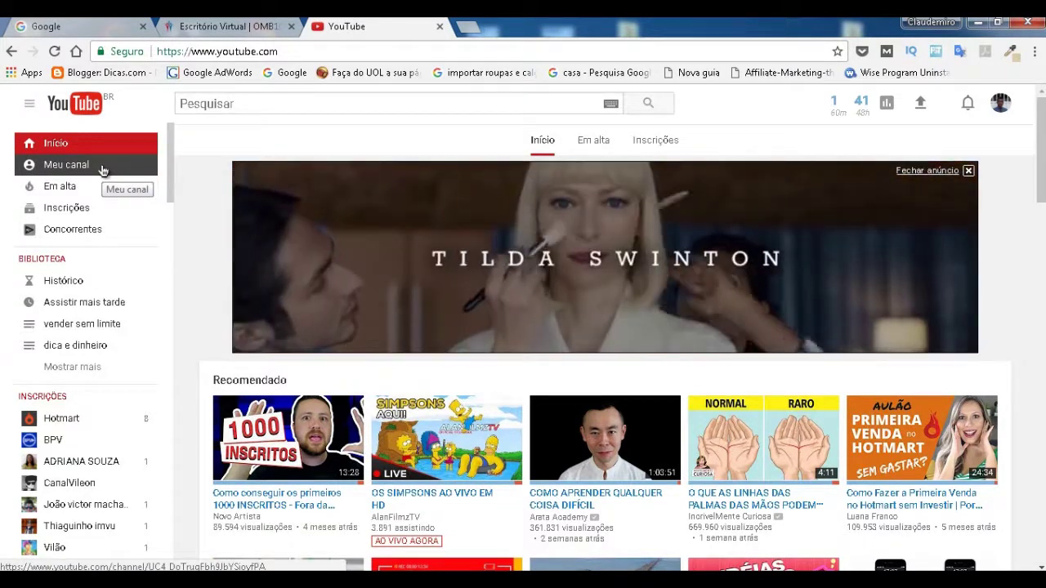
Step: Go from the channel page to the video upload page and set the upload's privacy to Não listado
click(102, 169)
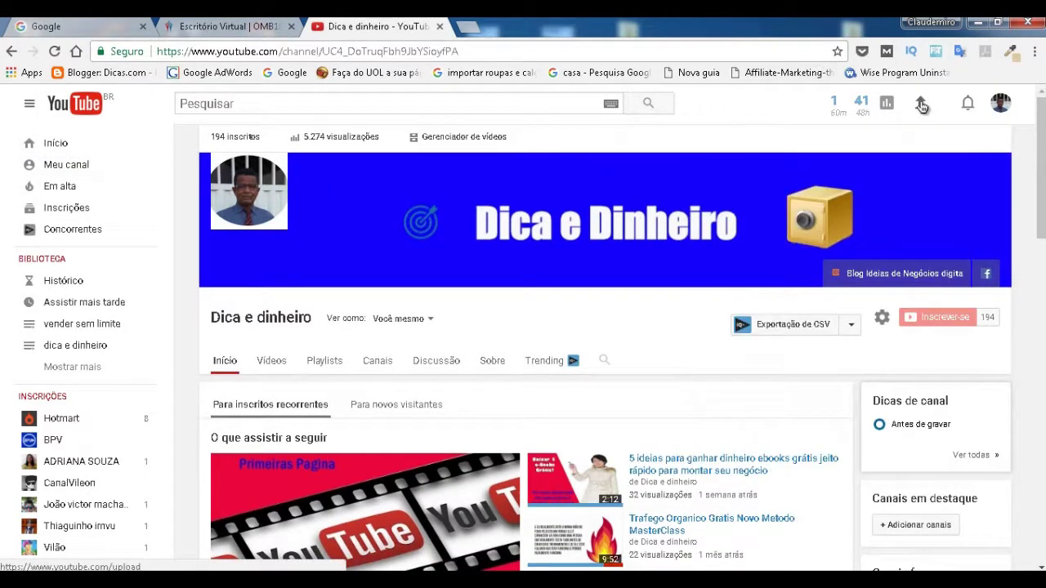
click(921, 104)
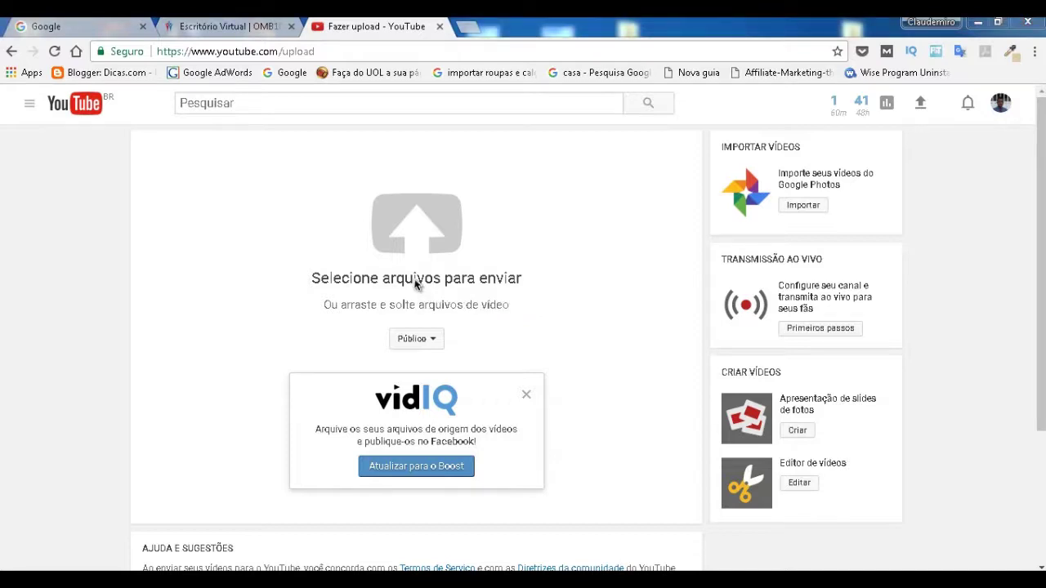
click(416, 283)
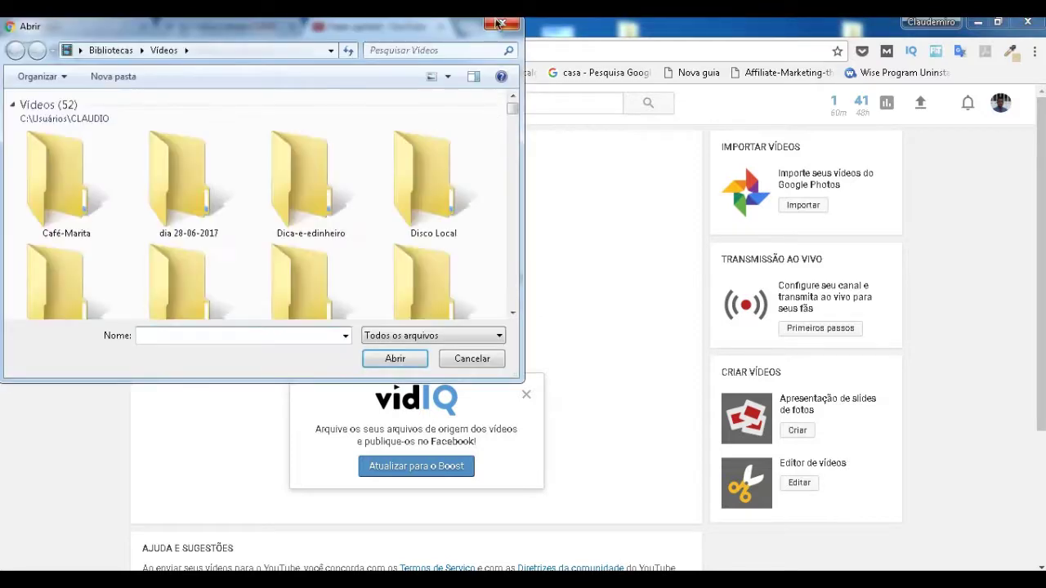
click(506, 20)
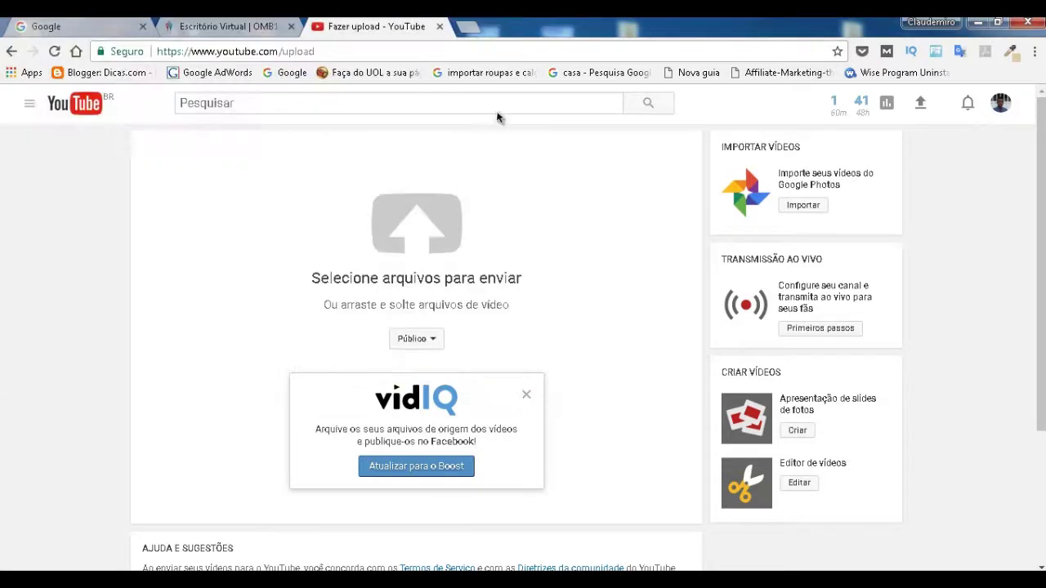
click(433, 341)
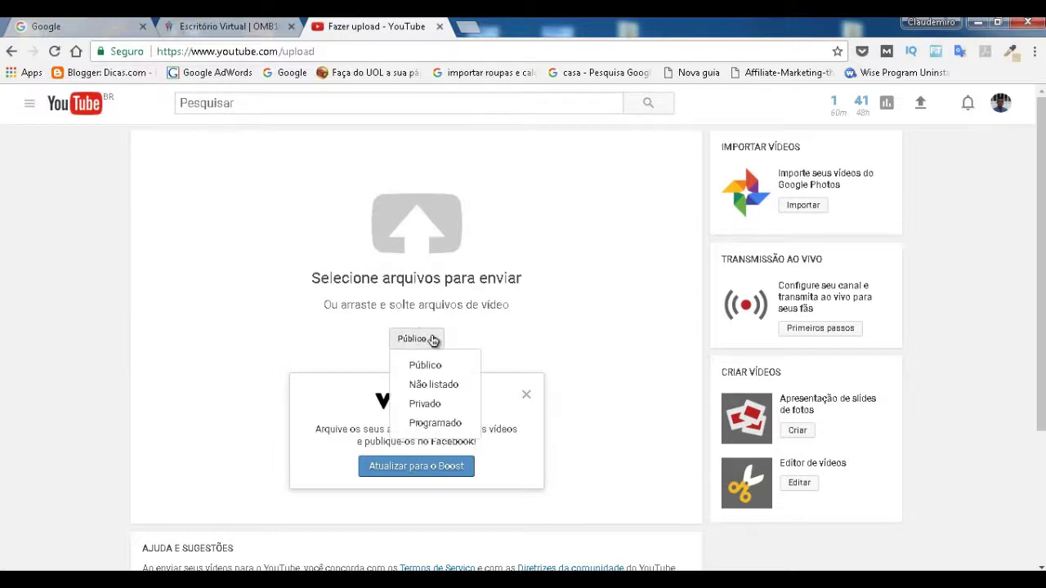
click(447, 386)
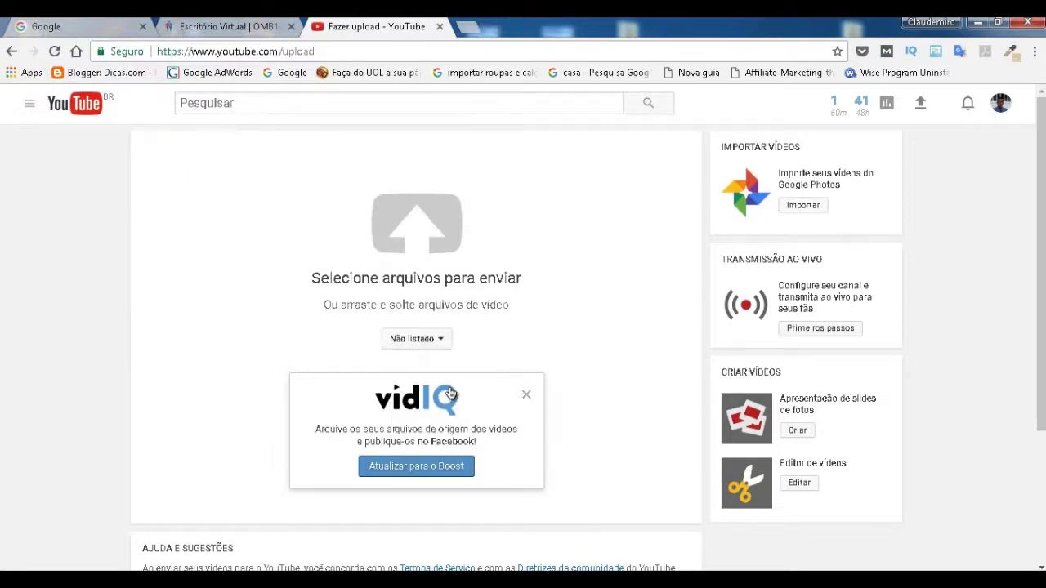
Step: Select the video file "Como usar palavras chaves" for upload and open its detailed file properties
click(438, 286)
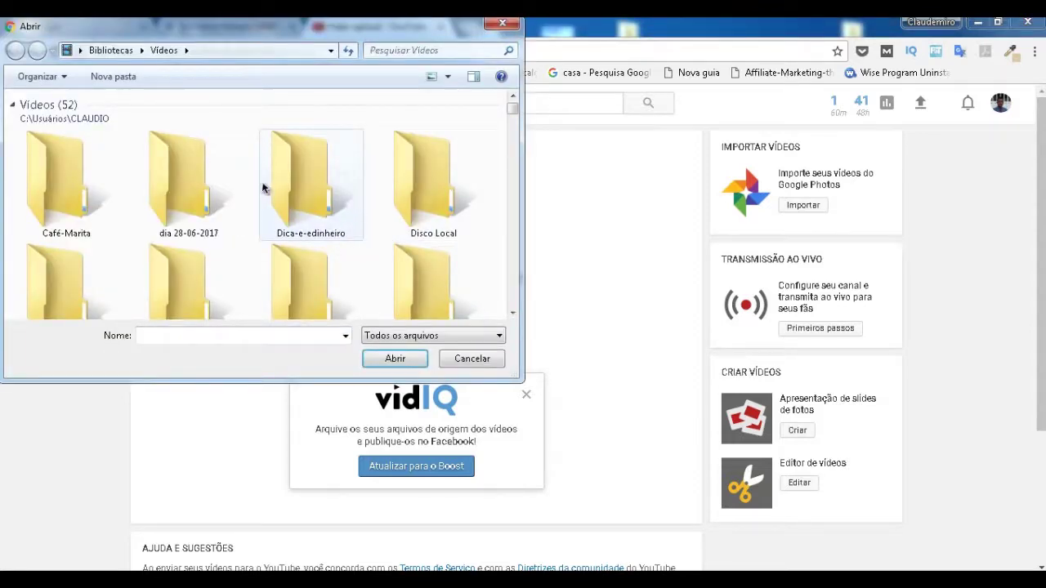
scroll(265, 190, down, 5)
scroll(272, 190, down, 5)
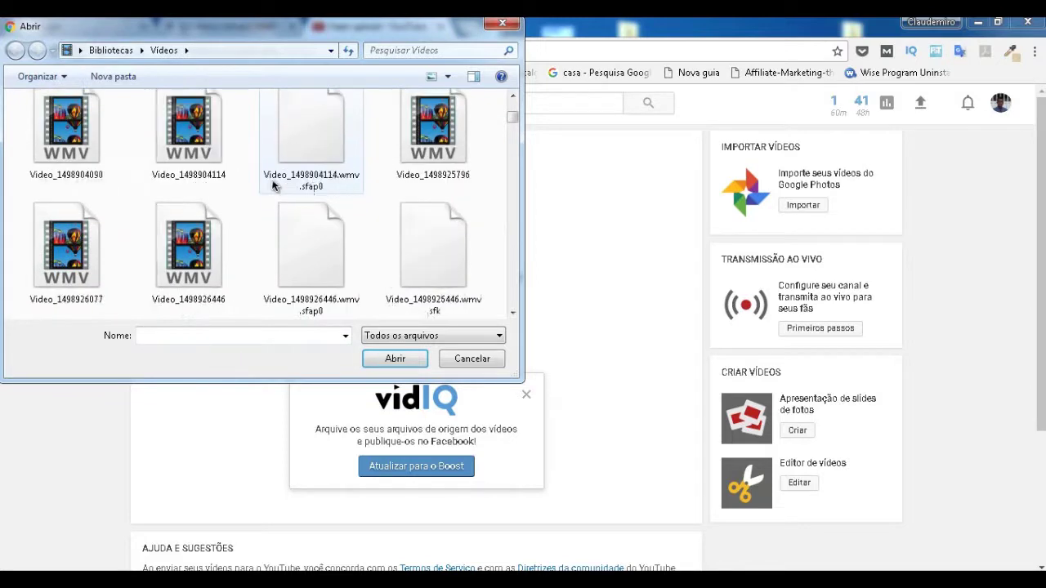
scroll(273, 187, up, 10)
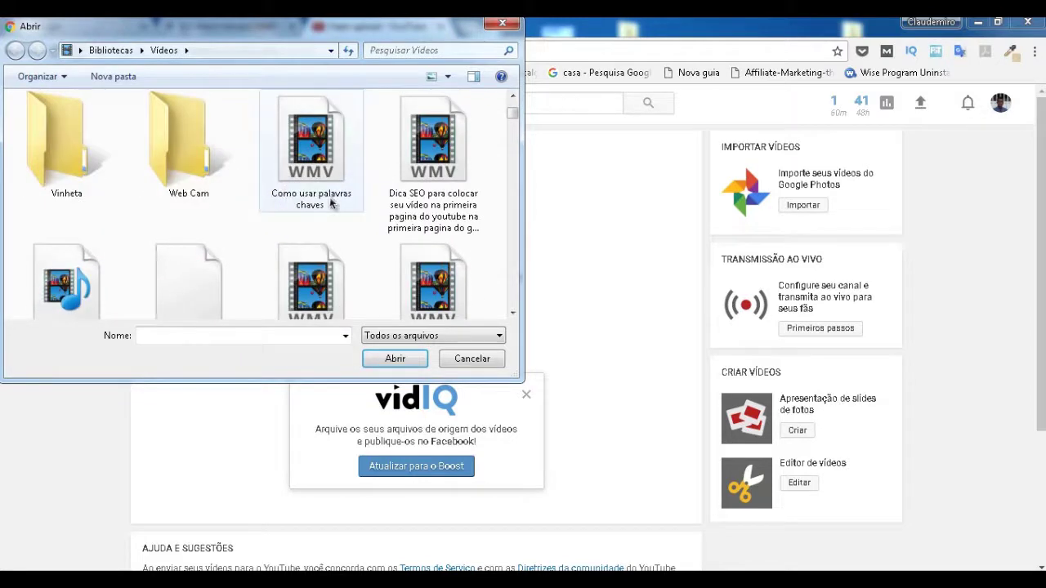
click(304, 183)
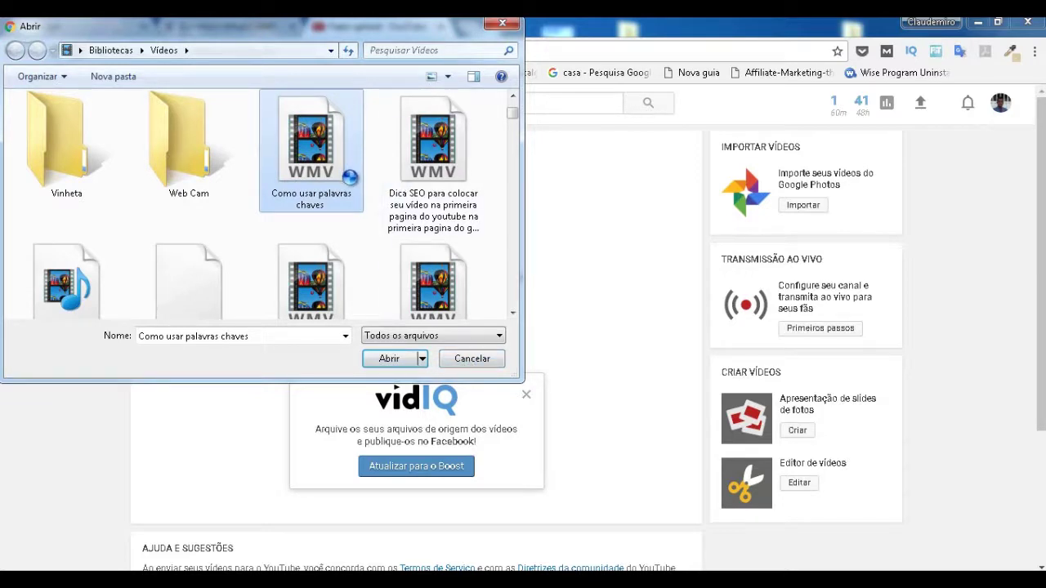
right_click(343, 163)
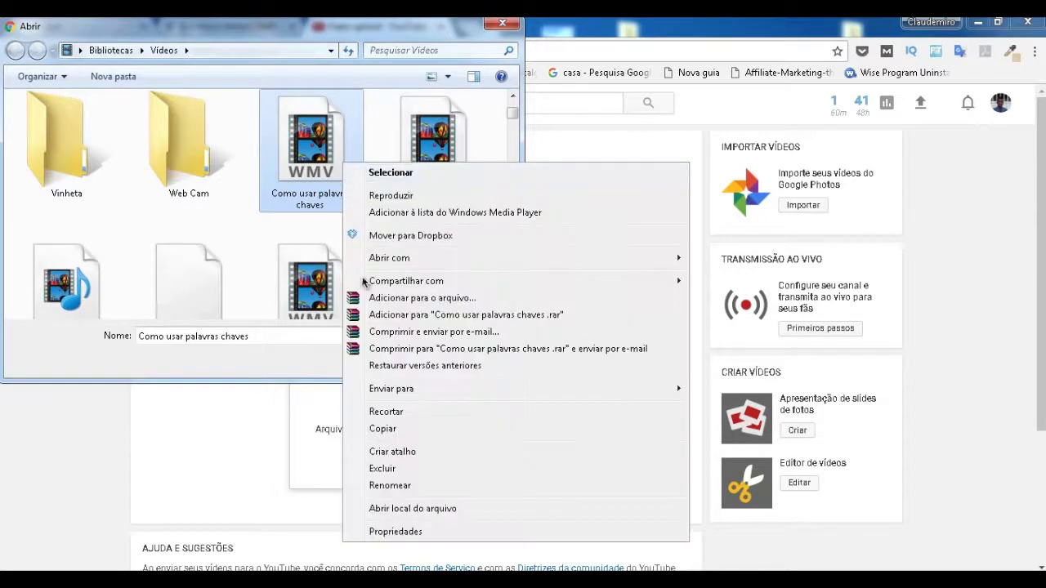
click(411, 531)
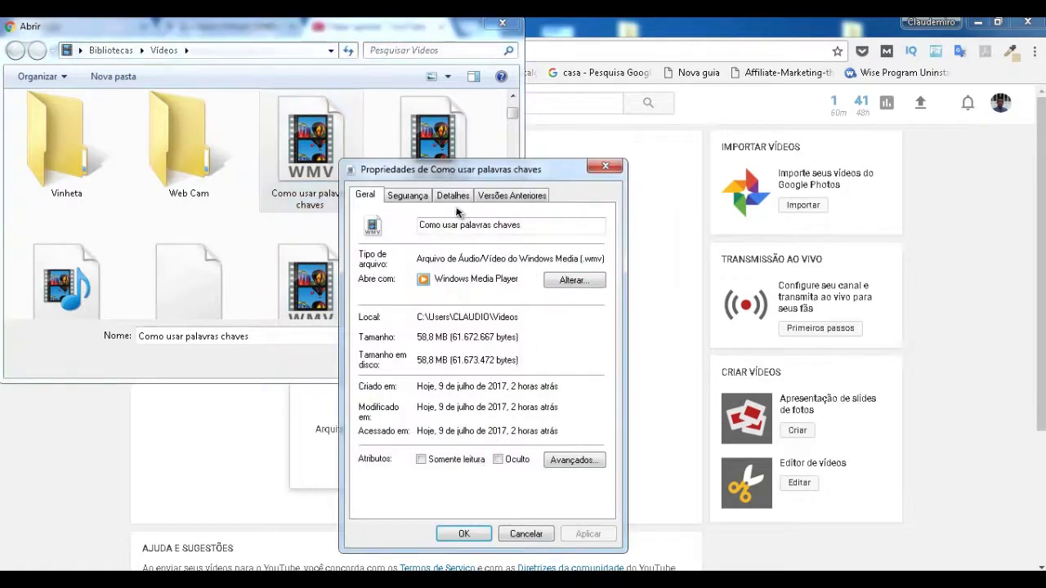
click(455, 197)
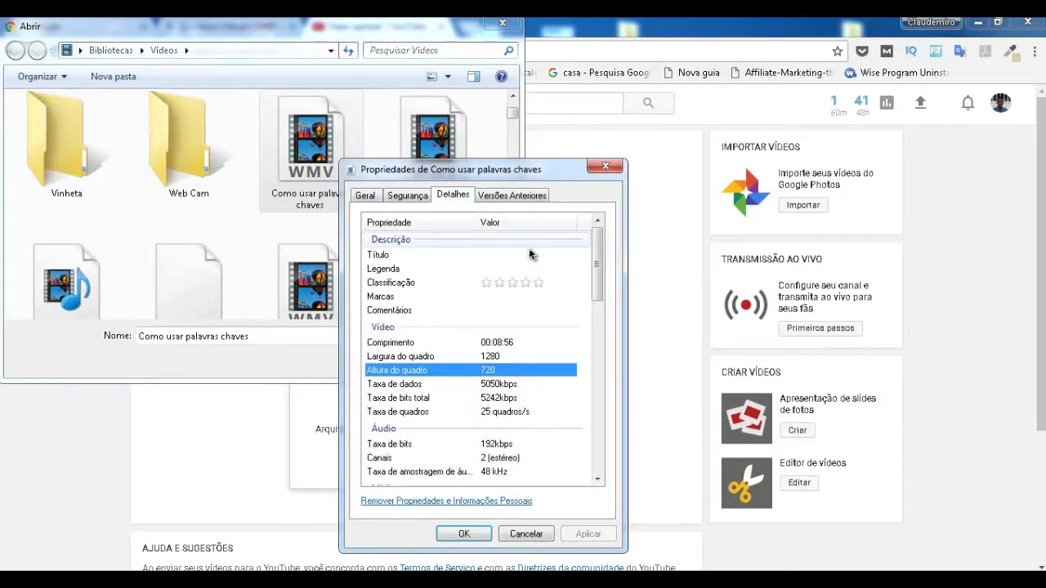
Step: Set the file's Título property to "Como usar palavras chaves em tags de vídeo para youtube", copied from the Dicas-para-vídeos notes
click(531, 251)
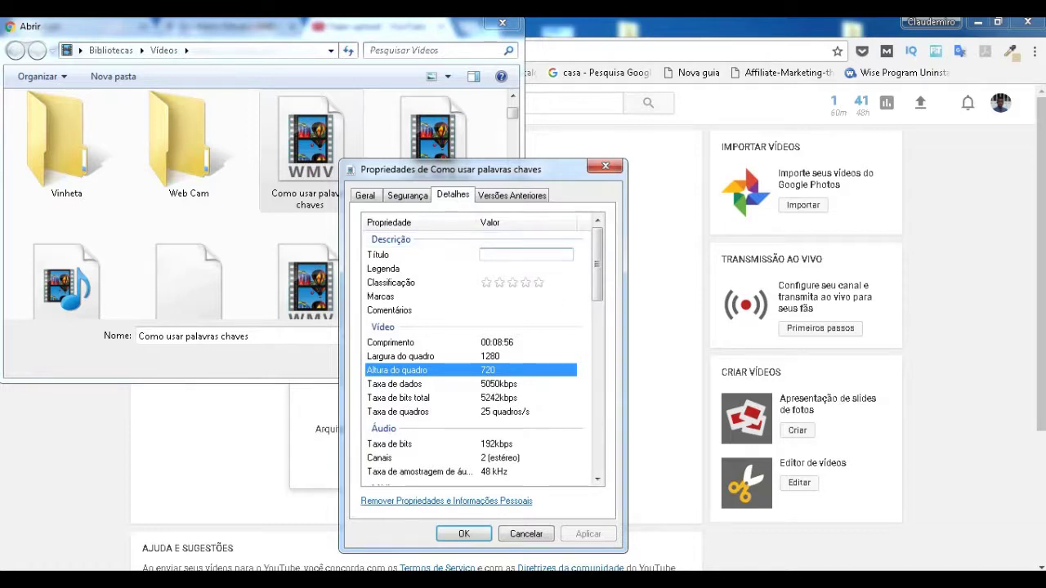
key(alt+Tab)
right_click(626, 256)
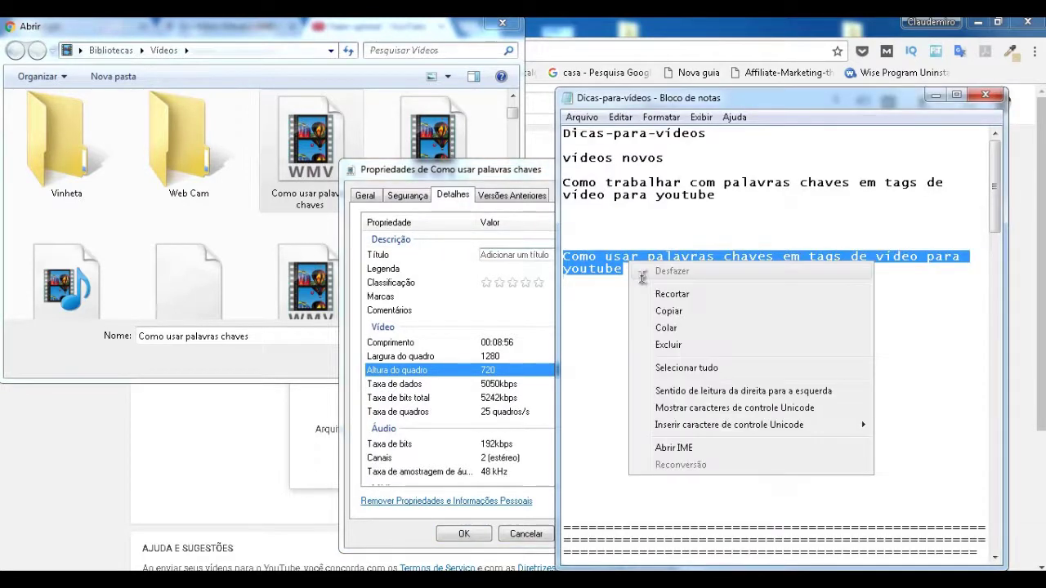
click(660, 309)
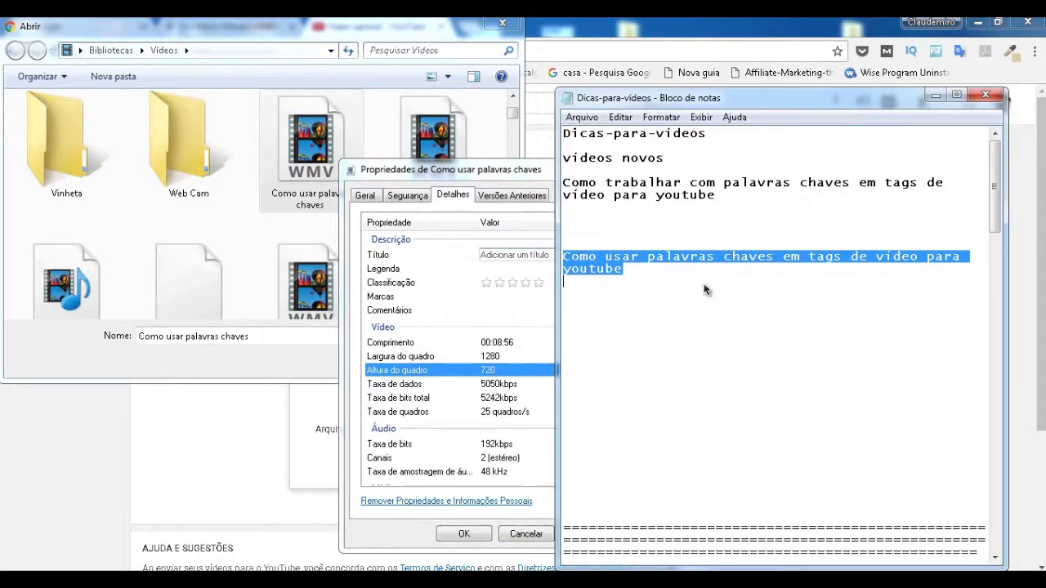
click(935, 96)
click(555, 254)
right_click(516, 259)
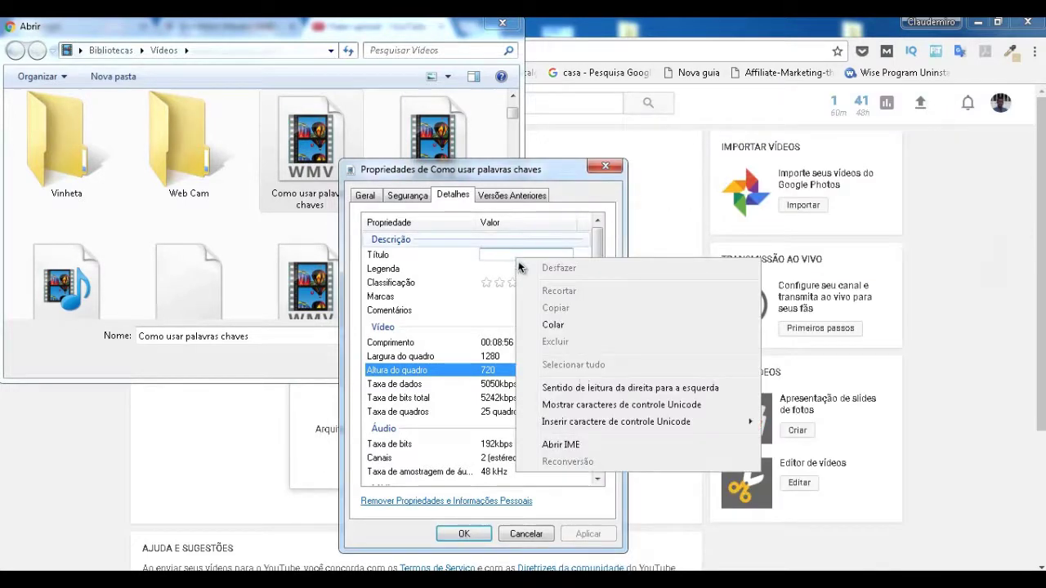
click(556, 327)
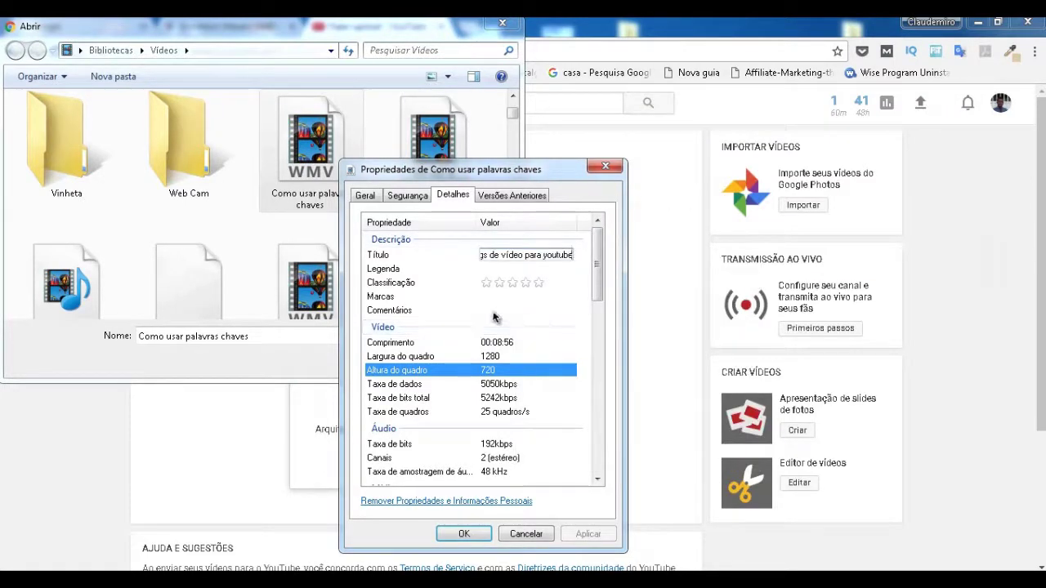
Step: Set the file's Legenda property to "vídeo para Como usar palavras chaves", copying the keyword phrase from the notes
click(417, 271)
click(482, 271)
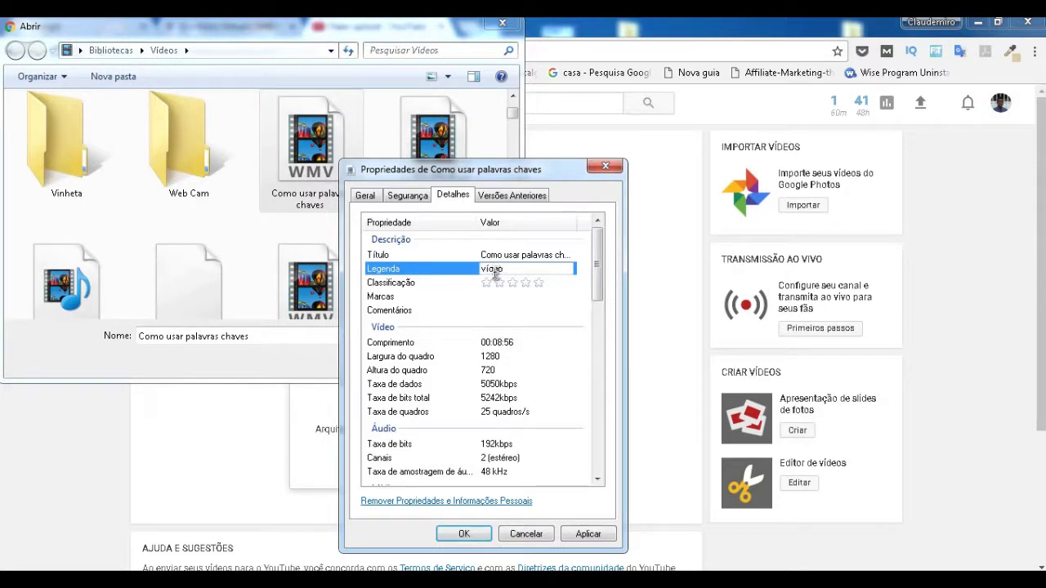
text(a)
key(alt+Tab)
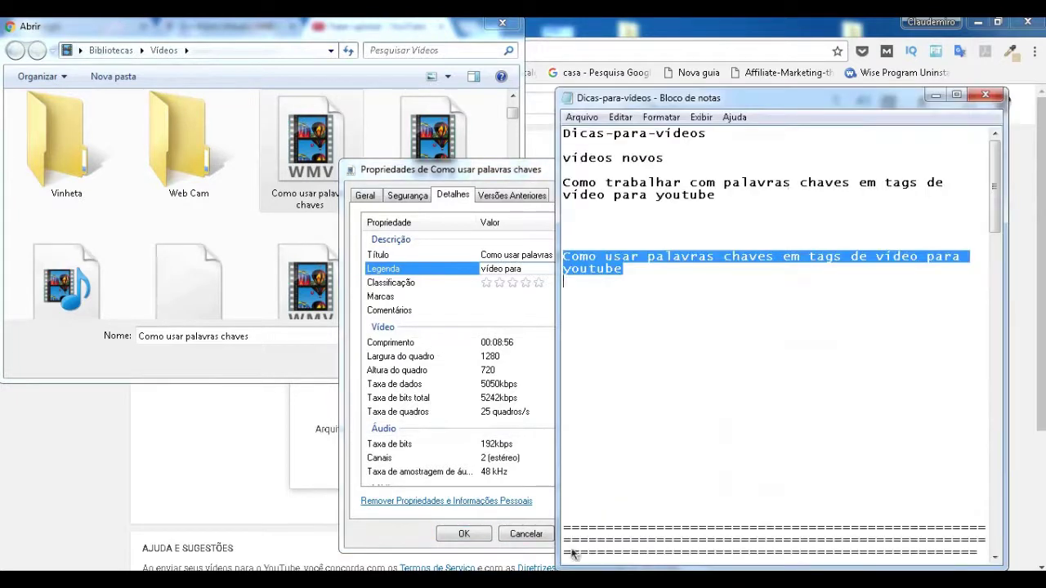
click(647, 275)
drag(775, 258, 562, 258)
right_click(564, 254)
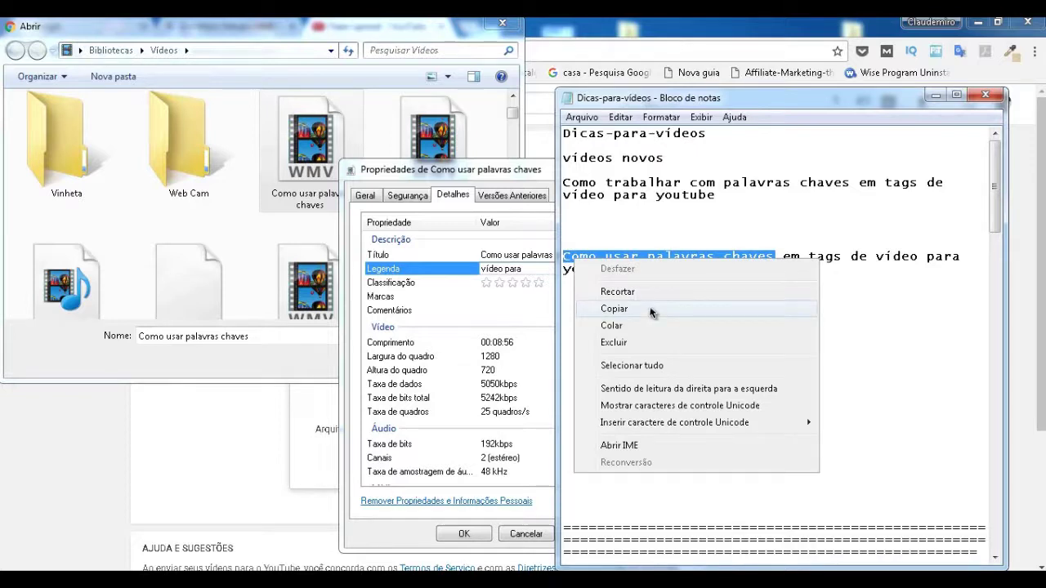
click(649, 312)
click(936, 97)
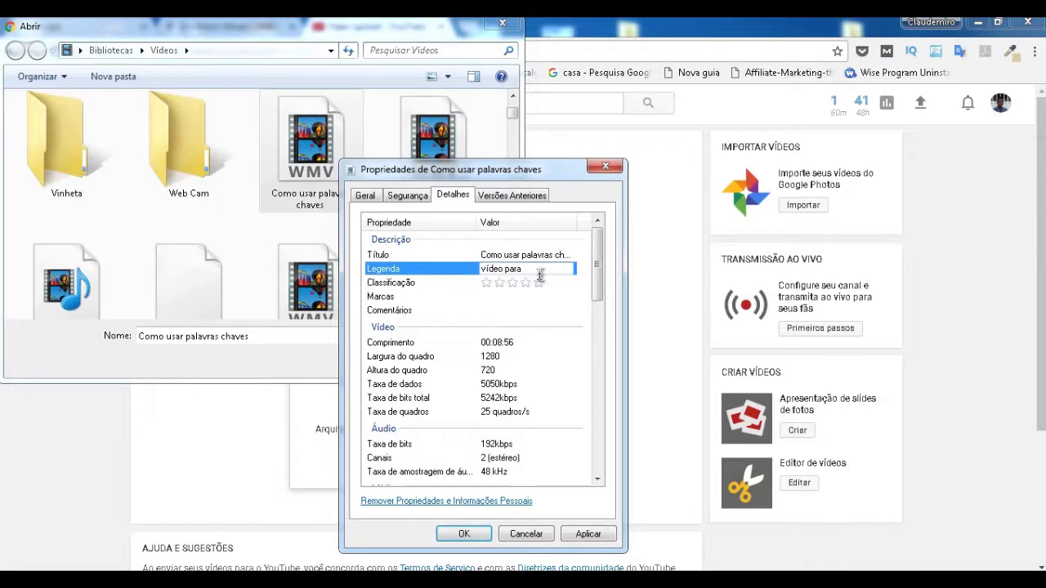
key(ctrl+v)
Step: Try a five-star rating, set the file's Marcas property to "Dica e dinheiro", and save the properties
click(508, 286)
click(539, 283)
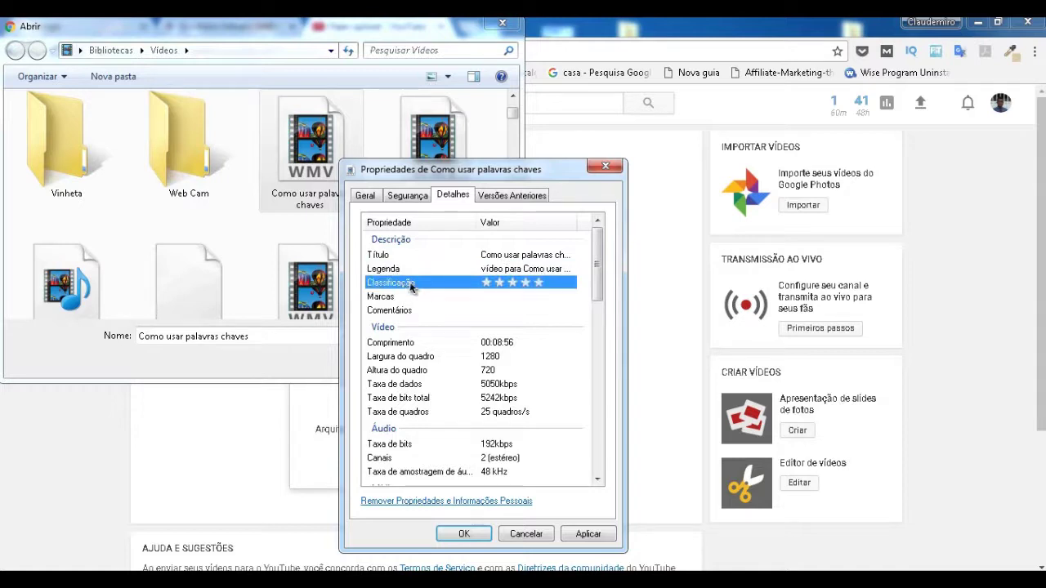
click(526, 298)
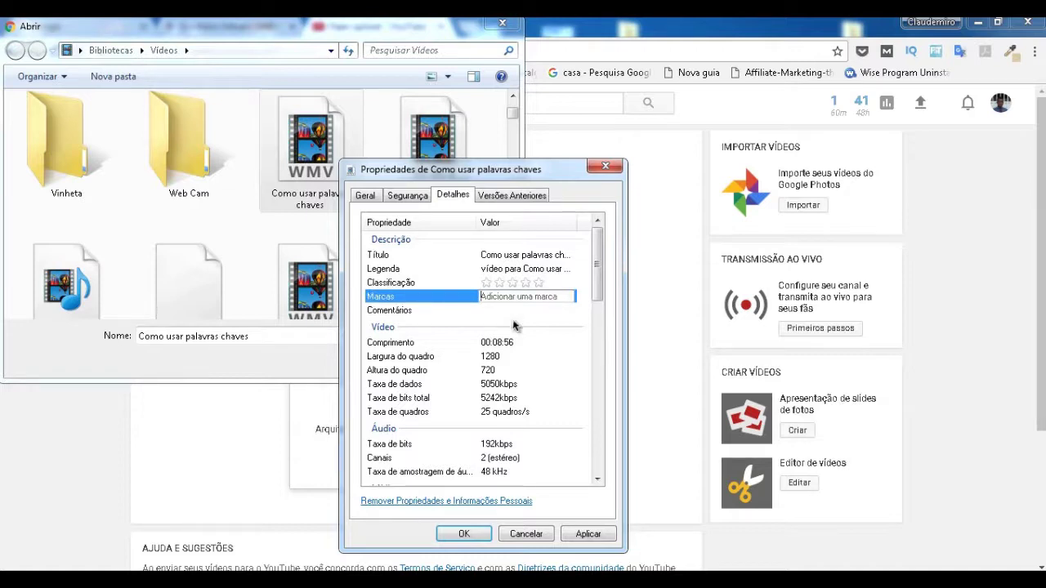
text(D)
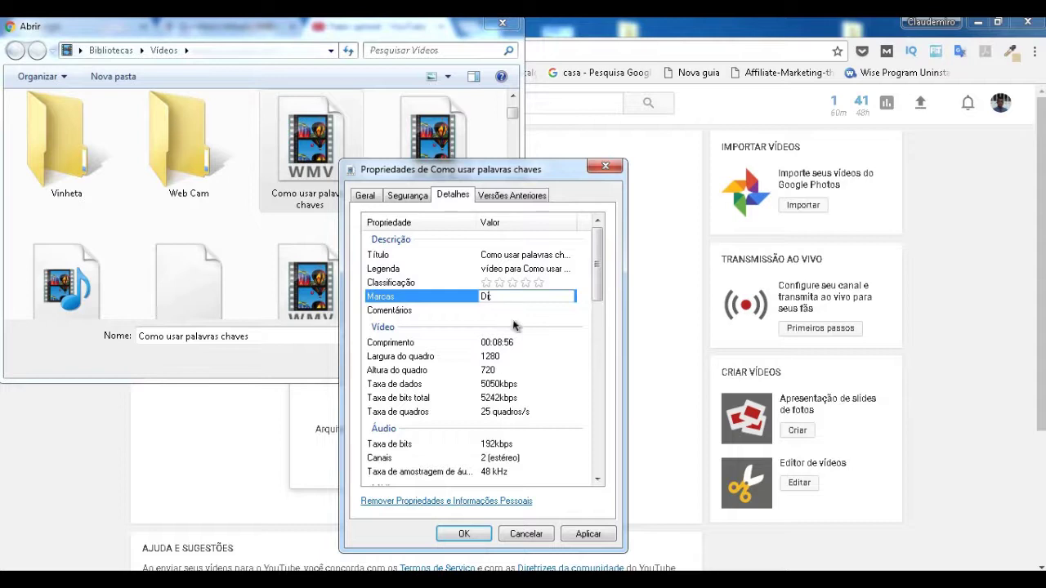
text(ica e dinheiro;)
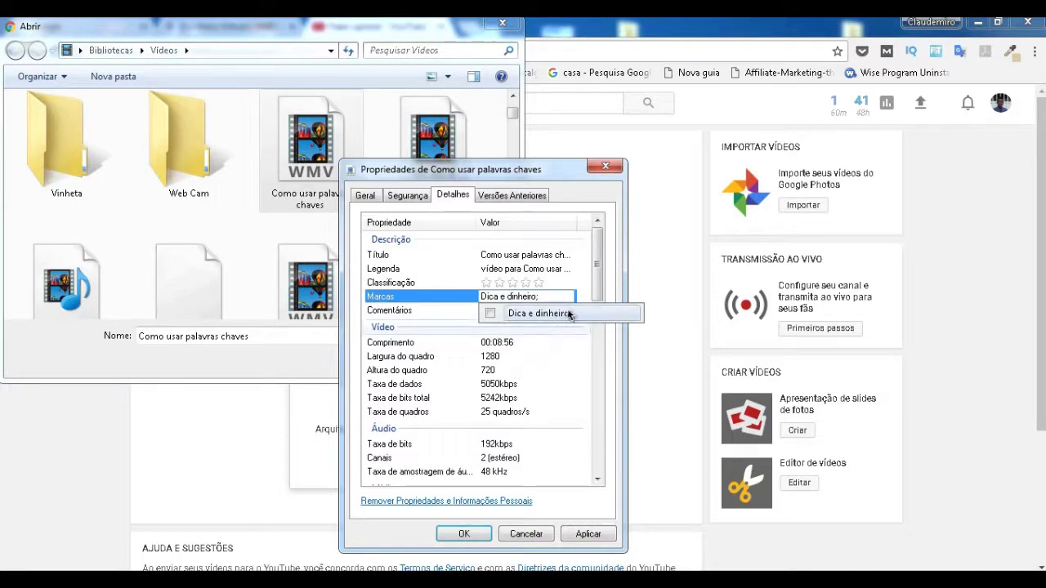
click(570, 313)
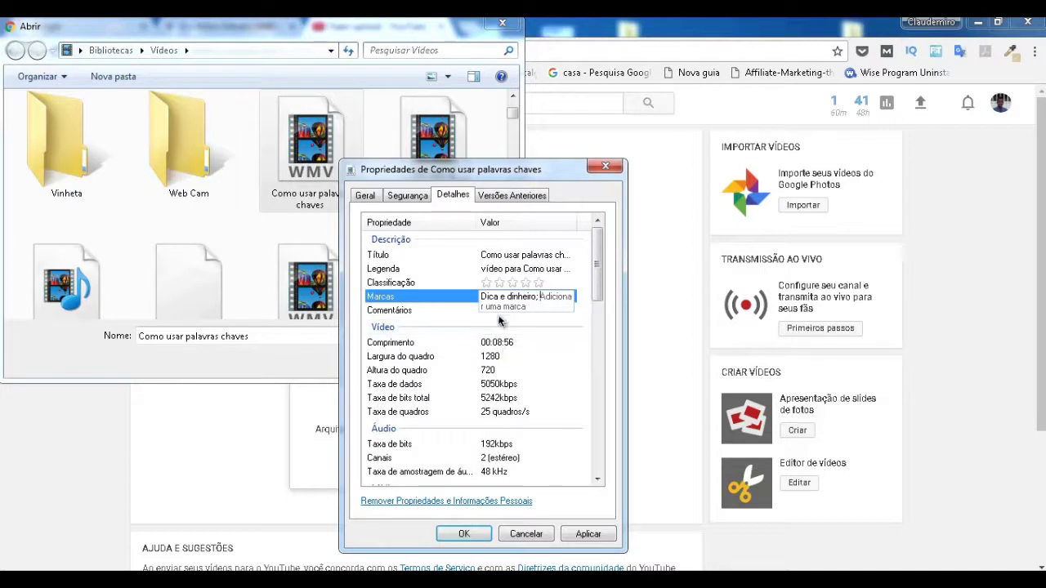
click(588, 534)
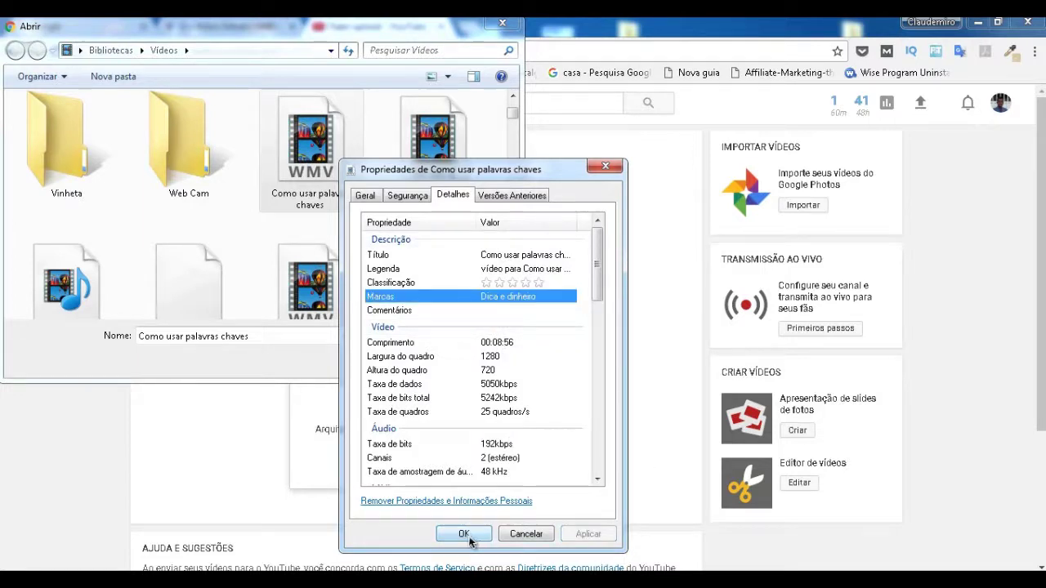
click(468, 536)
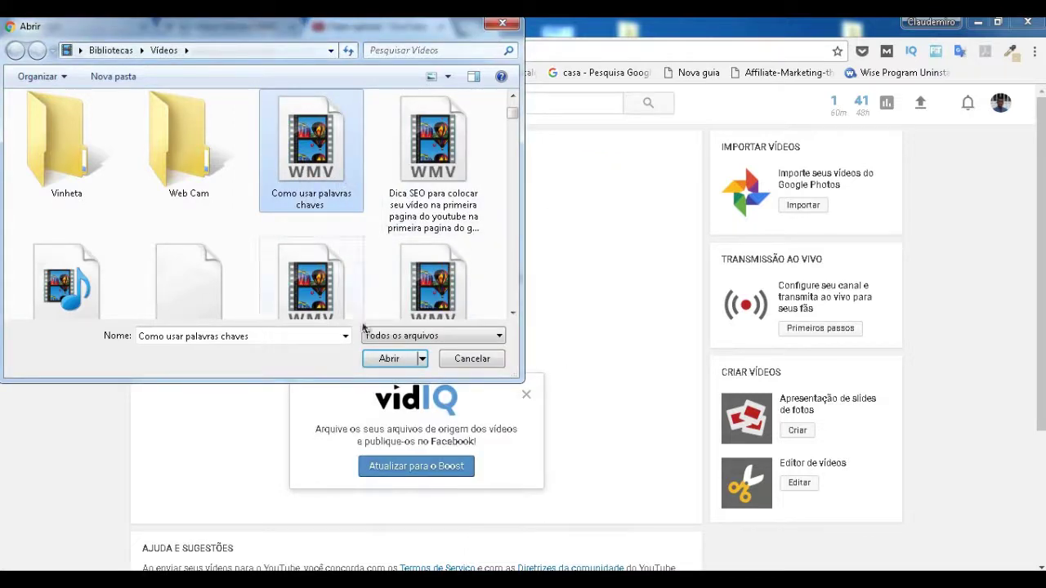
Step: Upload the selected video and shorten its title to "Como usar palavras chave"
click(384, 358)
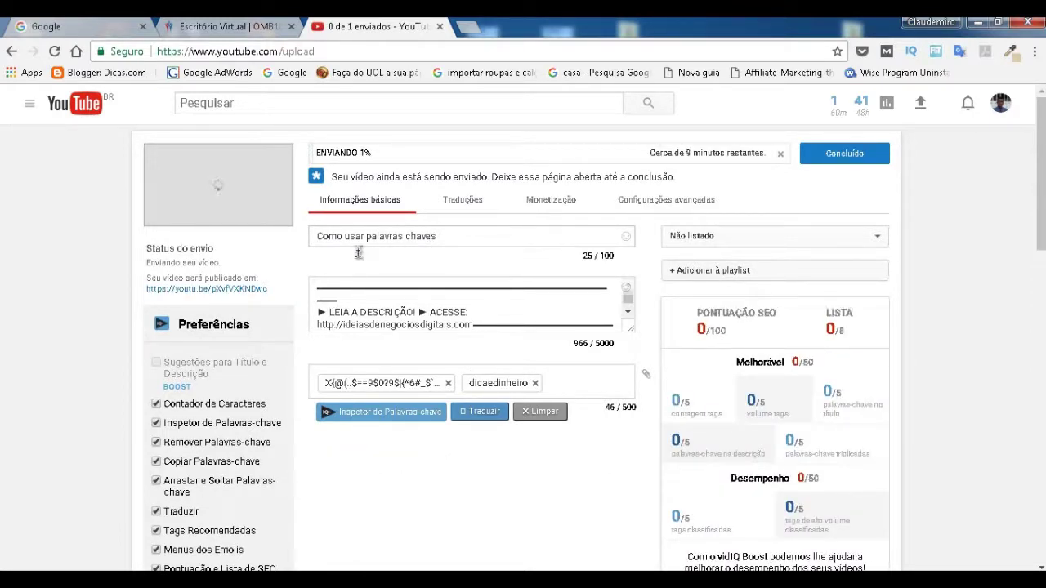
click(404, 237)
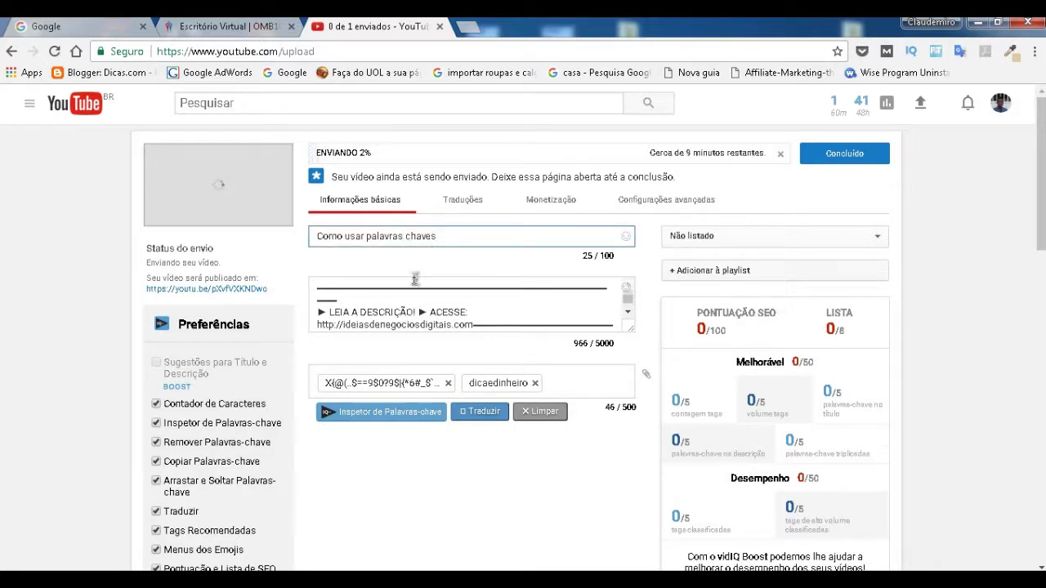
key(BackSpace)
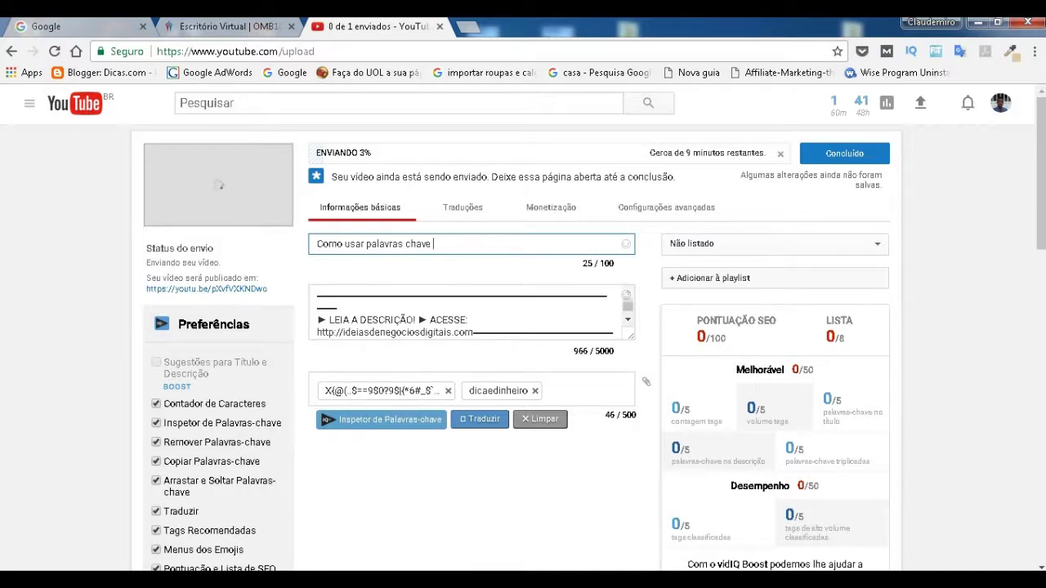
Step: Append "em tags de vídeo para youtube" to the video title, copying the phrase from the Dicas-para-vídeos notes
click(577, 478)
click(626, 269)
drag(626, 269, 782, 257)
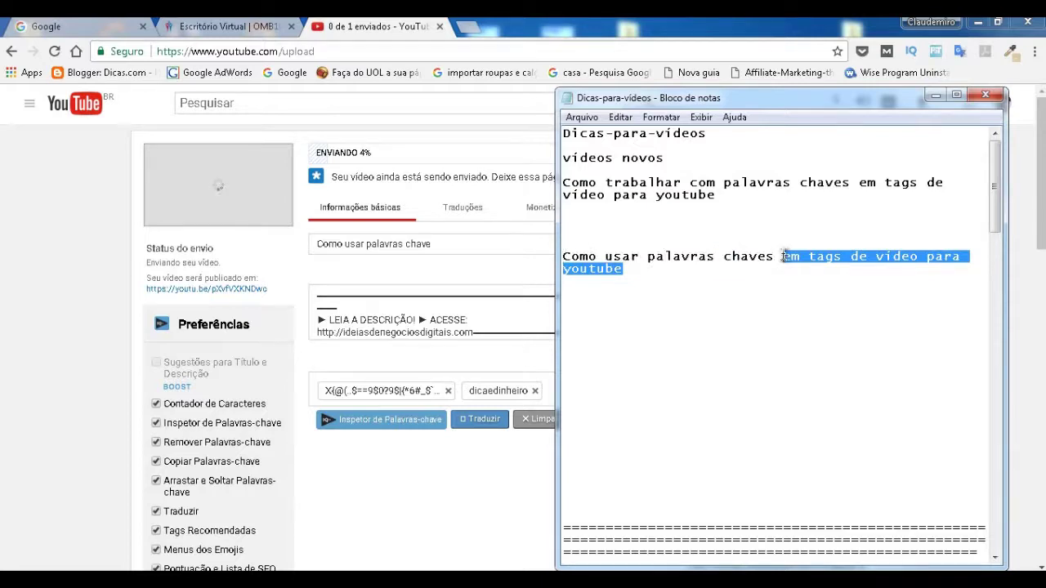
right_click(782, 256)
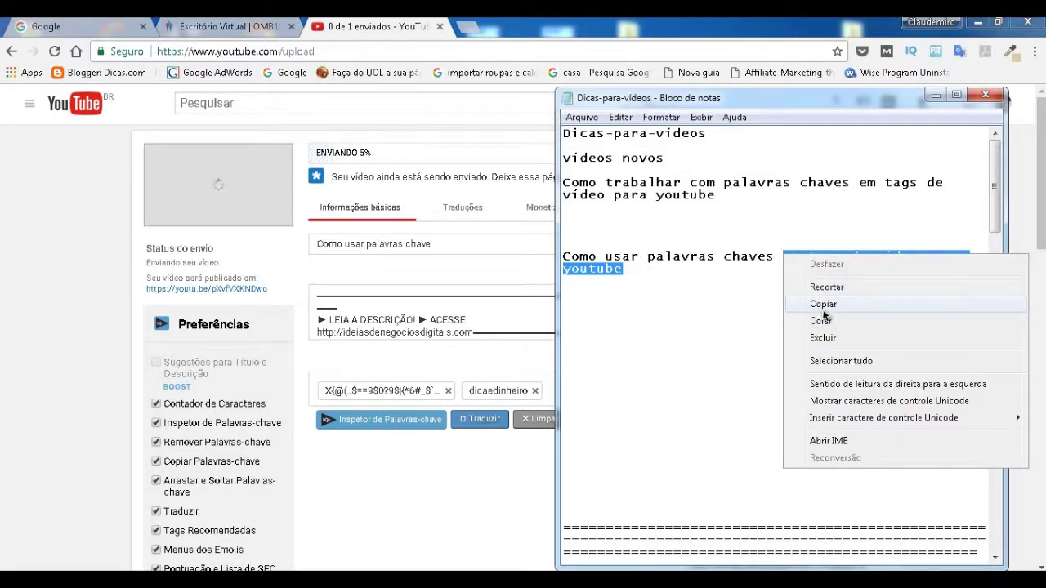
click(823, 309)
click(935, 95)
click(556, 250)
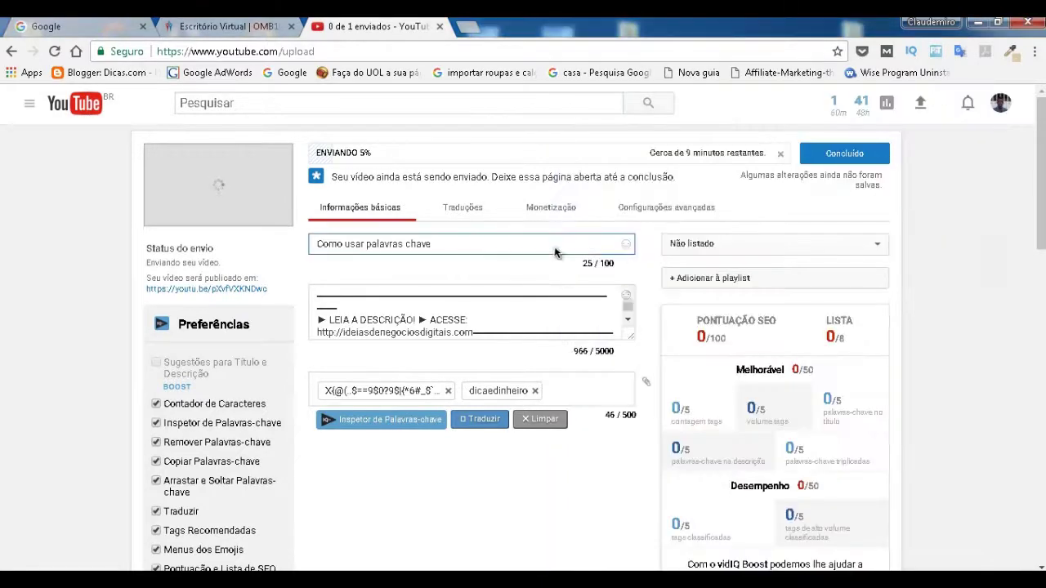
right_click(466, 243)
click(500, 332)
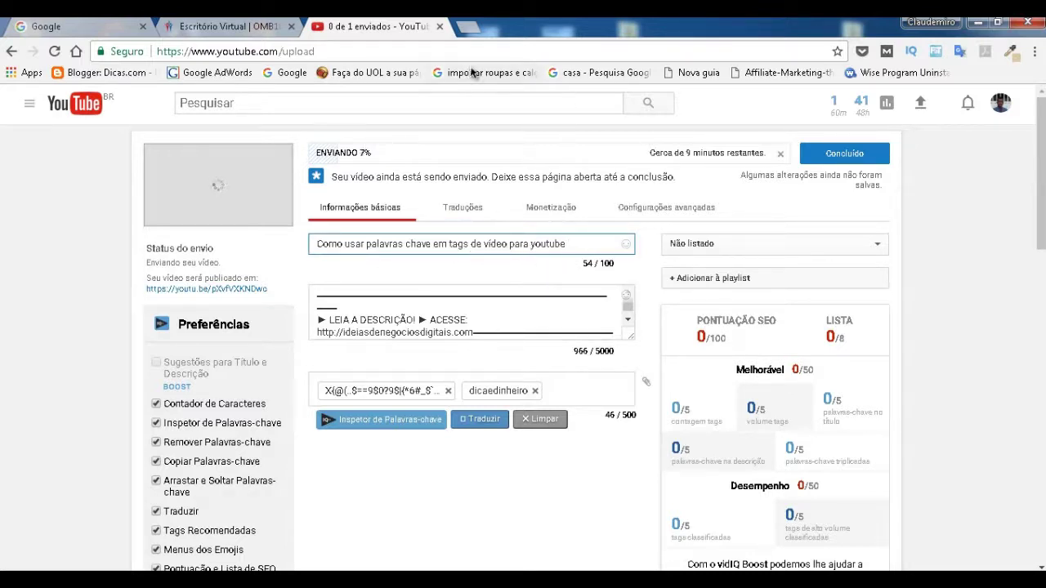
right_click(369, 25)
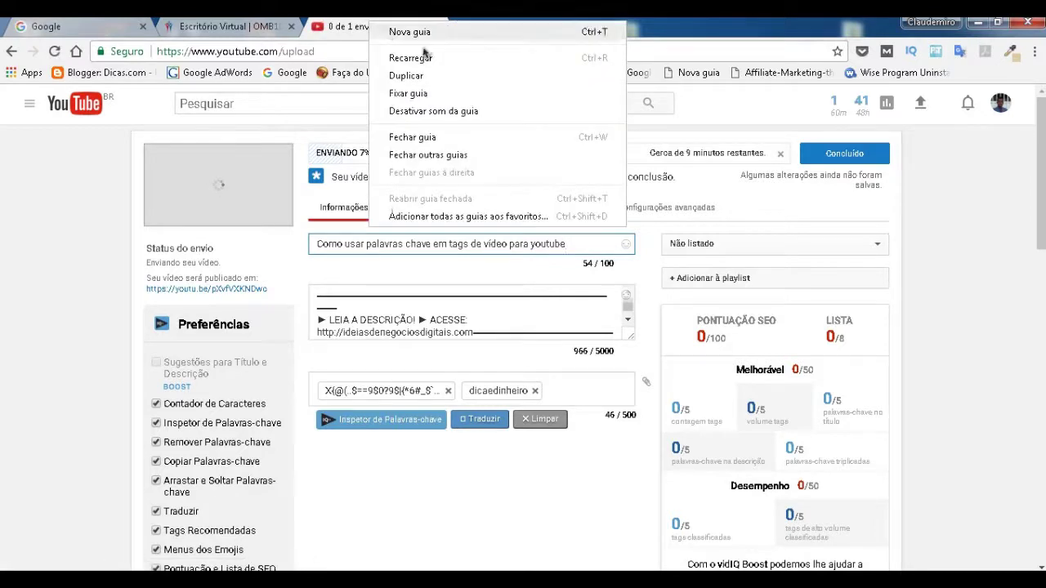
click(643, 51)
click(645, 51)
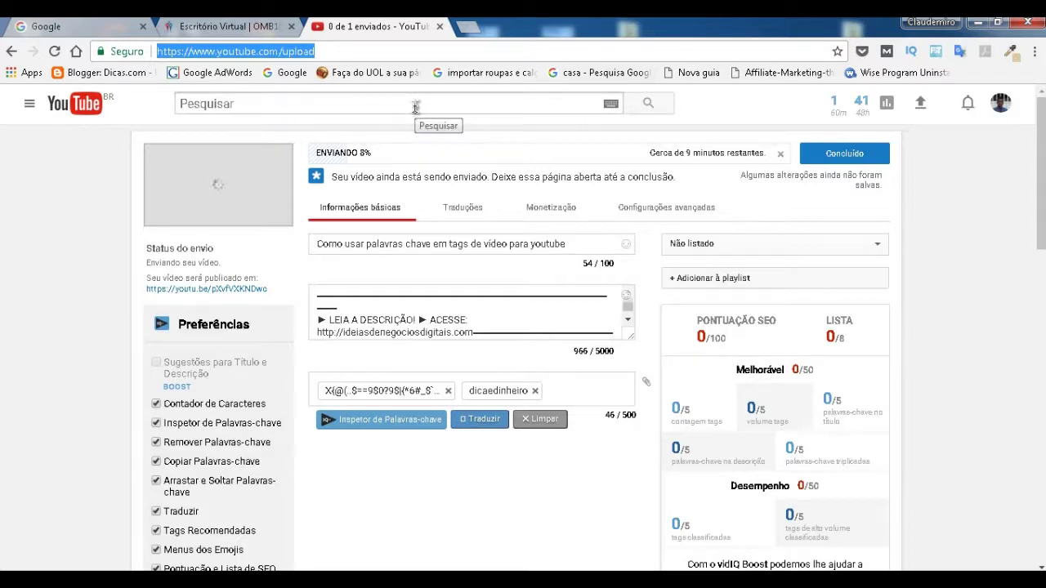
Step: Open a new incognito window and reach the YouTube home page through a Google search for "youtube"
key(ctrl+shift+n)
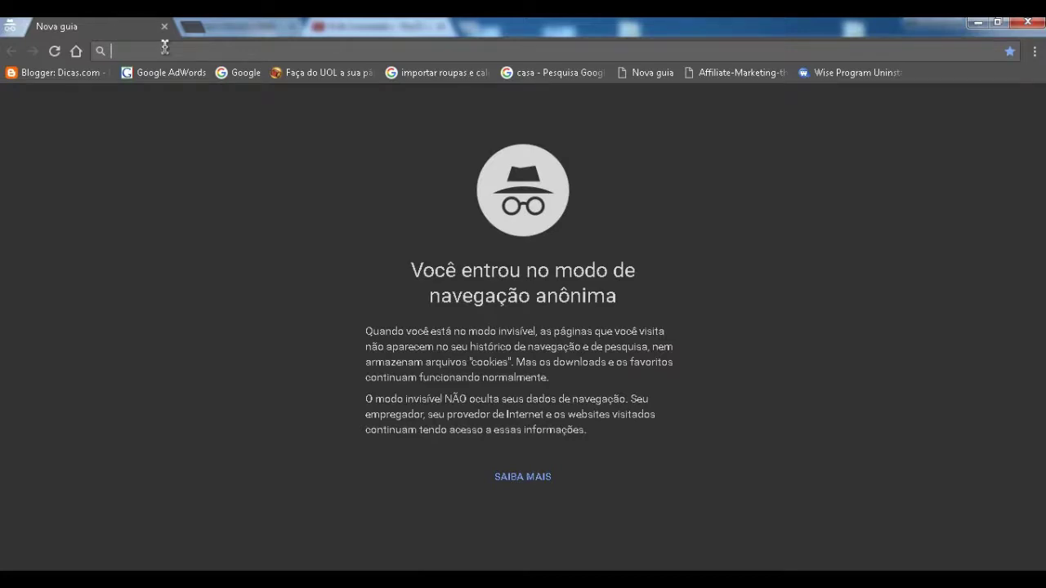
text(yout)
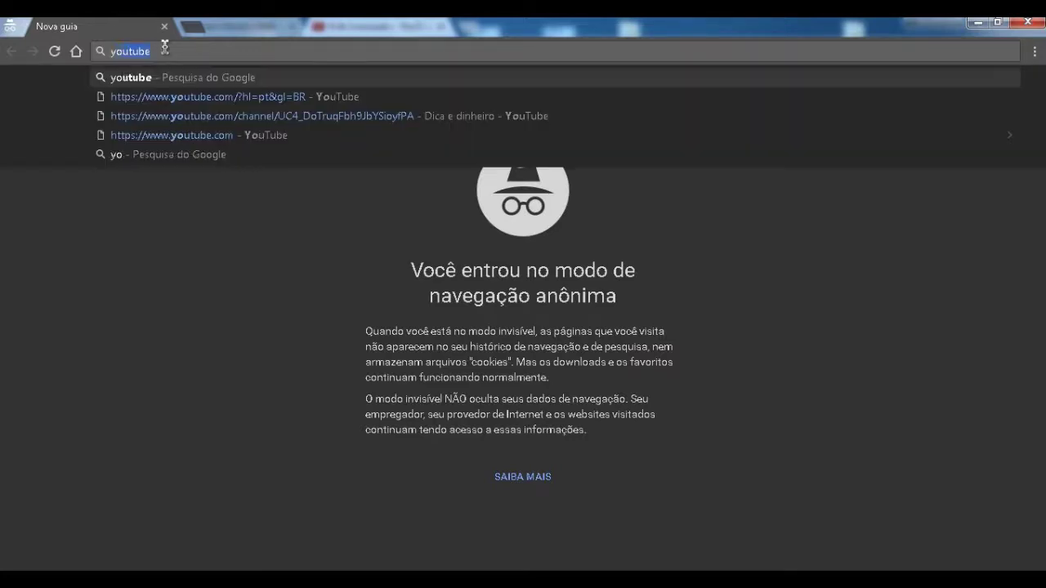
text(u)
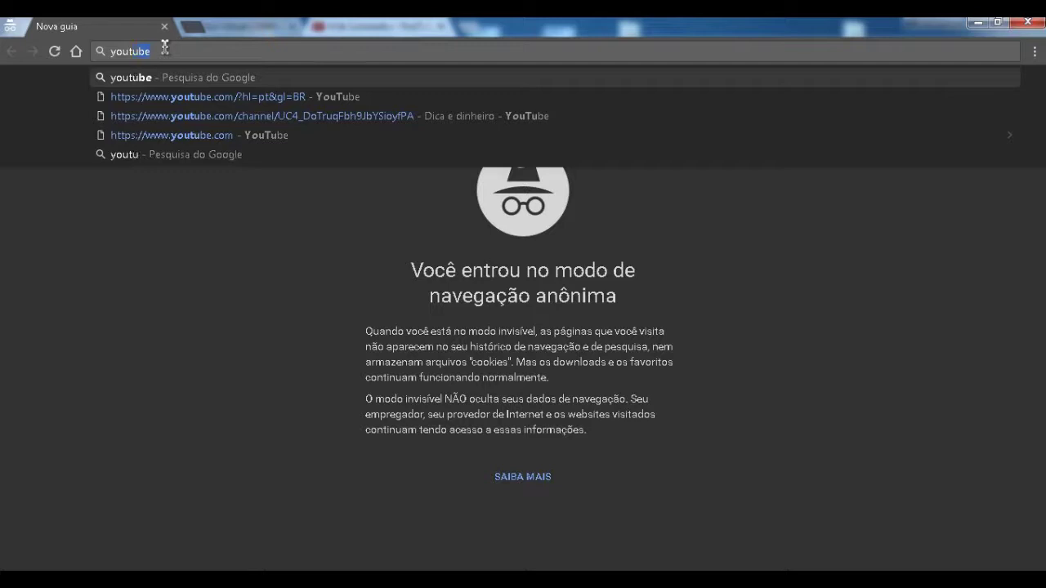
key(Return)
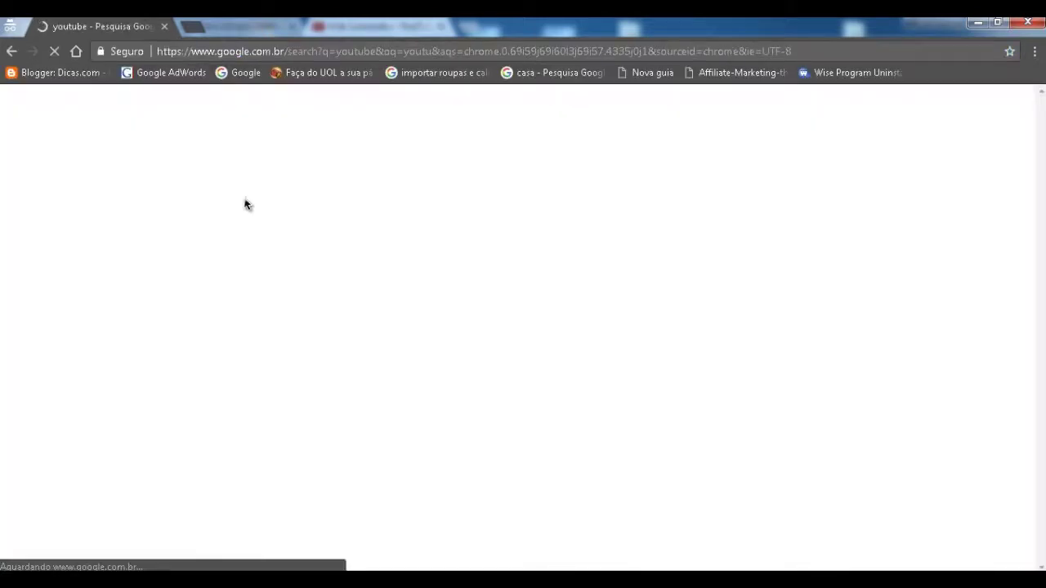
click(152, 228)
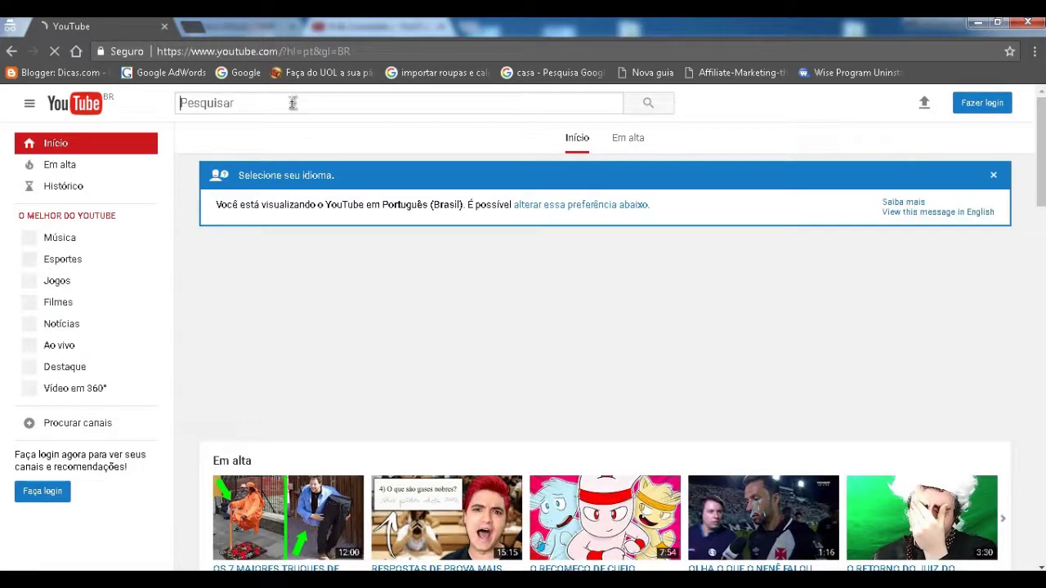
right_click(292, 103)
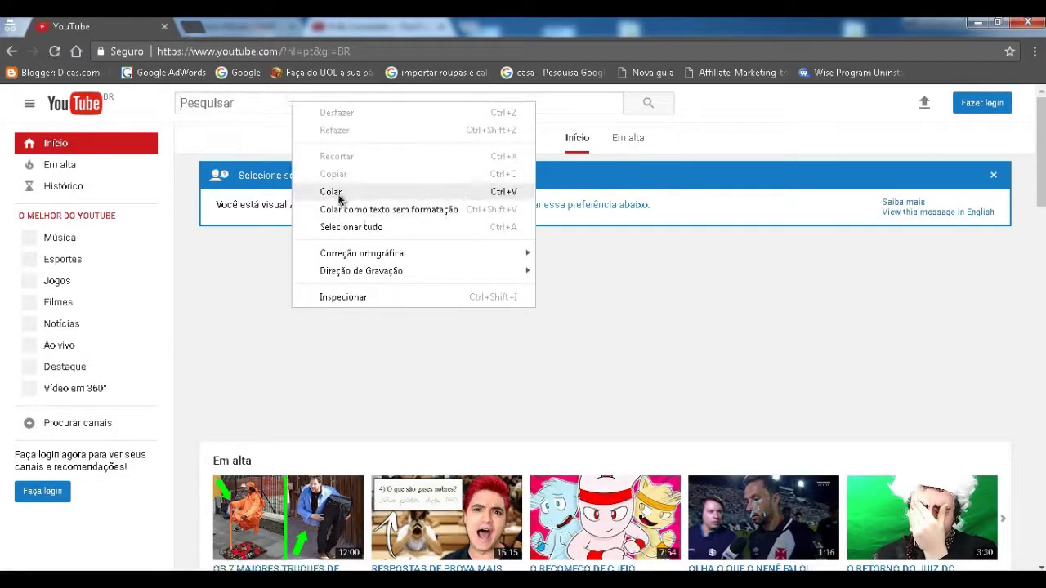
click(342, 201)
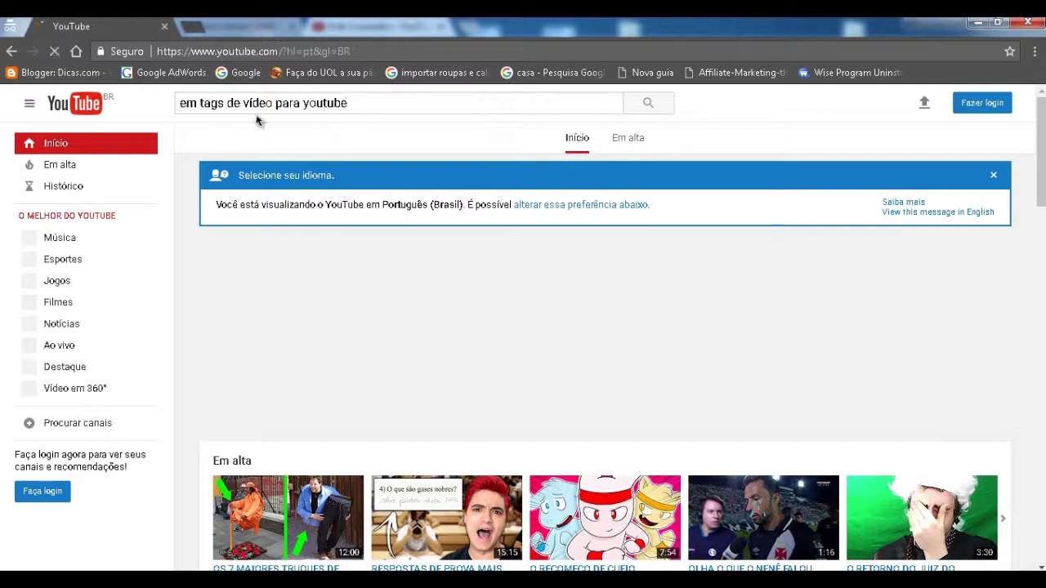
click(354, 105)
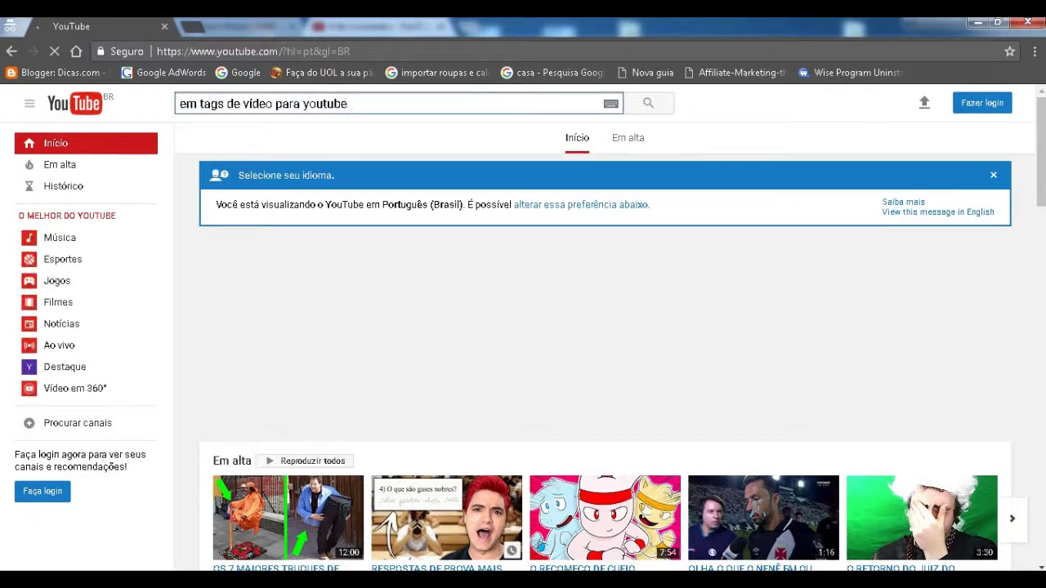
Step: Search YouTube for "Como usar palavras chaves em tags de vídeo para youtube", copying the whole phrase from the Dicas-para-vídeos notes
key(alt+Tab)
drag(639, 275, 589, 260)
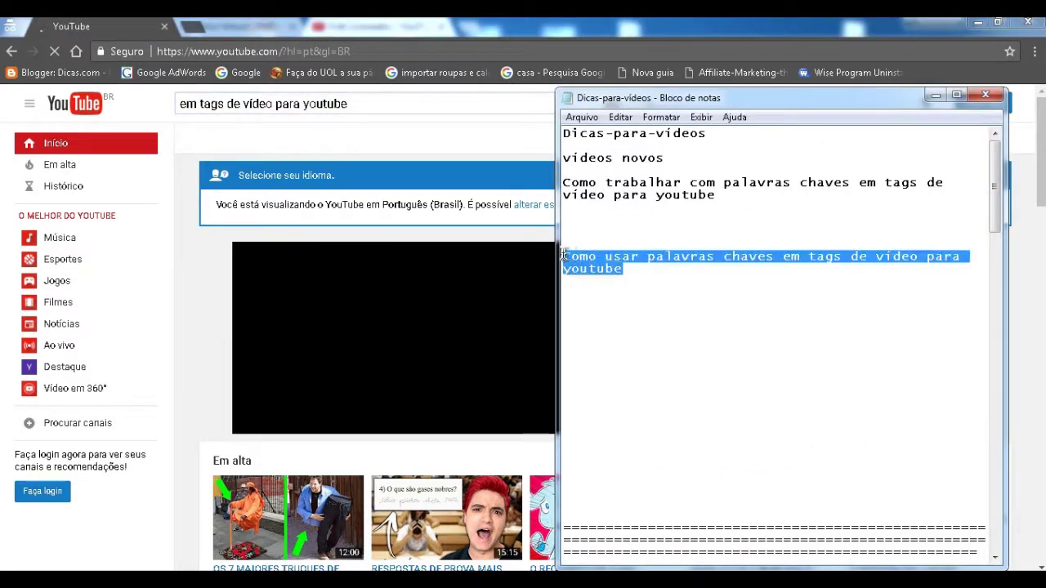
right_click(584, 254)
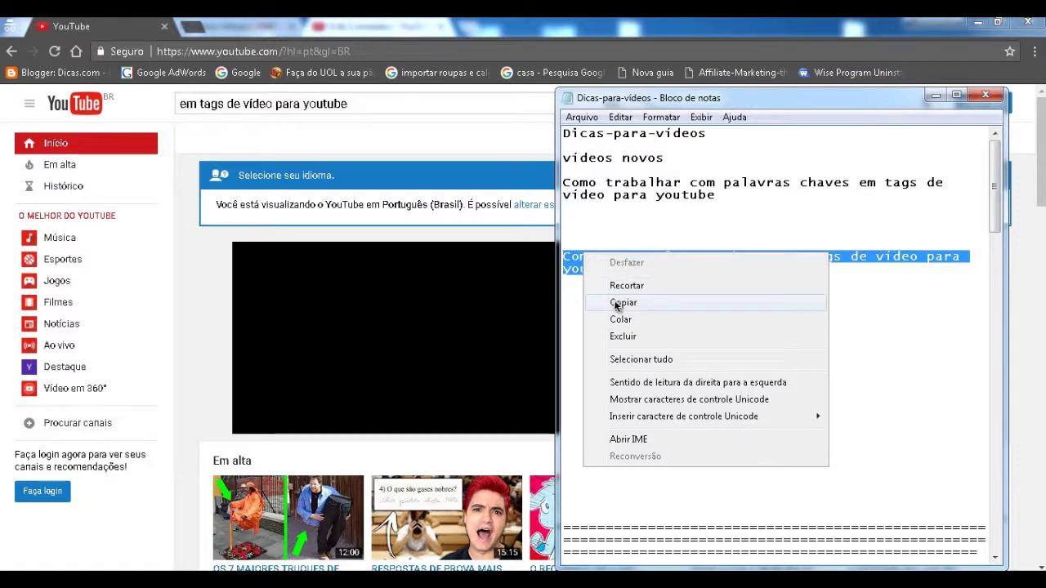
click(621, 300)
click(932, 96)
click(365, 108)
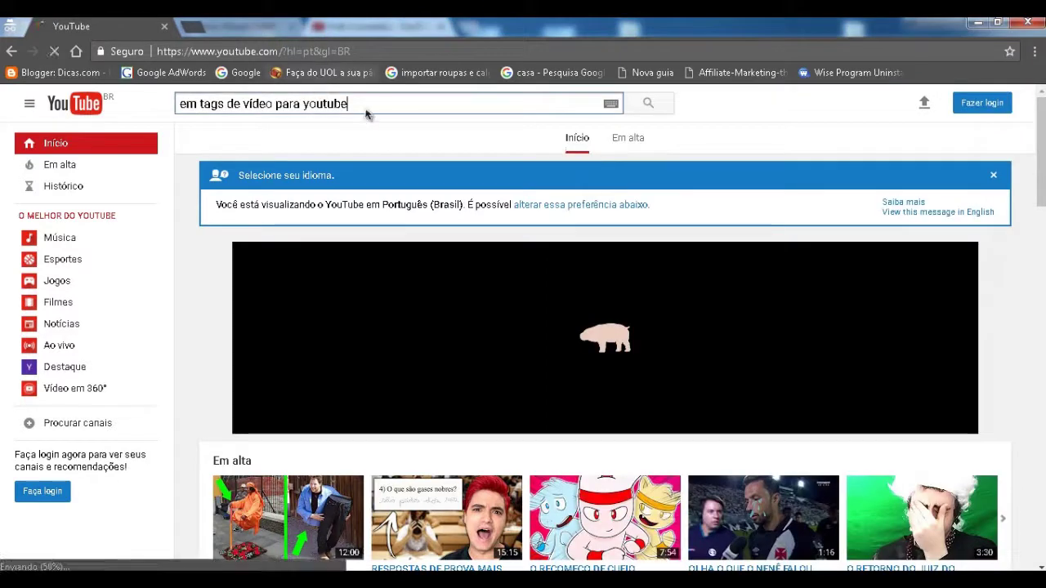
drag(228, 107, 175, 105)
click(348, 107)
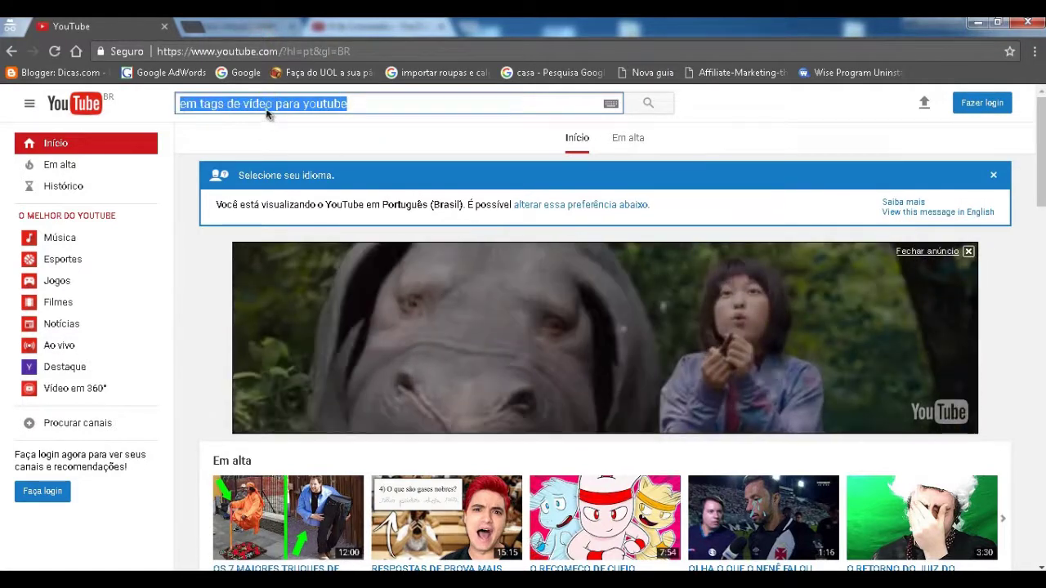
right_click(267, 111)
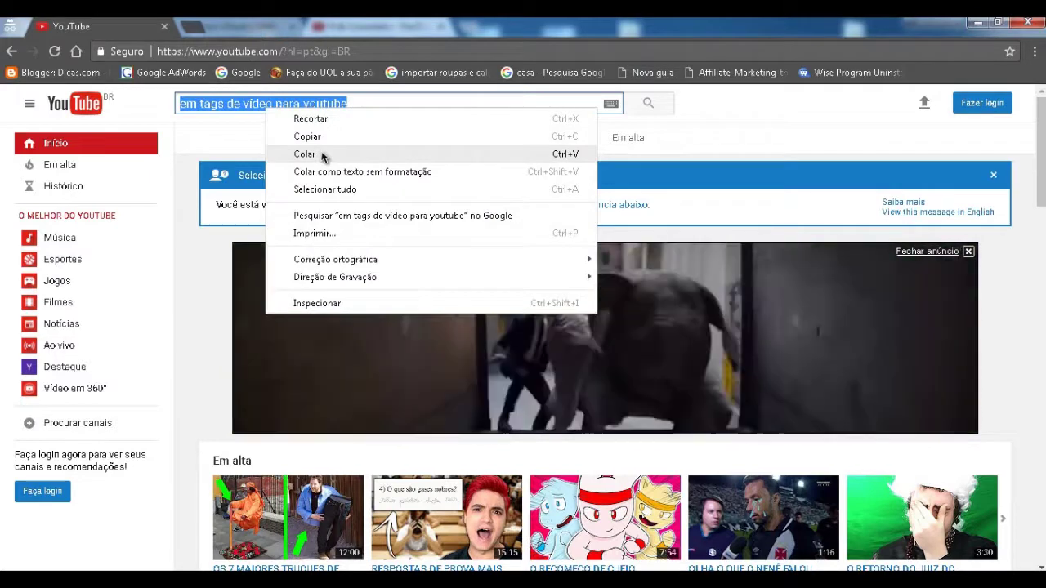
key(Escape)
key(ctrl+v)
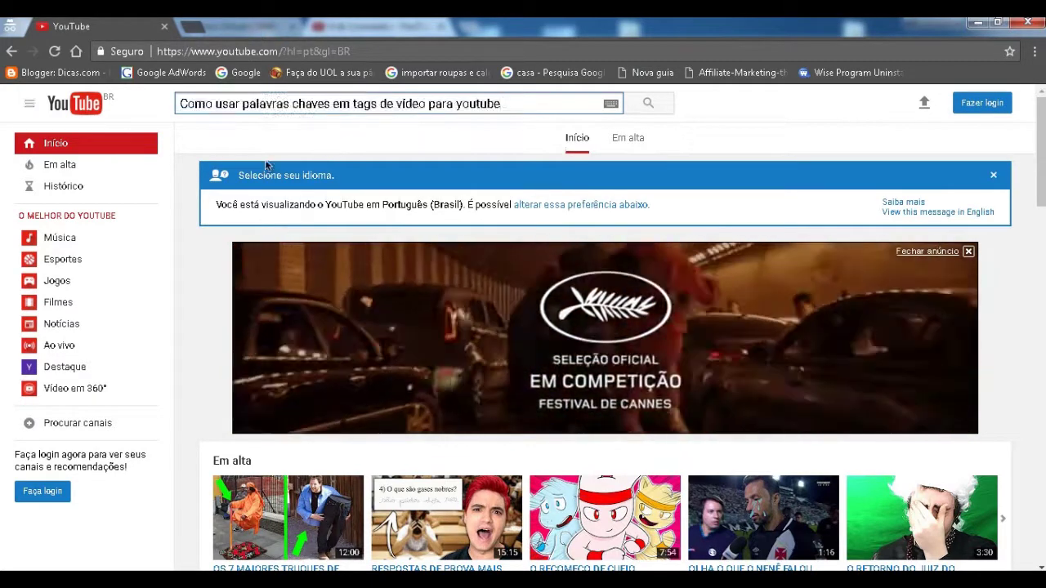
key(Return)
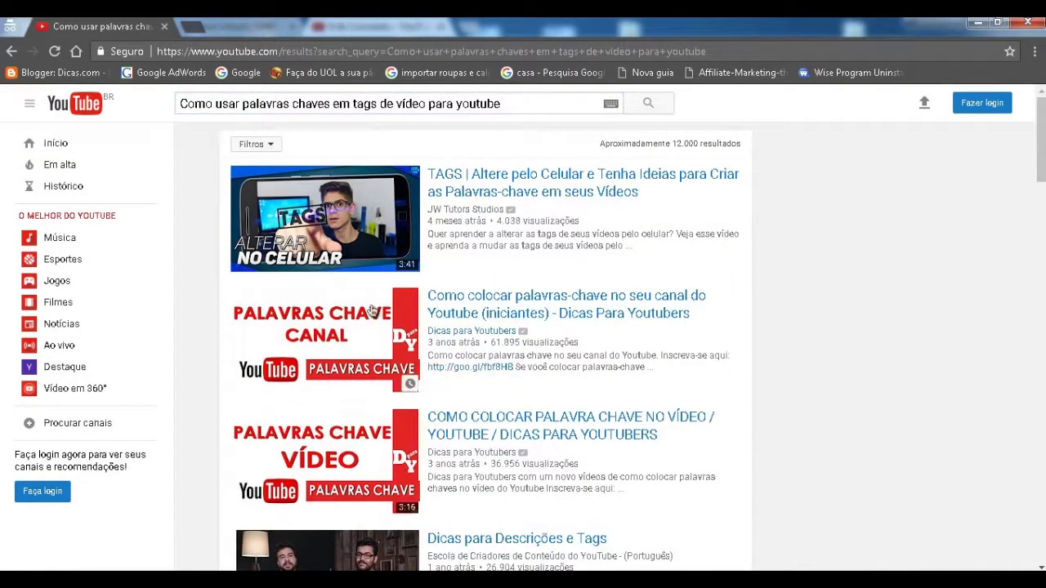
Step: Examine the titles of the competing videos in the search results for the keyword phrase
scroll(567, 480, down, 6)
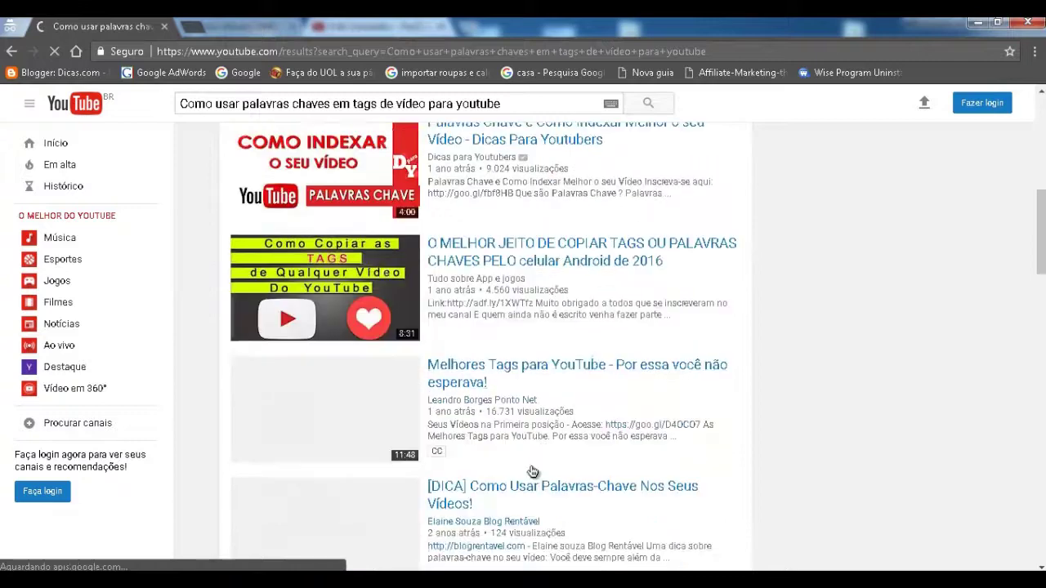
scroll(535, 470, up, 6)
scroll(542, 441, down, 5)
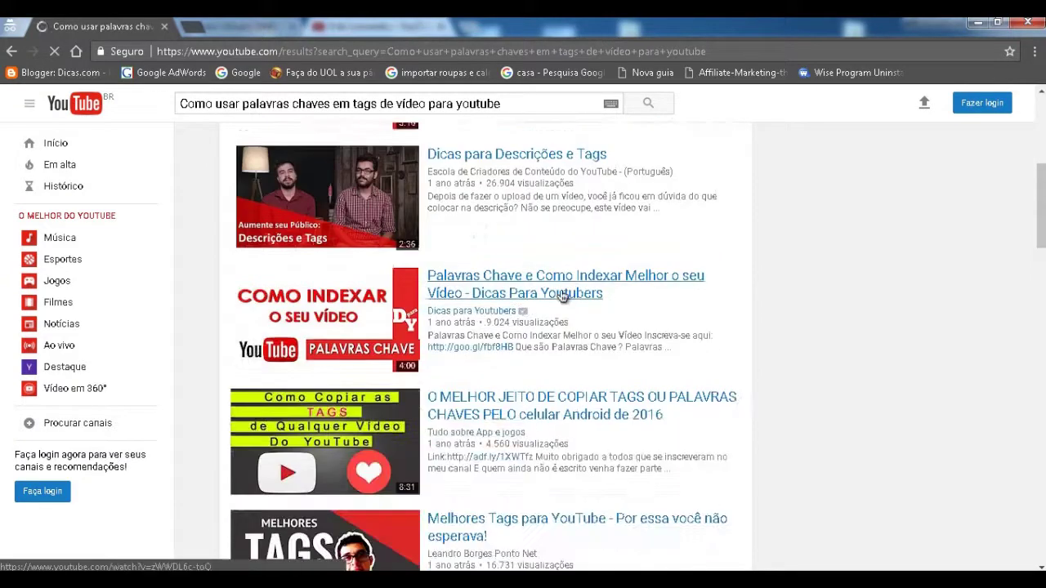
scroll(562, 296, up, 3)
scroll(588, 224, up, 2)
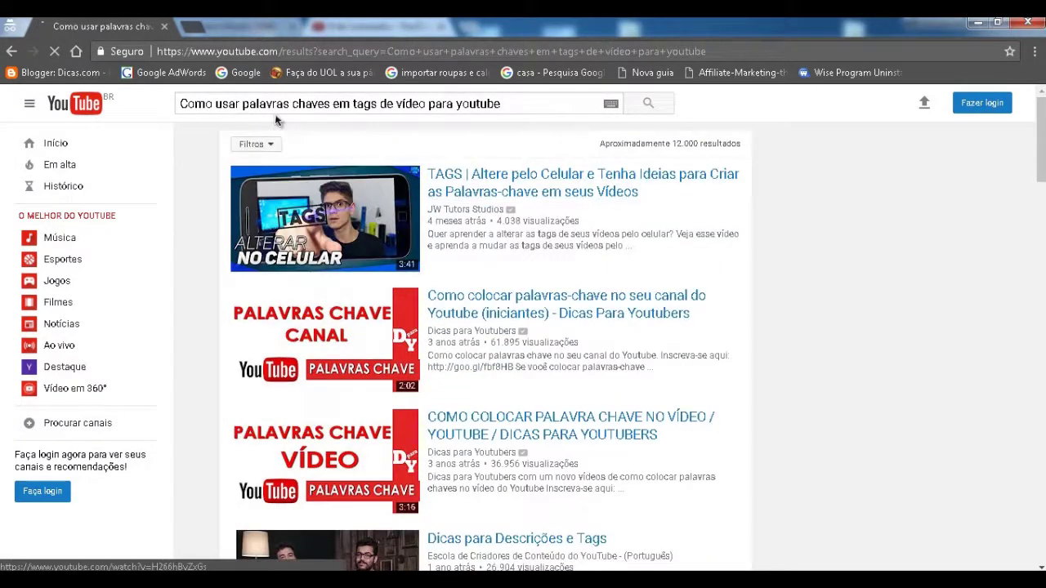
scroll(572, 319, down, 6)
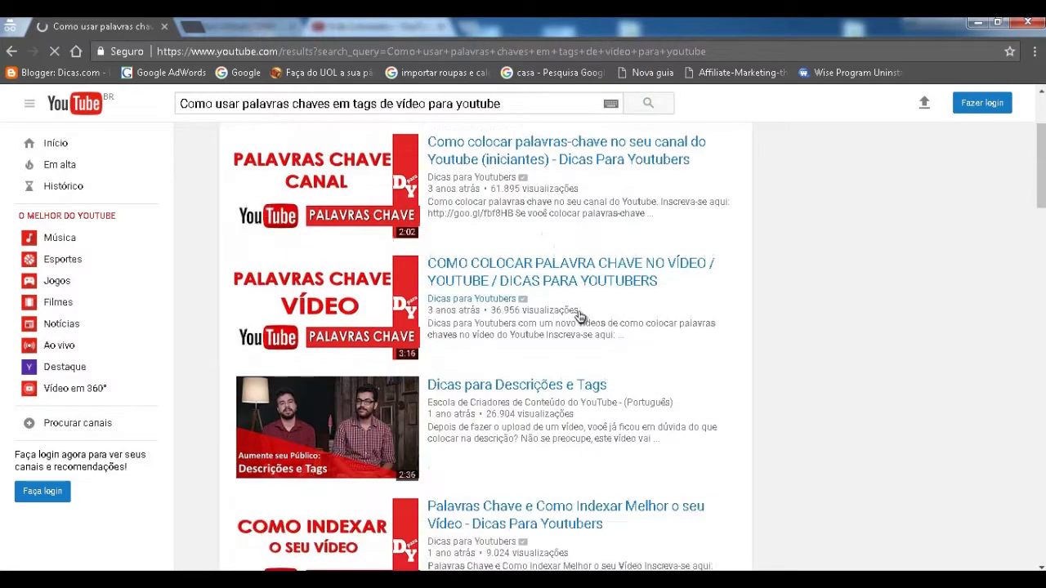
scroll(564, 353, down, 6)
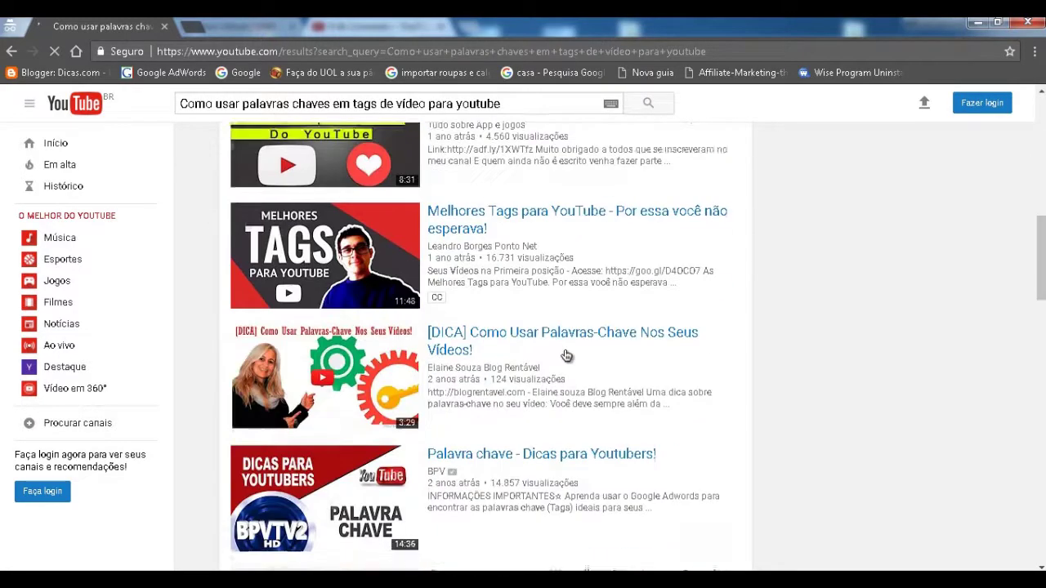
scroll(554, 348, up, 3)
scroll(552, 347, up, 6)
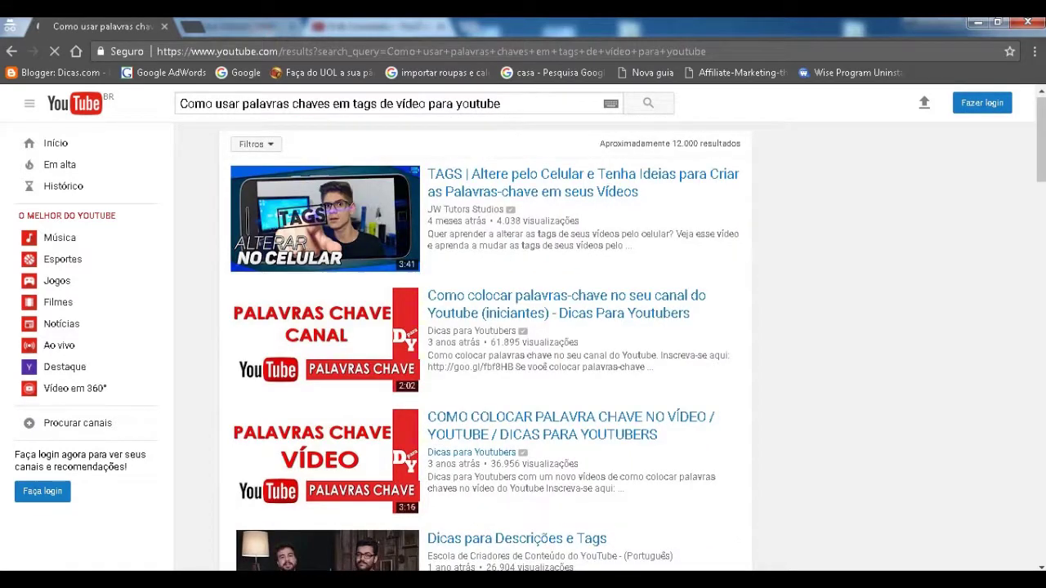
click(699, 498)
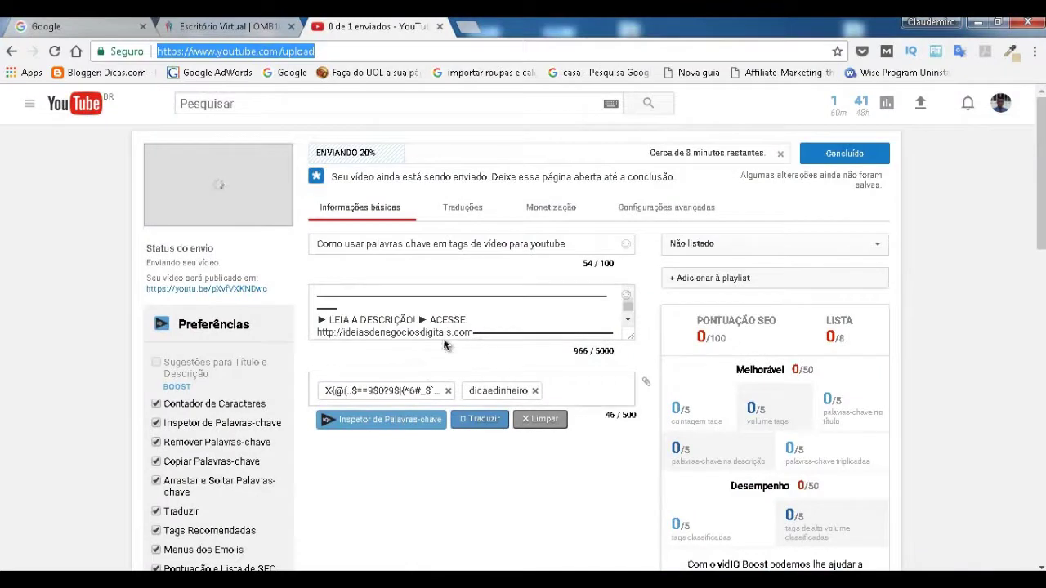
click(629, 340)
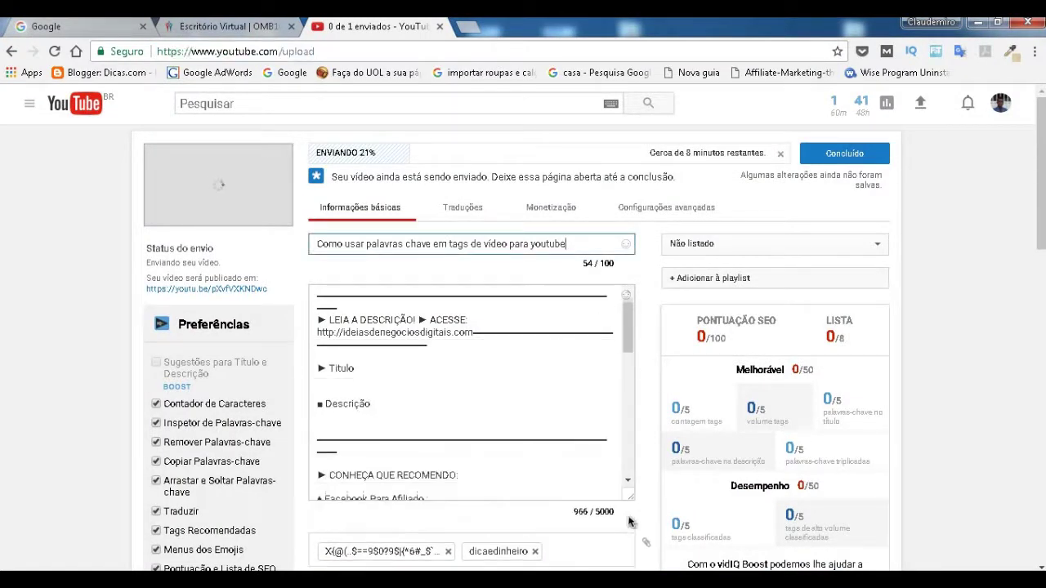
scroll(558, 441, down, 1)
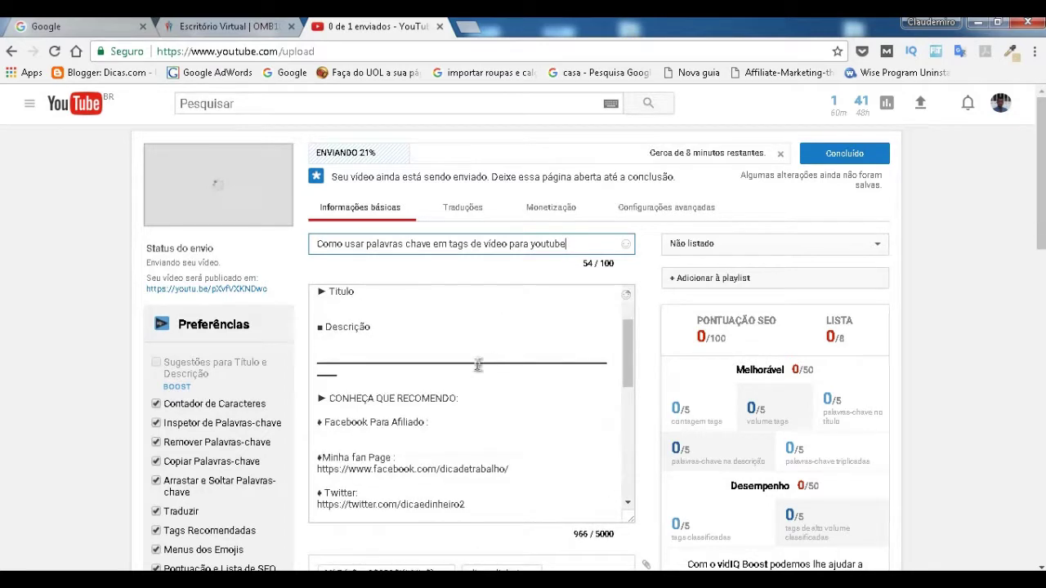
scroll(424, 387, up, 1)
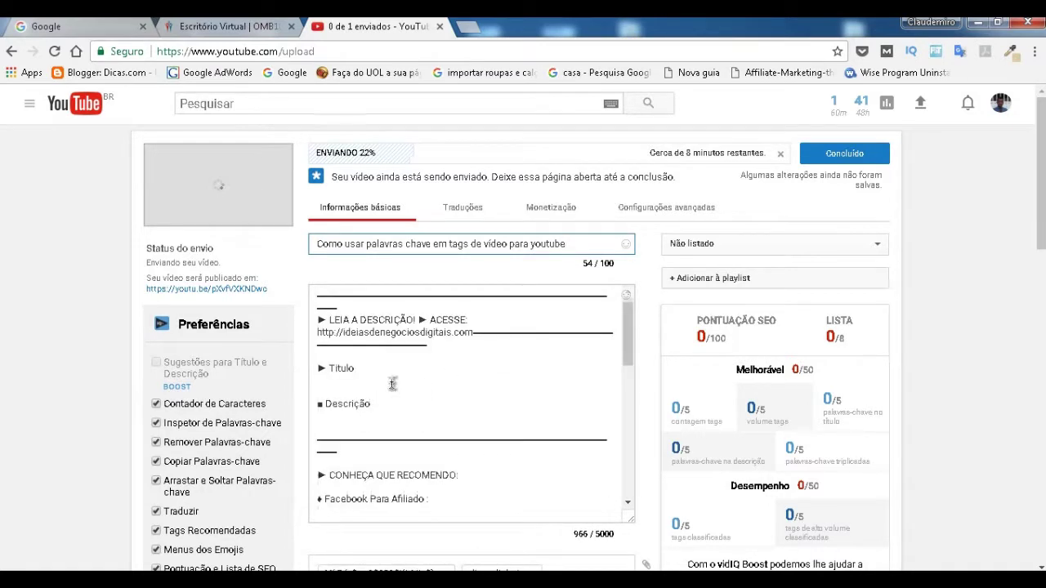
click(447, 326)
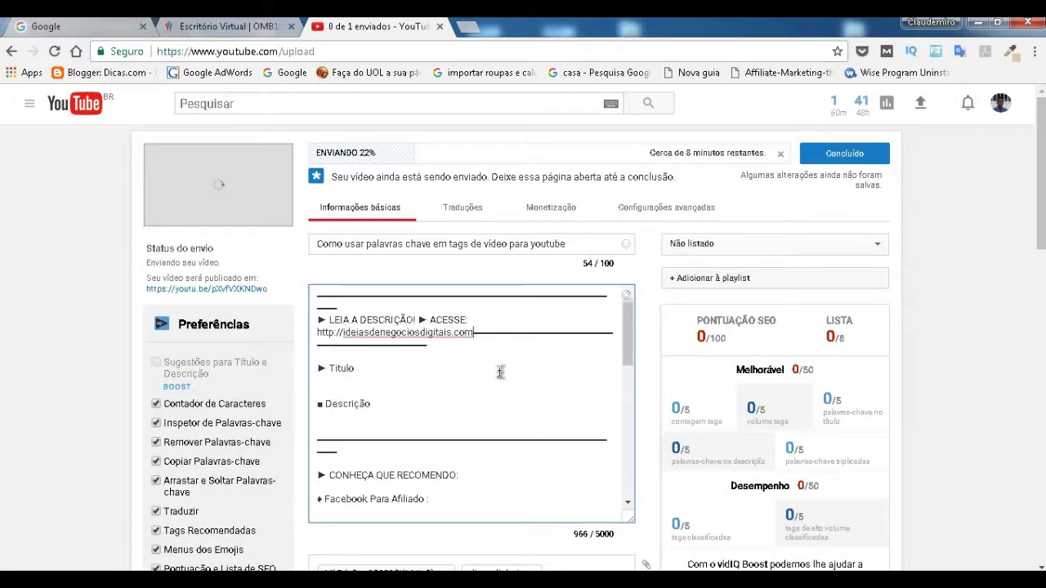
key(Return)
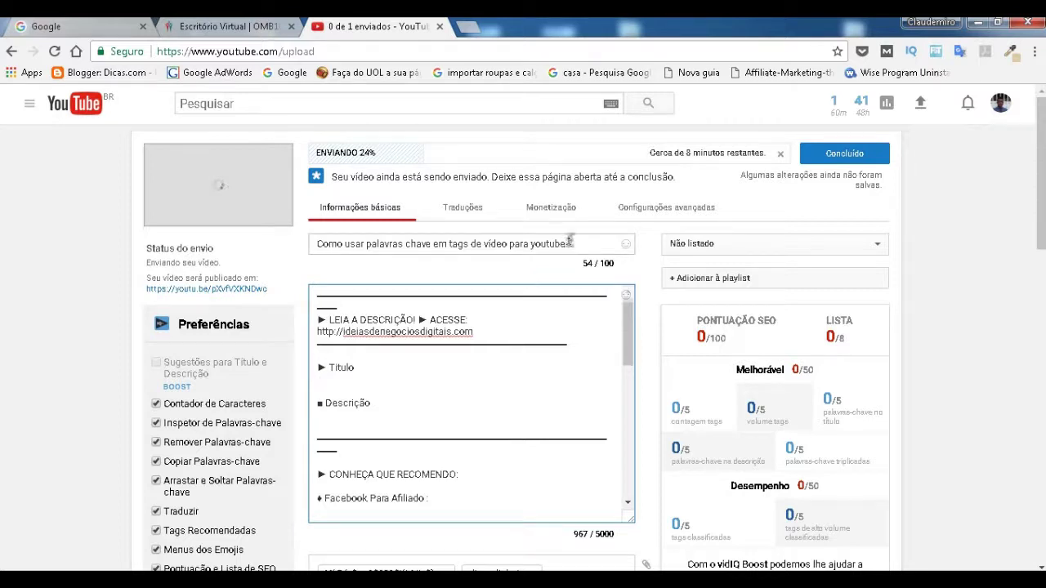
Step: Copy the video title "Como usar palavras chave em tags de vídeo para youtube" into the line below ► Título in the description
drag(569, 240, 316, 235)
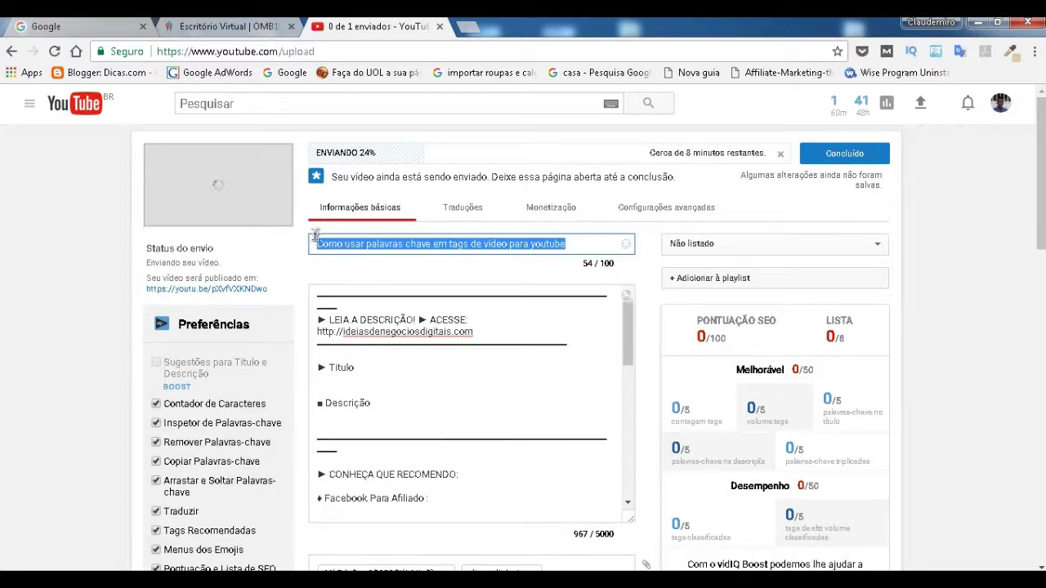
right_click(366, 245)
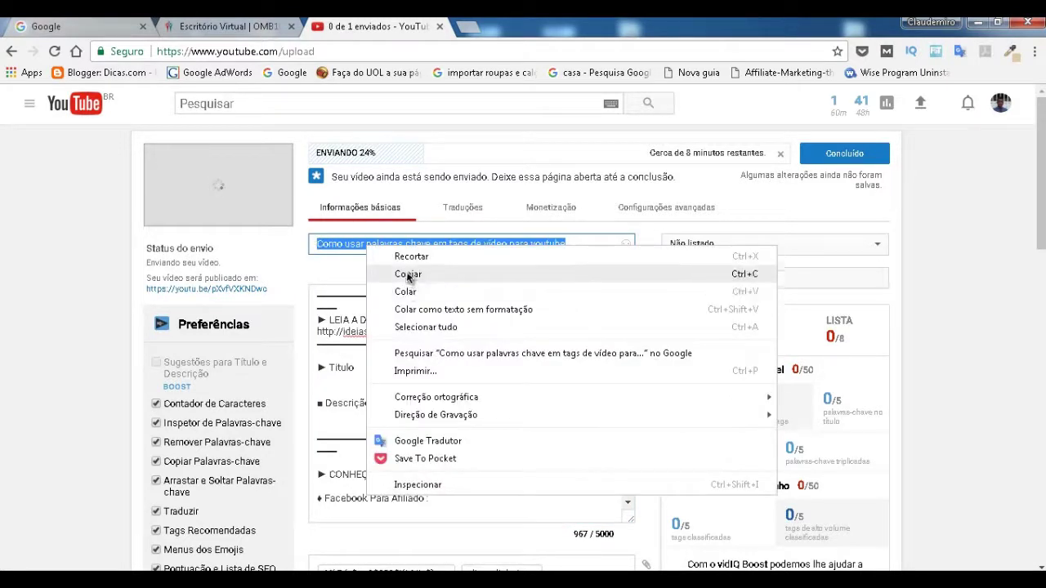
click(407, 275)
click(373, 375)
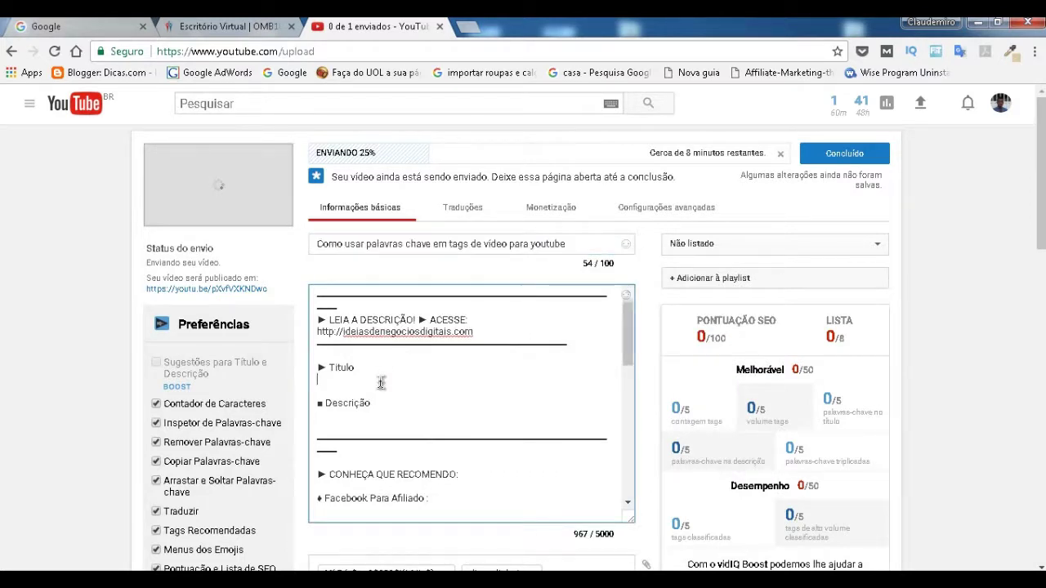
right_click(381, 383)
click(421, 244)
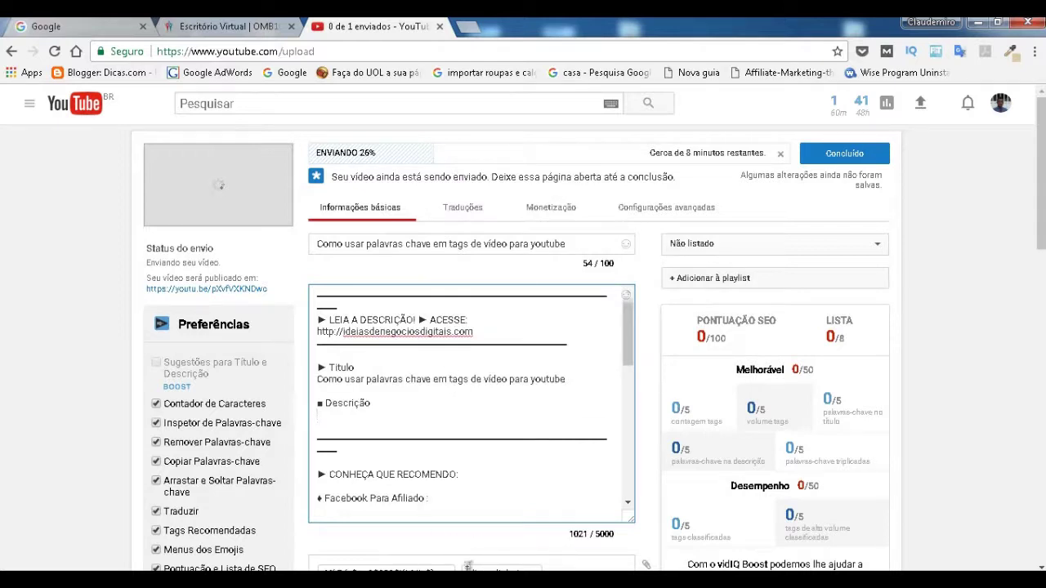
Step: Copy the three keyword paragraphs from the Word document "Descrição de vídeo - 2" into the video description under ■ Descrição
key(alt+Tab)
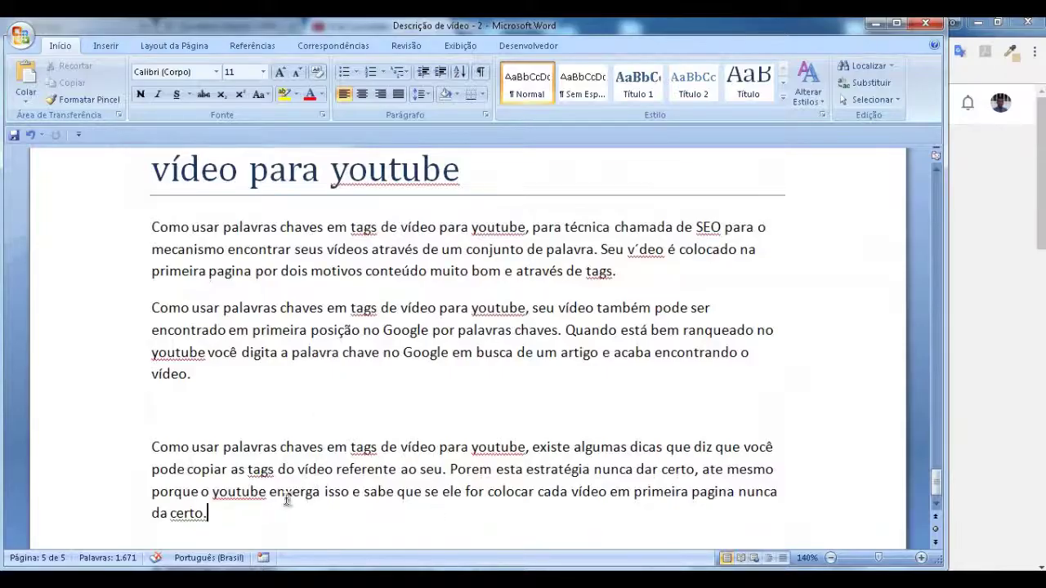
drag(262, 515, 144, 235)
right_click(169, 243)
click(314, 273)
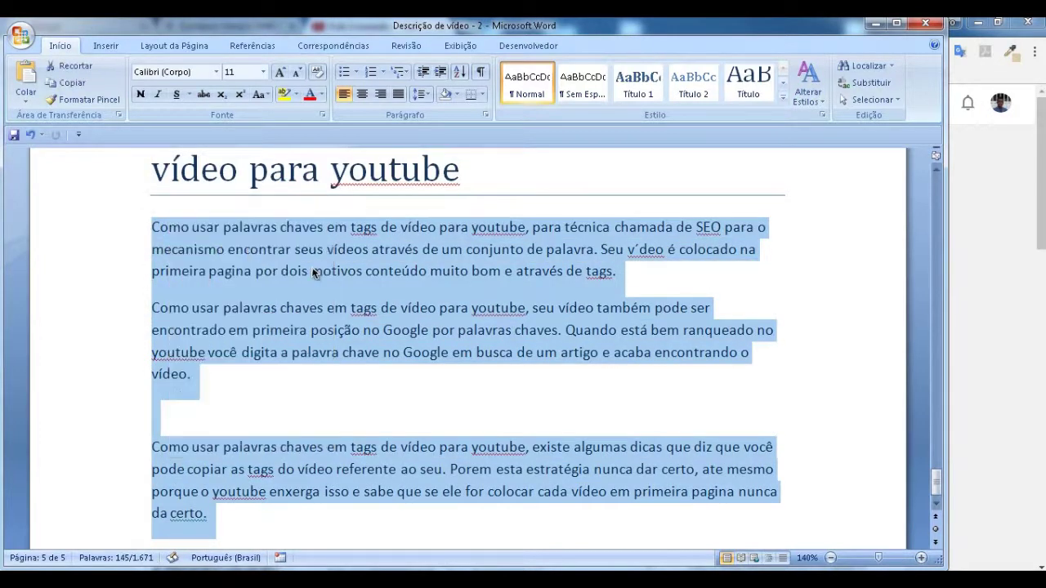
click(872, 25)
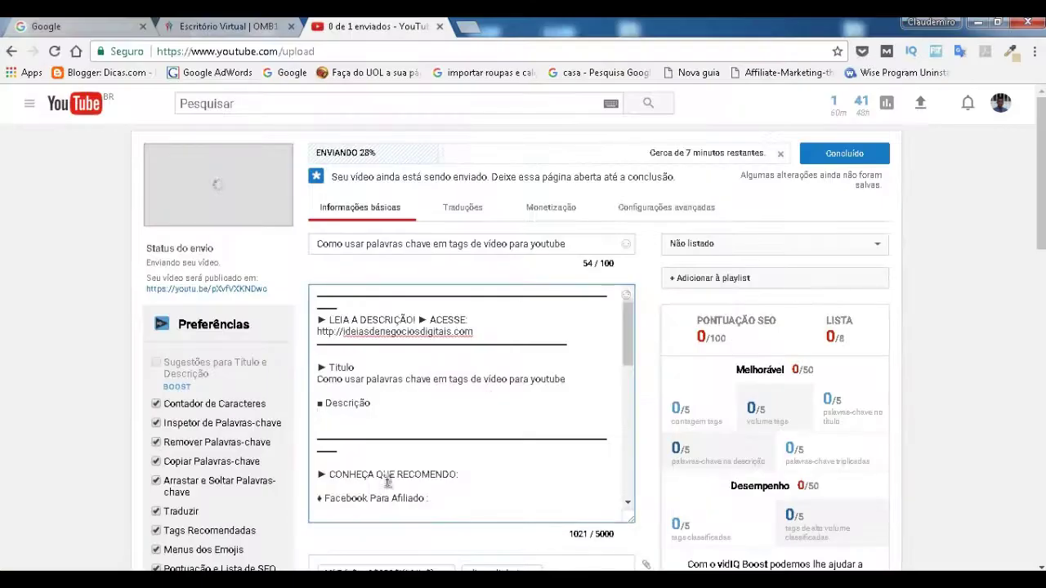
right_click(371, 418)
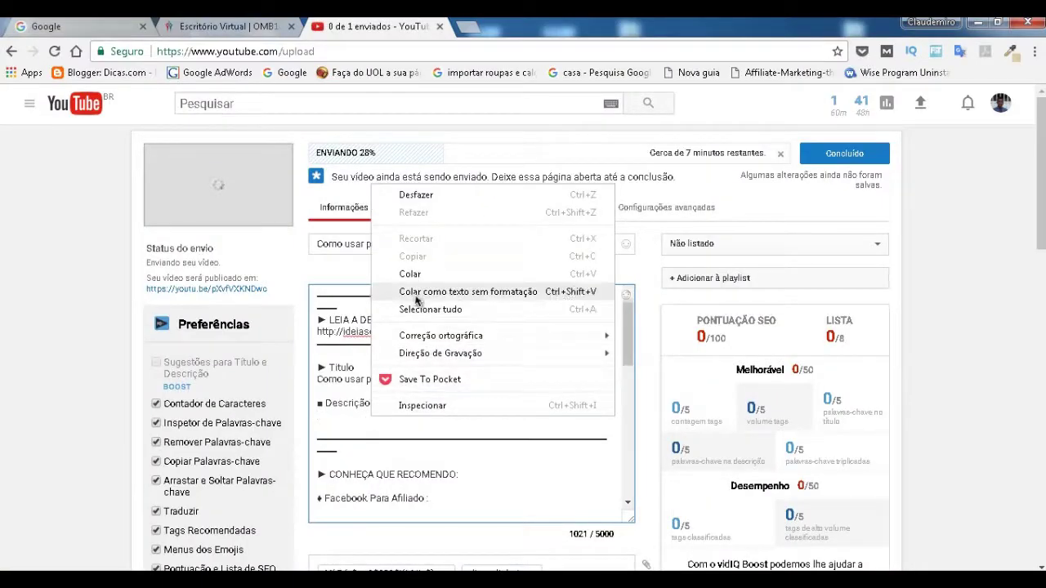
click(435, 272)
Step: Insert a blank line between the first and second paragraphs of the pasted description text
scroll(493, 414, up, 4)
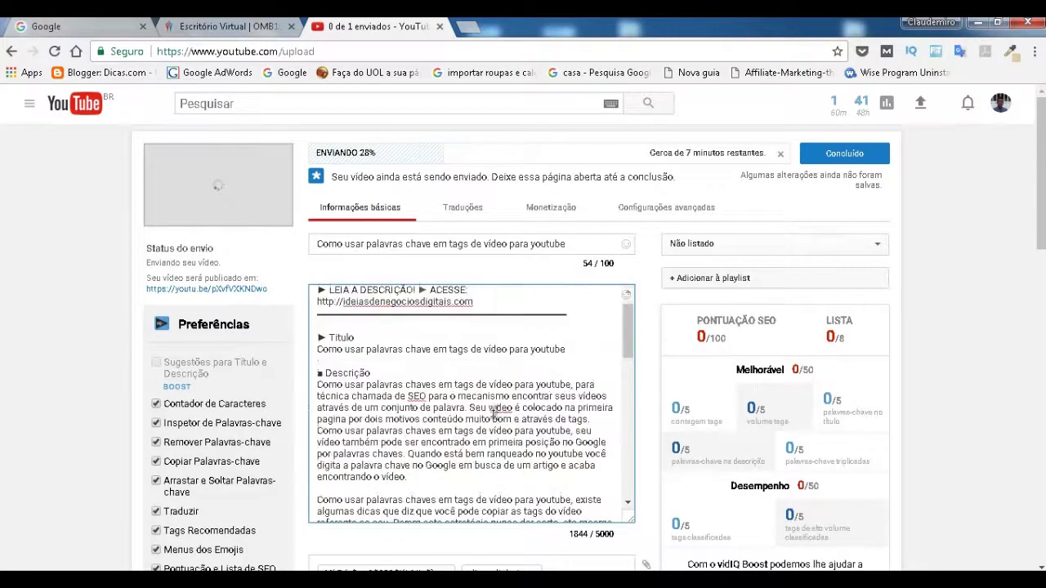
scroll(433, 417, down, 2)
scroll(429, 418, up, 2)
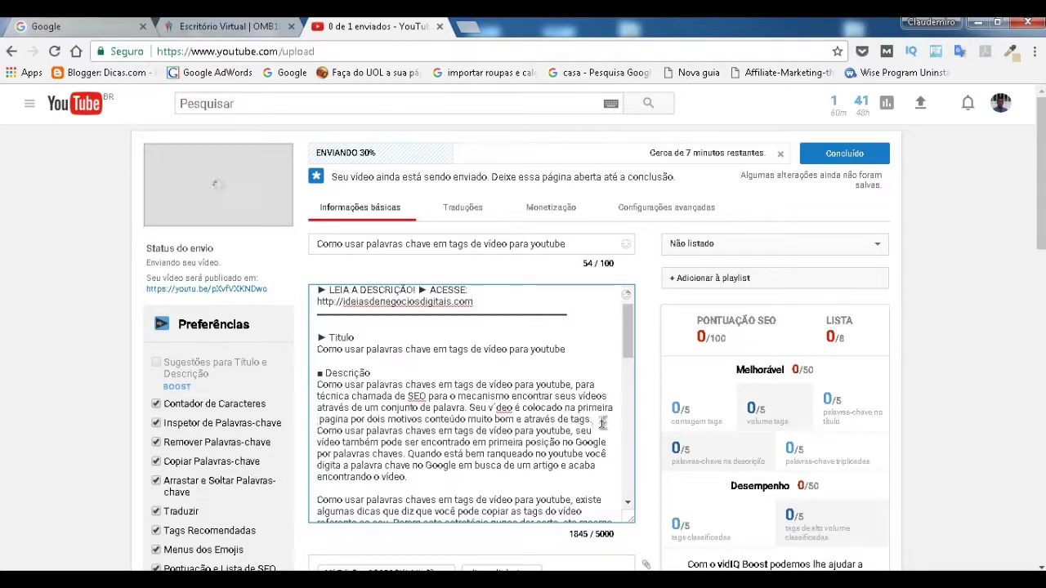
key(Return)
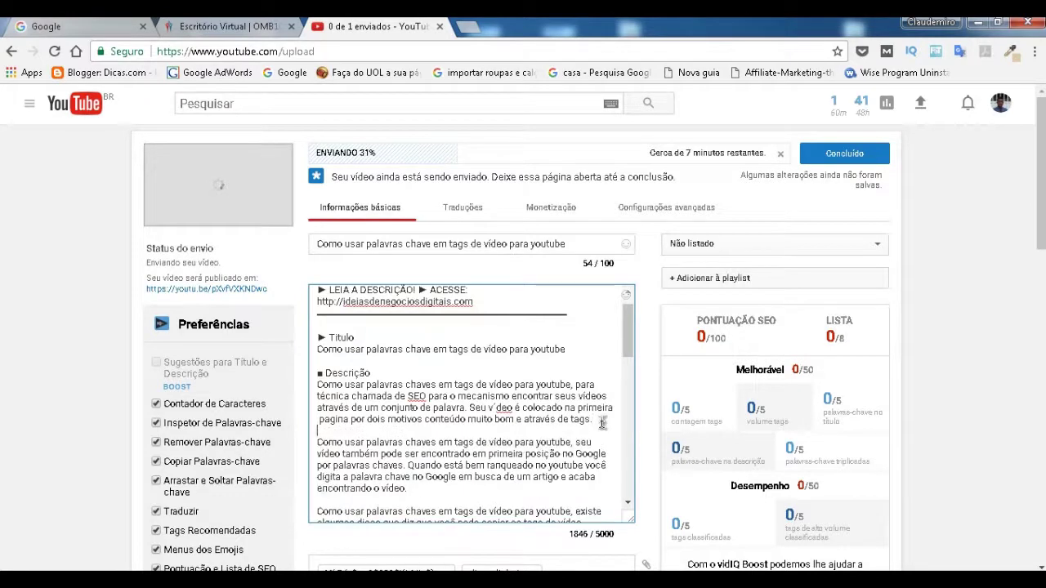
Step: Review the rest of the description, from the pasted paragraphs through the recommendation, social media and affiliate link sections
scroll(572, 408, down, 2)
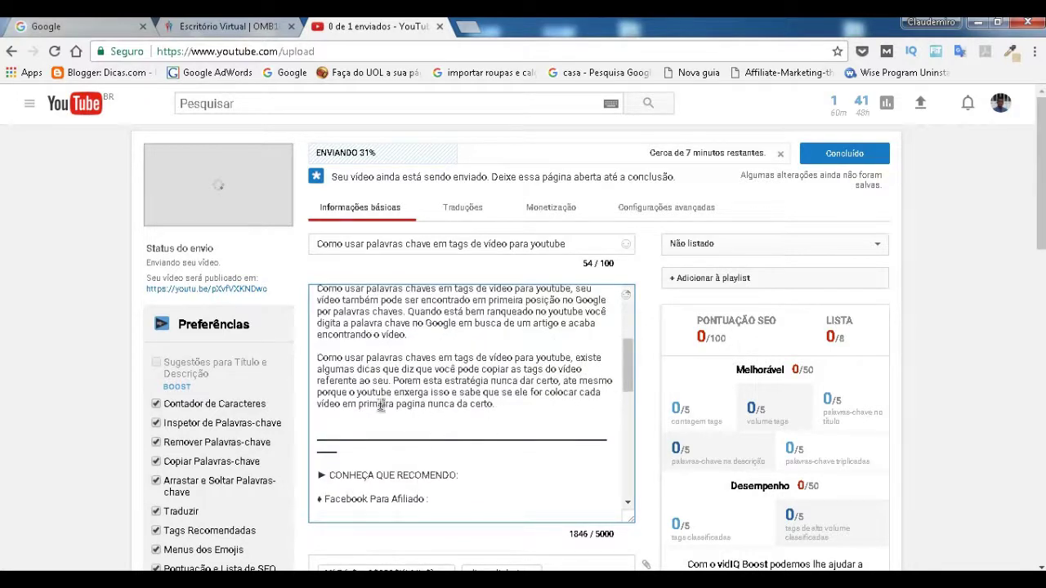
scroll(419, 383, up, 2)
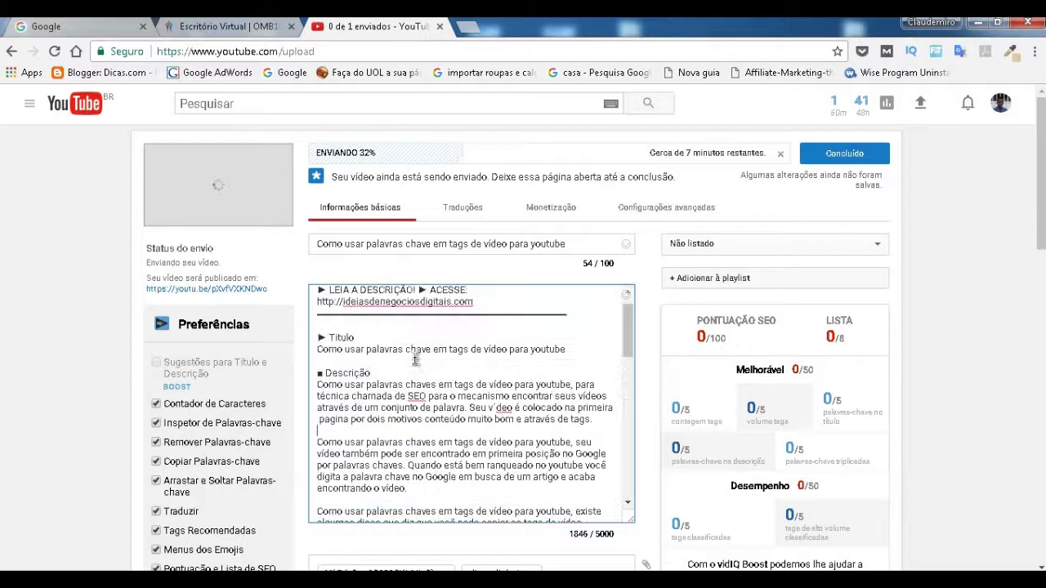
scroll(445, 377, down, 3)
scroll(572, 407, down, 1)
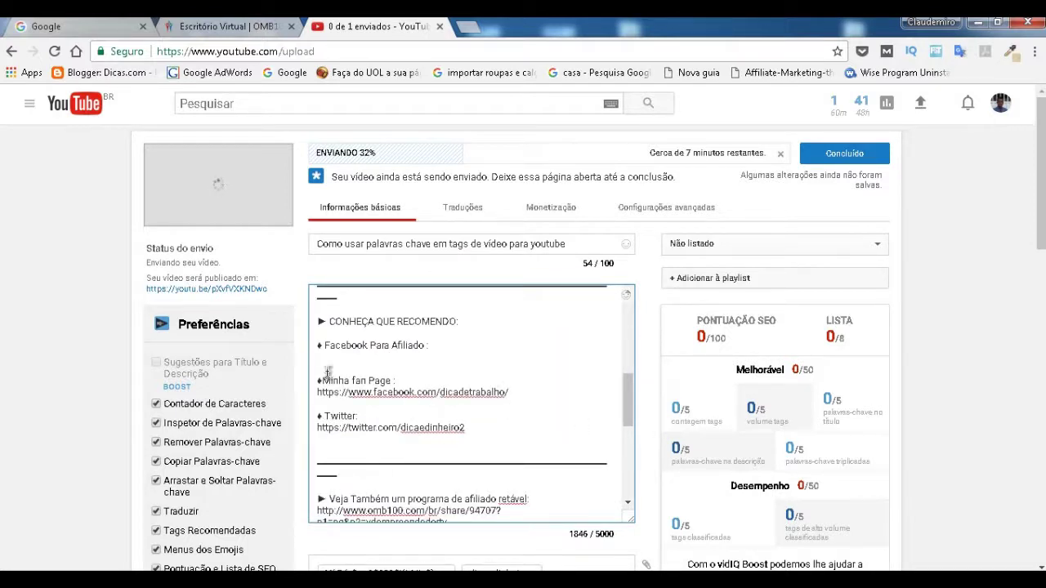
scroll(471, 455, down, 1)
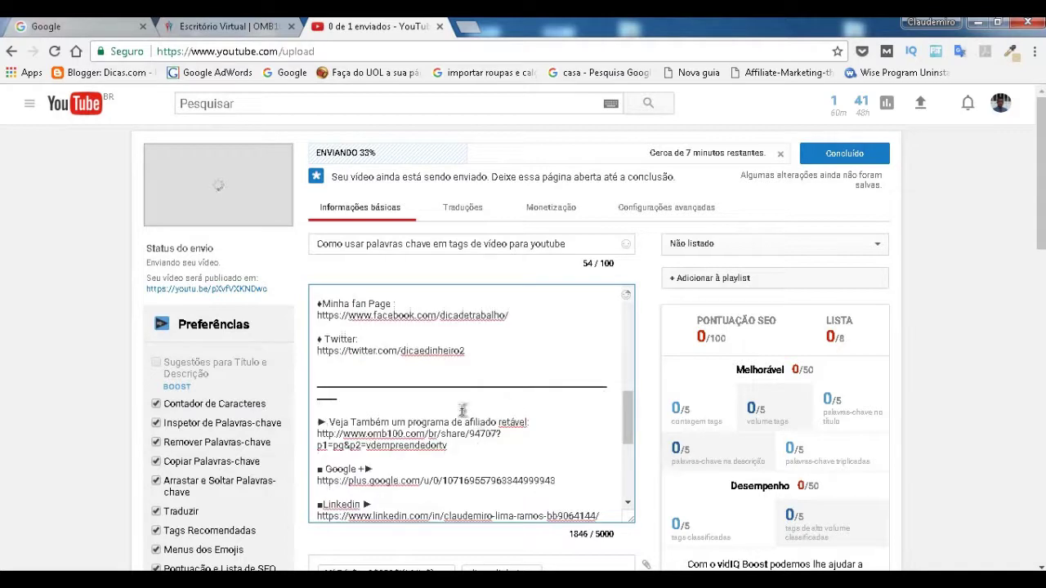
scroll(454, 407, down, 2)
scroll(442, 399, down, 1)
scroll(433, 391, up, 2)
scroll(462, 370, up, 1)
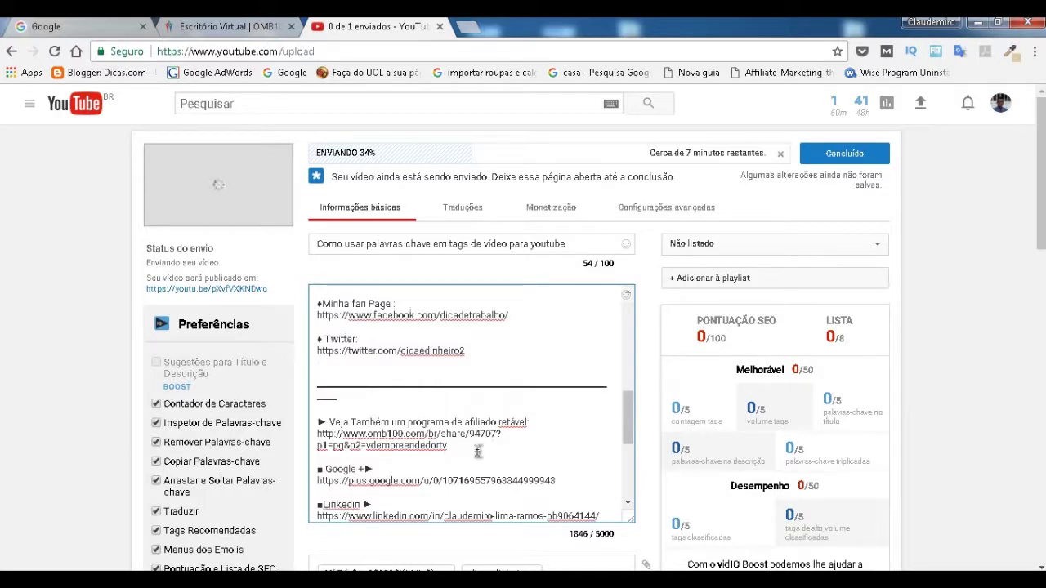
Step: Open the uploaded video's page, copy its watch address without the "&feature=youtu.be" ending, and return to the upload page
click(226, 290)
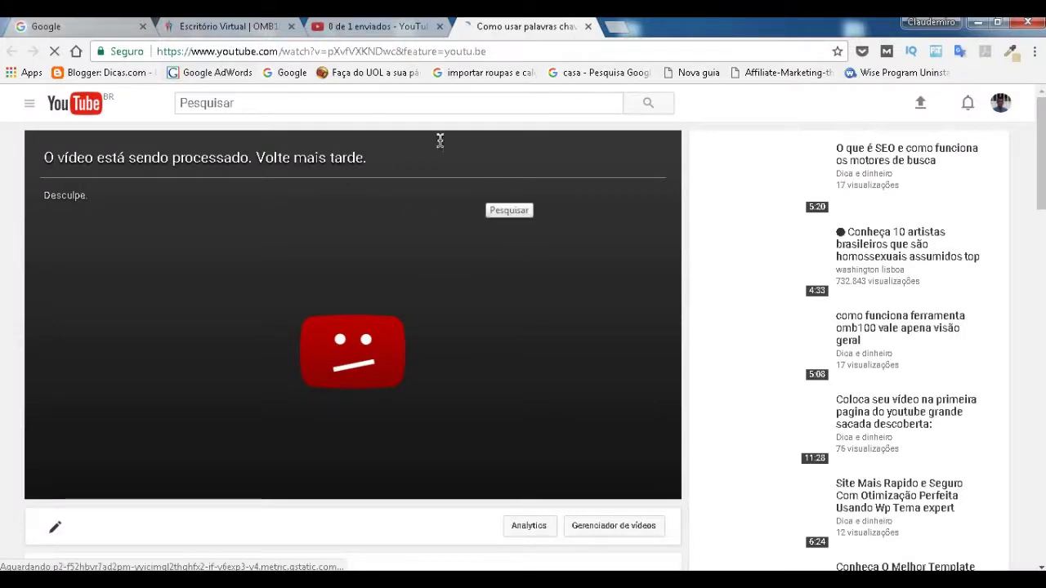
drag(395, 51, 157, 51)
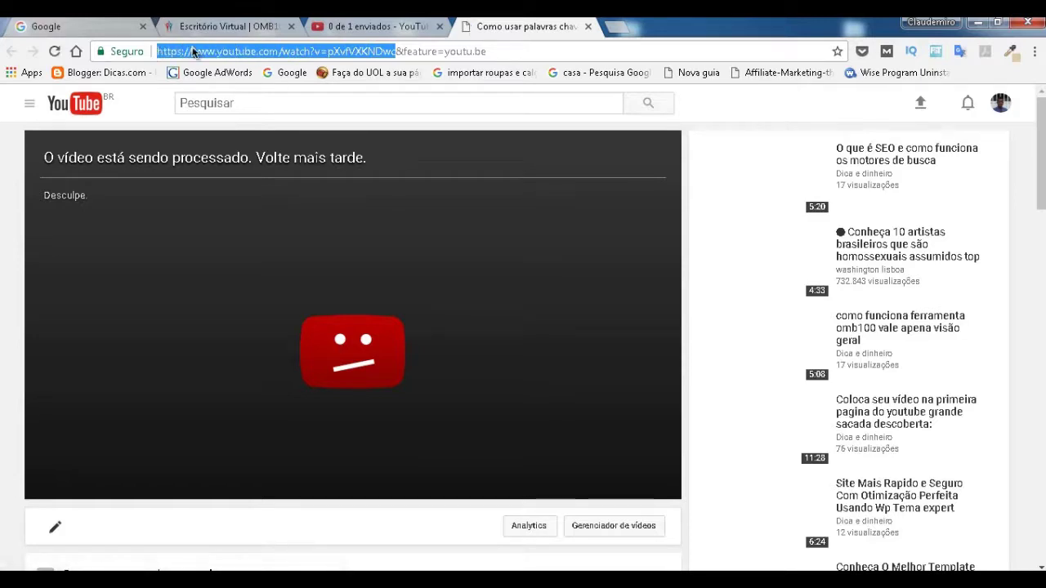
right_click(193, 52)
click(236, 102)
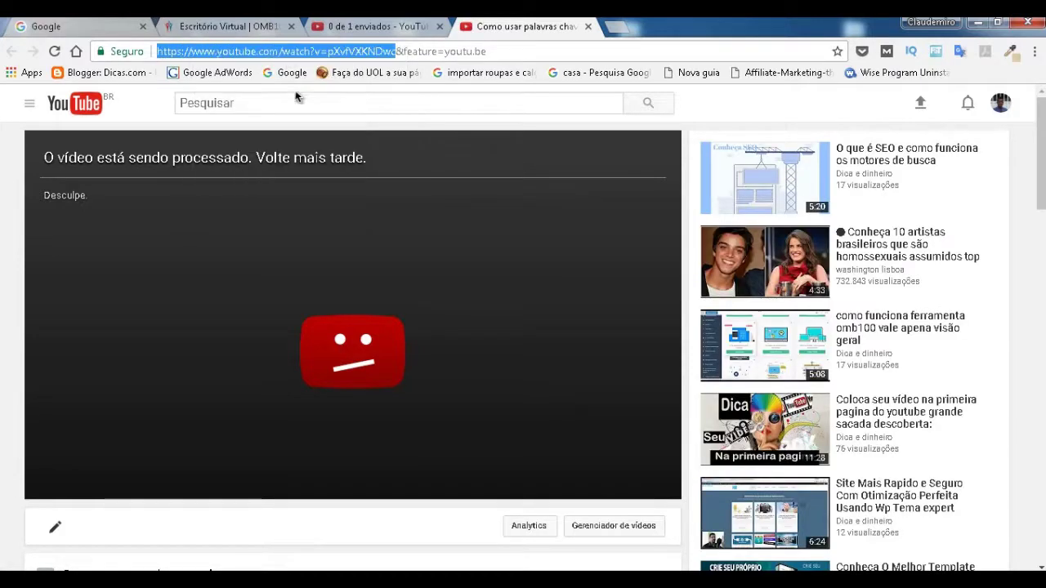
click(587, 27)
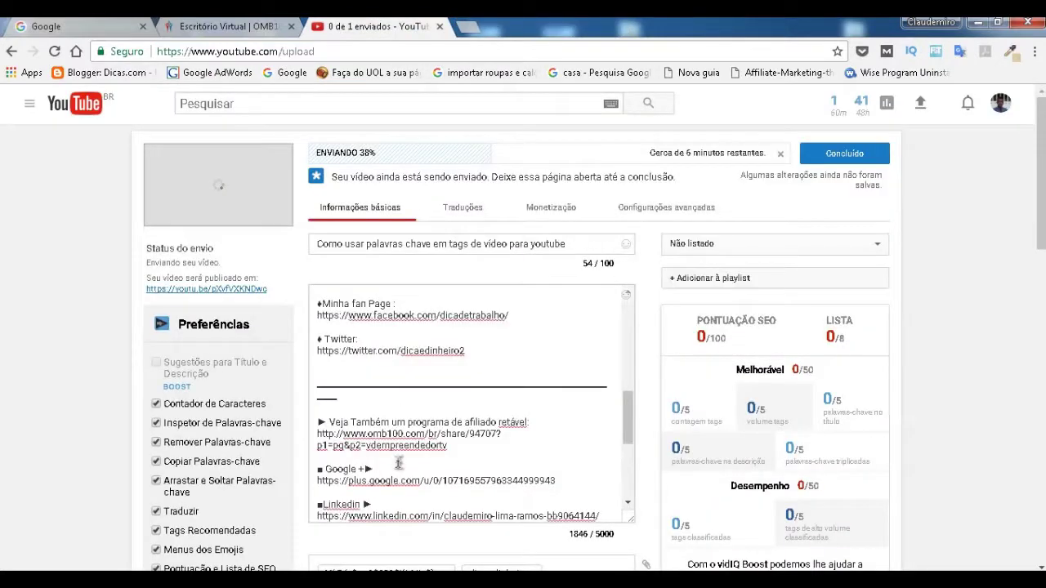
Step: Add the copied video address on a new line under ► LINK DO VÍDEO: in the description
scroll(442, 504, down, 2)
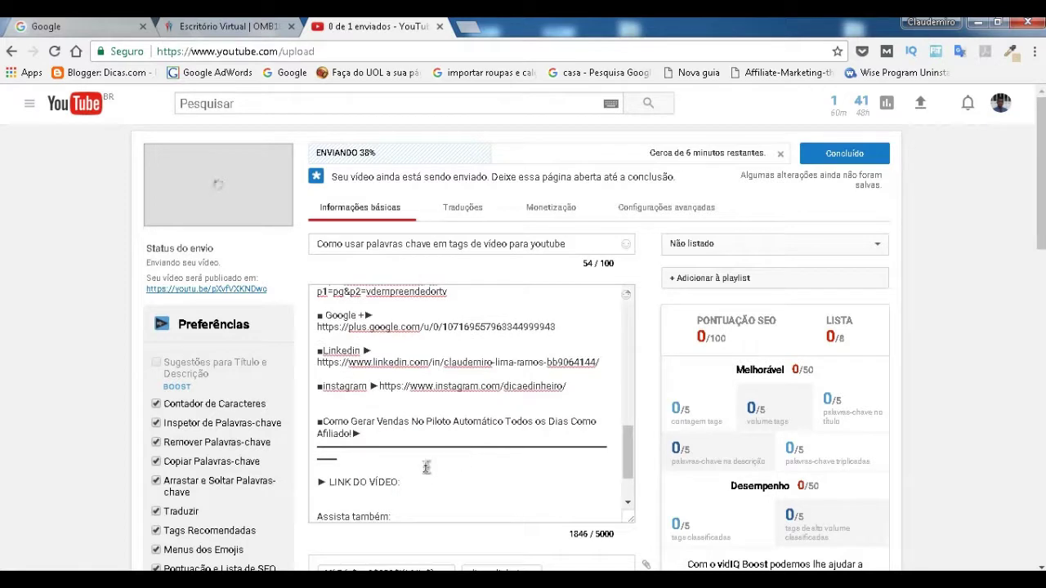
click(368, 485)
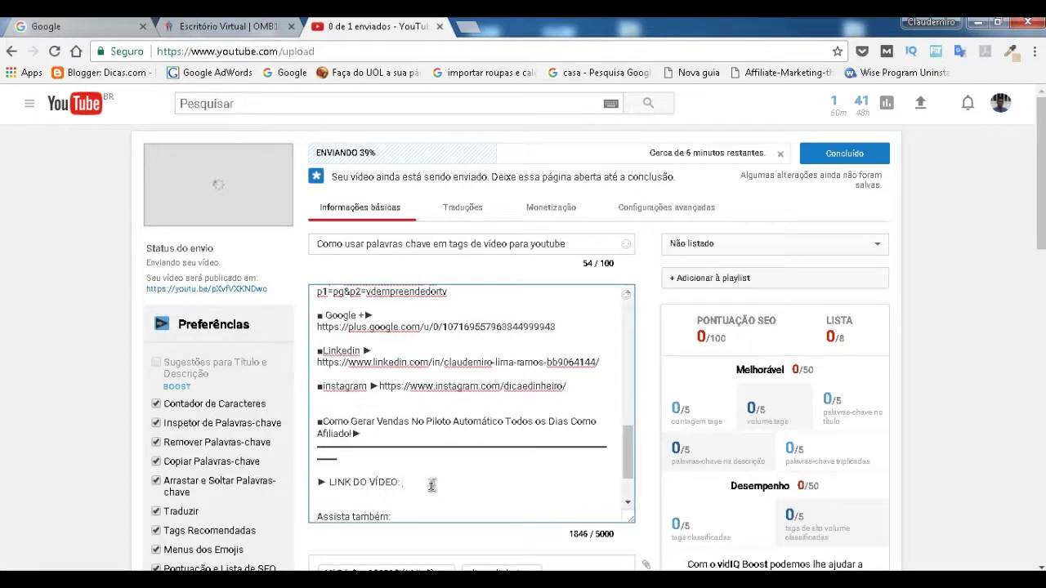
key(Return)
scroll(432, 486, down, 1)
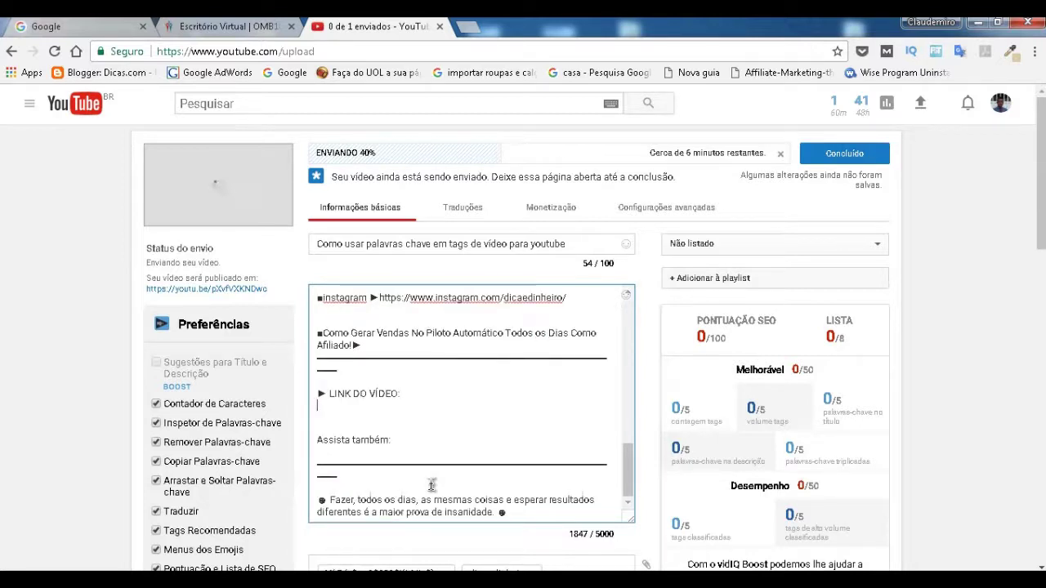
key(ctrl+v)
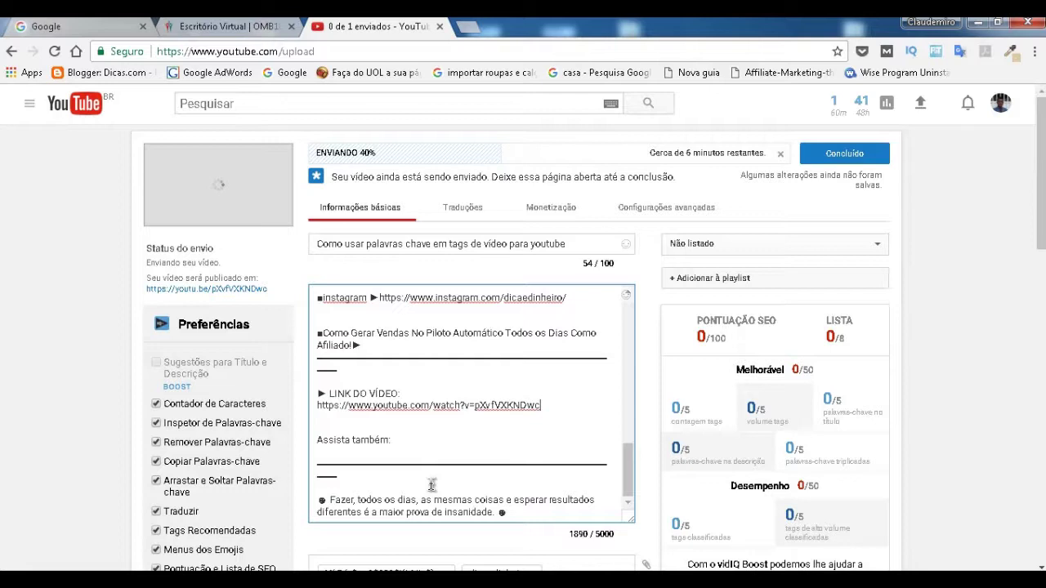
Step: Check the description's link sections again, from the closing quote back up to the recommendations
scroll(584, 392, up, 2)
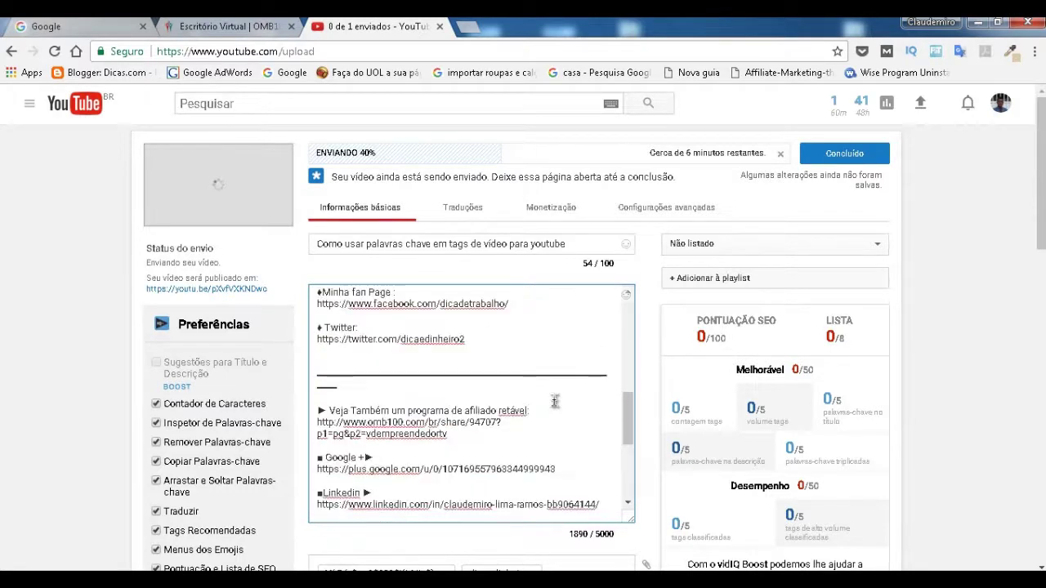
scroll(628, 330, down, 5)
scroll(572, 392, up, 2)
scroll(563, 407, down, 2)
scroll(564, 408, down, 3)
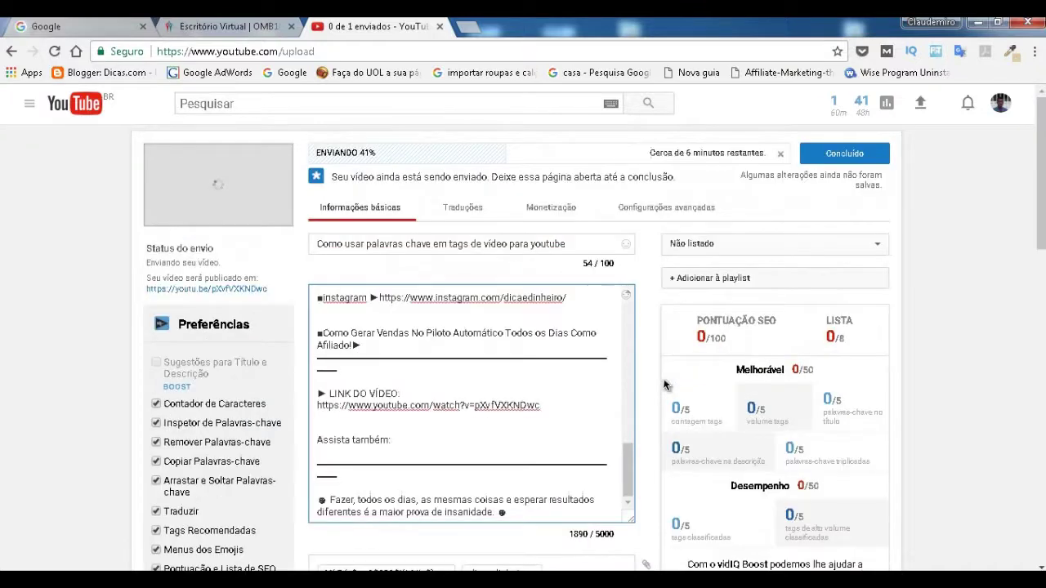
scroll(563, 363, up, 3)
scroll(501, 422, up, 4)
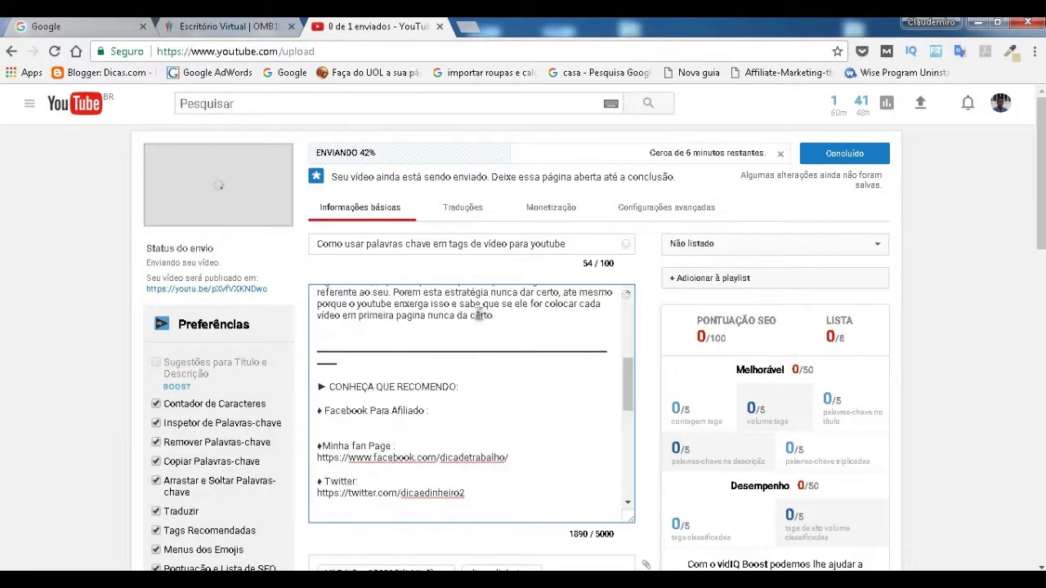
Step: Search Google for "pingler" in a new browser tab and open the pingler.com Blog and Ping Tool site
click(466, 29)
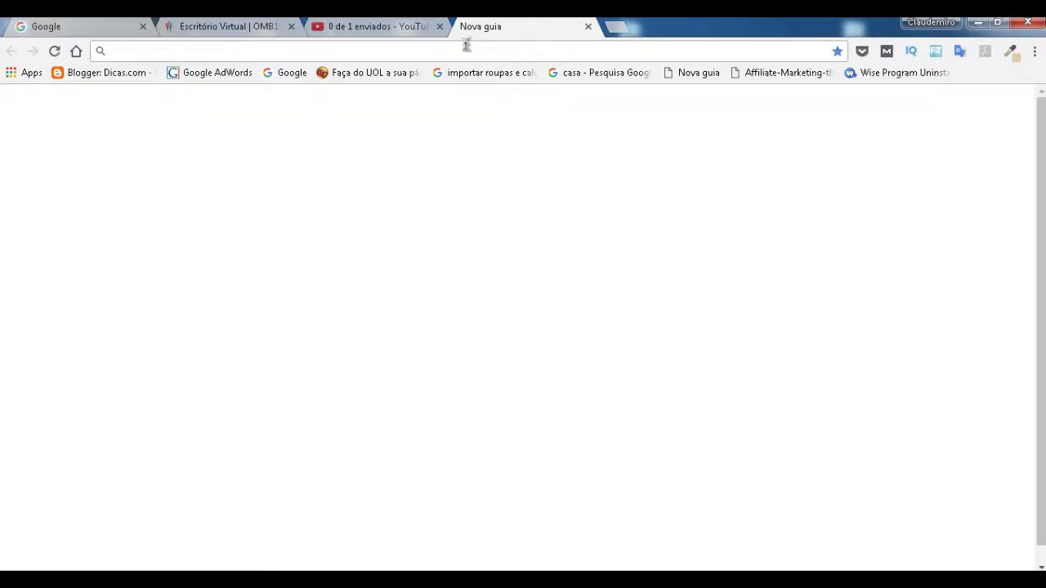
text(pin)
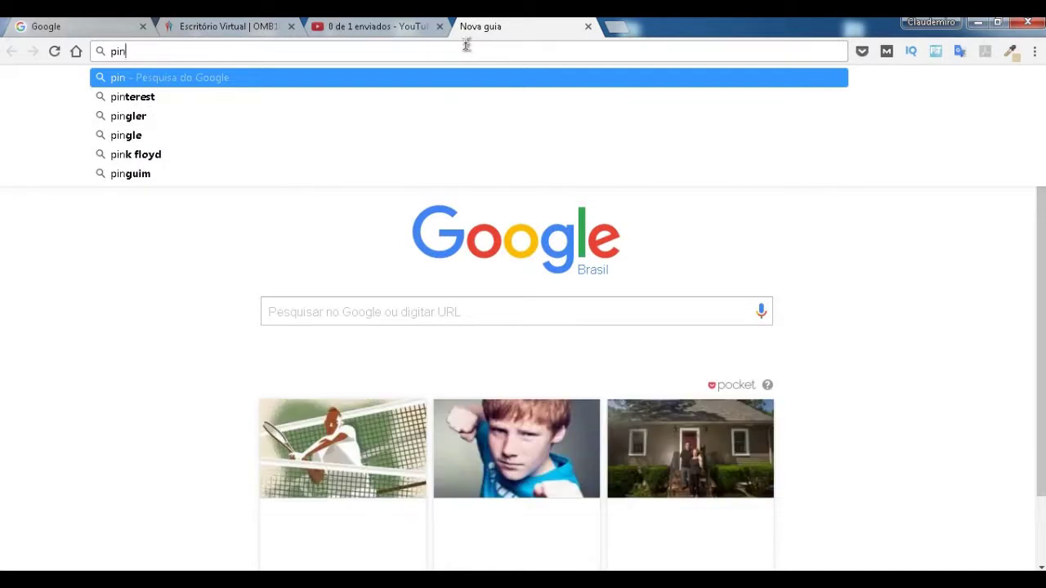
text(gl)
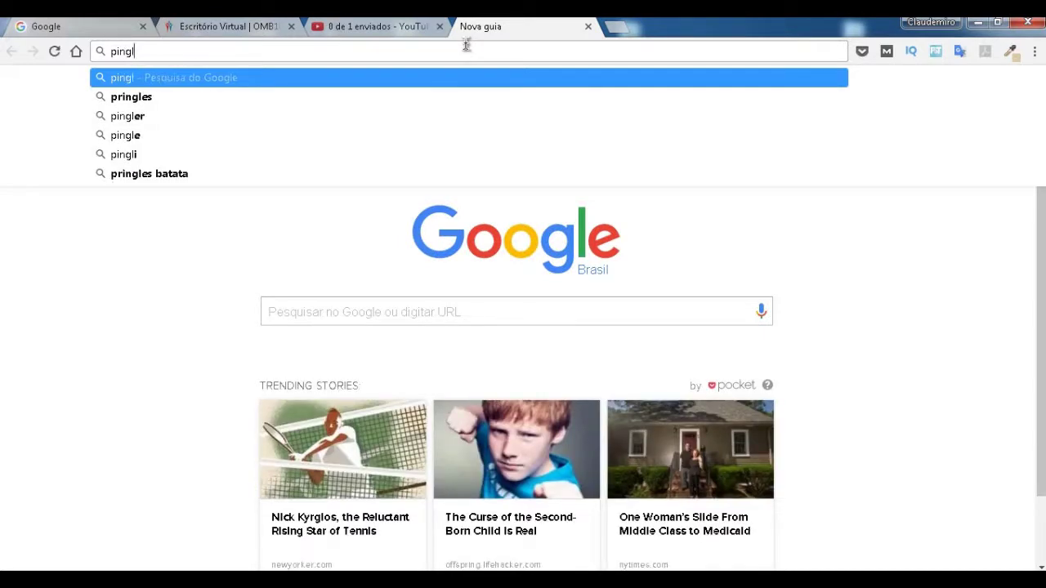
text(er)
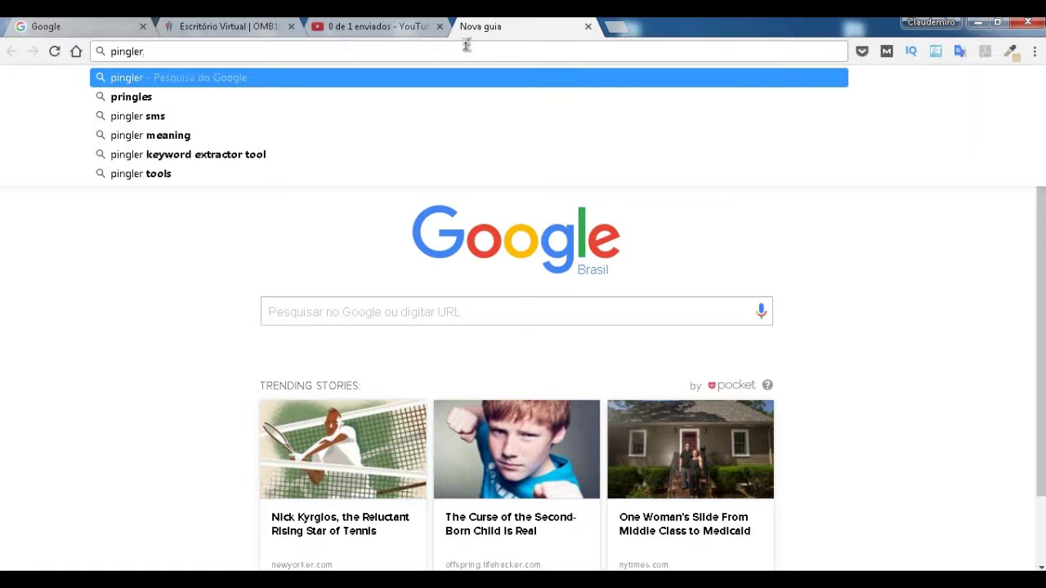
key(Return)
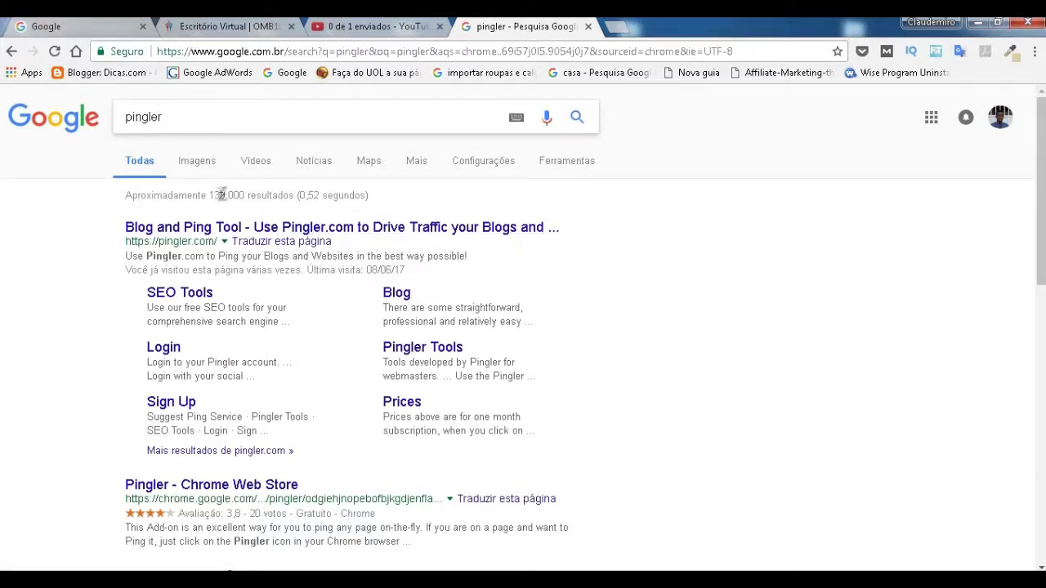
click(225, 229)
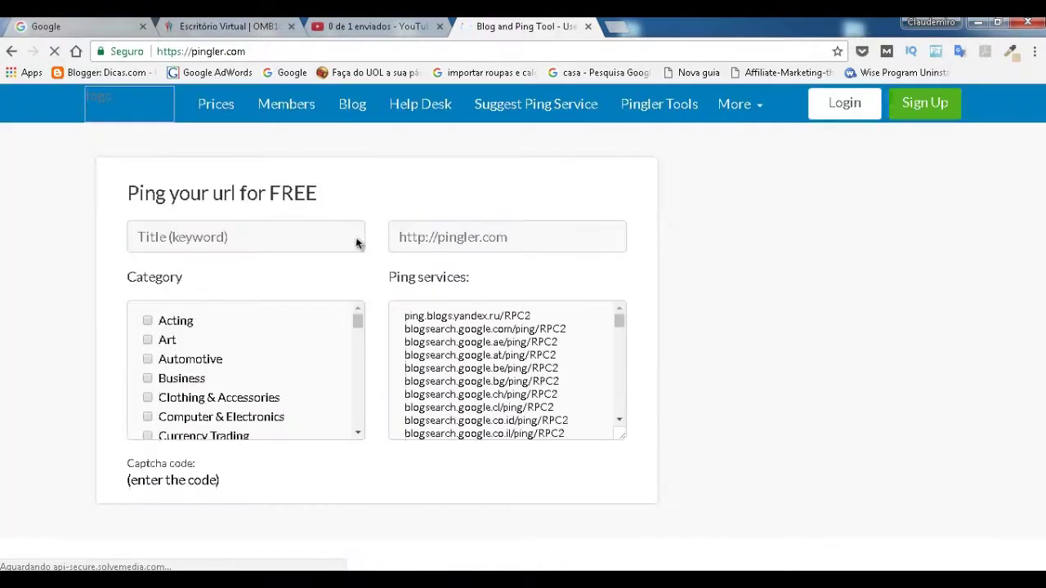
Step: Paste the copied YouTube video address as the URL in Pingler's free ping form
click(423, 239)
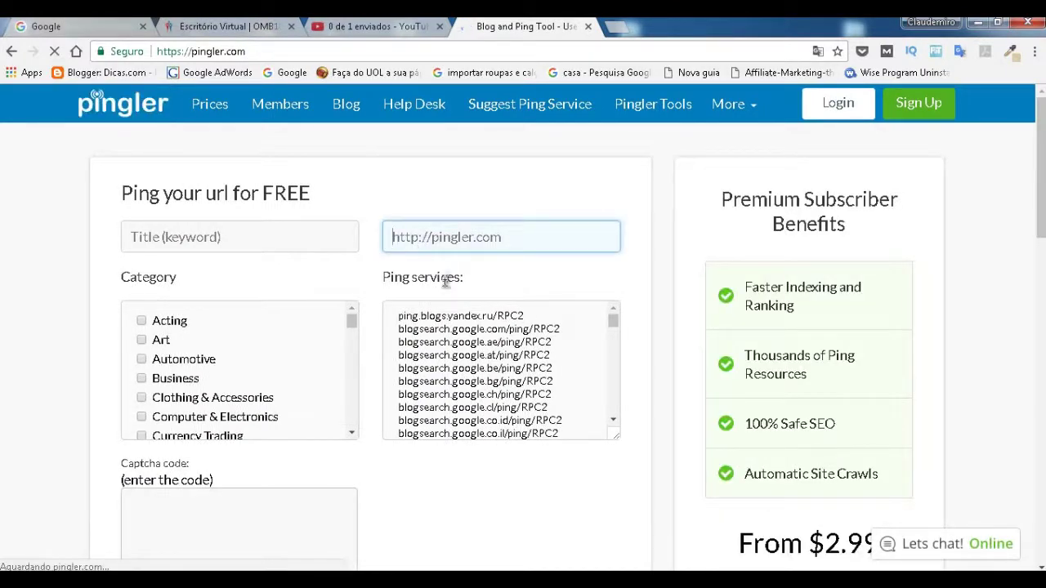
right_click(422, 238)
click(460, 333)
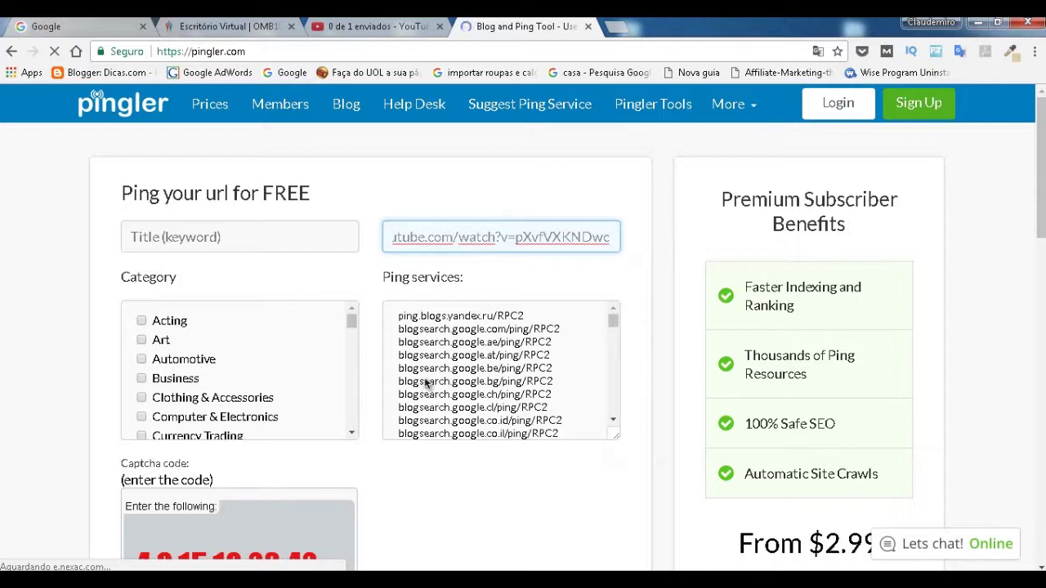
Step: Copy the phrase "Como usar palavras chaves em tags de vídeo para youtube" from the notes into Pingler's title keyword field
key(alt+Tab)
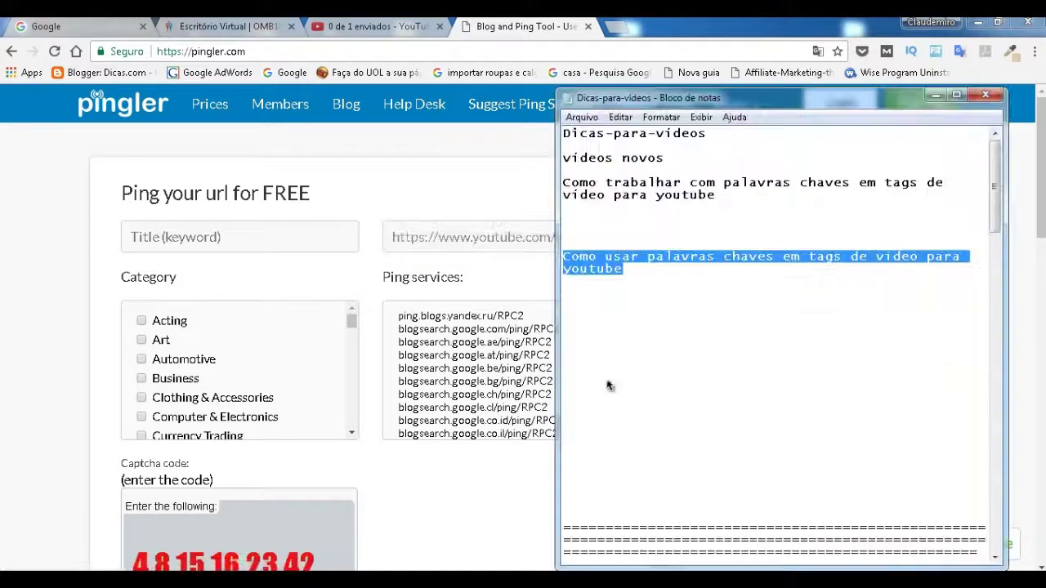
right_click(616, 267)
click(658, 317)
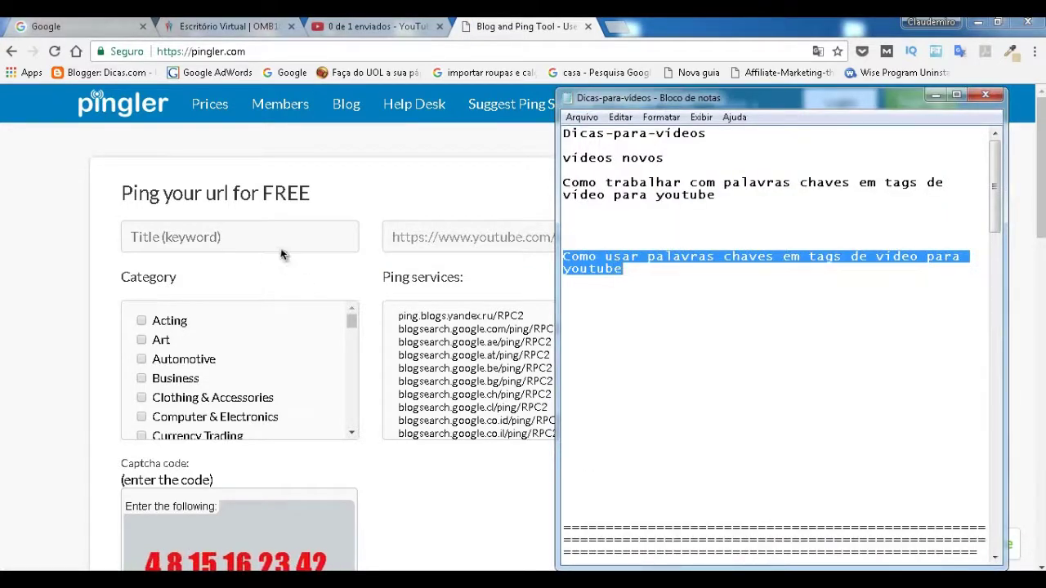
click(274, 249)
right_click(273, 249)
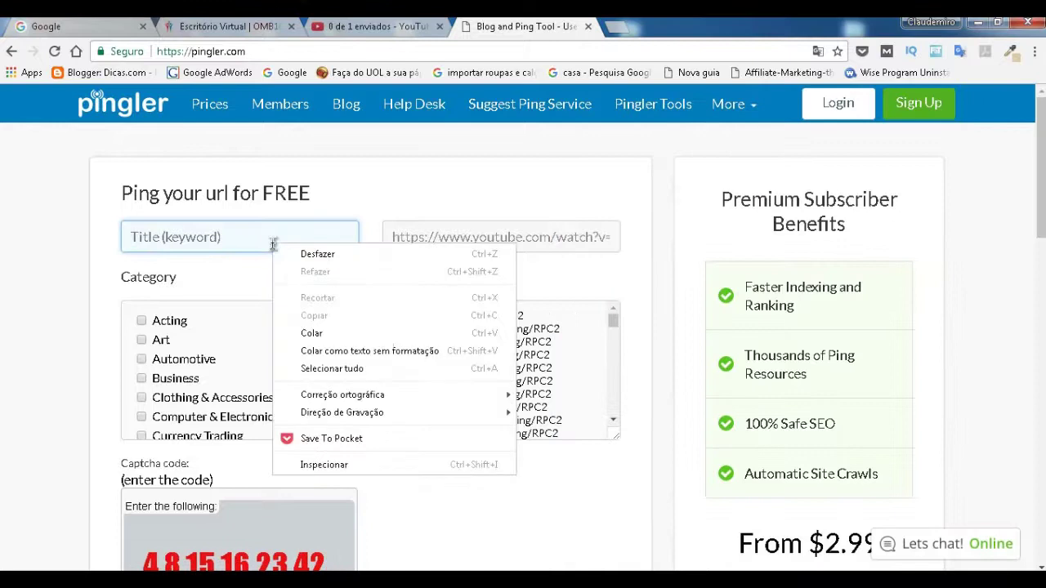
click(300, 331)
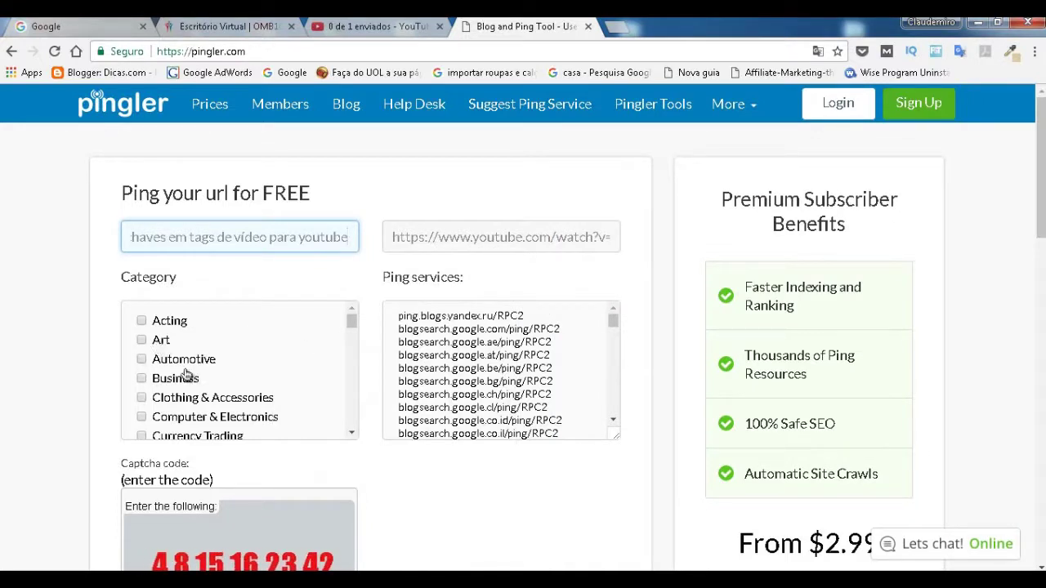
Step: Select the Business, Internet & Online and Marketing categories for the ping
click(140, 383)
scroll(196, 379, down, 1)
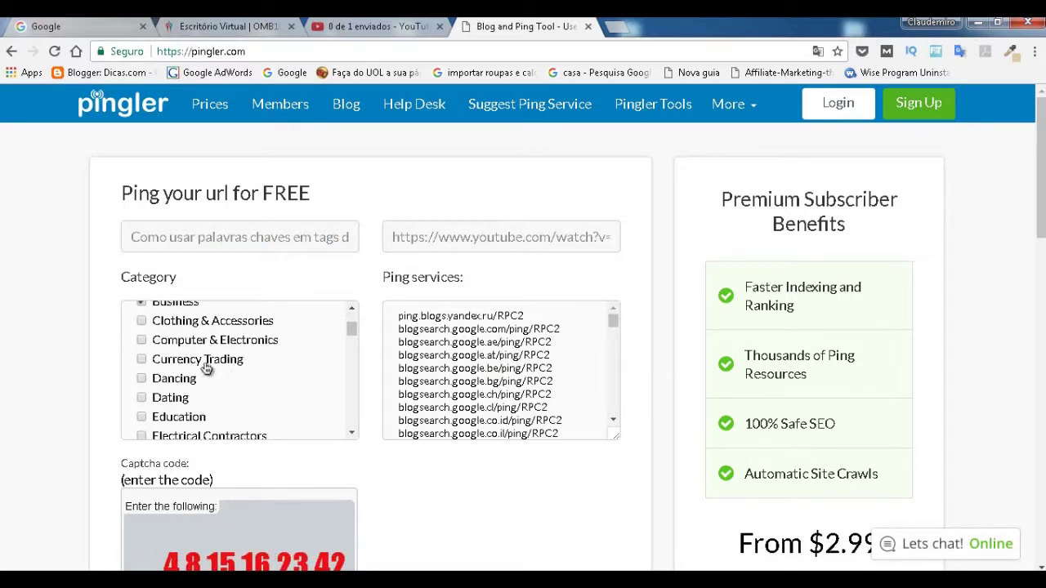
scroll(204, 356, down, 1)
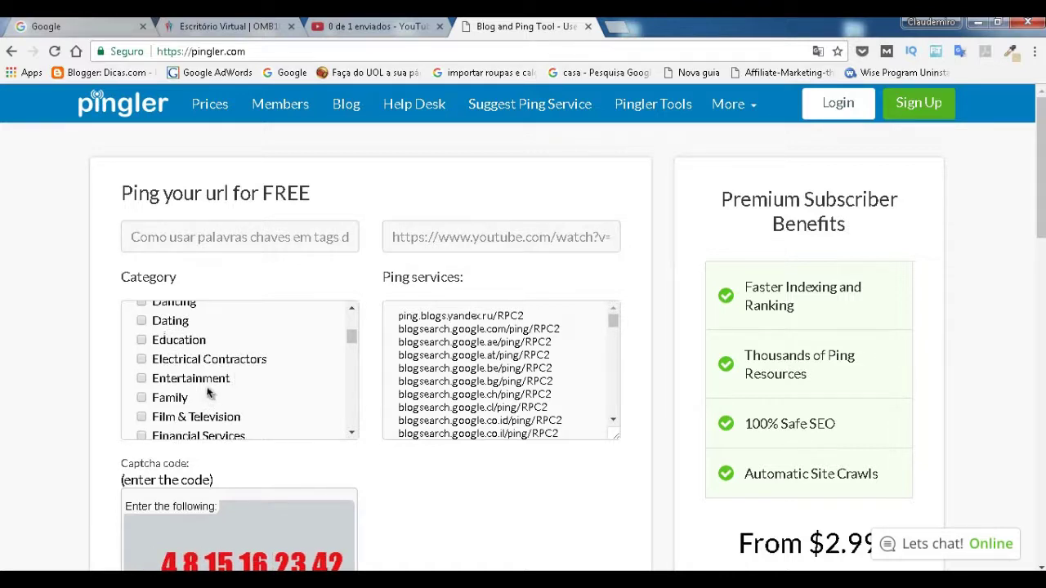
scroll(213, 390, down, 1)
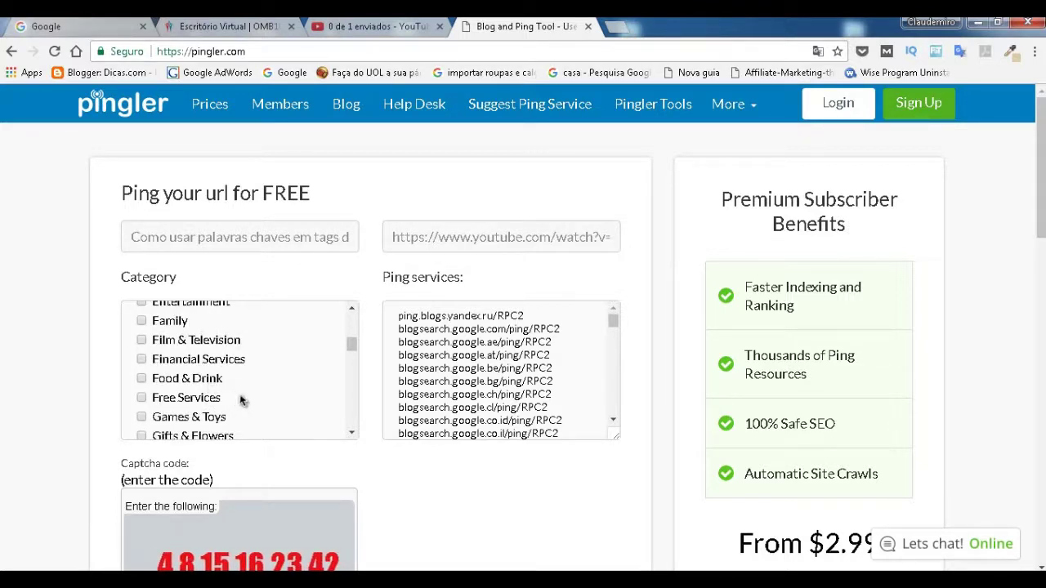
scroll(236, 386, down, 1)
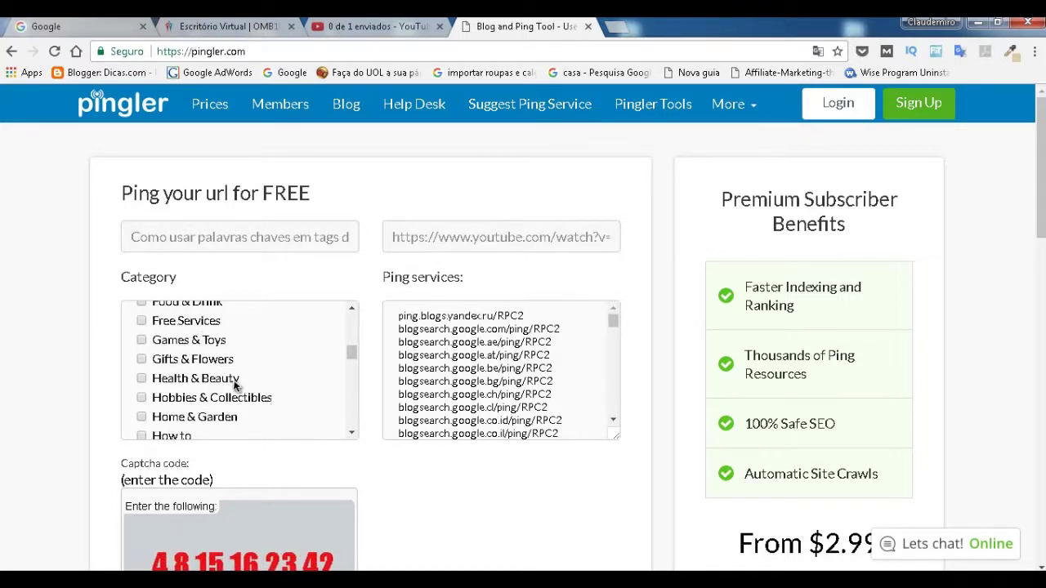
scroll(235, 384, down, 2)
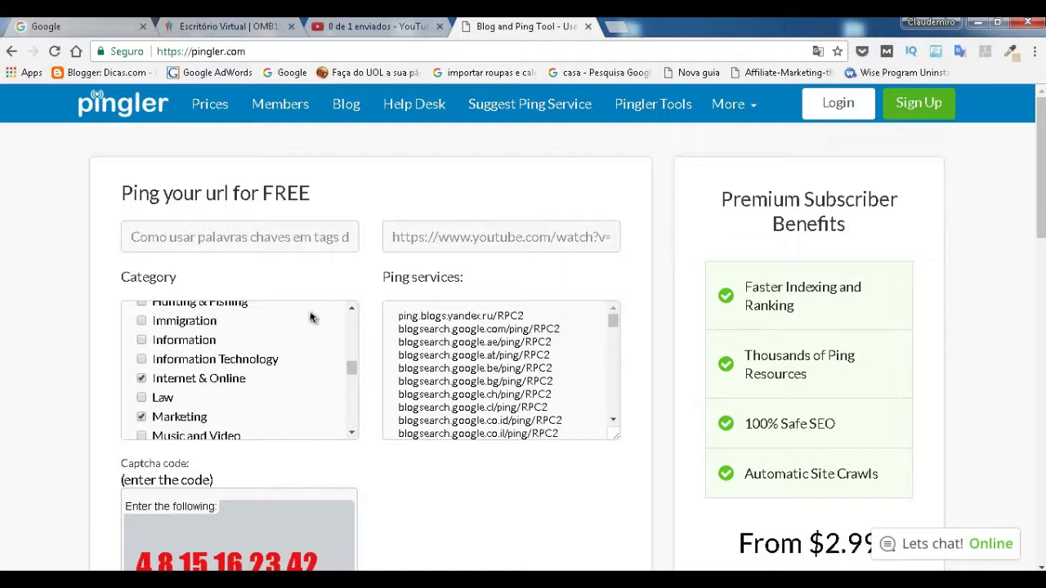
scroll(318, 331, down, 2)
scroll(376, 434, down, 2)
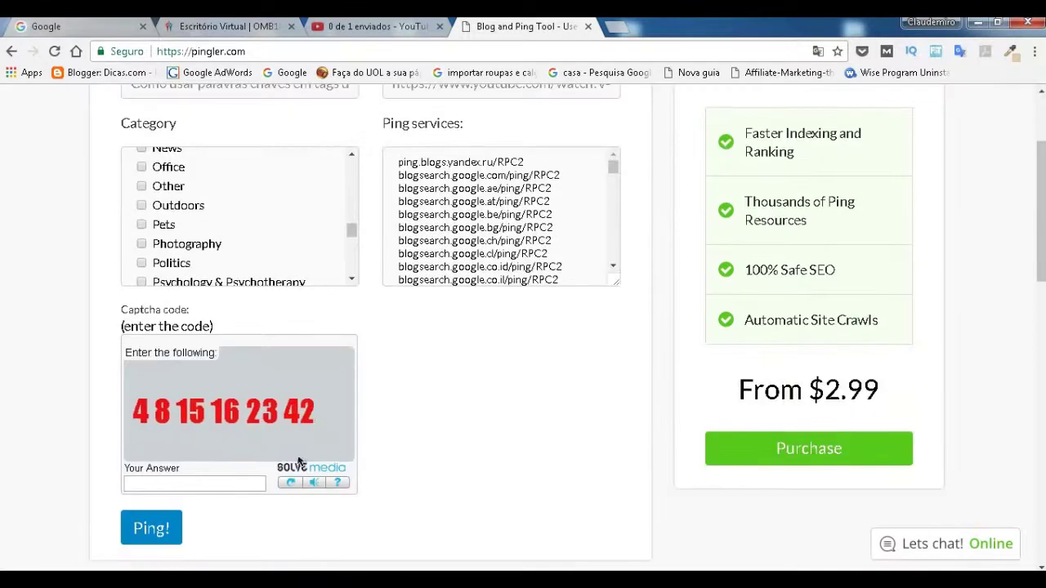
click(207, 483)
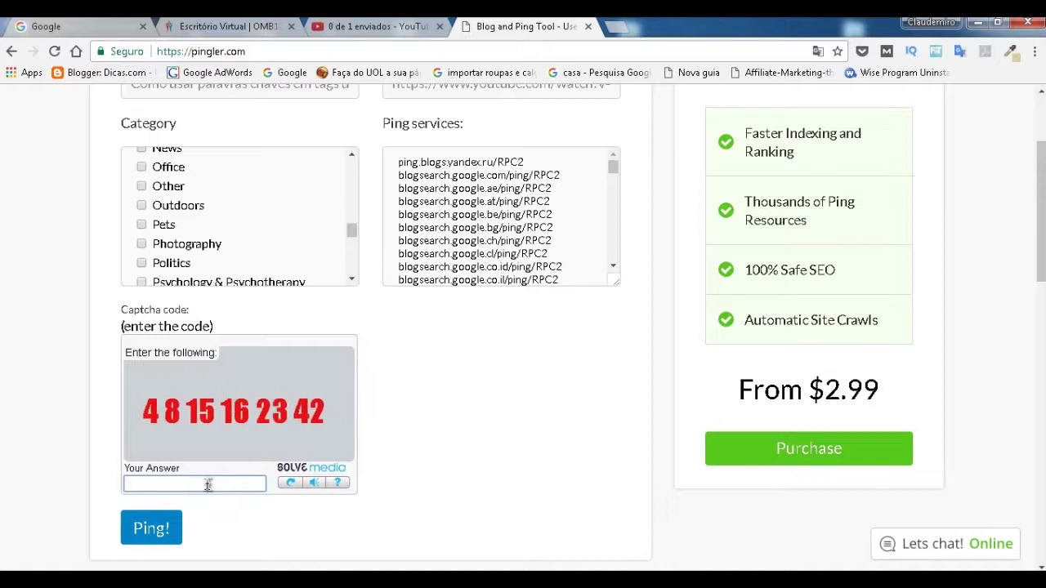
text(4)
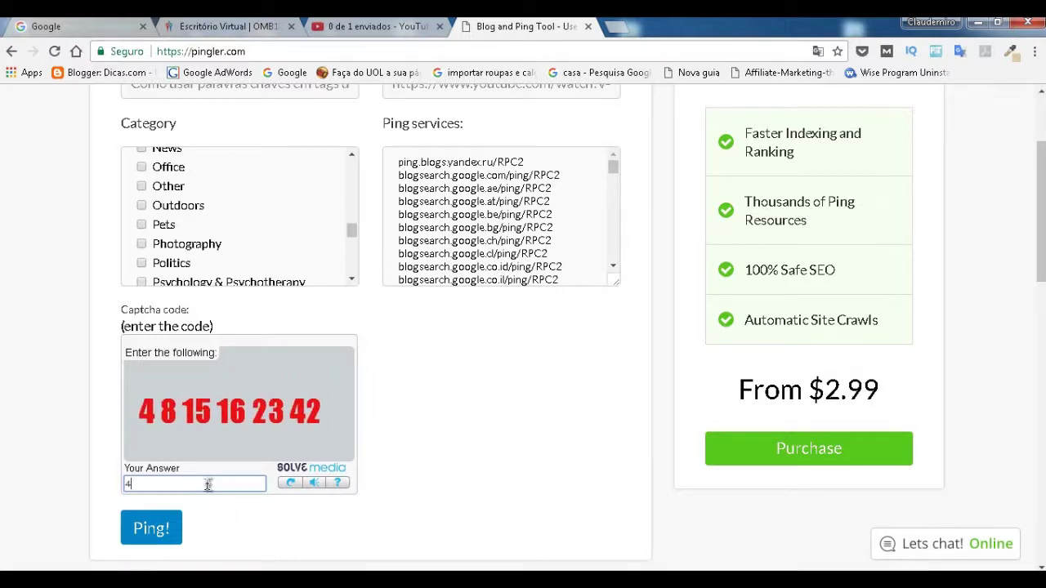
text(8)
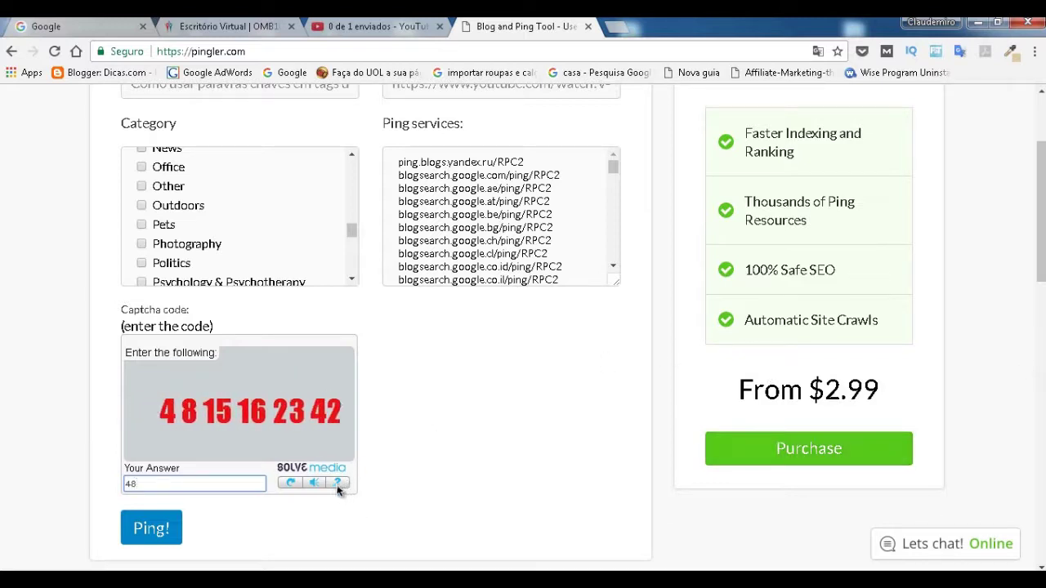
Step: Request a new captcha, enter its code as the answer and submit the URL for pinging
click(292, 485)
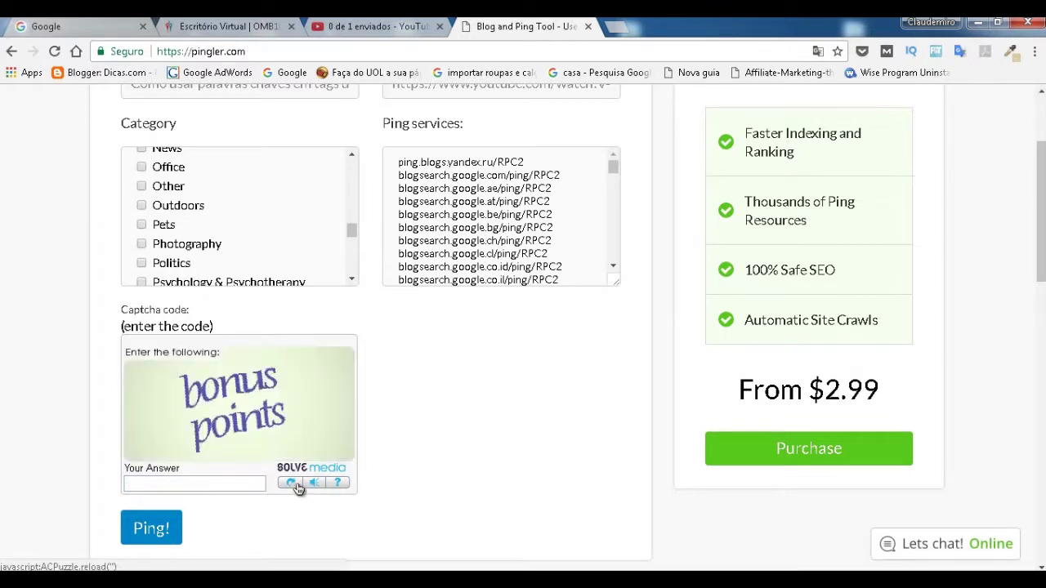
click(221, 483)
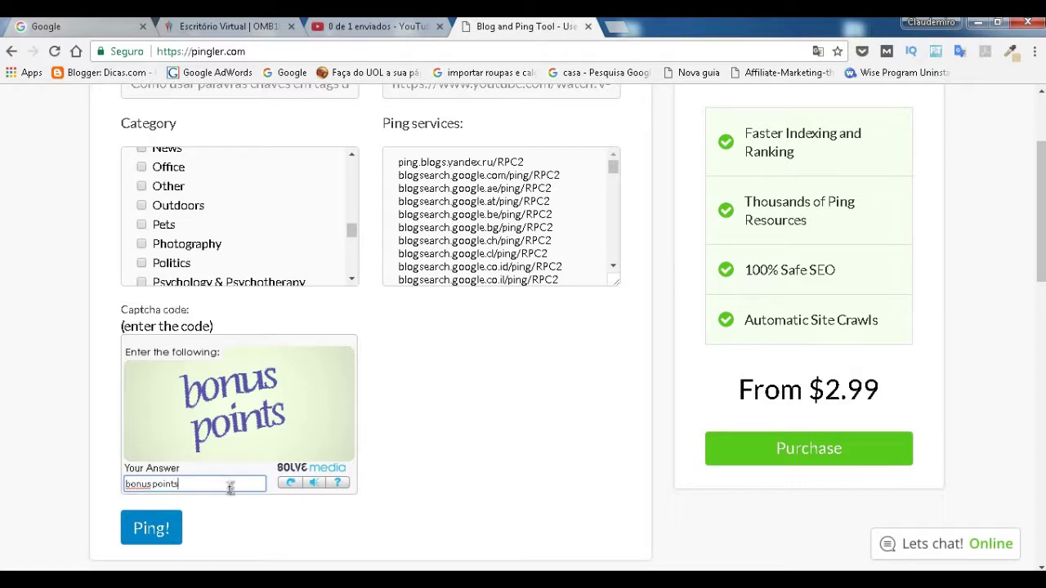
click(153, 545)
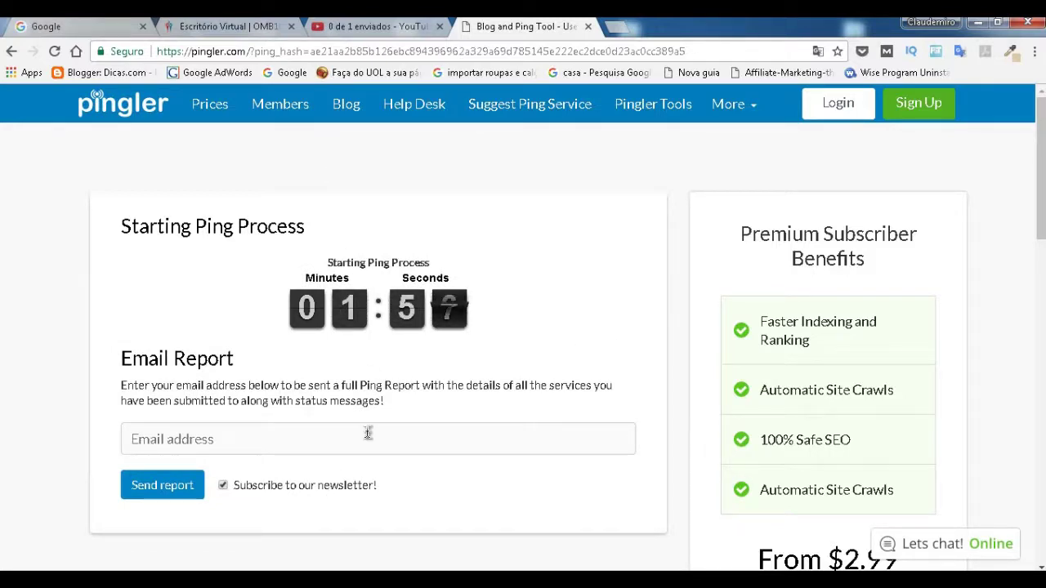
Step: Check the video upload on YouTube and review Pingler's ping result for each service down to the email report form
click(350, 30)
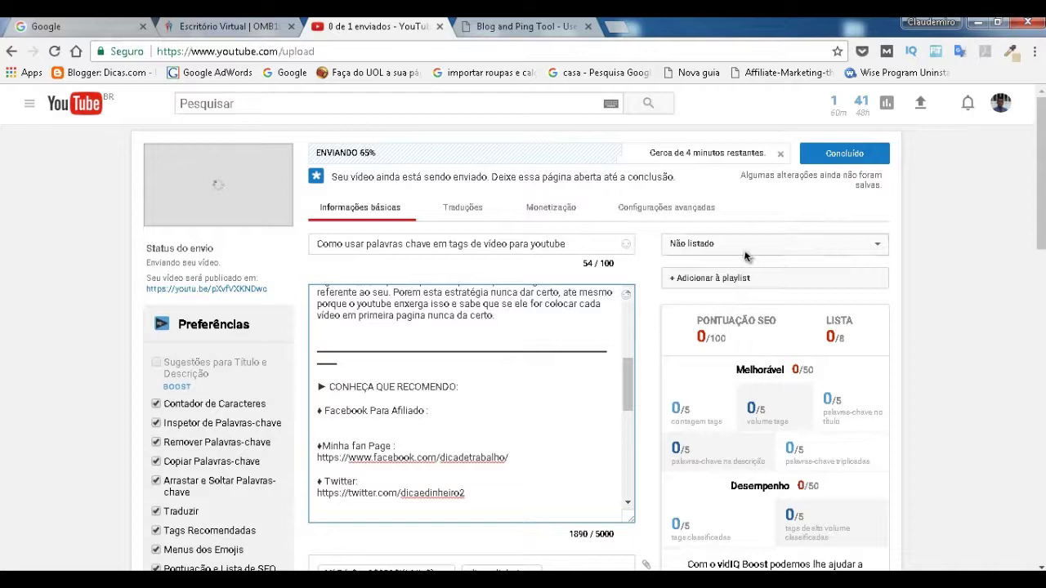
click(513, 27)
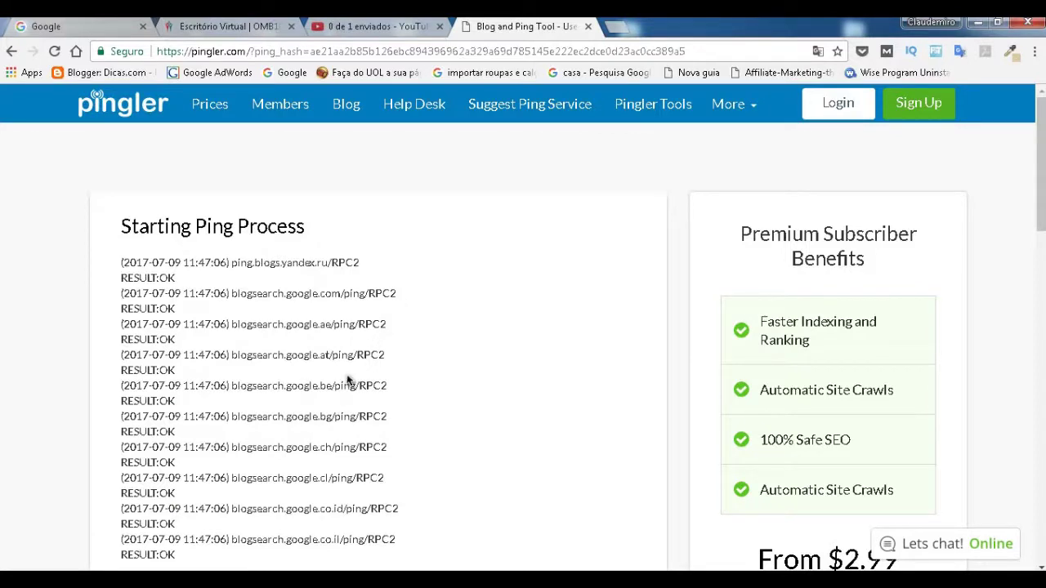
scroll(439, 362, down, 3)
scroll(427, 381, up, 2)
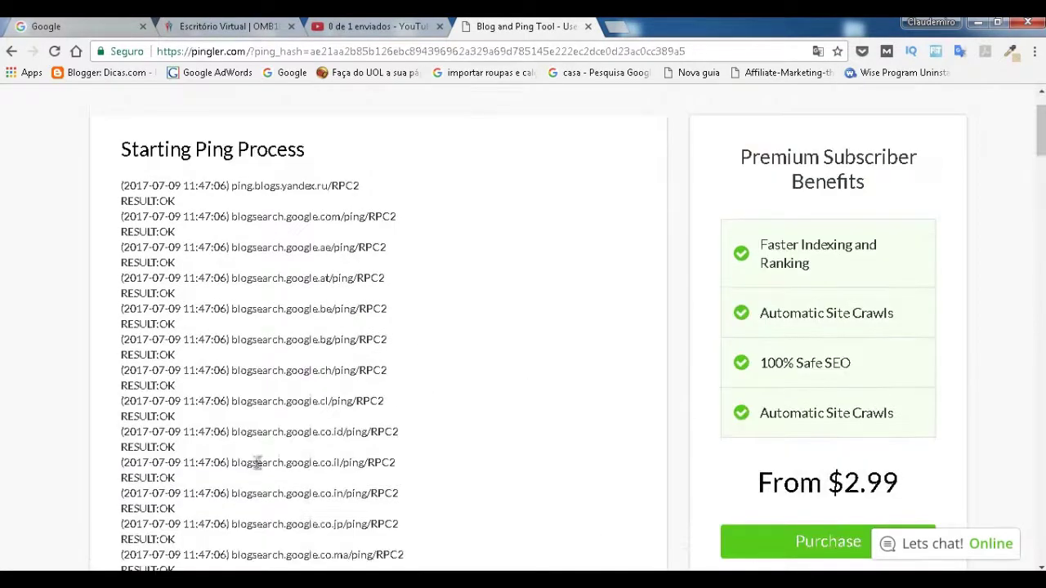
scroll(428, 319, down, 7)
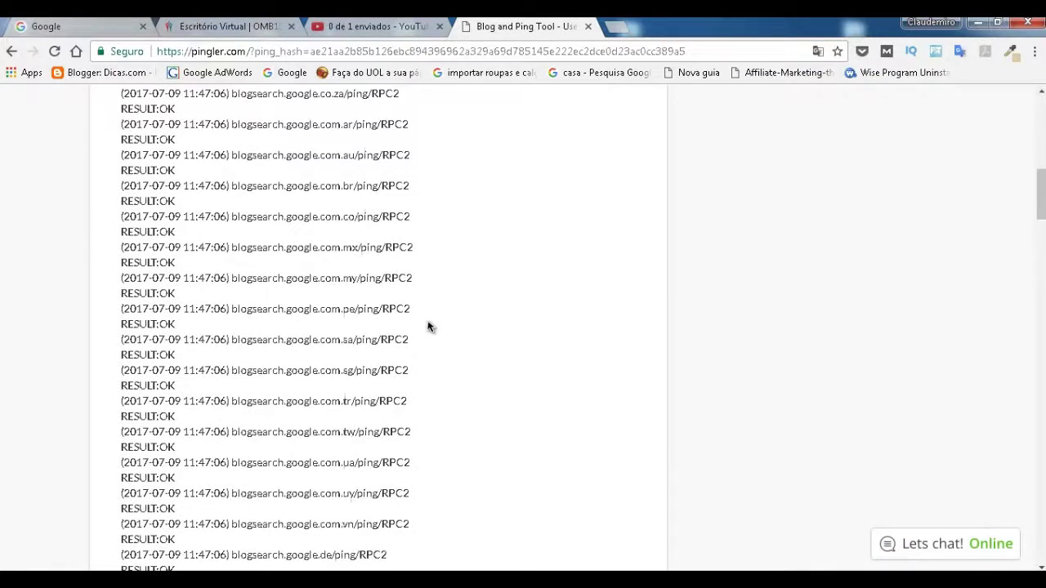
scroll(430, 326, down, 8)
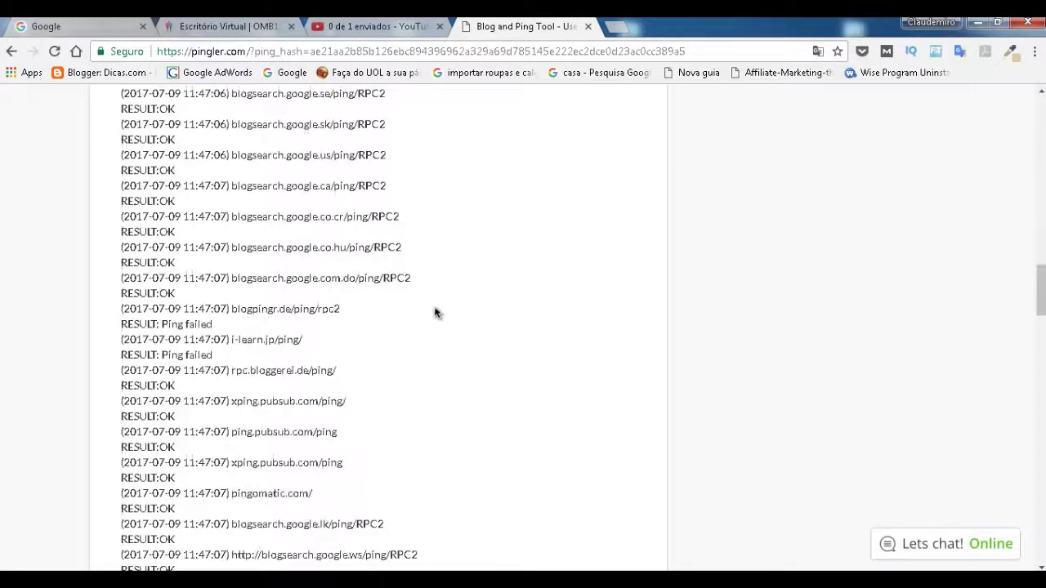
scroll(436, 309, down, 4)
scroll(436, 300, down, 10)
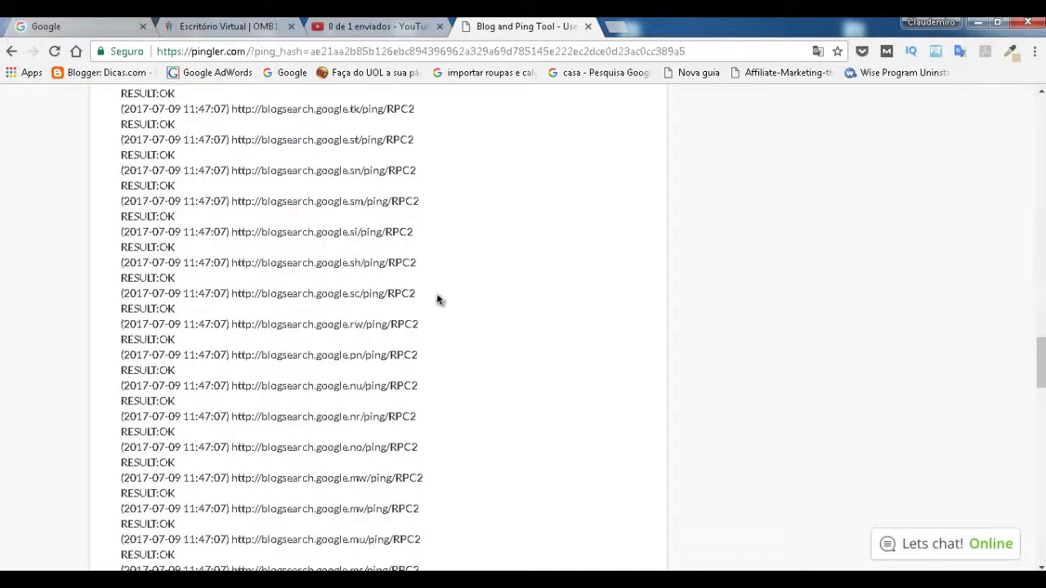
scroll(445, 297, up, 1)
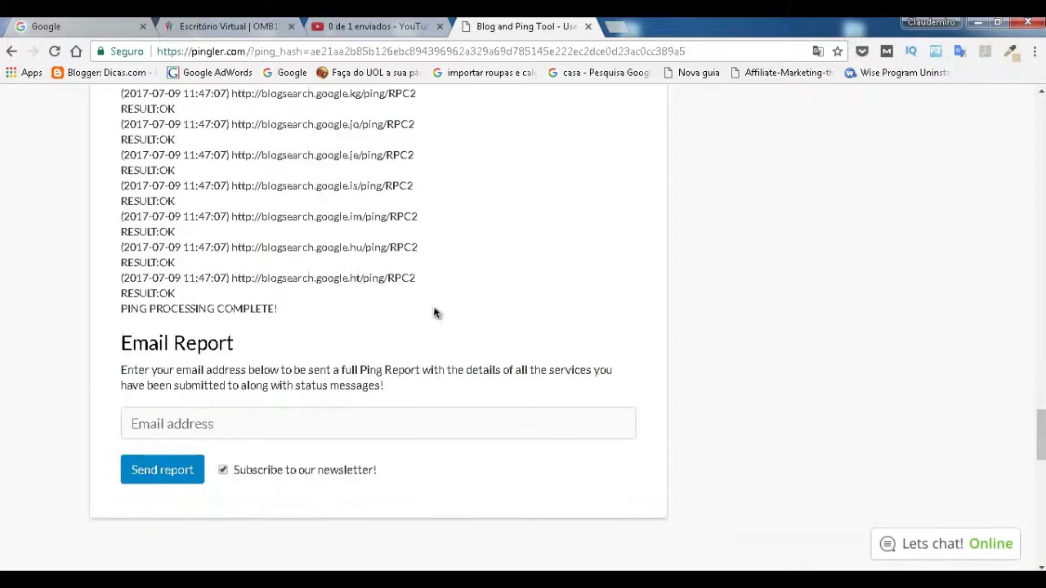
scroll(433, 314, up, 9)
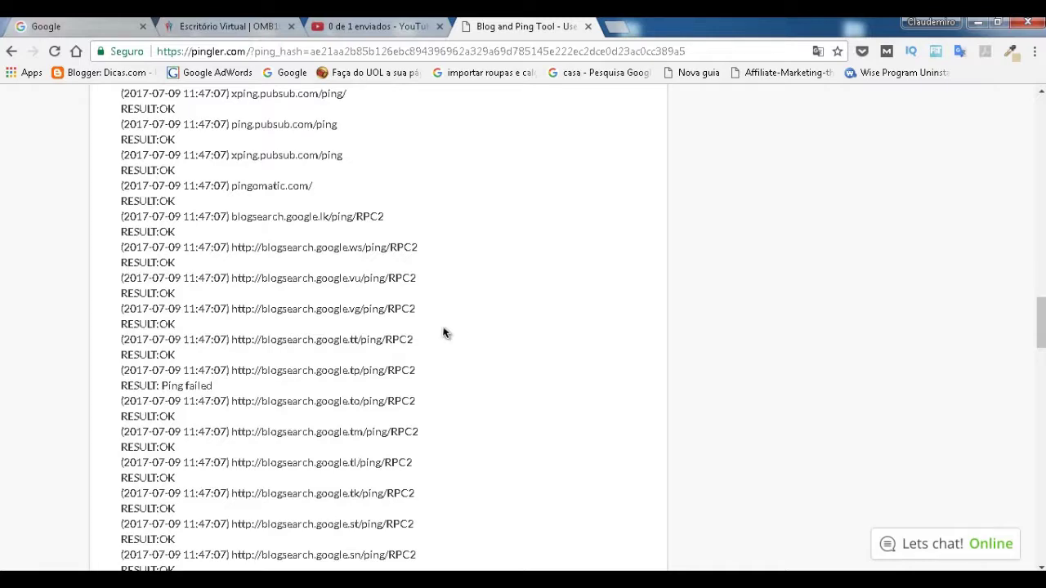
scroll(416, 241, up, 5)
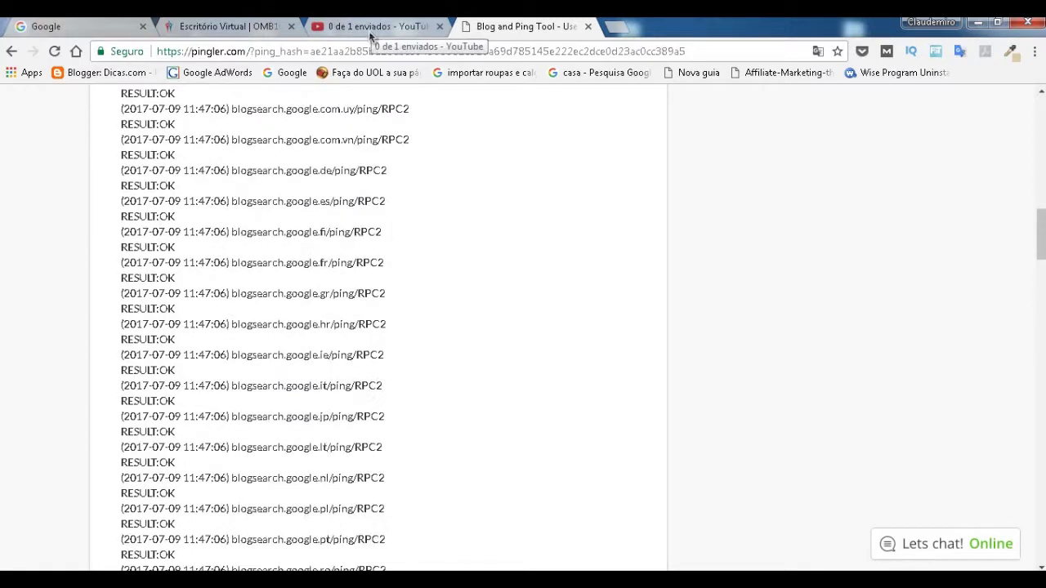
Step: Return to the YouTube upload page and review the description's link sections alongside the vidIQ SEO score panel
click(371, 27)
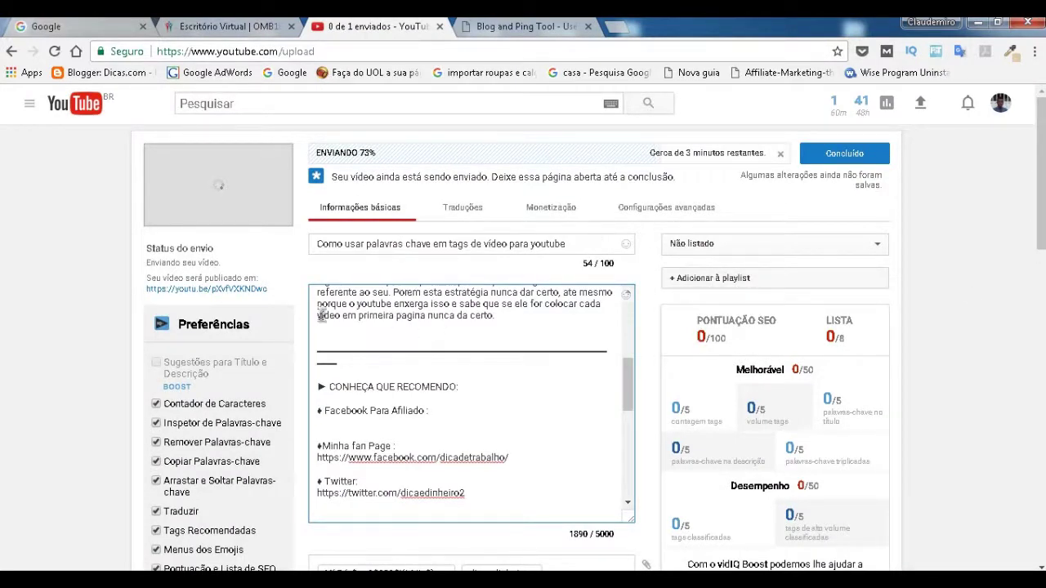
scroll(319, 327, down, 3)
scroll(679, 382, up, 2)
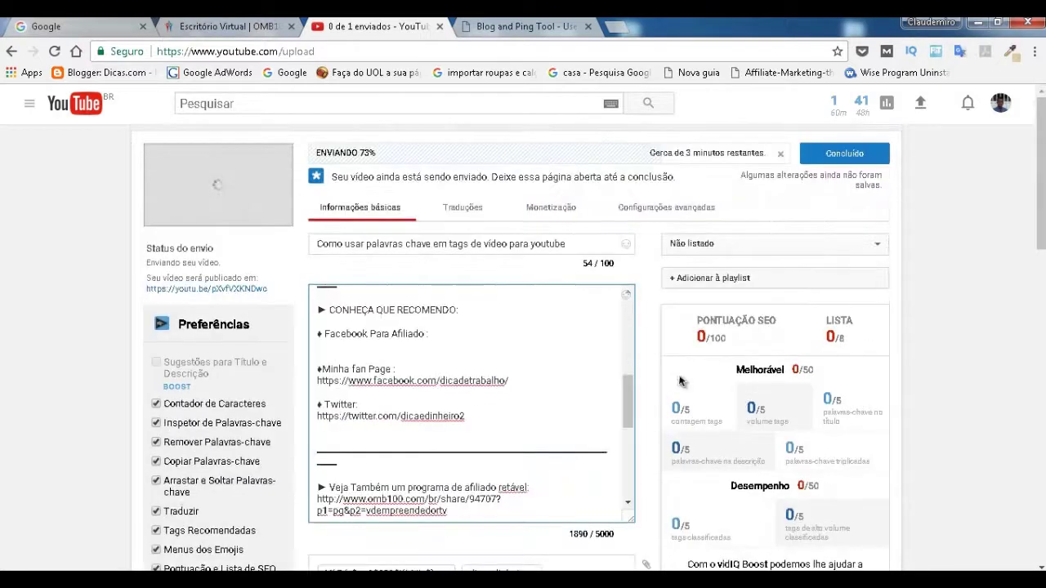
scroll(766, 290, down, 2)
scroll(827, 494, down, 2)
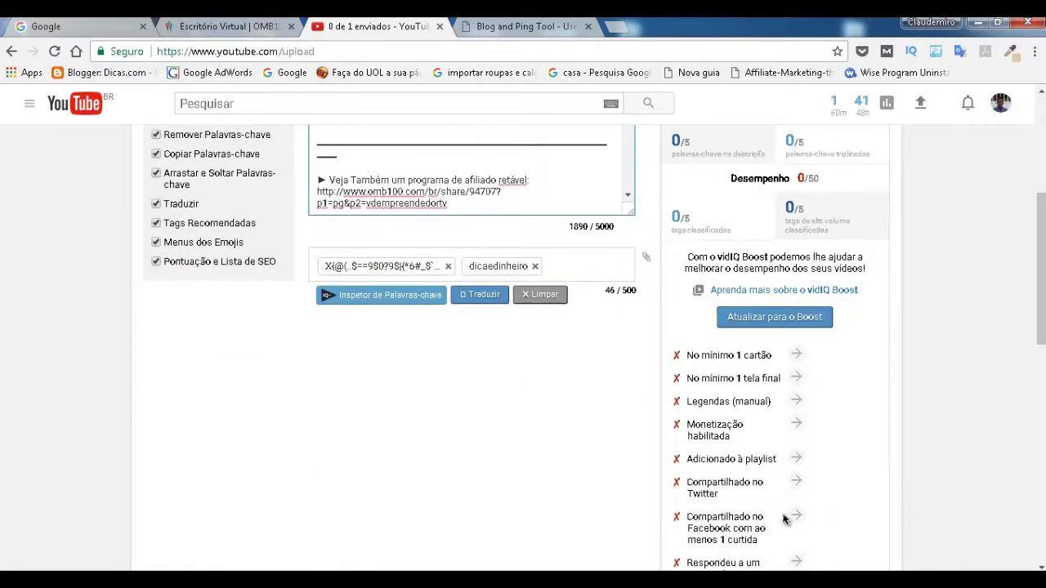
scroll(819, 371, up, 2)
scroll(736, 278, up, 2)
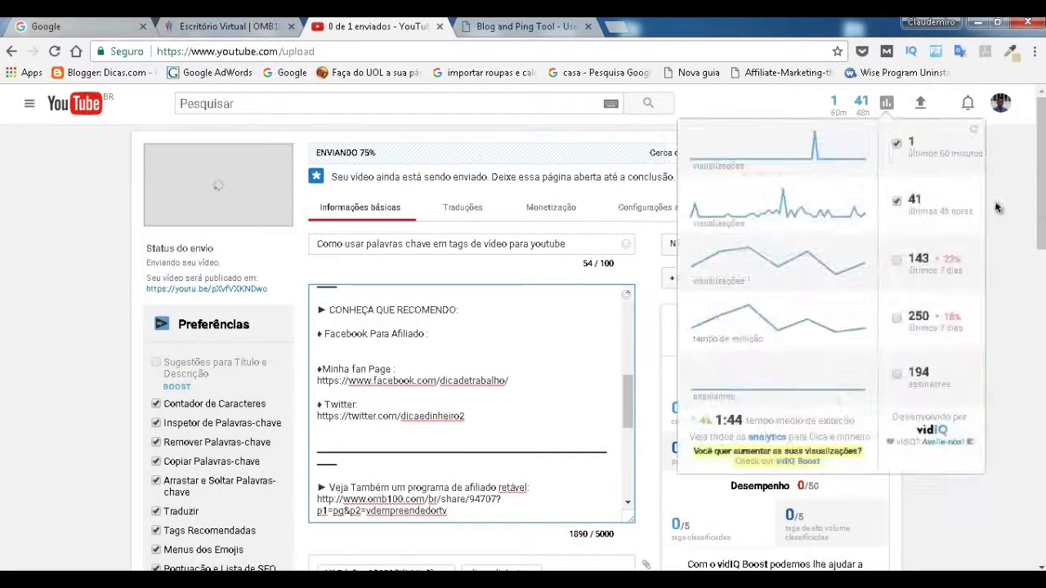
scroll(599, 425, down, 2)
scroll(793, 422, down, 2)
scroll(793, 423, down, 3)
scroll(809, 405, up, 4)
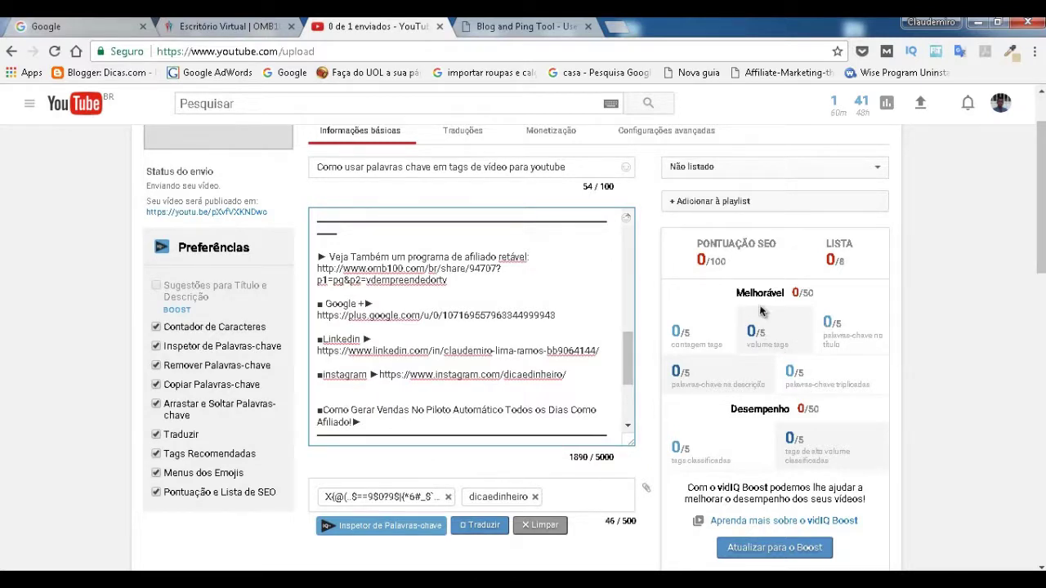
Step: Examine the vidIQ optimization checklist, from cards and end screen through social sharing and replying to a comment
scroll(757, 362, down, 2)
scroll(805, 400, down, 2)
scroll(784, 419, up, 2)
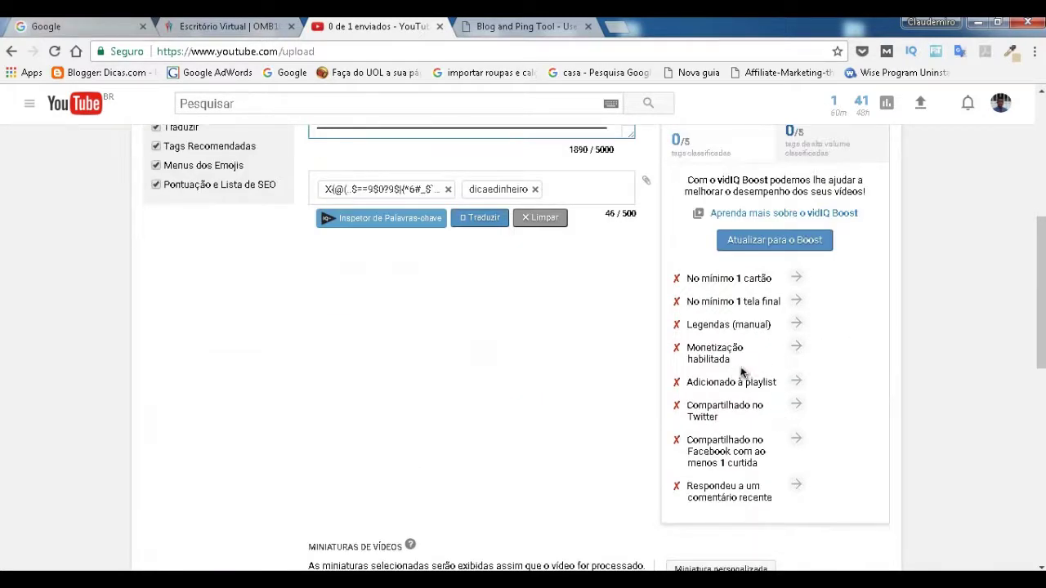
scroll(780, 363, up, 4)
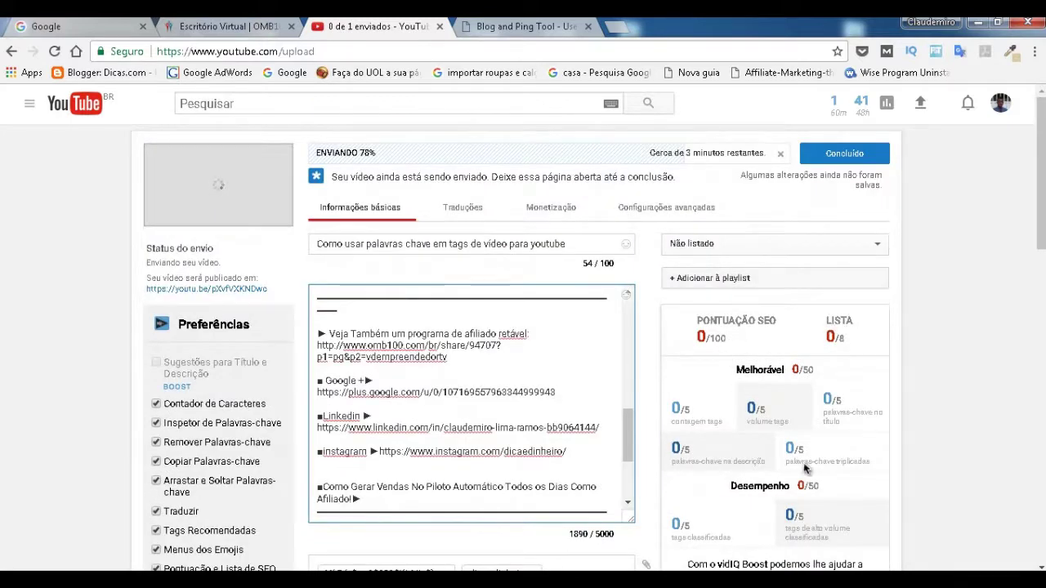
scroll(808, 461, down, 2)
scroll(819, 446, down, 1)
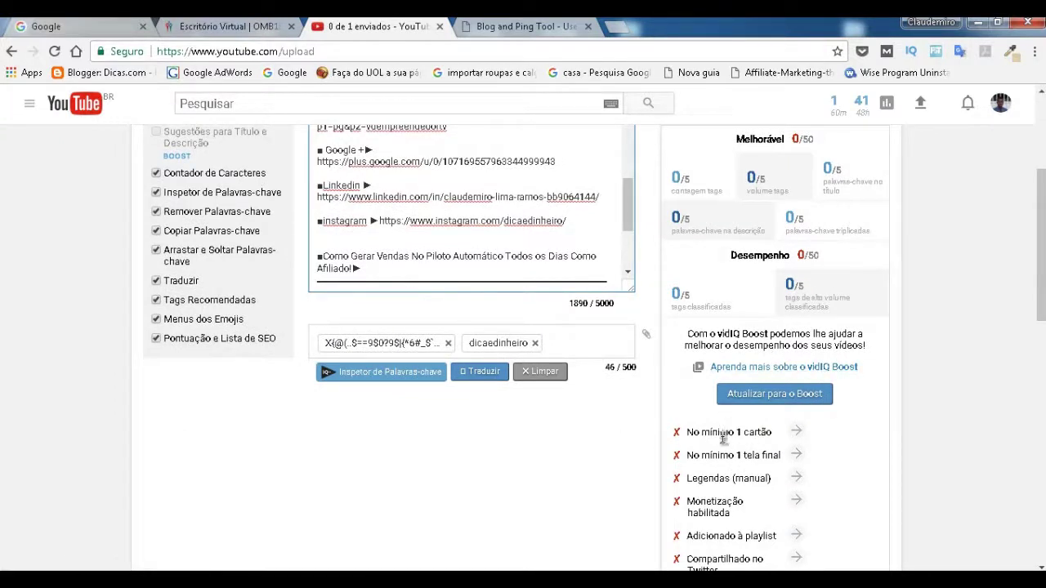
scroll(731, 474, down, 1)
scroll(760, 486, up, 1)
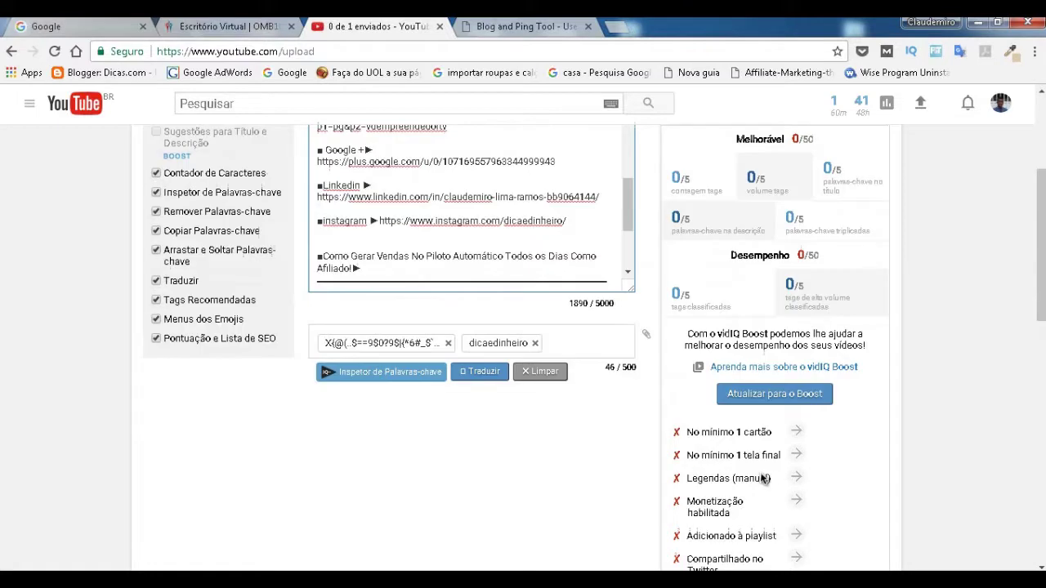
scroll(756, 431, down, 1)
scroll(804, 472, down, 1)
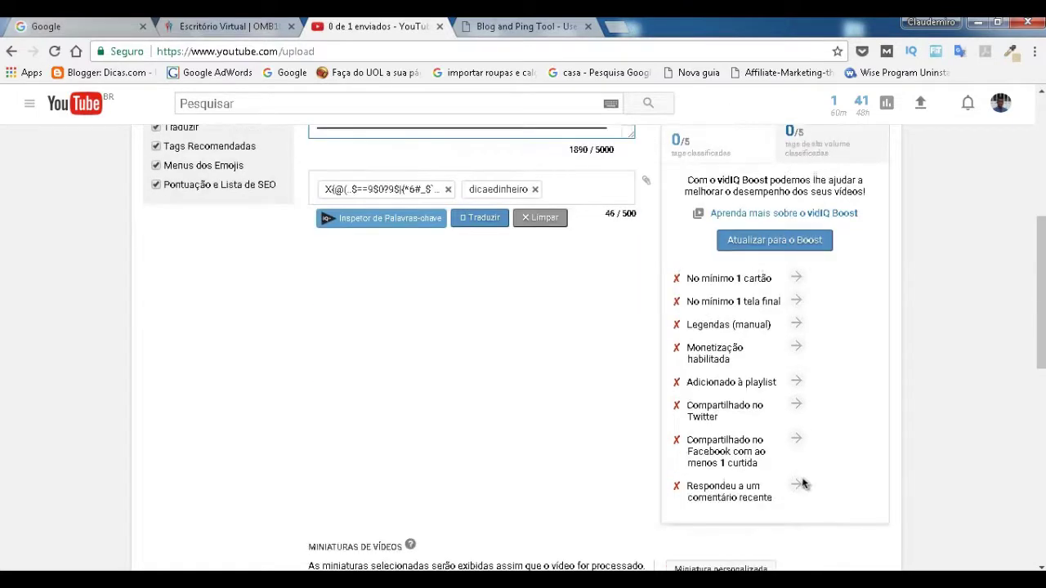
Step: Create a new playlist named "SEO Para vídeos" and add the video to it
scroll(817, 443, up, 1)
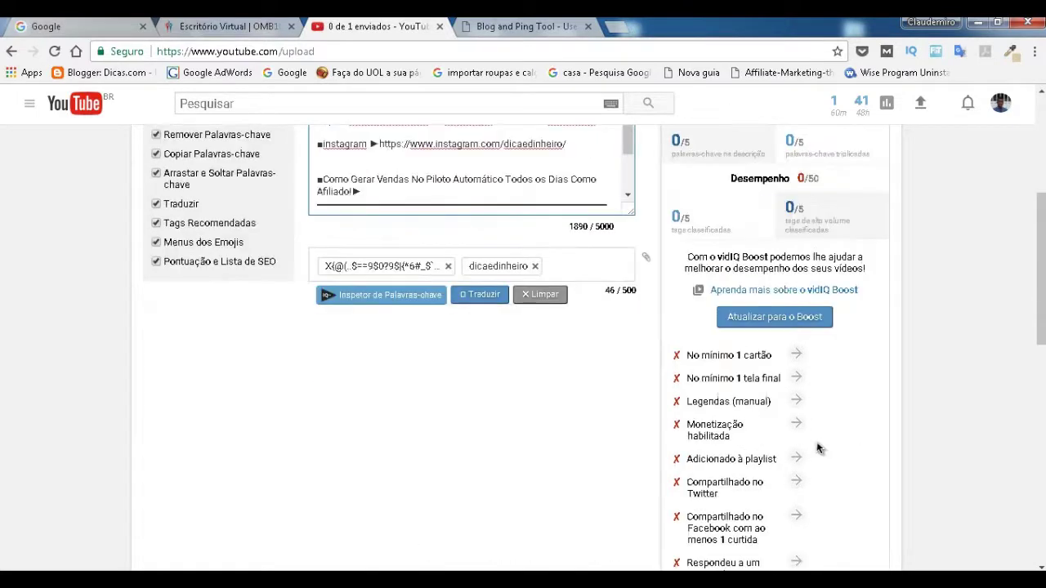
scroll(787, 428, up, 2)
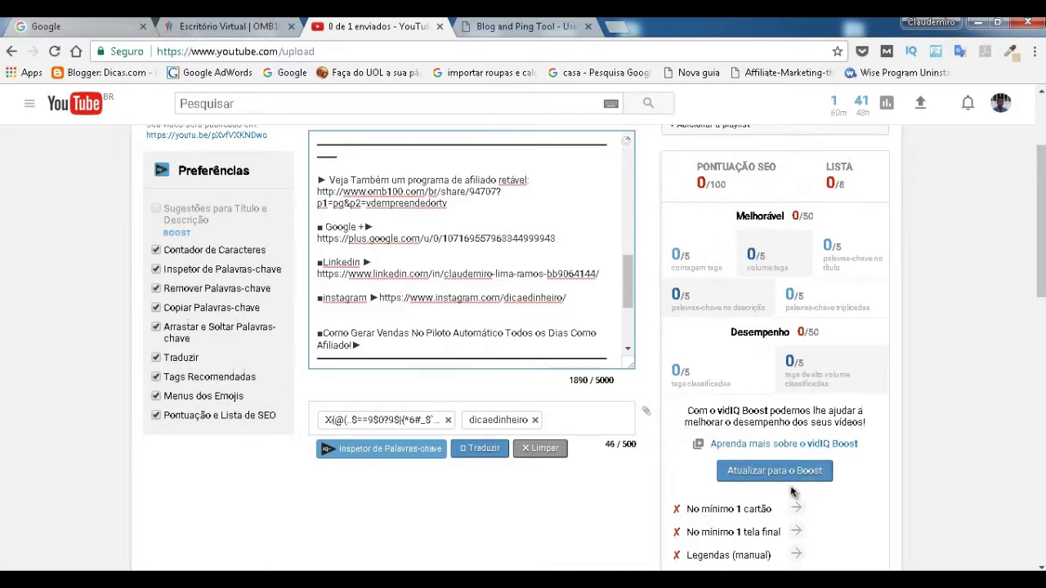
scroll(804, 486, down, 1)
scroll(801, 479, up, 1)
scroll(752, 321, up, 2)
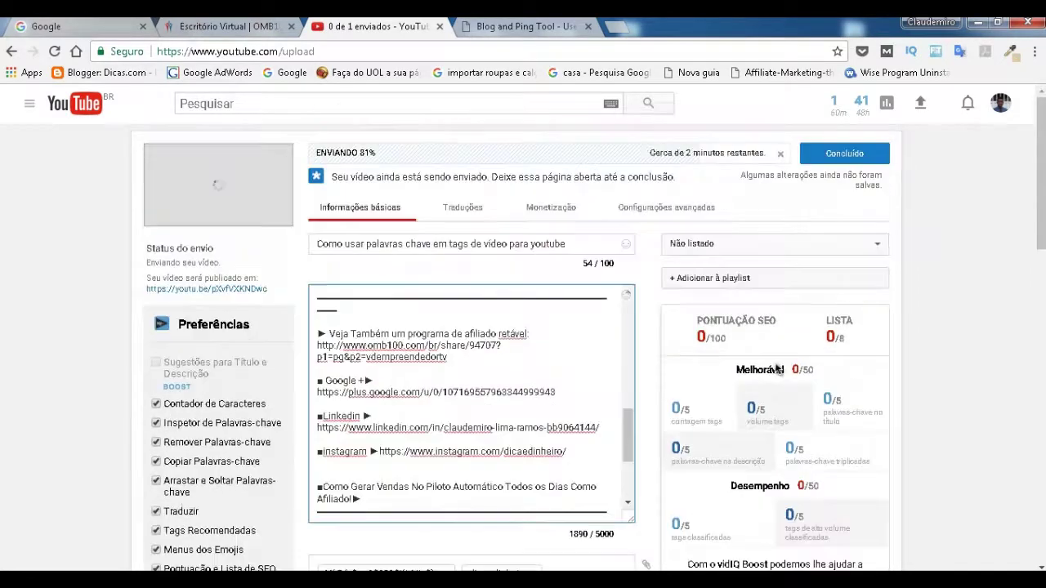
click(775, 281)
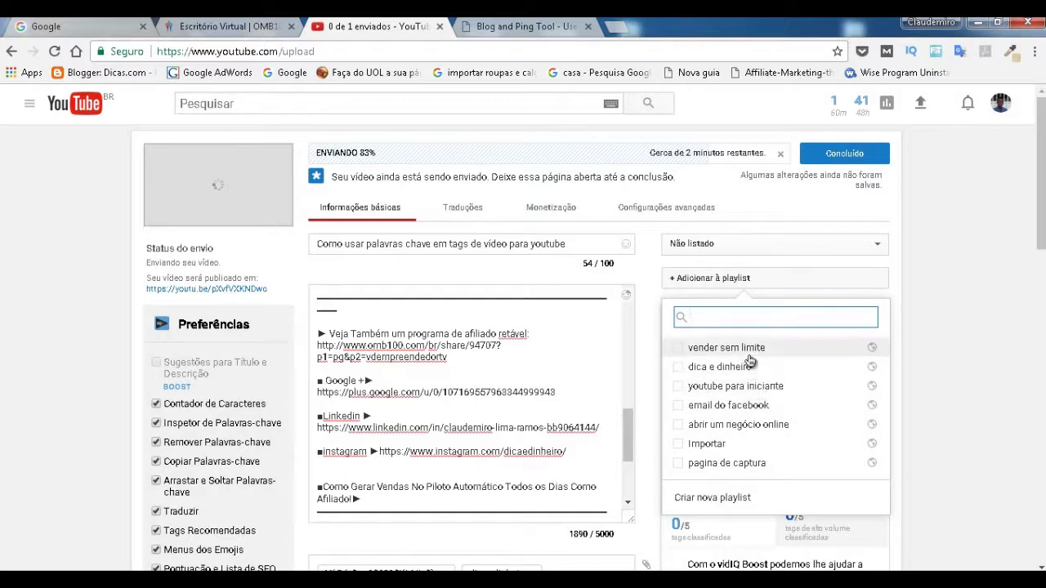
click(722, 322)
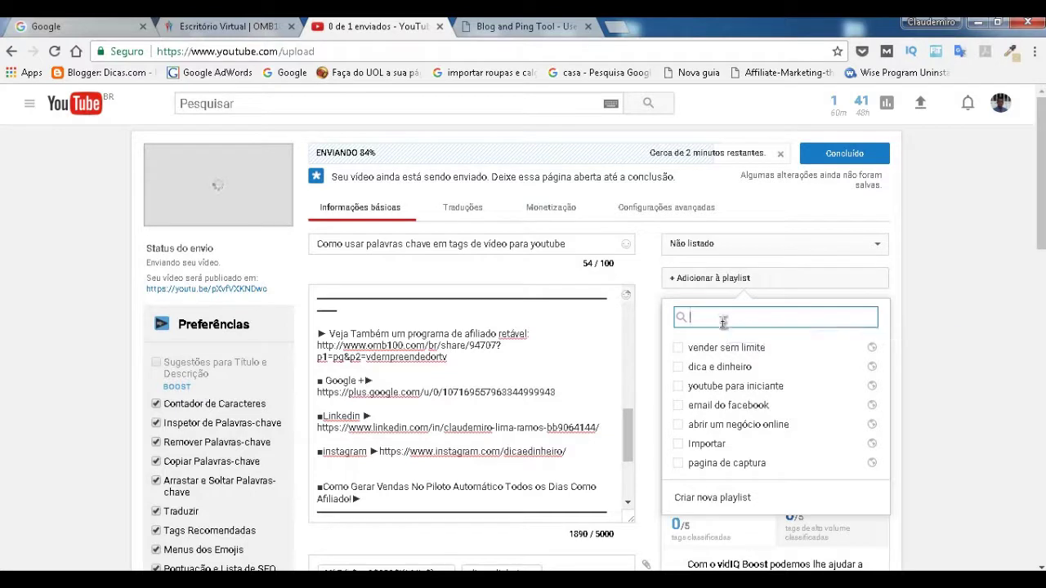
text(SEO)
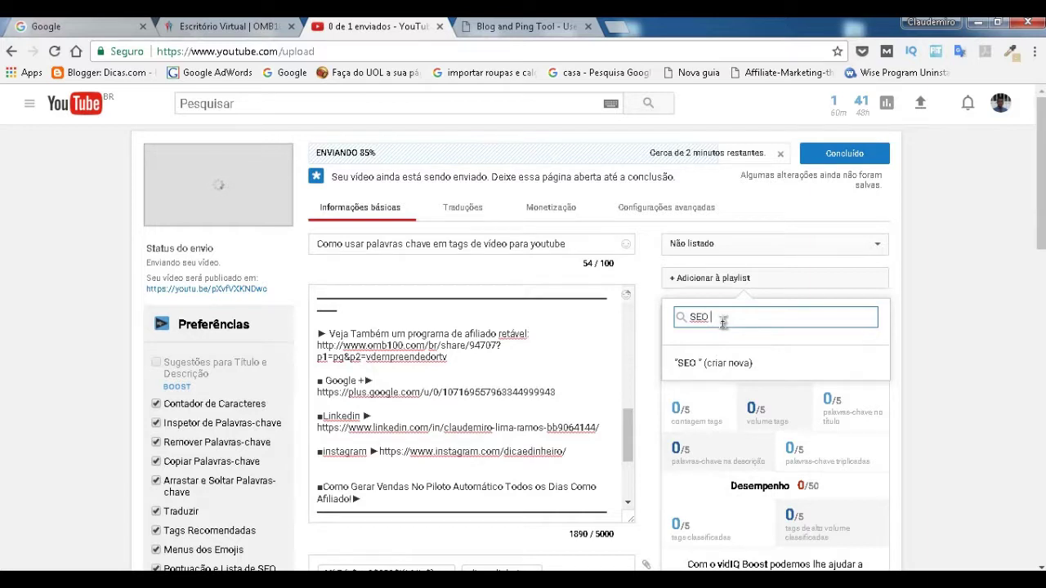
text( Par)
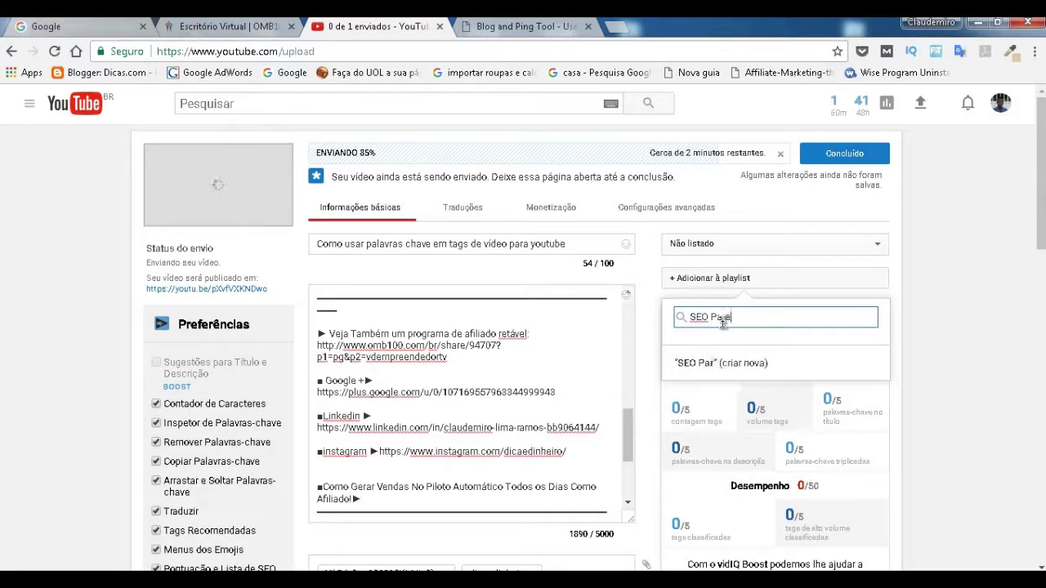
text(avíde)
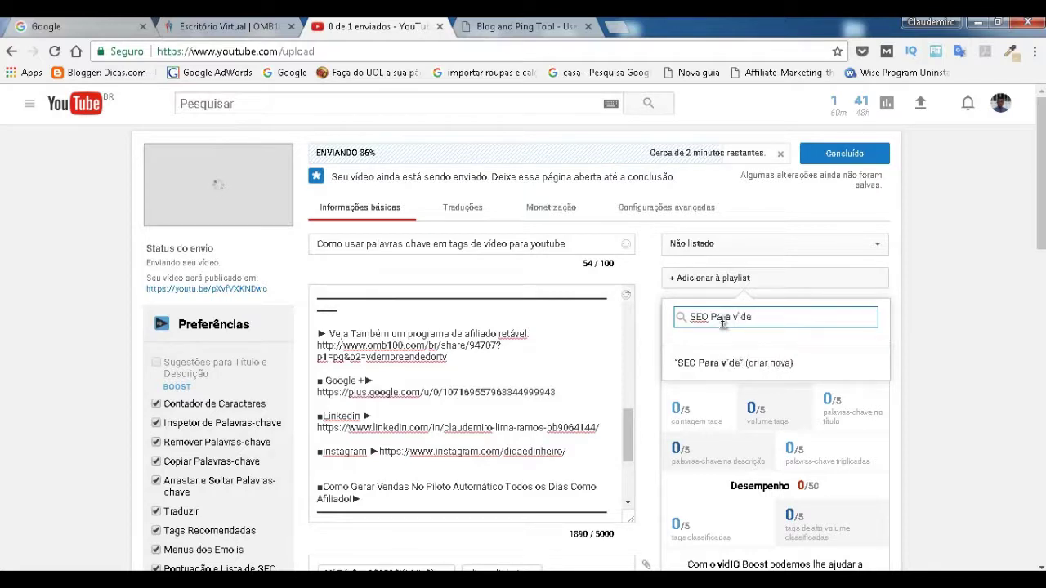
text(os)
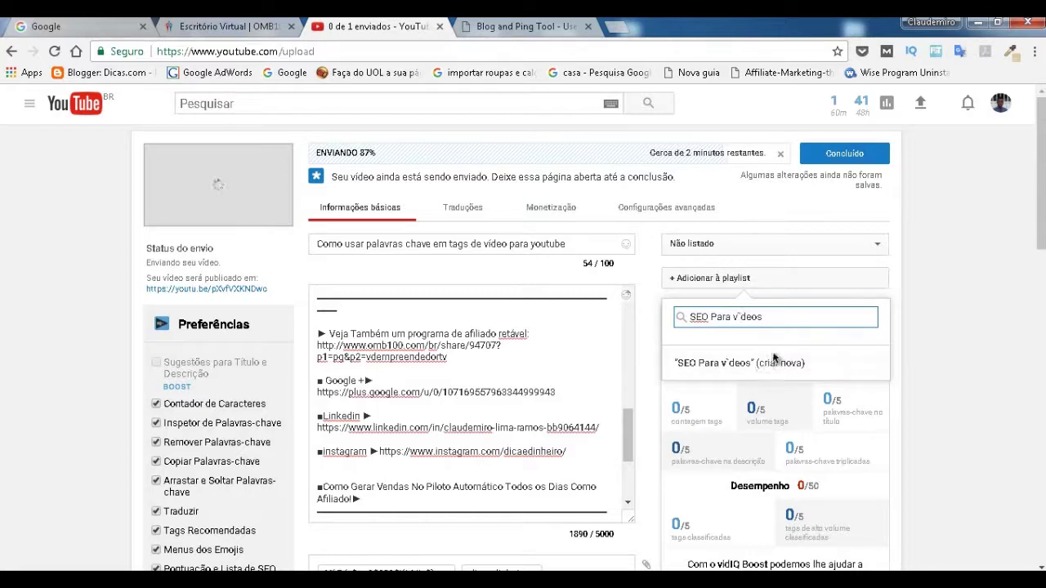
key(BackSpace)
text(í)
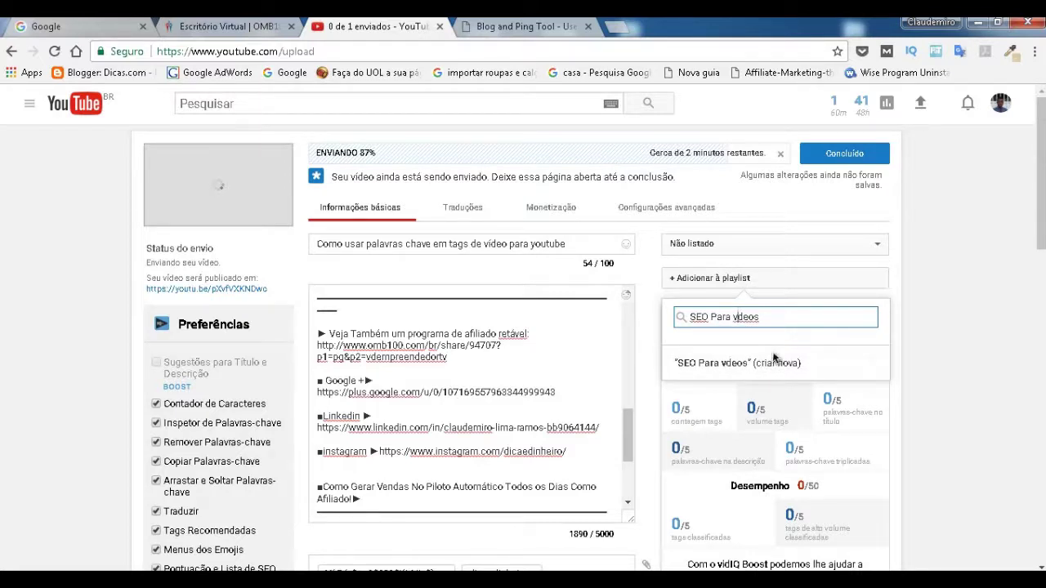
text(í)
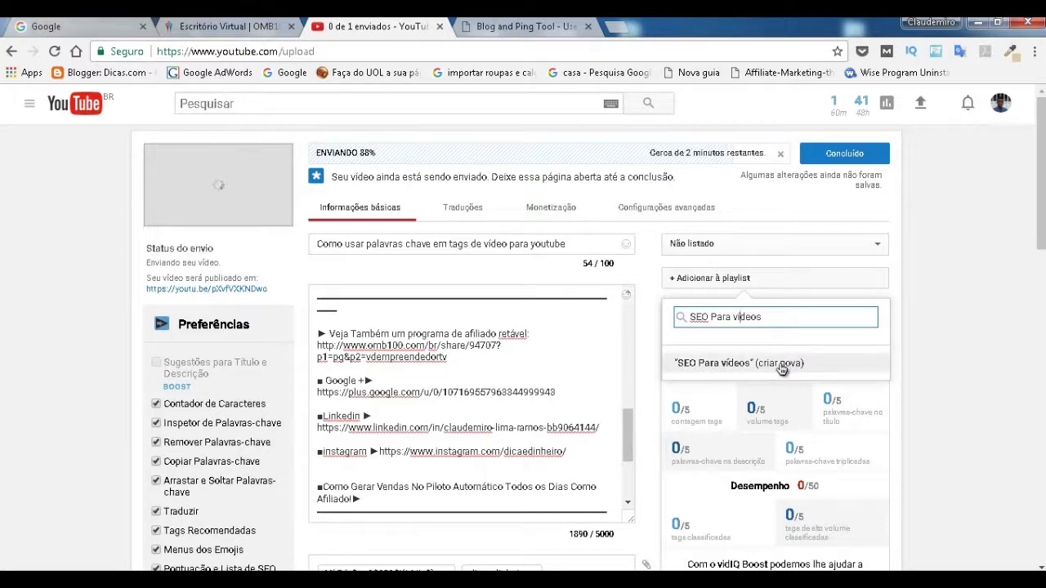
click(781, 368)
click(855, 404)
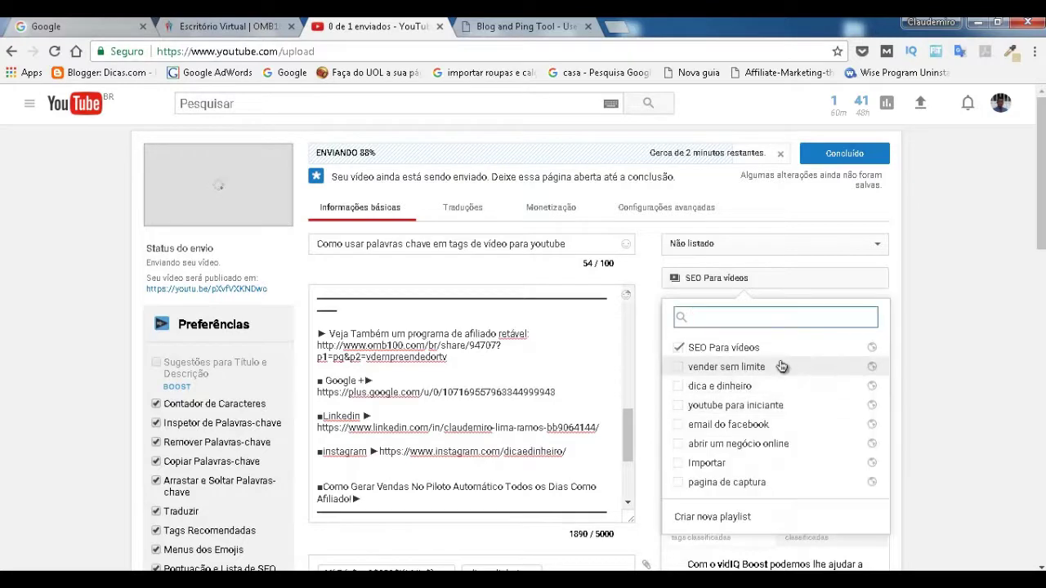
click(736, 280)
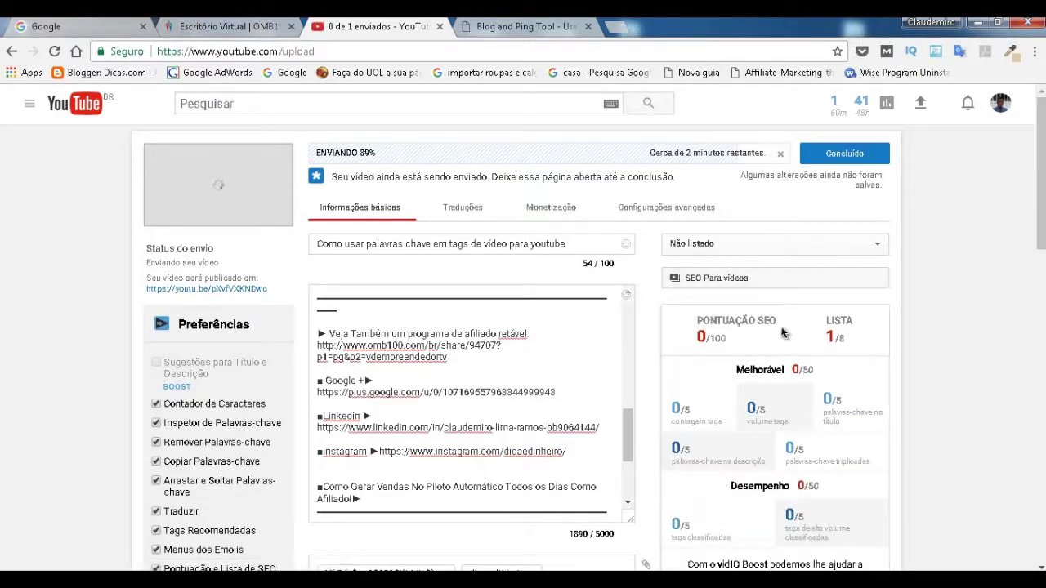
Step: Check the "Adicionado à playlist" item in the vidIQ optimization checklist
scroll(791, 409, down, 2)
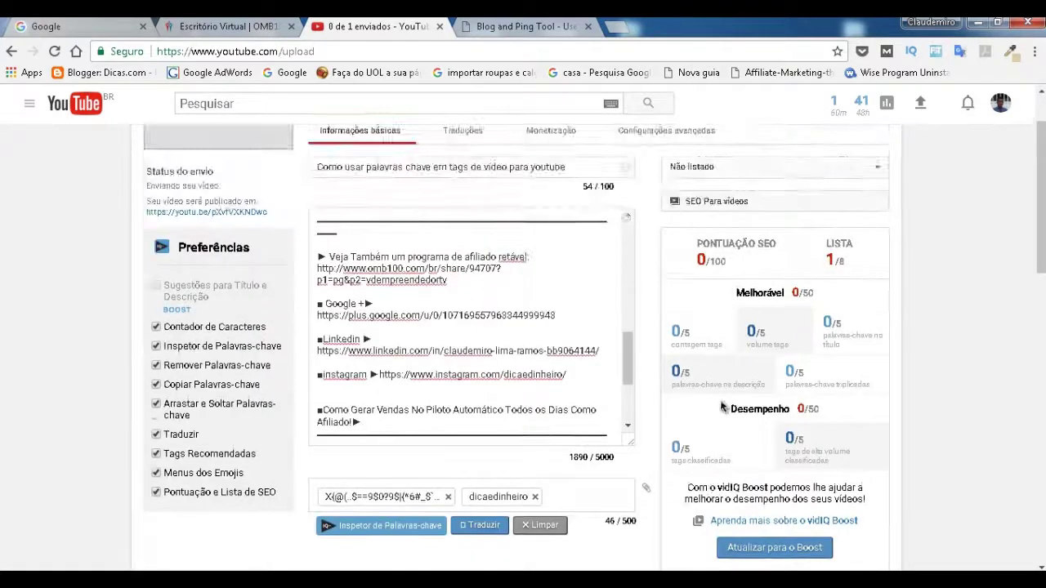
scroll(789, 445, down, 2)
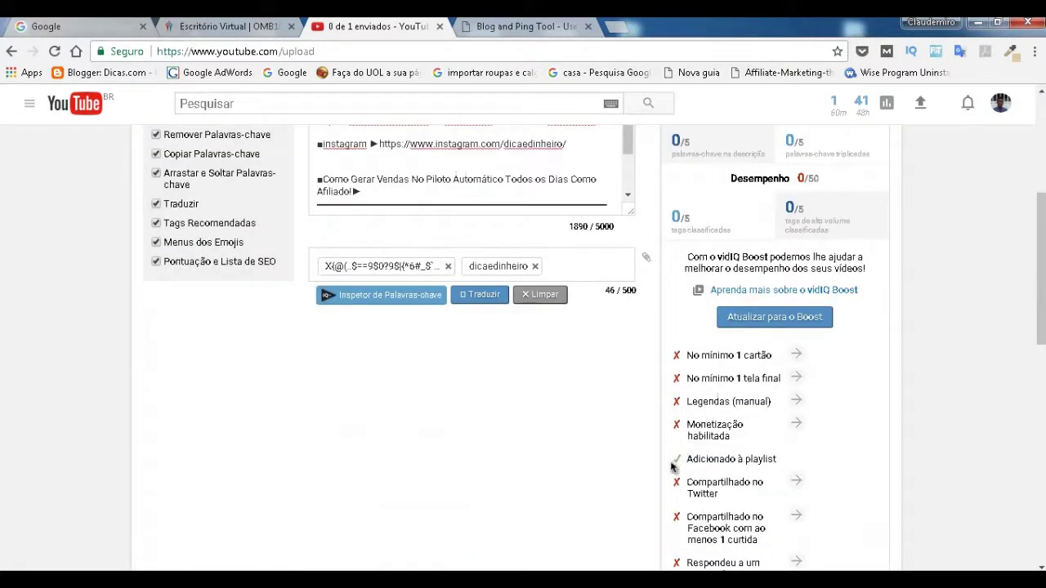
scroll(723, 492, up, 4)
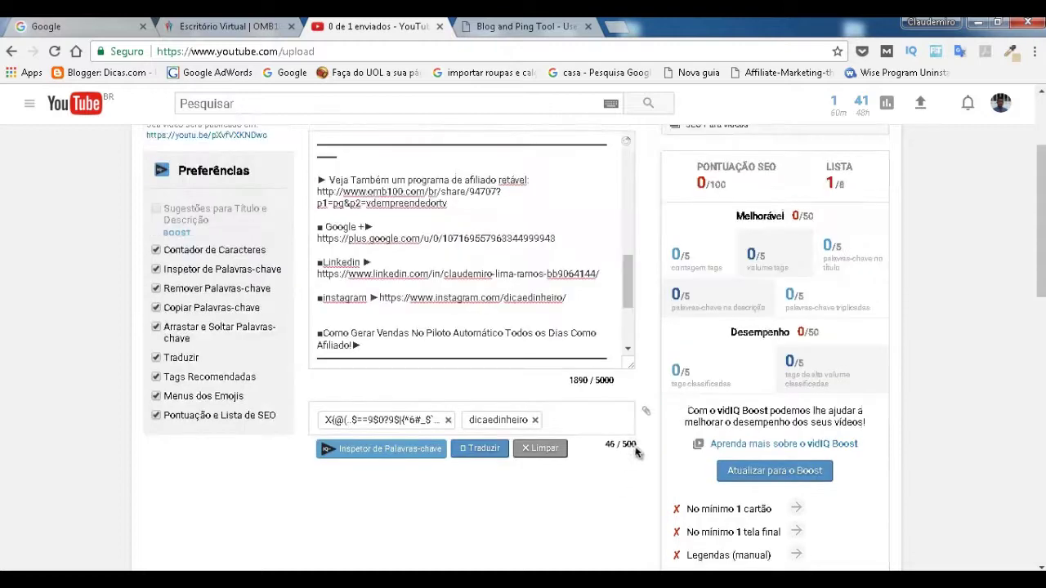
scroll(720, 387, down, 2)
scroll(720, 387, down, 2)
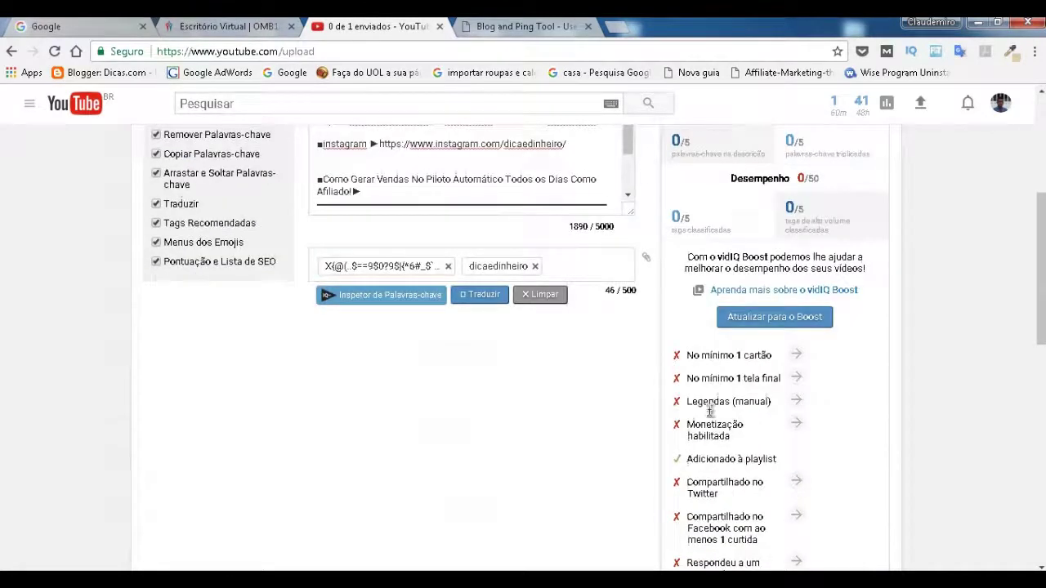
Step: In the advanced settings, set the recording date to today, 9 de julho de 2017, and review the remaining options
scroll(720, 387, up, 4)
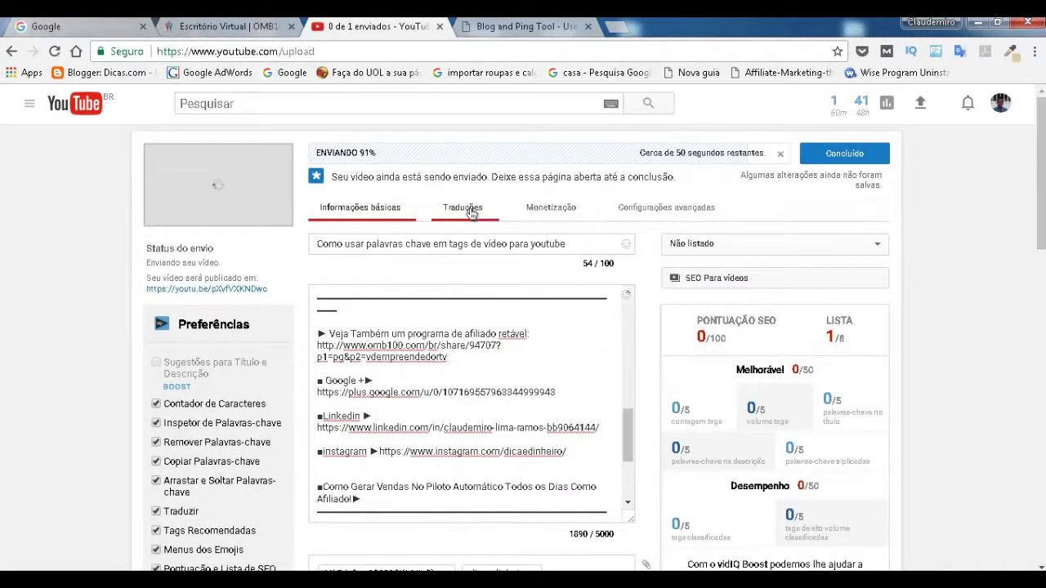
click(644, 210)
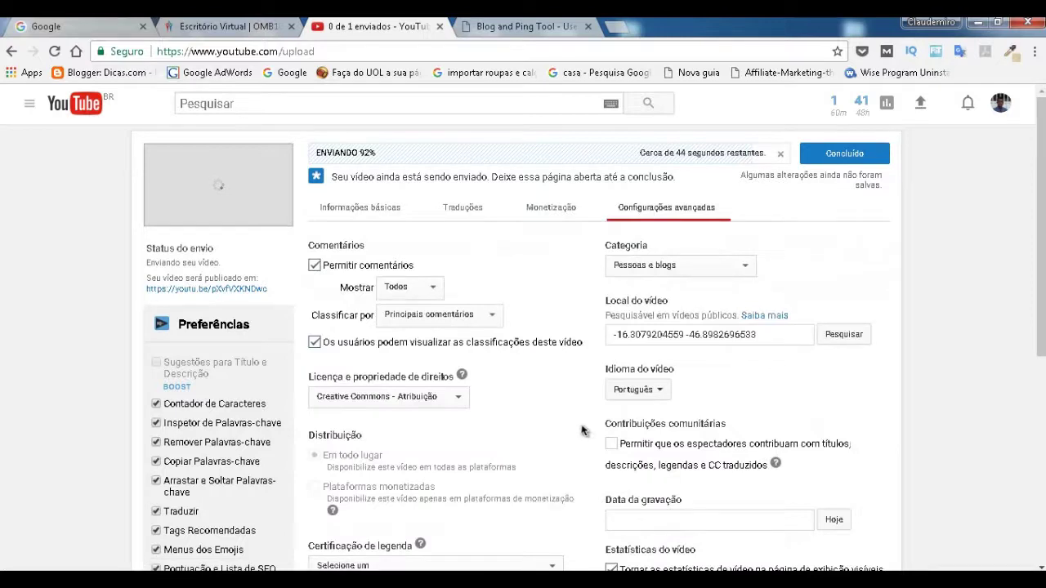
scroll(563, 371, down, 2)
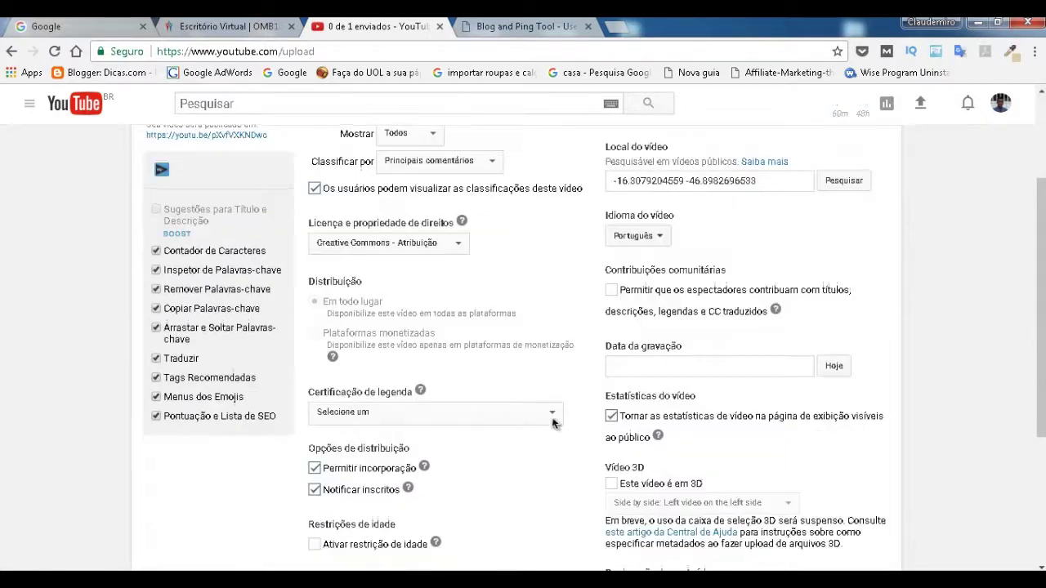
click(834, 367)
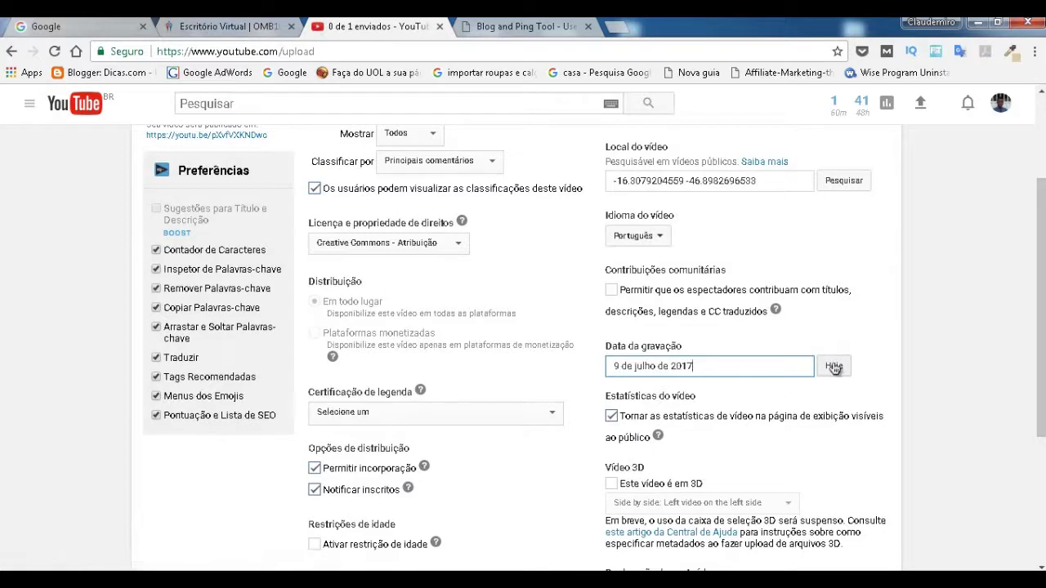
scroll(727, 408, up, 2)
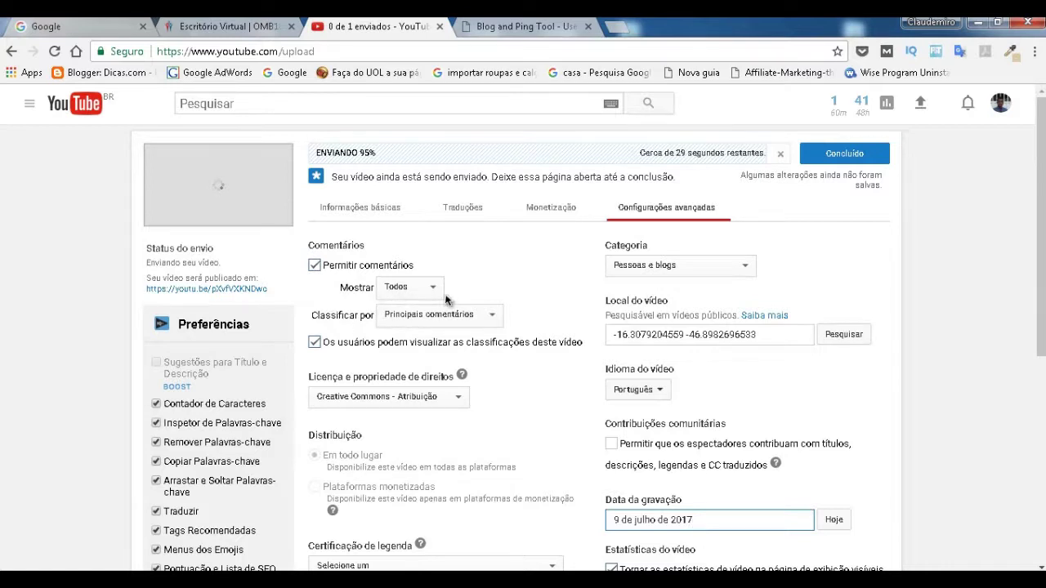
scroll(447, 301, down, 3)
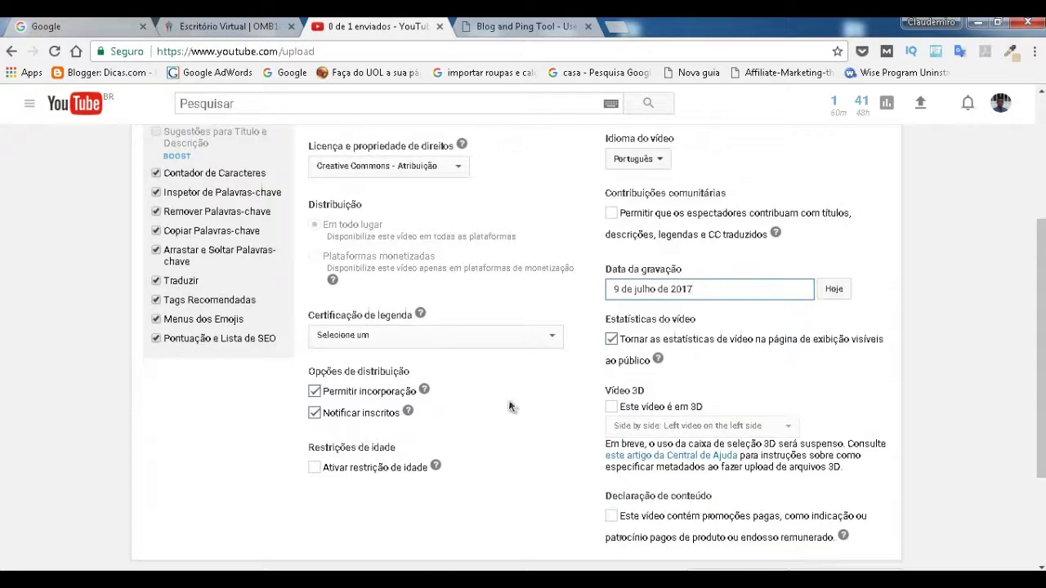
scroll(511, 404, up, 3)
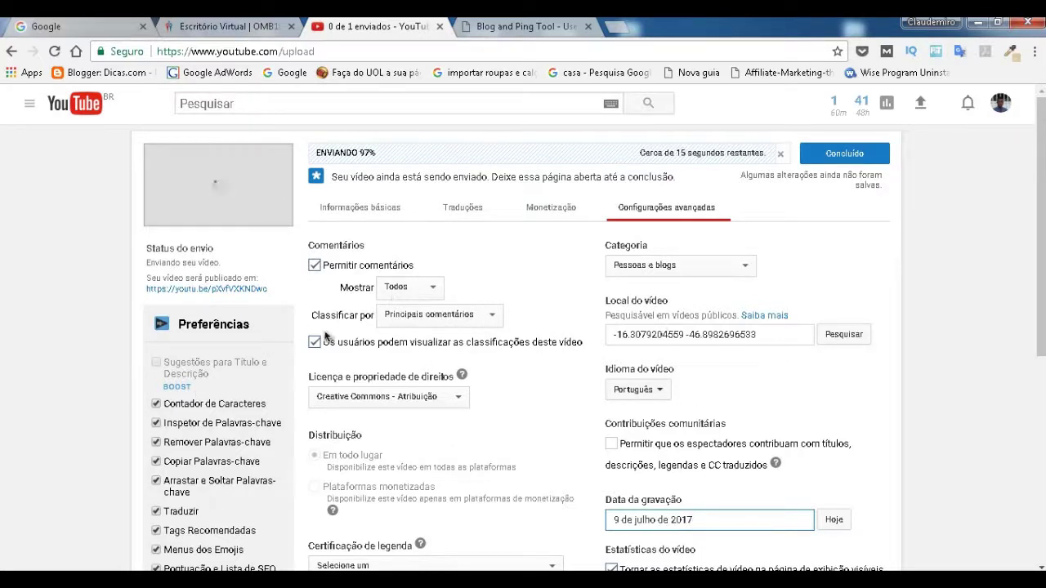
Step: Return to the basic information and review the whole video description, from the video link section back to its beginning
click(368, 210)
scroll(559, 407, down, 3)
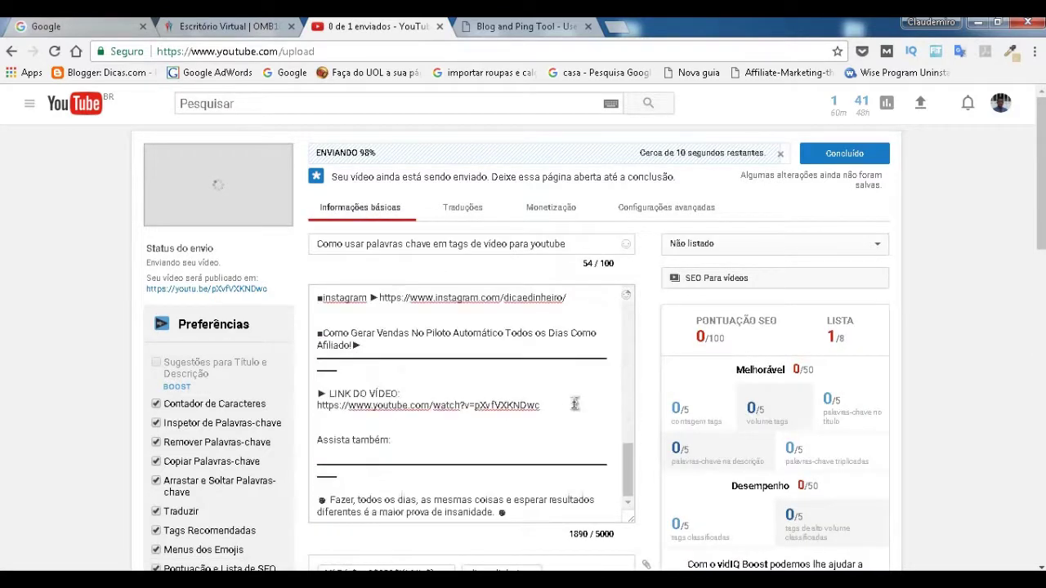
scroll(362, 362, up, 5)
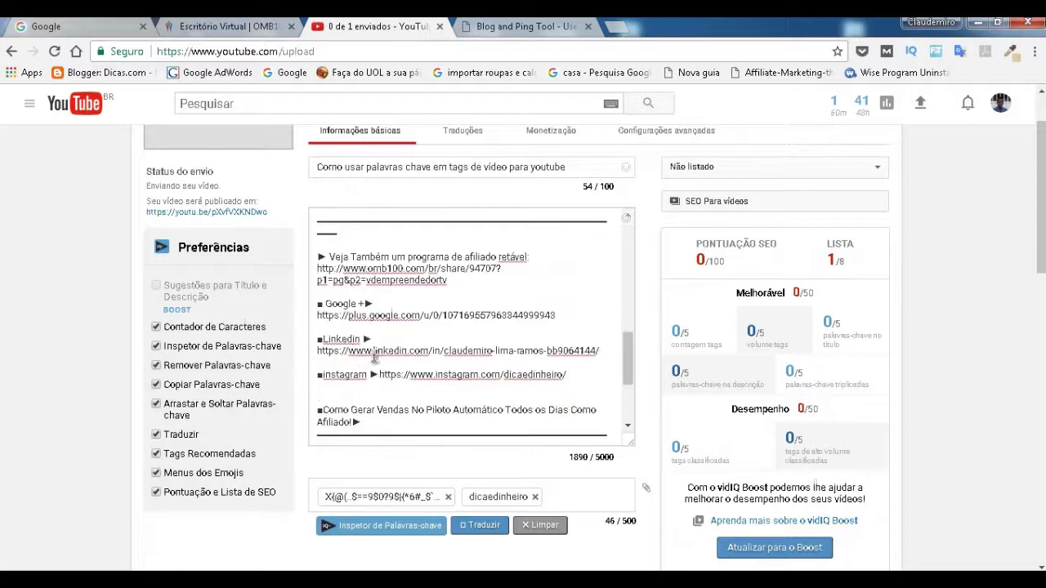
scroll(410, 354, up, 3)
scroll(412, 353, down, 6)
scroll(422, 354, down, 3)
scroll(455, 378, up, 3)
scroll(482, 351, up, 10)
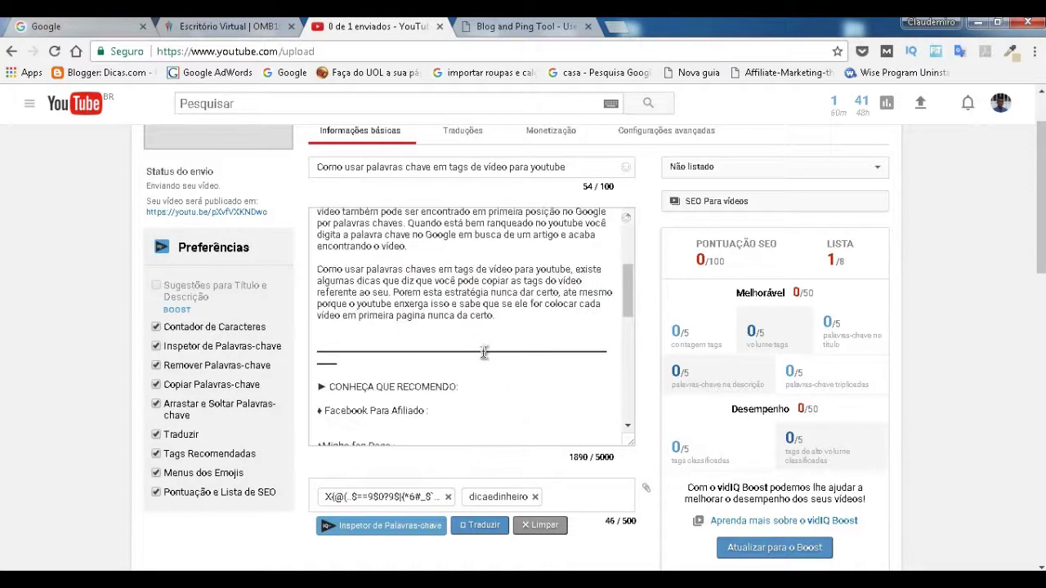
Step: Copy the video title "Como usar palavras chave em tags de vídeo para youtube" and add it as a tag
drag(563, 168, 310, 165)
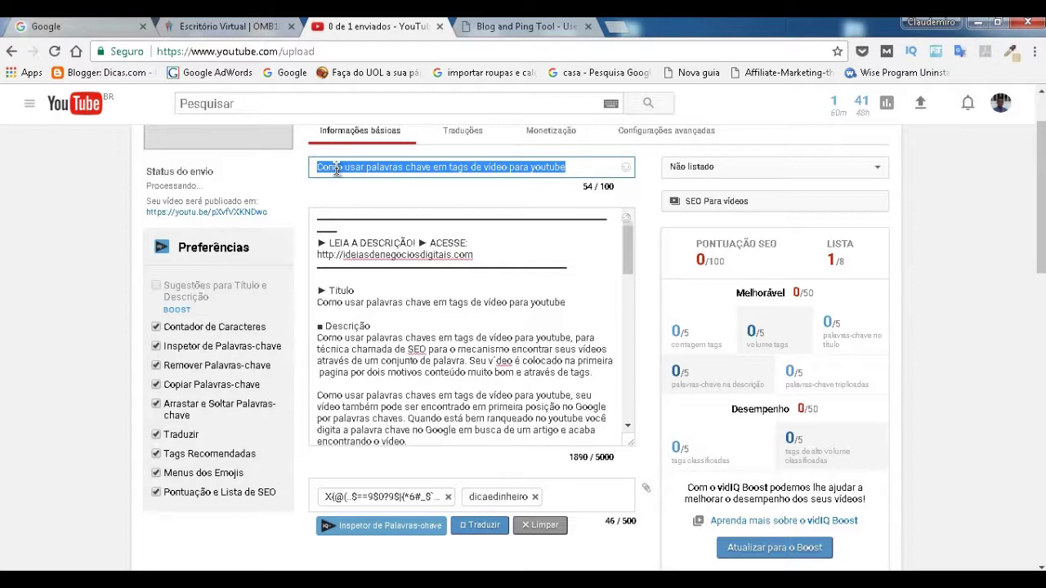
right_click(336, 168)
click(366, 196)
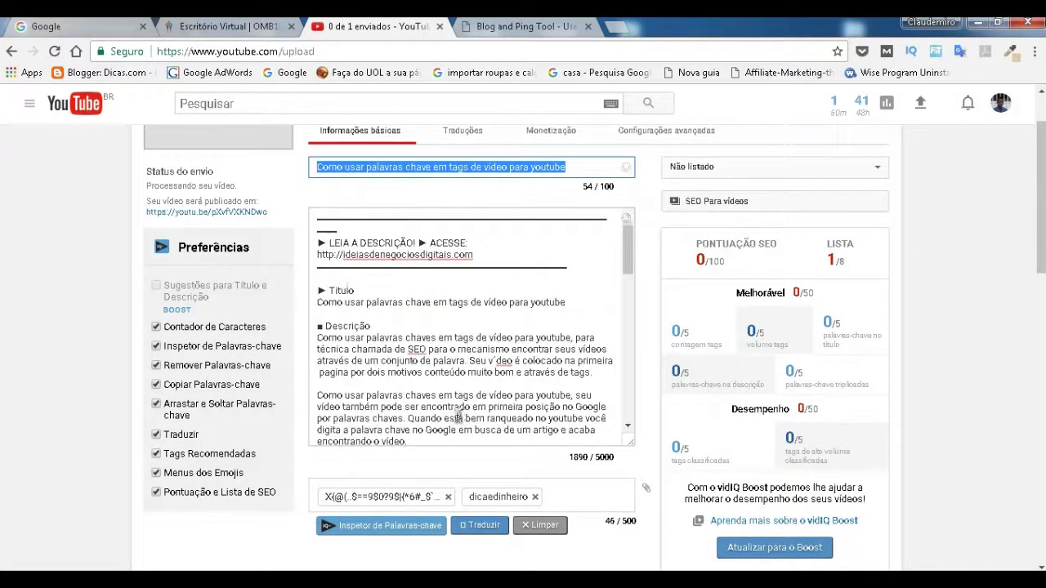
scroll(458, 417, down, 1)
click(569, 500)
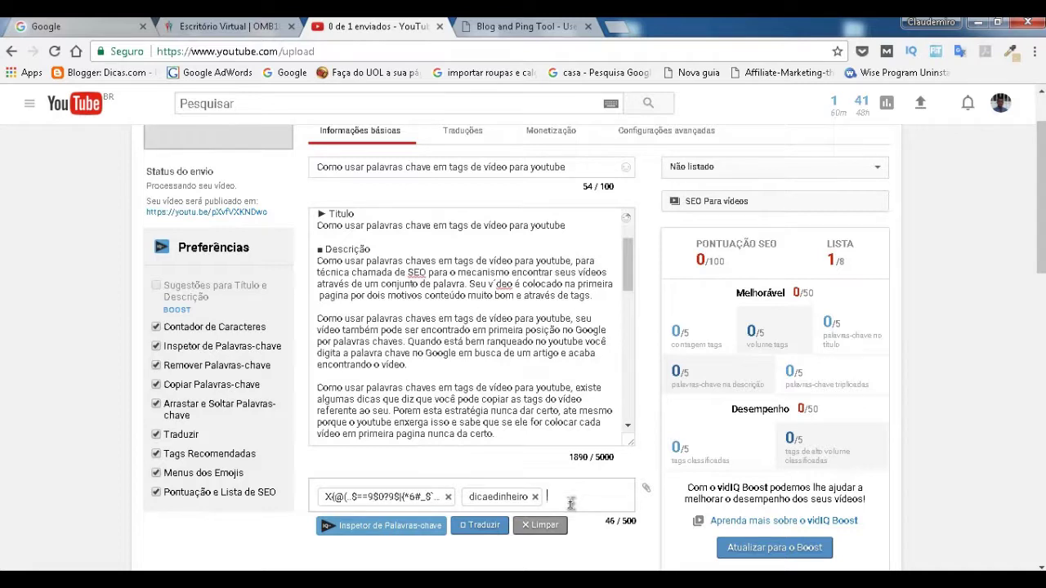
key(ctrl+v)
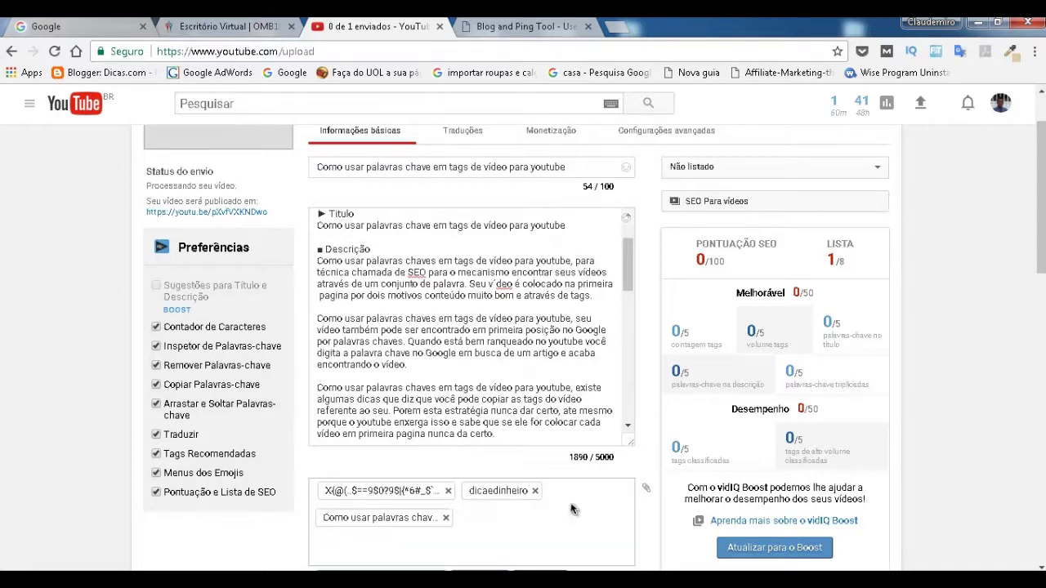
Step: Review the vidIQ SEO score and checklist alongside the updated tags and the upload's processing status
scroll(572, 511, down, 1)
scroll(584, 461, up, 1)
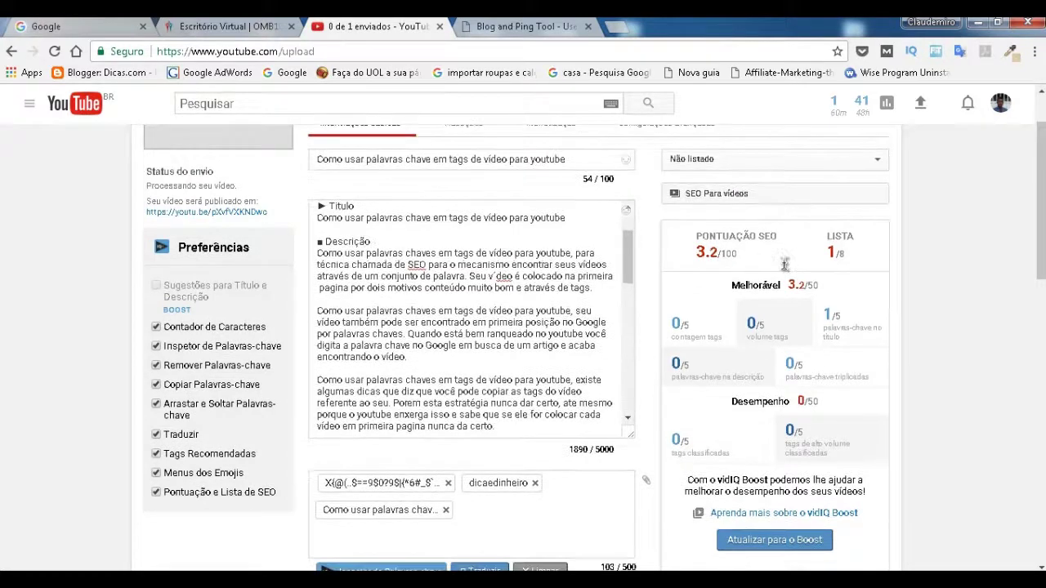
scroll(735, 339, down, 2)
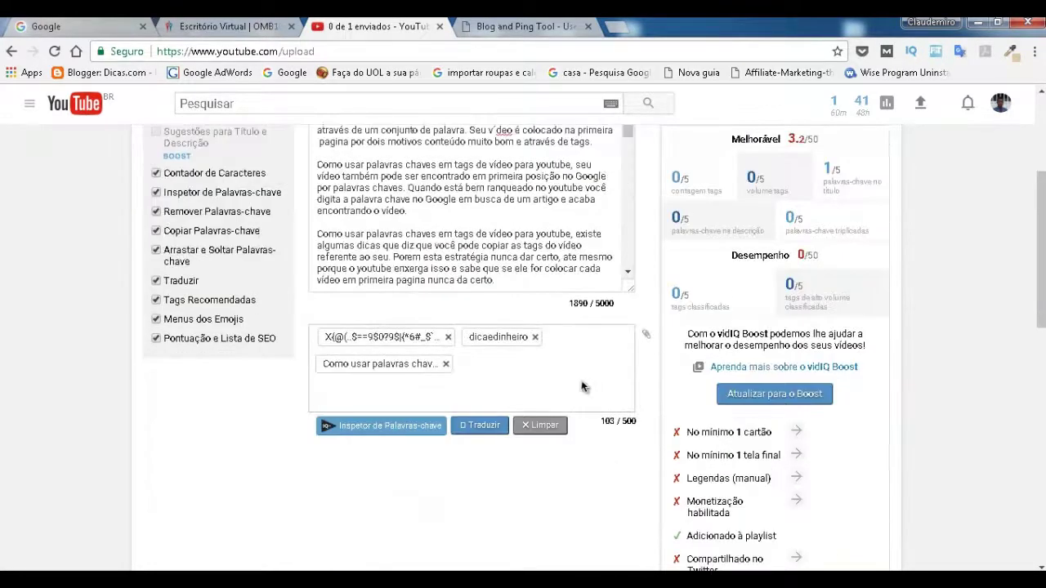
scroll(470, 372, up, 1)
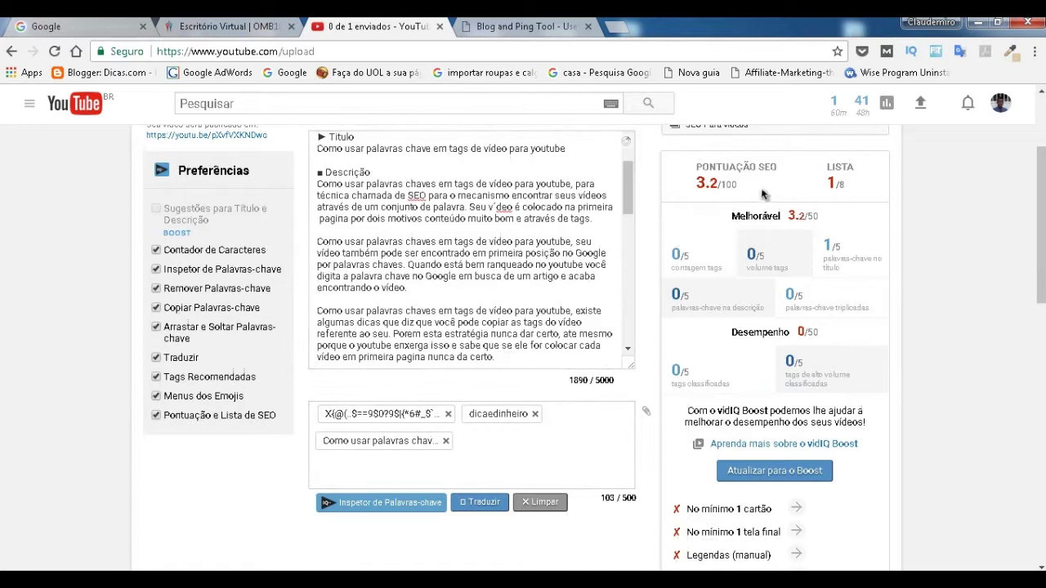
scroll(709, 307, up, 2)
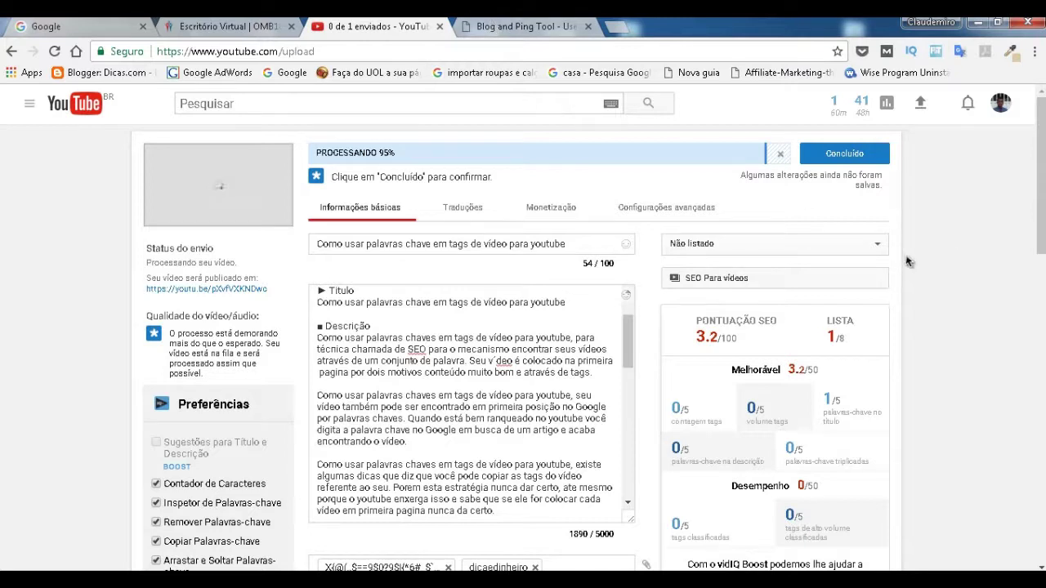
Step: Set the video's visibility to Público and paste the copied title "Como usar palavras chave em tags de vídeo para youtube" as its sharing message
click(879, 246)
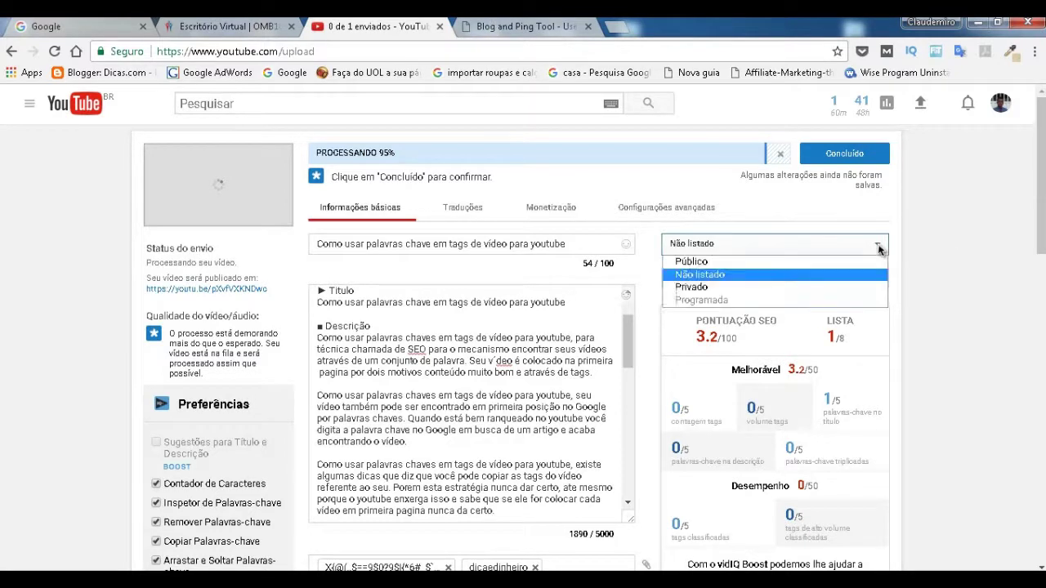
click(772, 262)
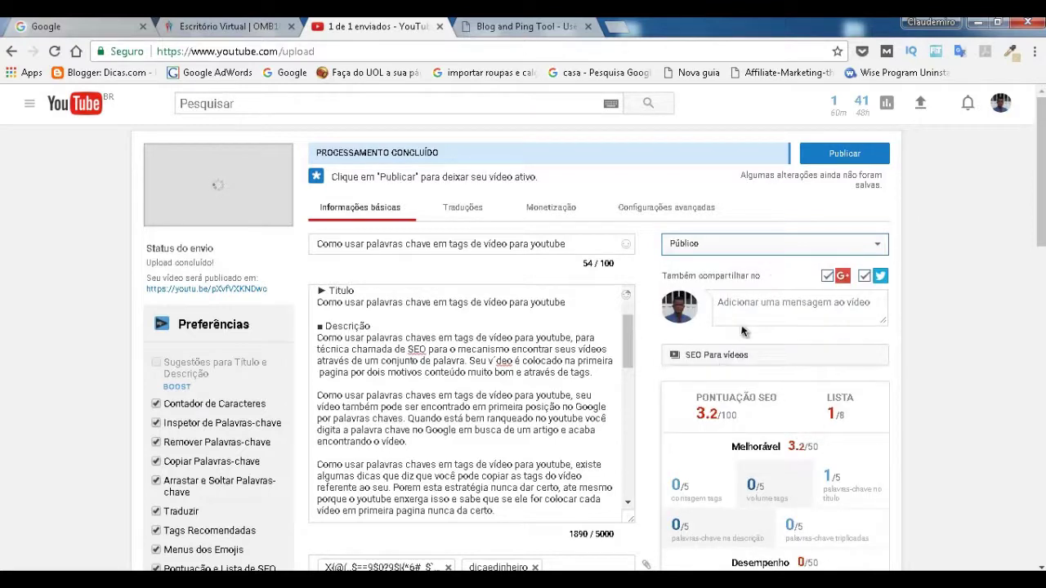
click(745, 310)
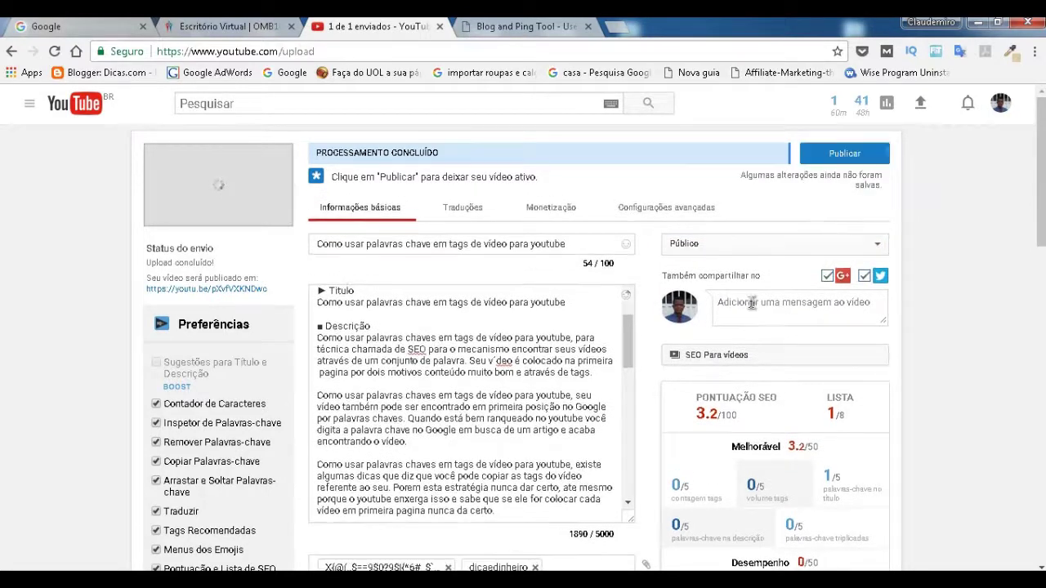
right_click(751, 303)
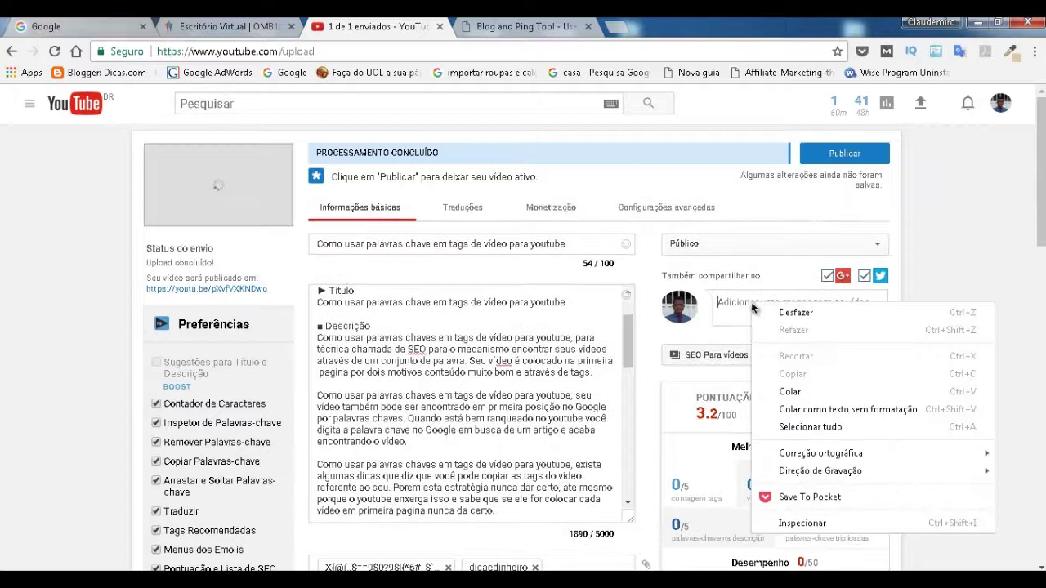
click(797, 391)
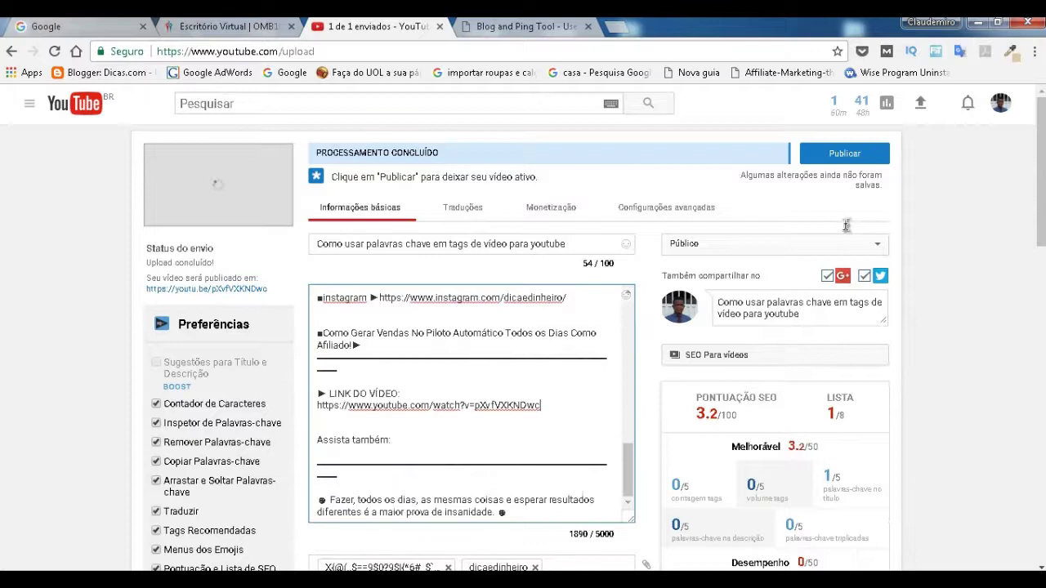
Step: Publish the video and look over the sharing page with its link
click(851, 165)
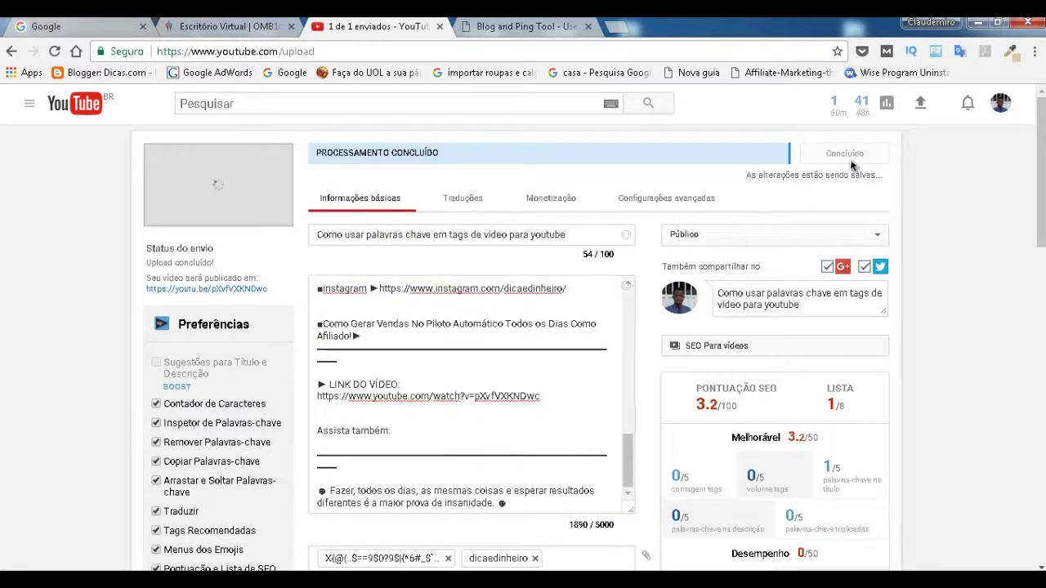
scroll(623, 311, down, 1)
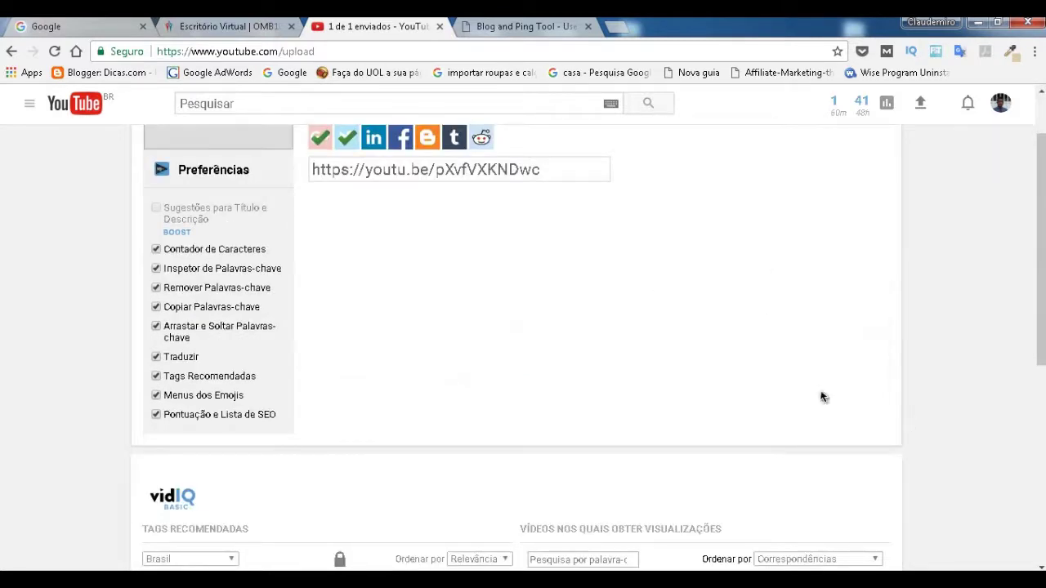
scroll(638, 362, up, 1)
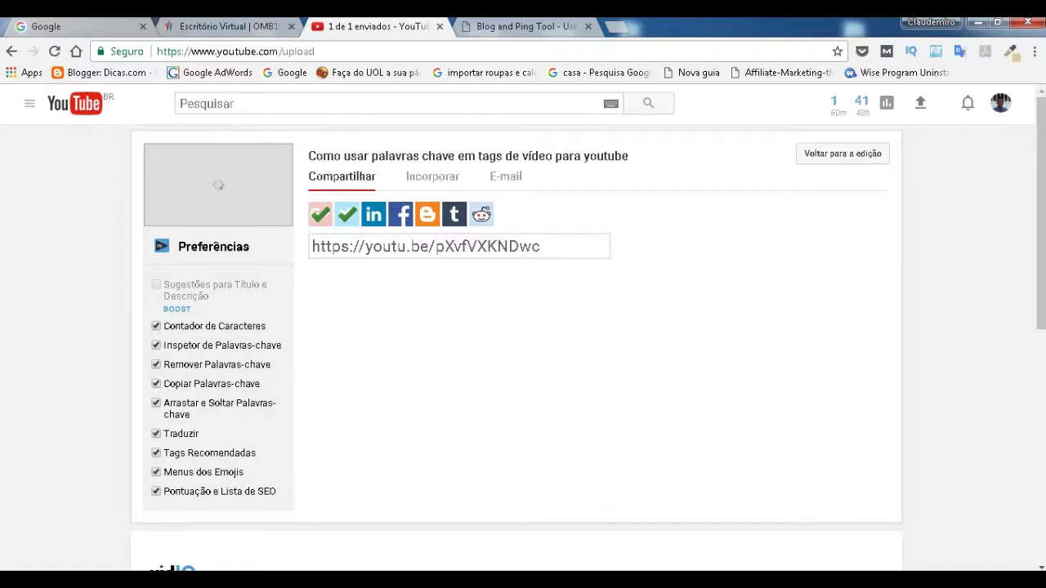
Step: Switch to the signed-out YouTube window and rerun the search "Como usar palavras chaves em tags de vídeo para youtube" to find the published video
mouse_move(828, 564)
click(854, 514)
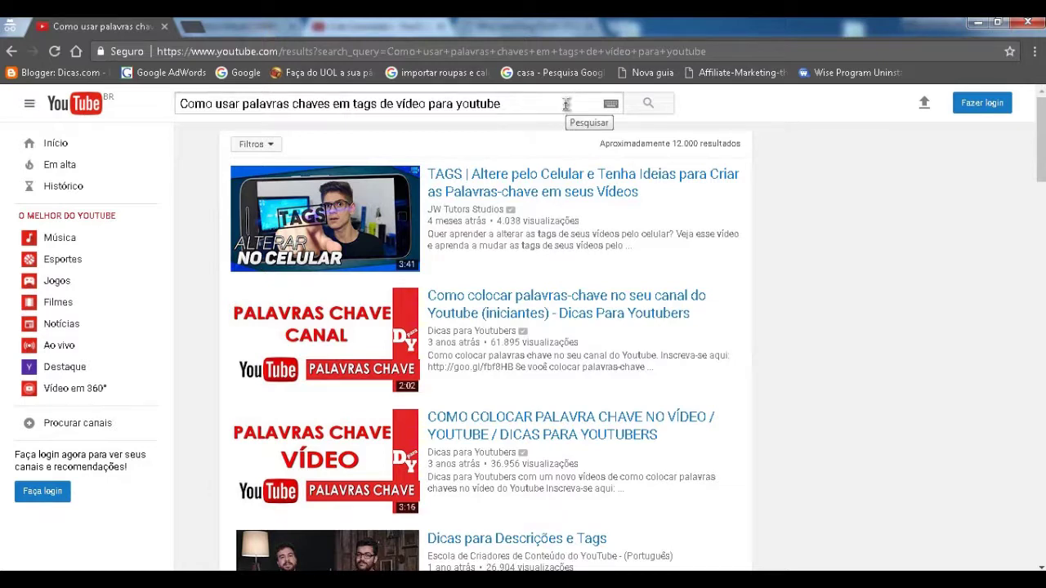
key(Return)
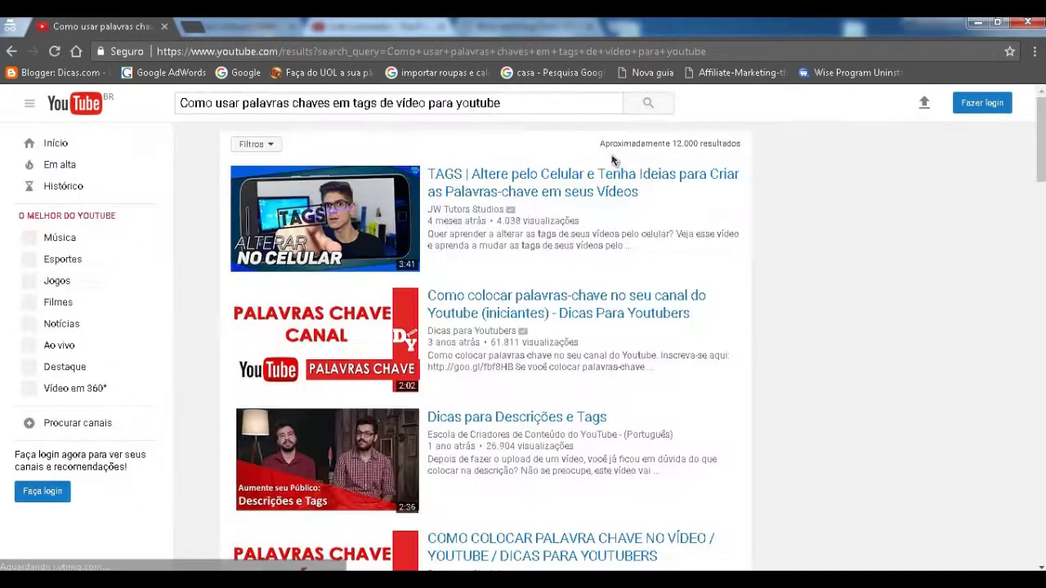
scroll(484, 290, down, 1)
scroll(482, 296, down, 3)
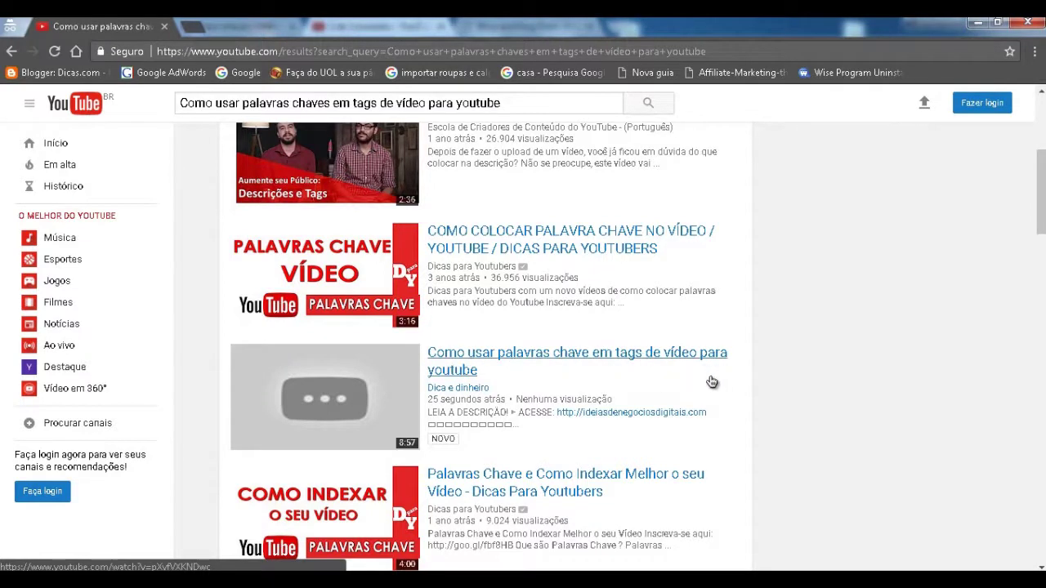
Step: Examine the new video's ranking among the competing search results, comparing it with the videos listed above it
scroll(572, 344, up, 4)
scroll(488, 302, down, 1)
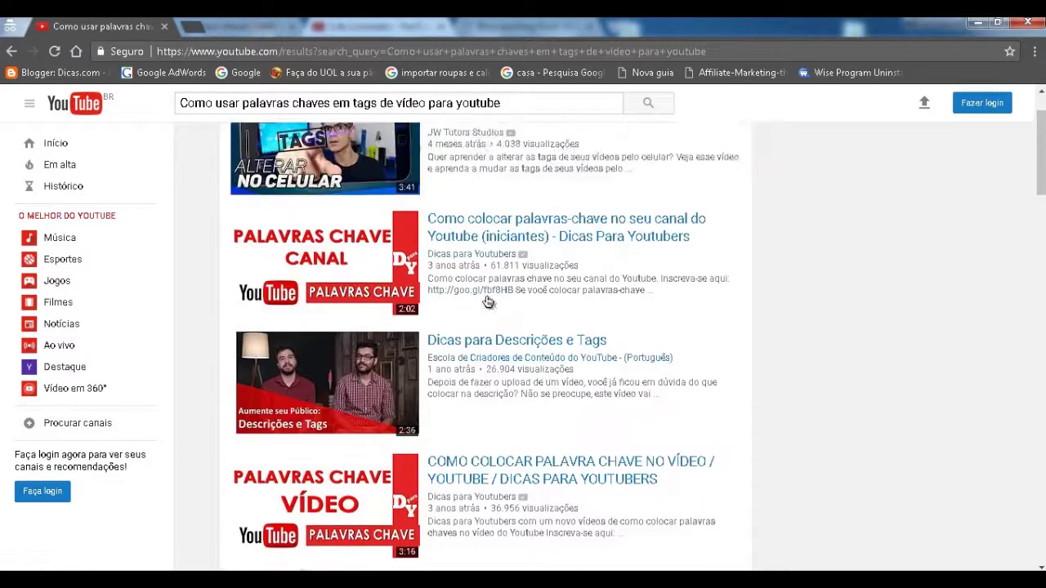
scroll(488, 302, up, 1)
scroll(419, 425, down, 2)
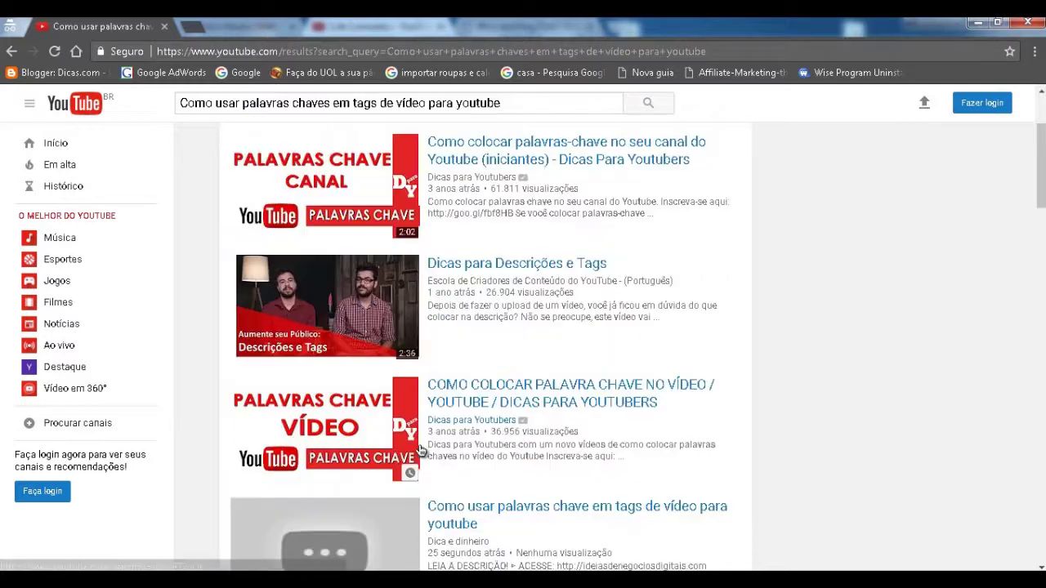
scroll(507, 542, down, 1)
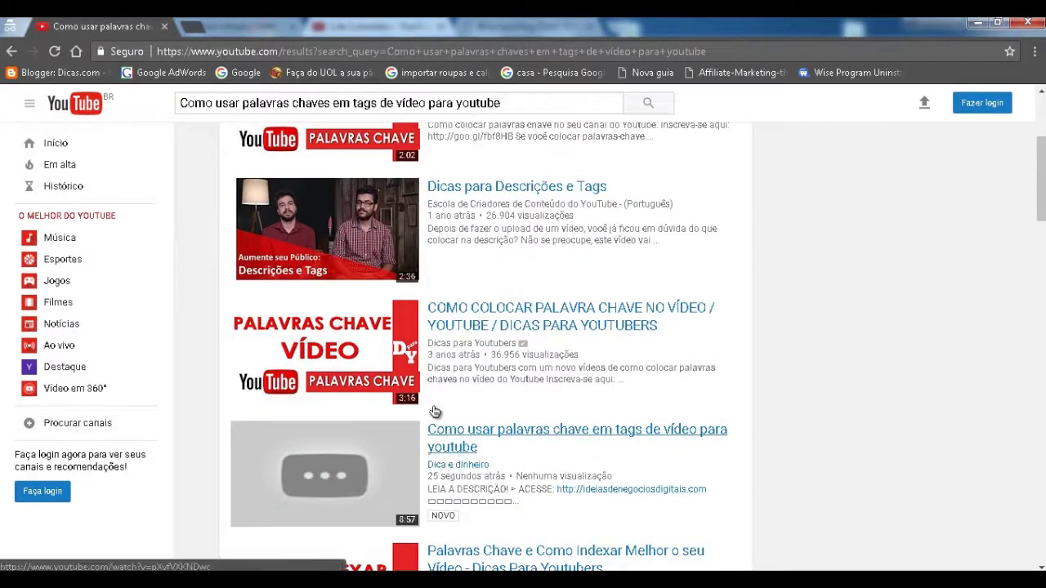
scroll(455, 423, up, 3)
scroll(455, 422, down, 5)
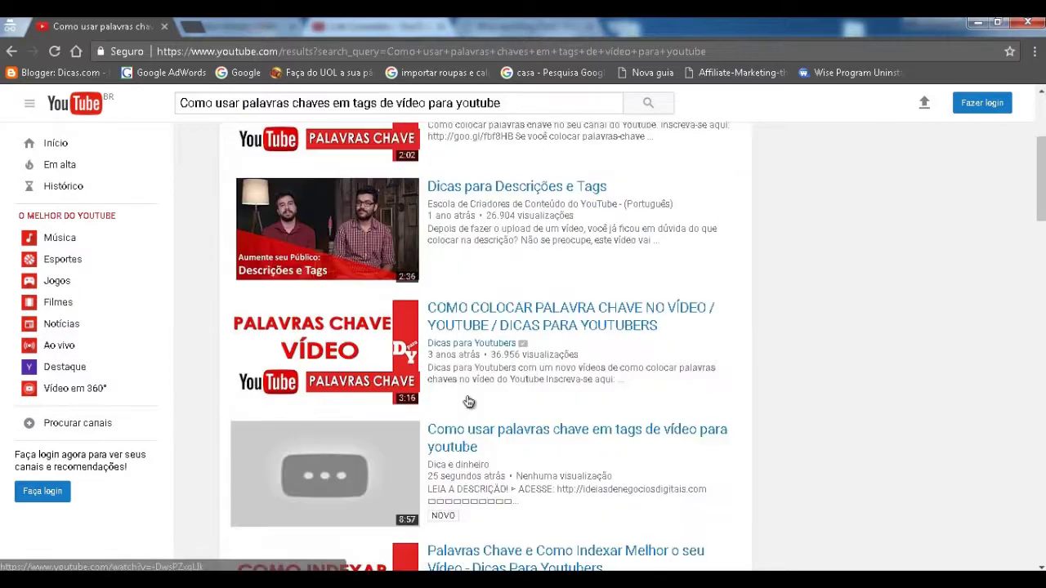
scroll(465, 461, up, 1)
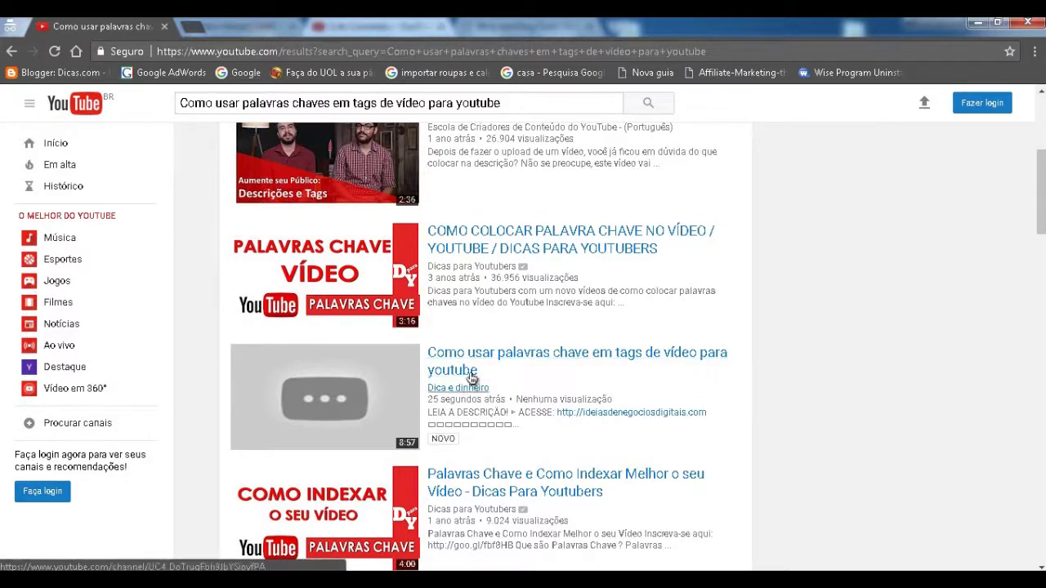
scroll(471, 377, up, 4)
scroll(455, 374, down, 1)
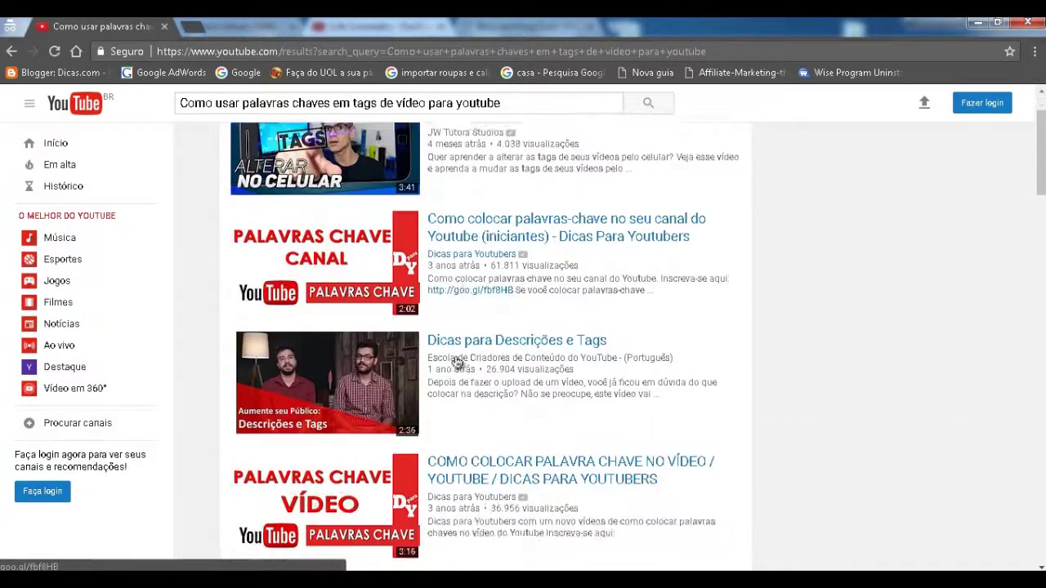
scroll(456, 362, down, 3)
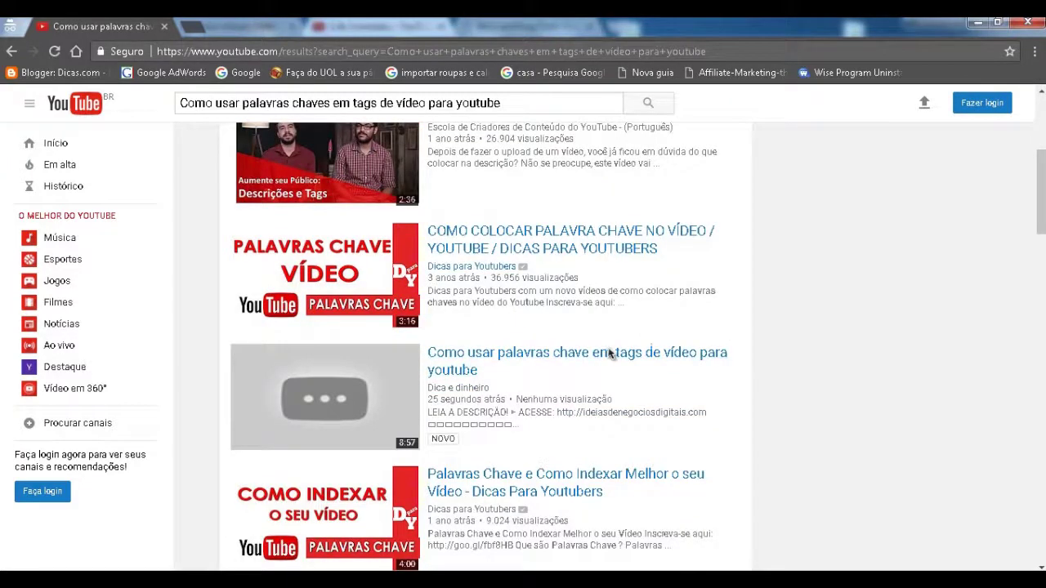
scroll(611, 354, up, 4)
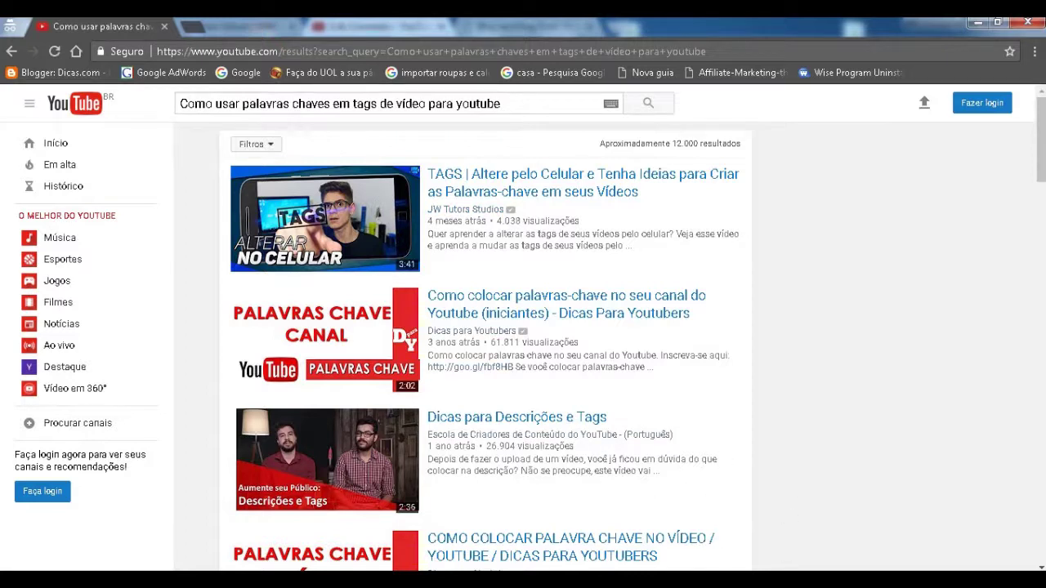
Step: Switch back to the upload window and return the published video to editing
click(715, 544)
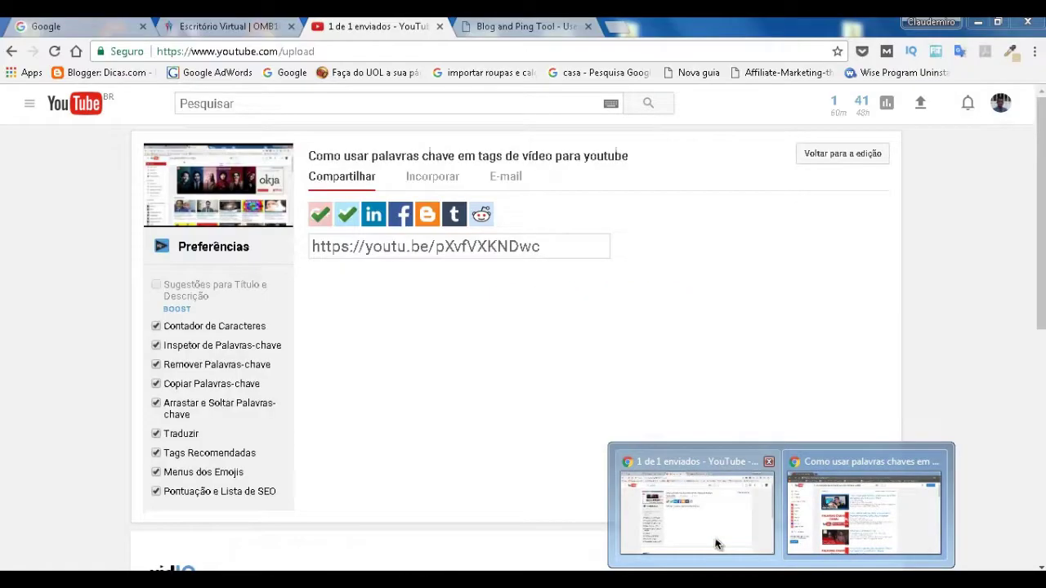
scroll(319, 309, down, 2)
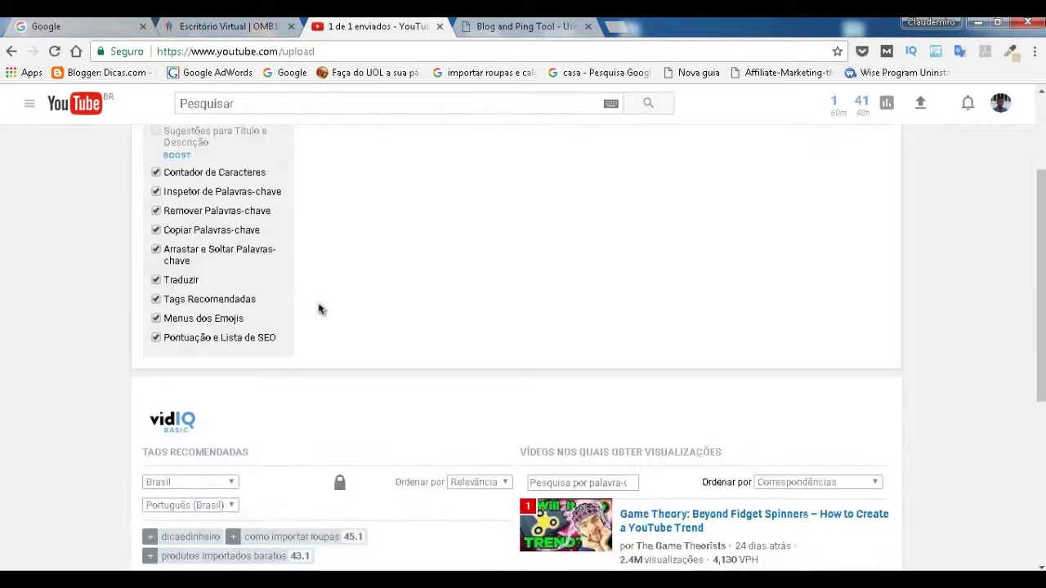
scroll(401, 353, down, 2)
scroll(496, 357, up, 4)
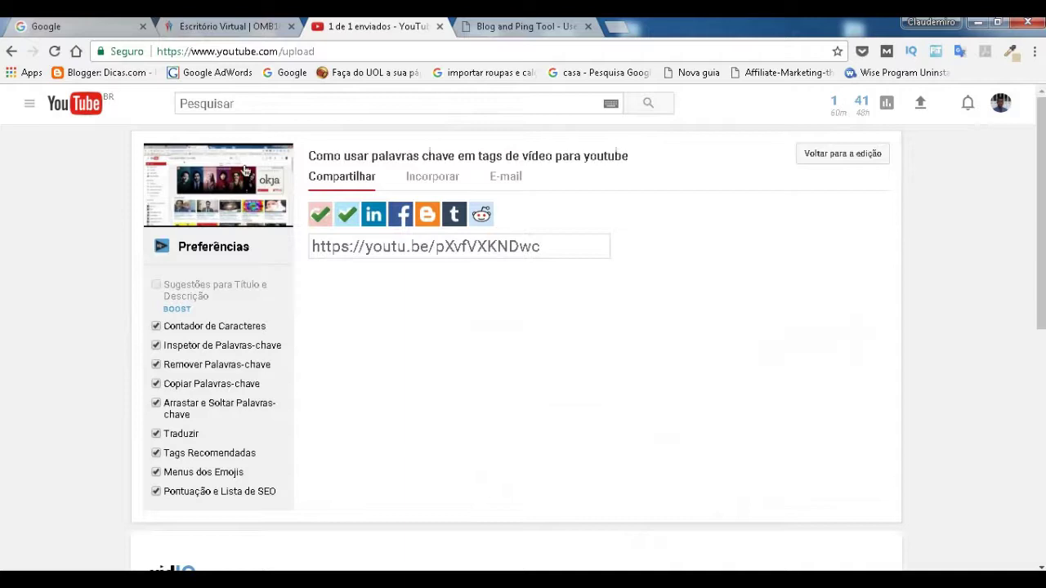
click(31, 105)
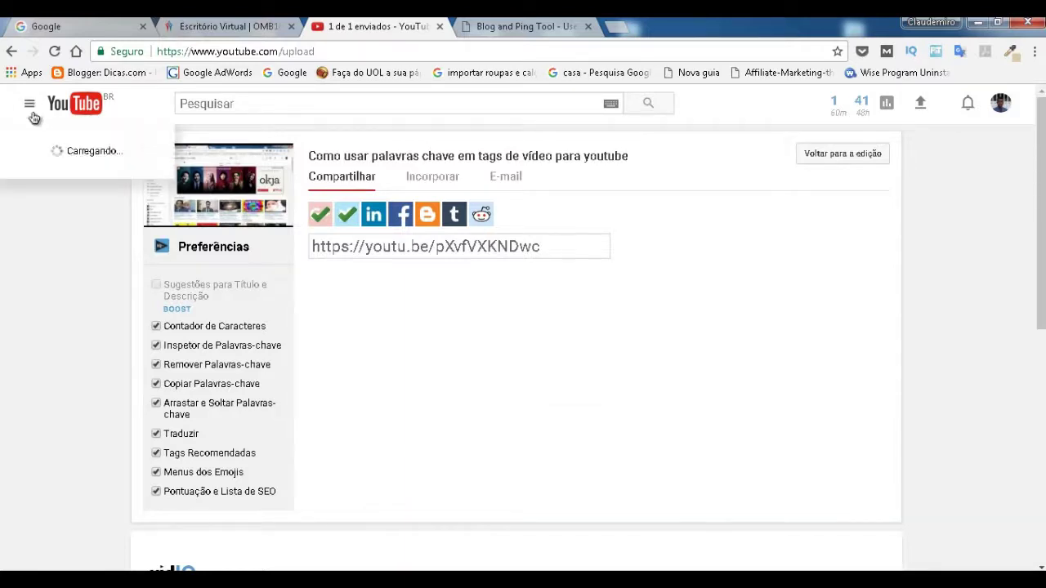
click(89, 214)
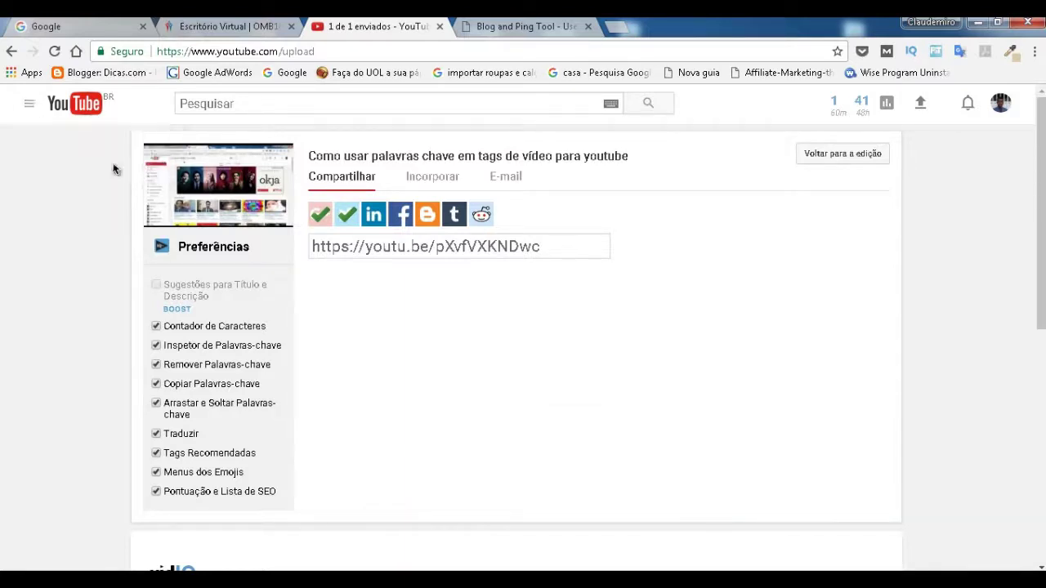
click(813, 163)
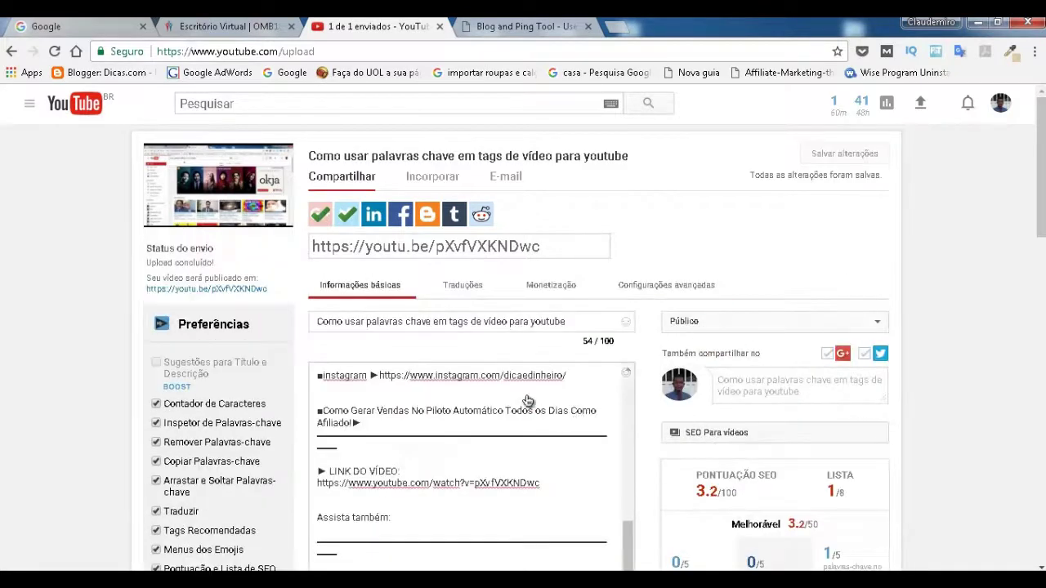
Step: Choose the middle suggested thumbnail, showing the YouTube home page, and save the changes
scroll(664, 412, down, 1)
scroll(664, 412, down, 6)
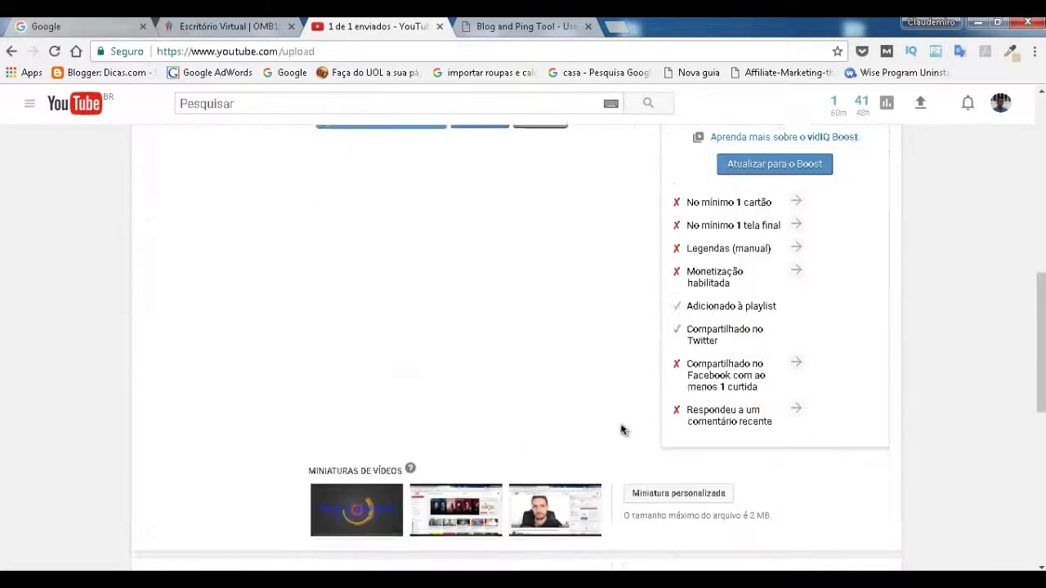
scroll(571, 457, down, 1)
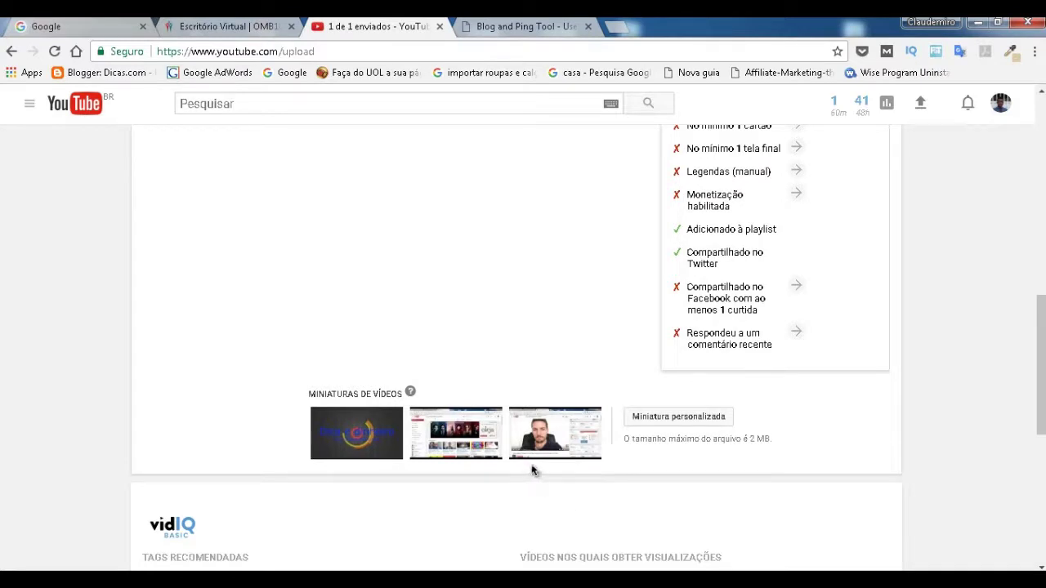
click(464, 438)
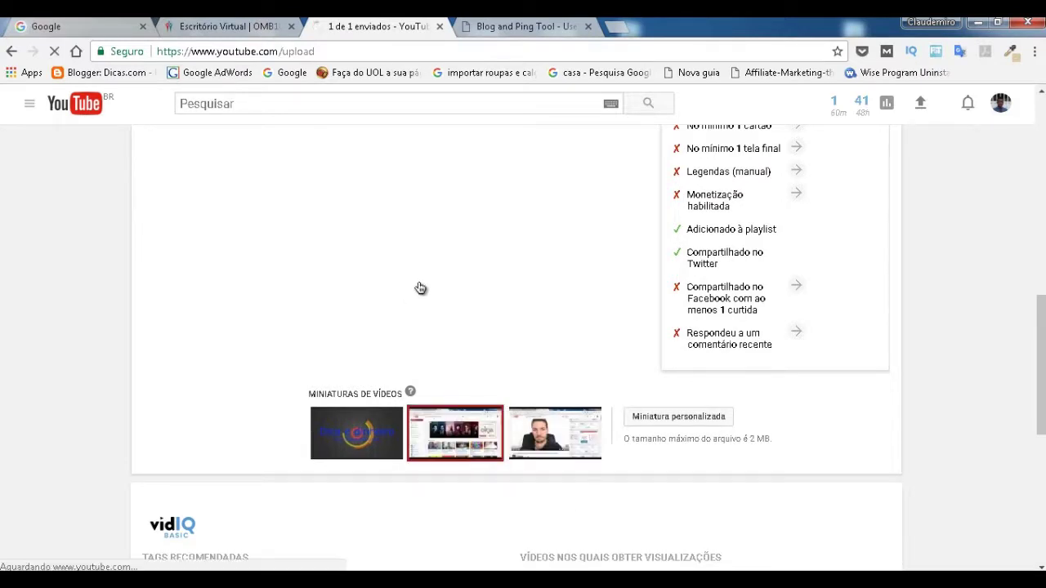
scroll(417, 310, up, 3)
scroll(408, 327, up, 3)
scroll(409, 327, up, 6)
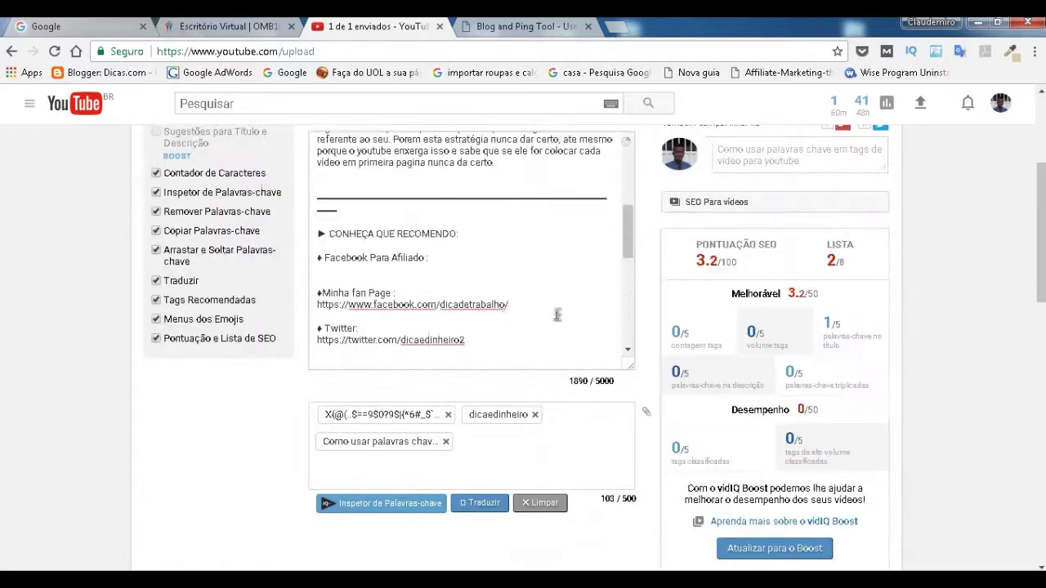
click(859, 157)
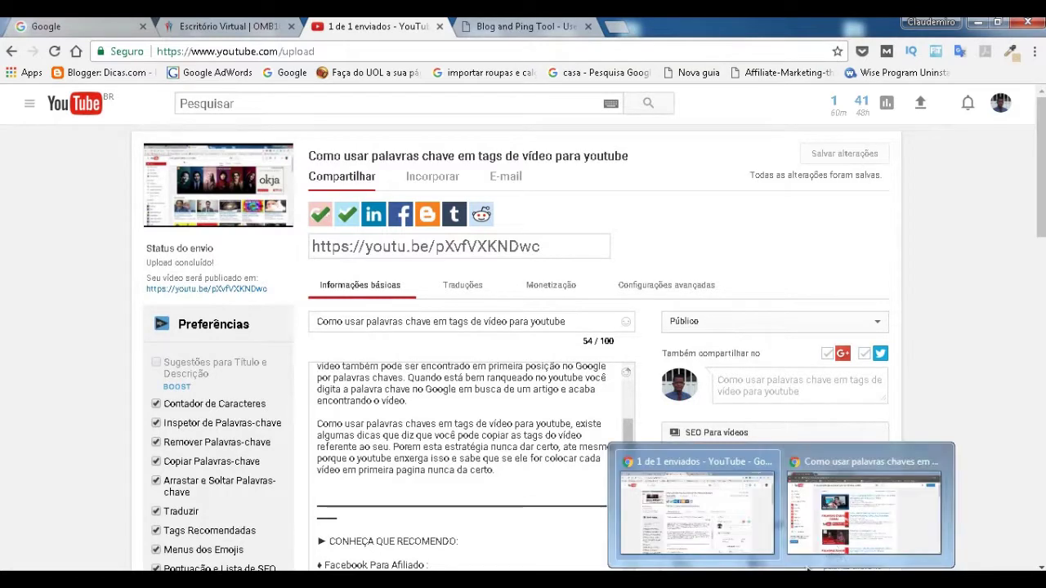
Step: Return to the signed-out search window, refresh the results and recheck the published video's position
click(869, 502)
scroll(641, 406, down, 2)
scroll(641, 406, down, 3)
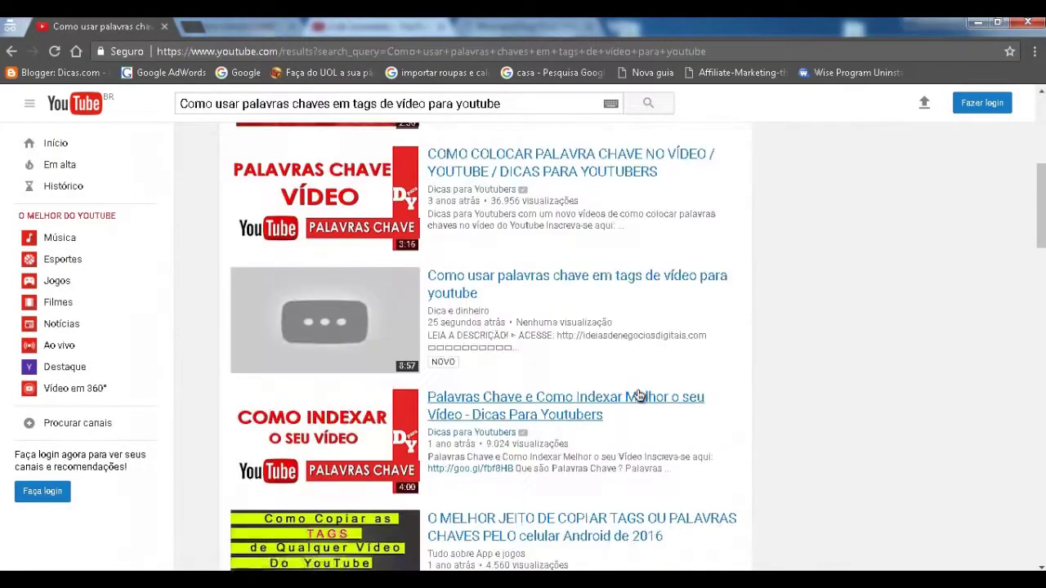
scroll(507, 386, up, 1)
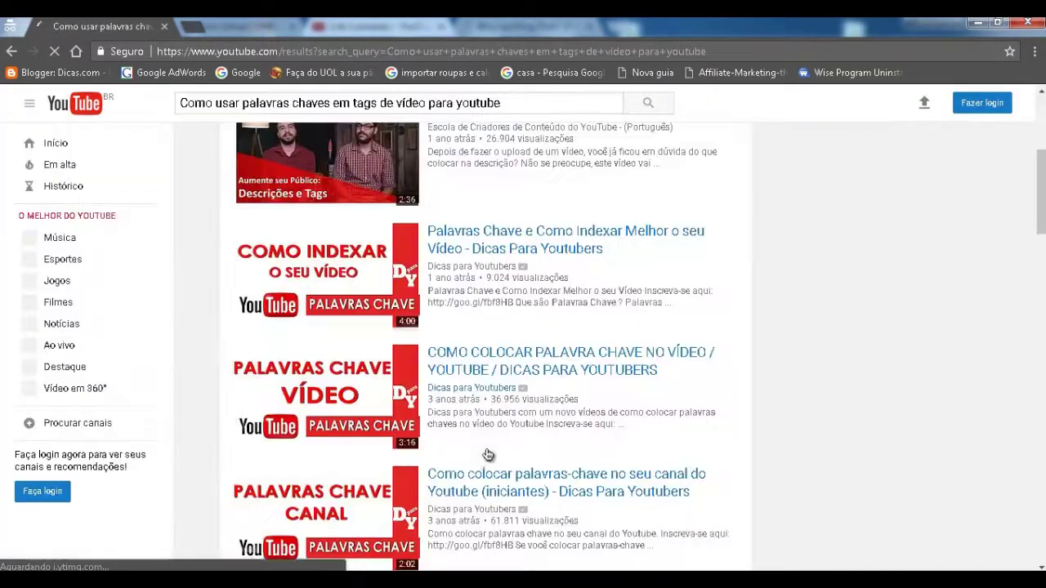
scroll(482, 449, down, 2)
scroll(474, 444, down, 1)
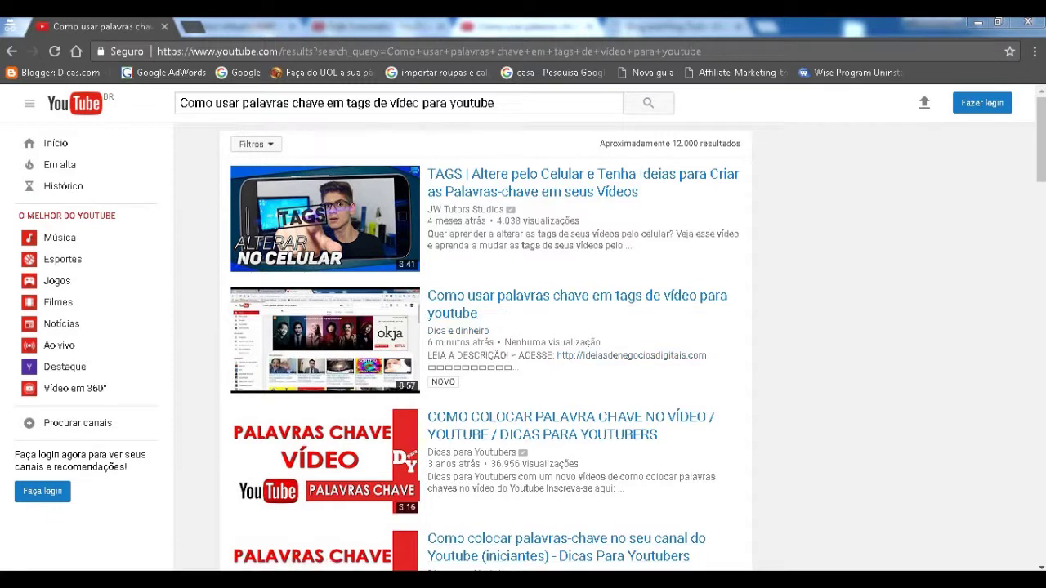
Step: Switch to the signed-in window's search results and open the video "Como usar palavras chave em tags de vídeo para youtube"
mouse_move(780, 582)
click(697, 510)
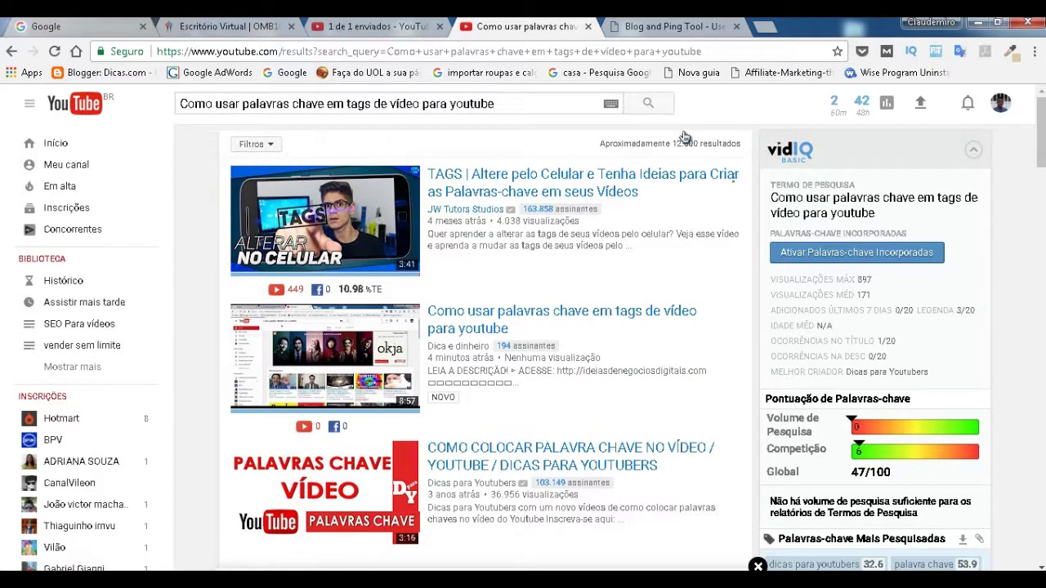
click(306, 325)
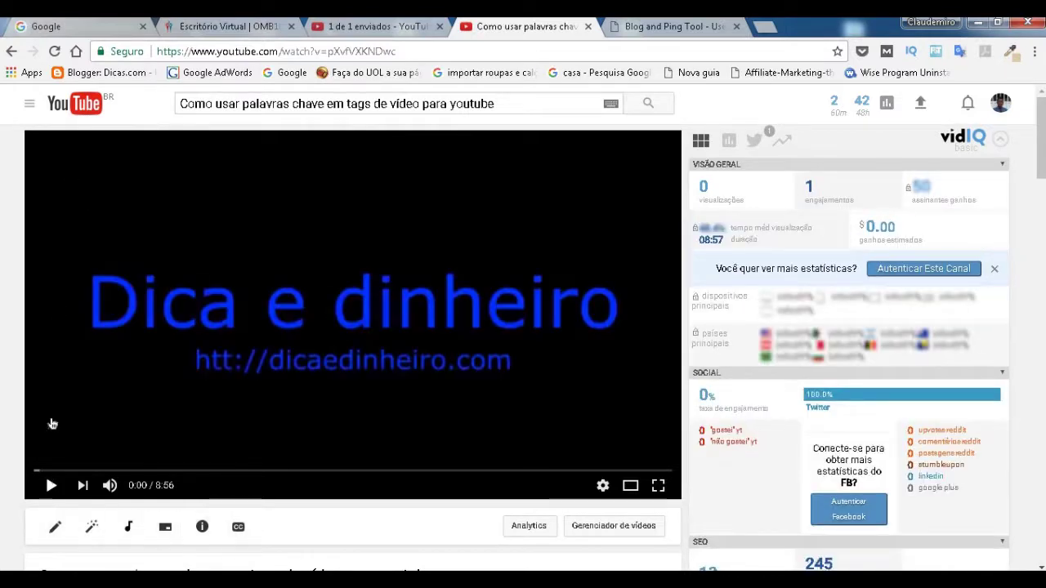
Step: Go to the channel page, open its video manager and edit the video "Como usar palavras chave em tags de vídeo para youtube"
click(28, 111)
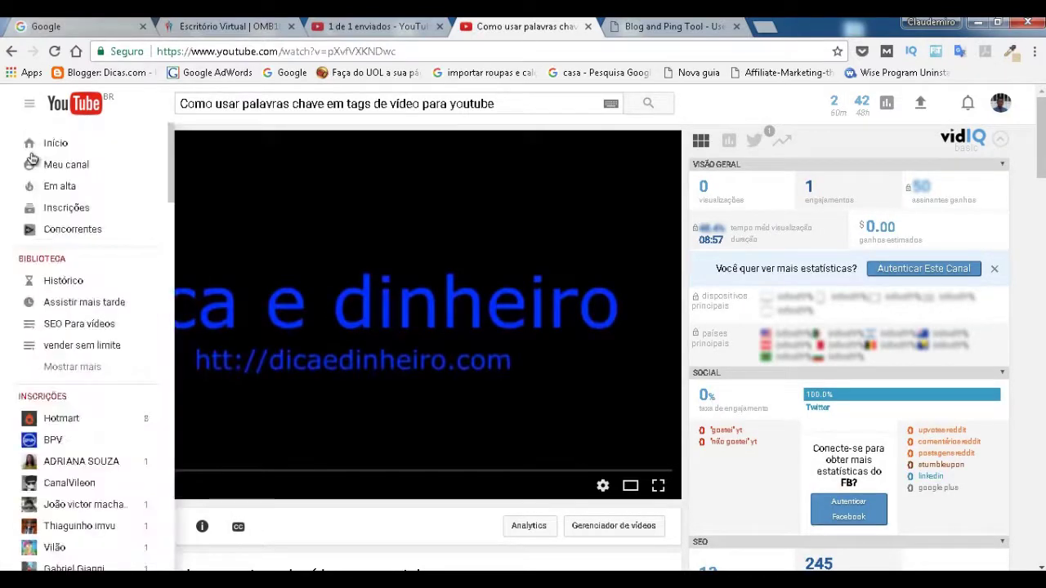
click(48, 172)
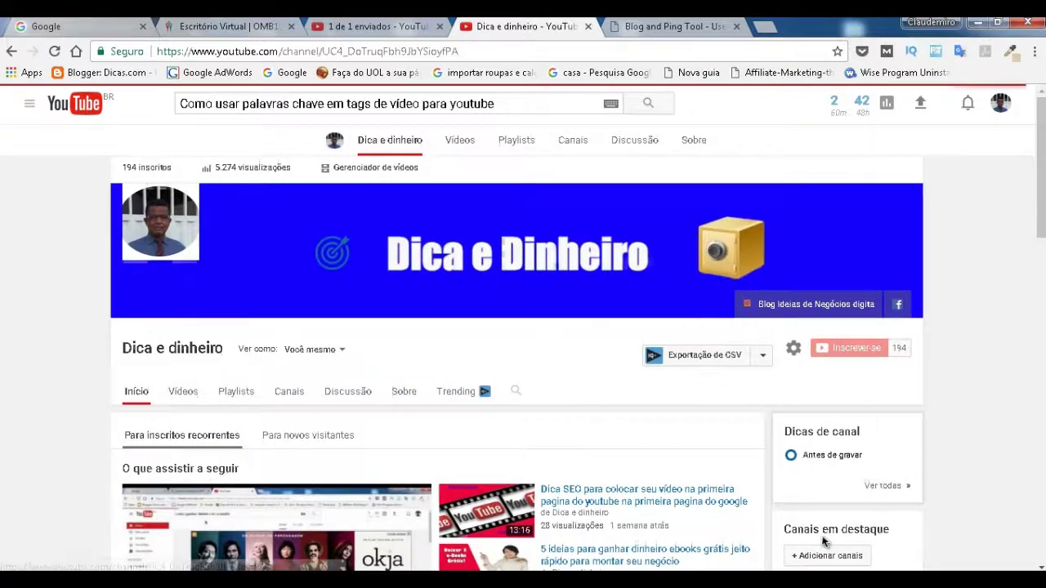
scroll(495, 445, down, 4)
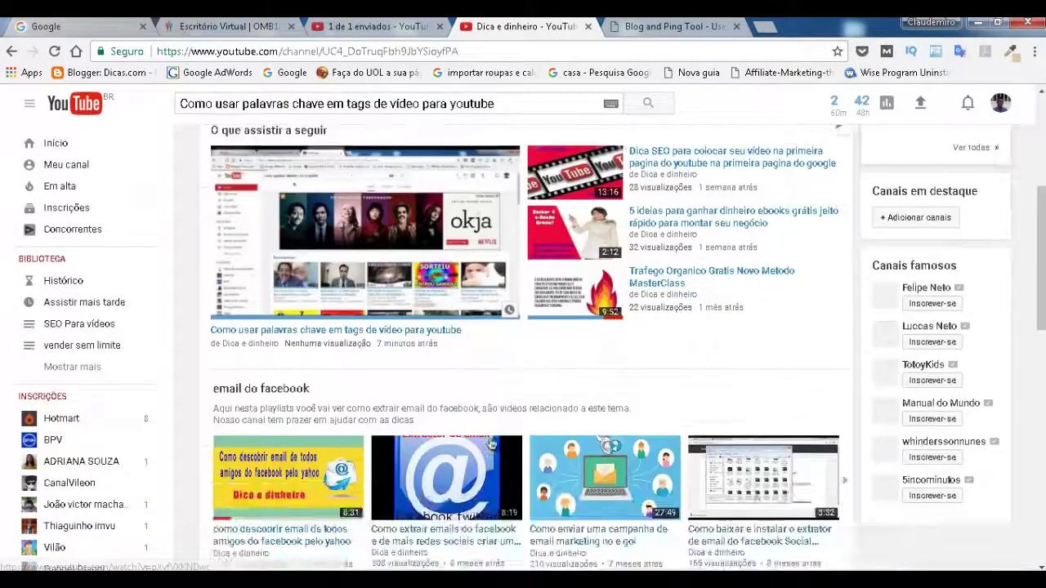
scroll(491, 444, up, 4)
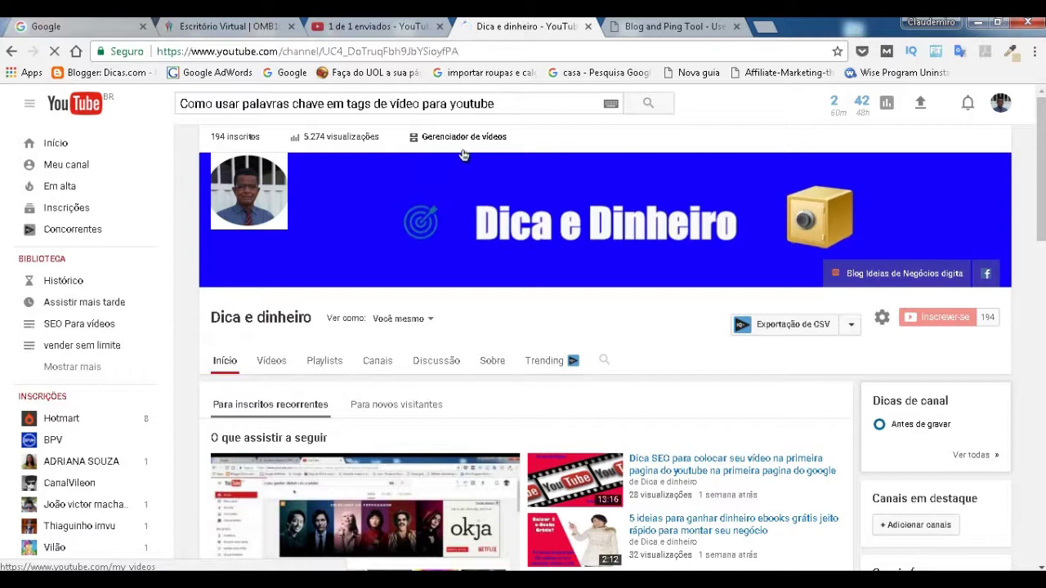
click(459, 151)
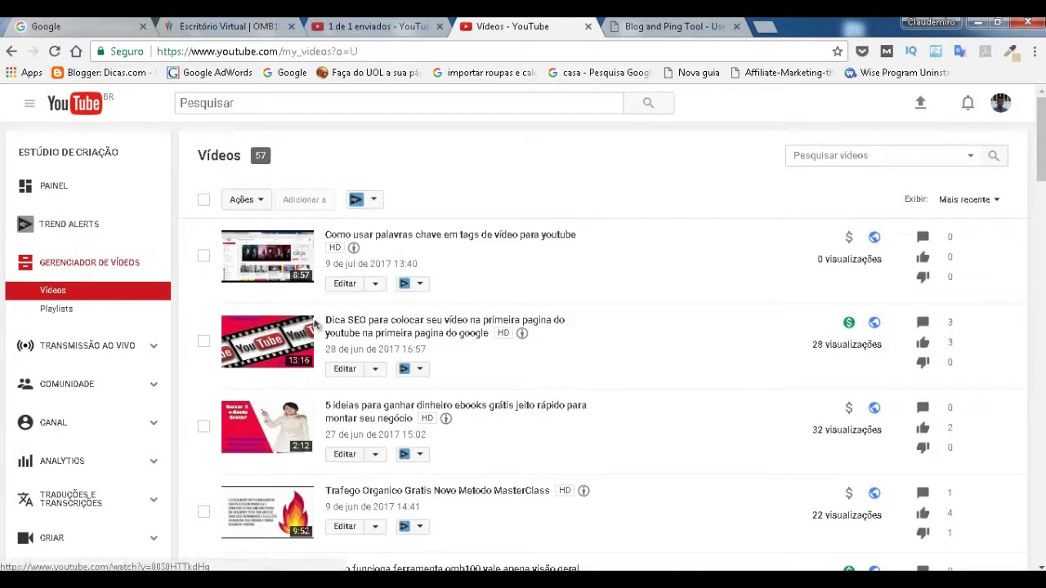
click(344, 284)
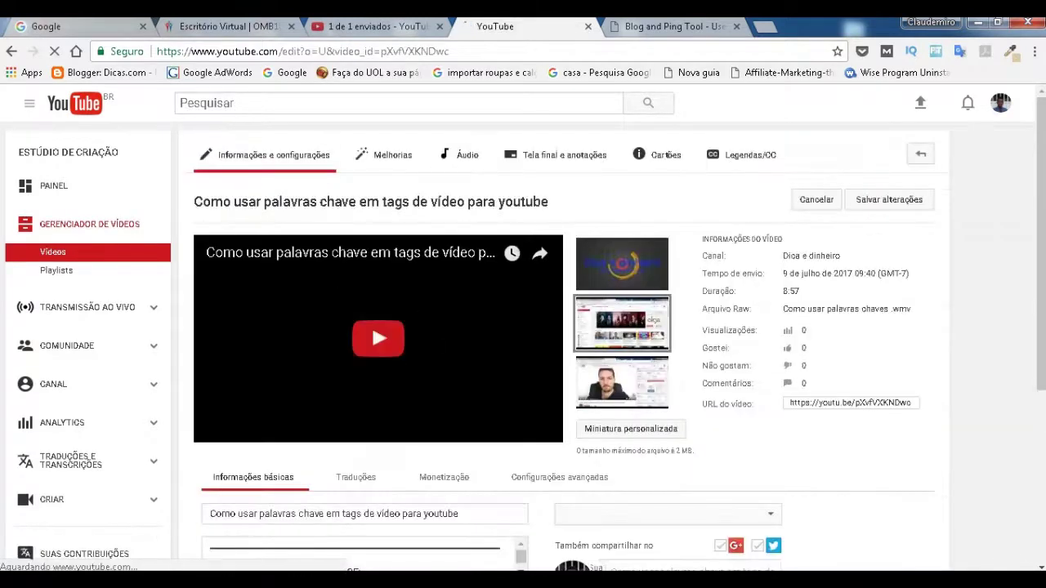
Step: Examine the video's title, tags and the vidIQ search ranking shown beside its keyword tag
scroll(371, 323, down, 1)
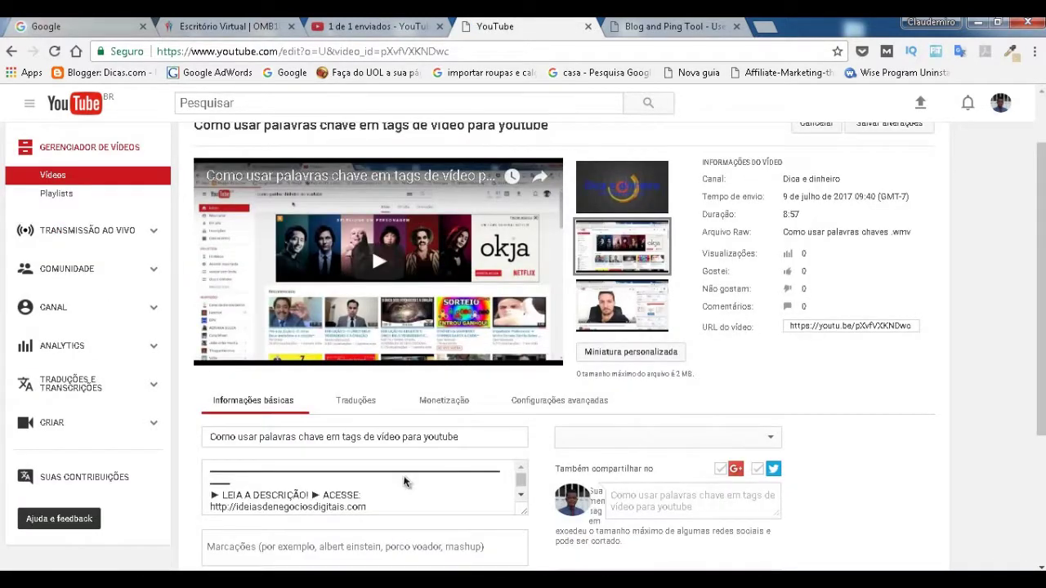
scroll(403, 482, down, 3)
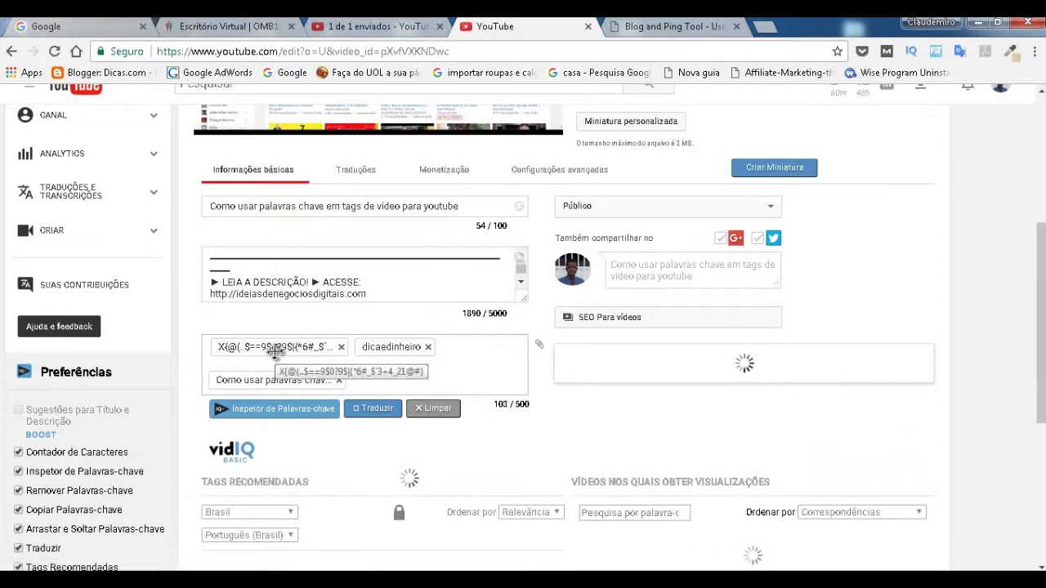
click(410, 380)
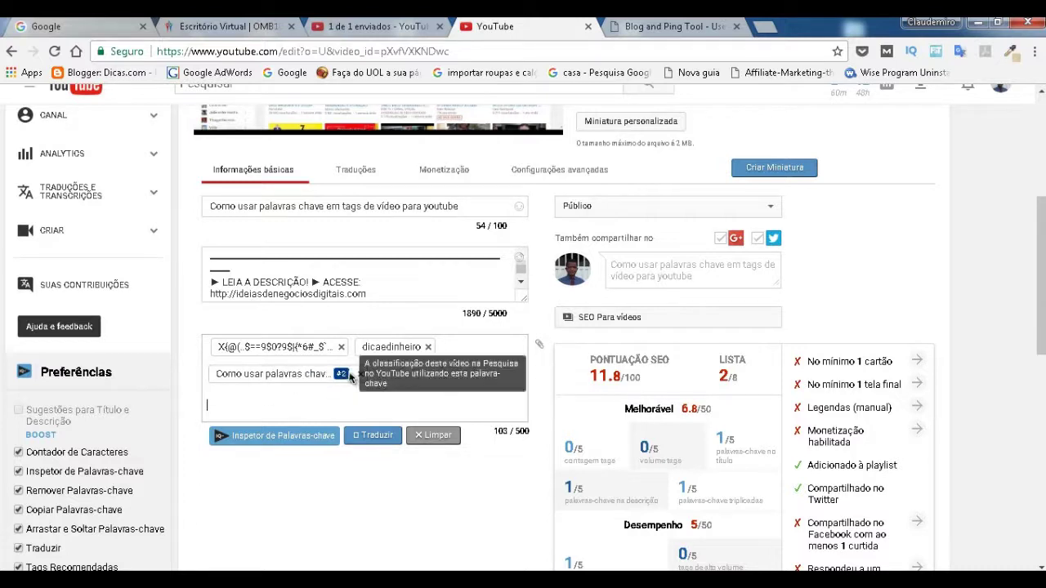
scroll(503, 396, up, 2)
scroll(503, 395, up, 2)
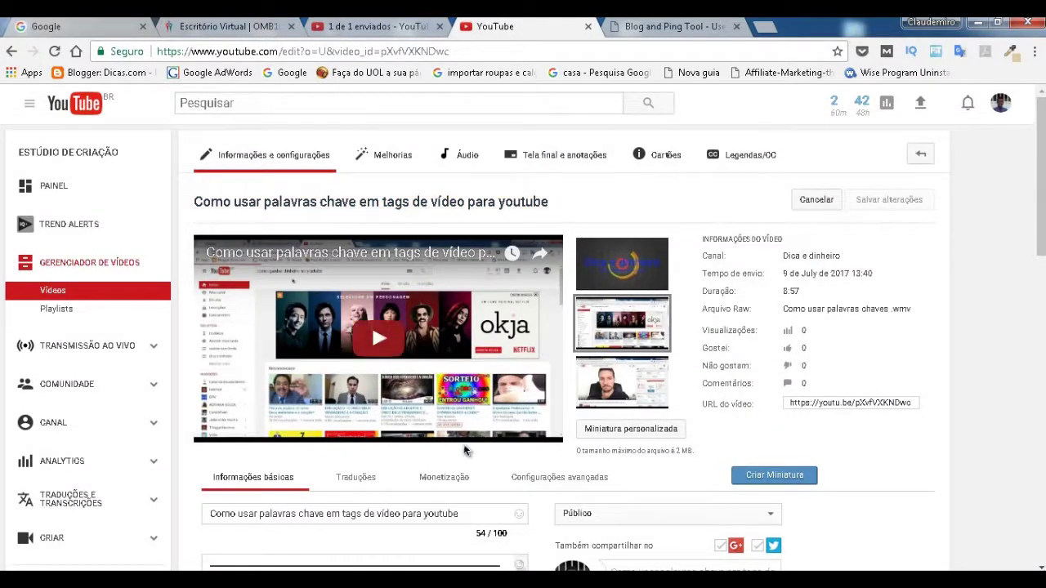
scroll(490, 464, down, 2)
click(515, 538)
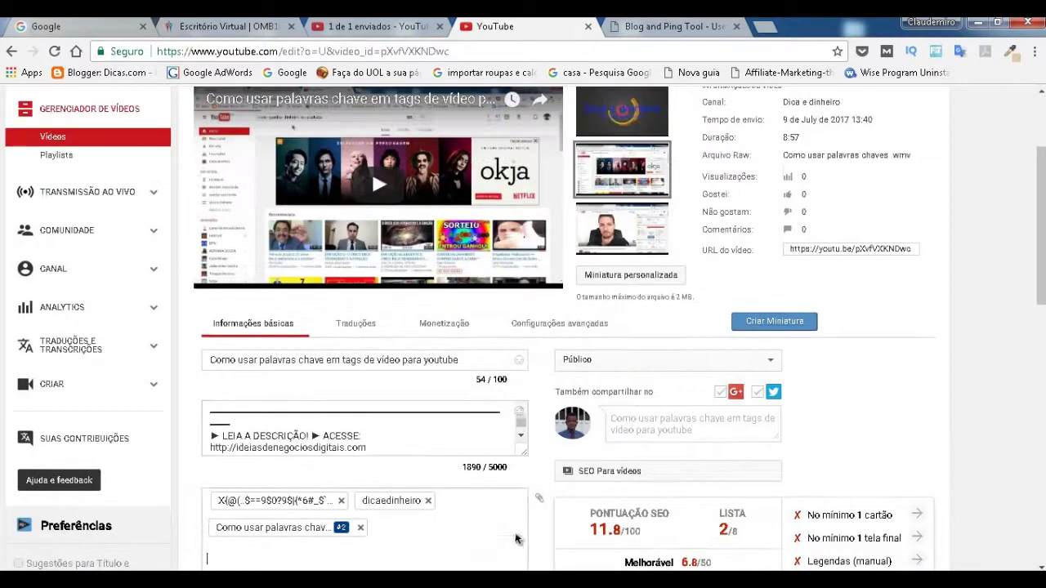
scroll(448, 386, up, 2)
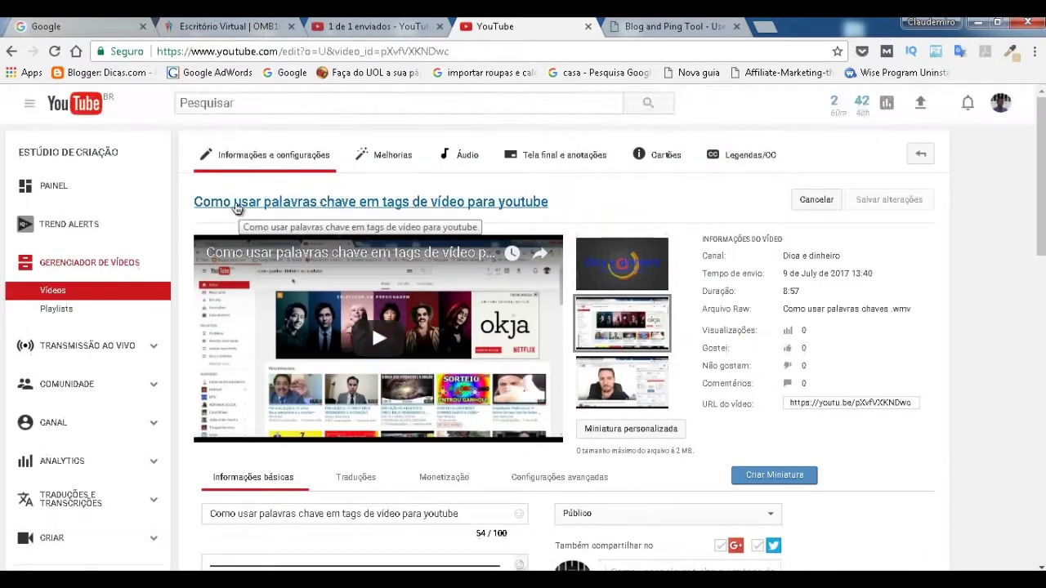
Step: Copy the phrase "Como usar palavras chave em tags" from the video's title field
scroll(226, 461, down, 1)
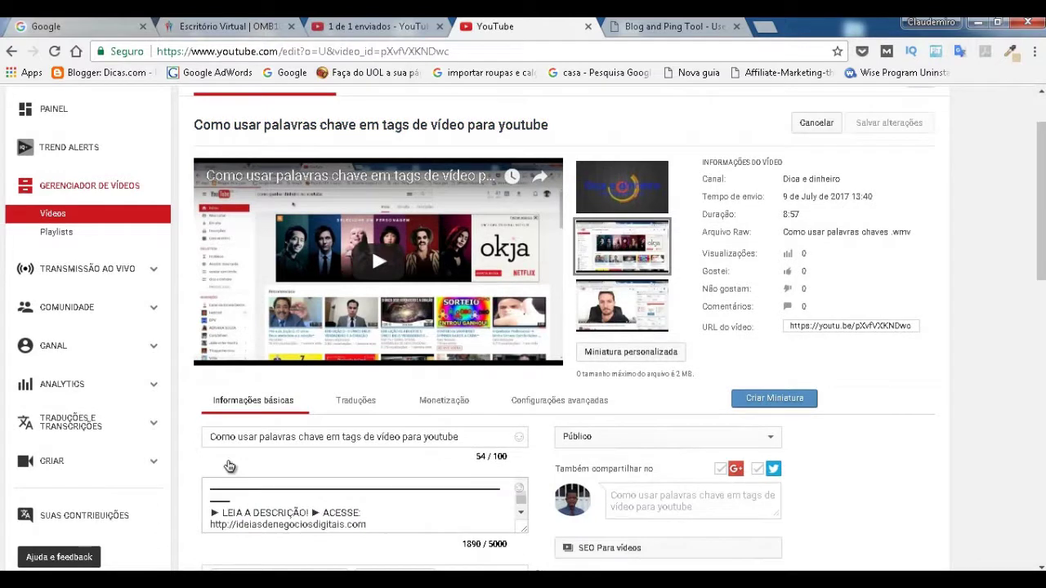
drag(211, 436, 364, 430)
key(ctrl+c)
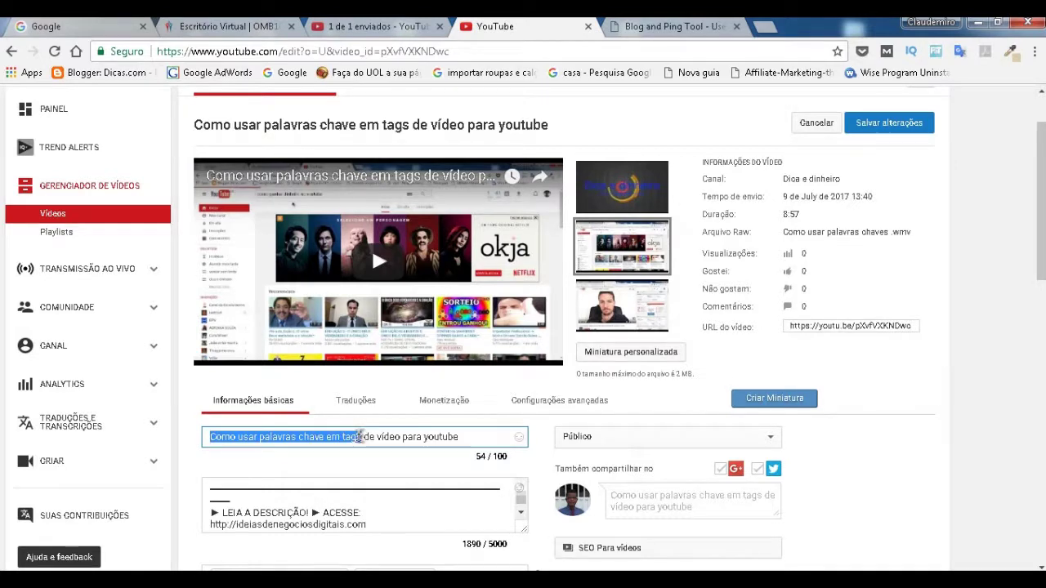
right_click(360, 435)
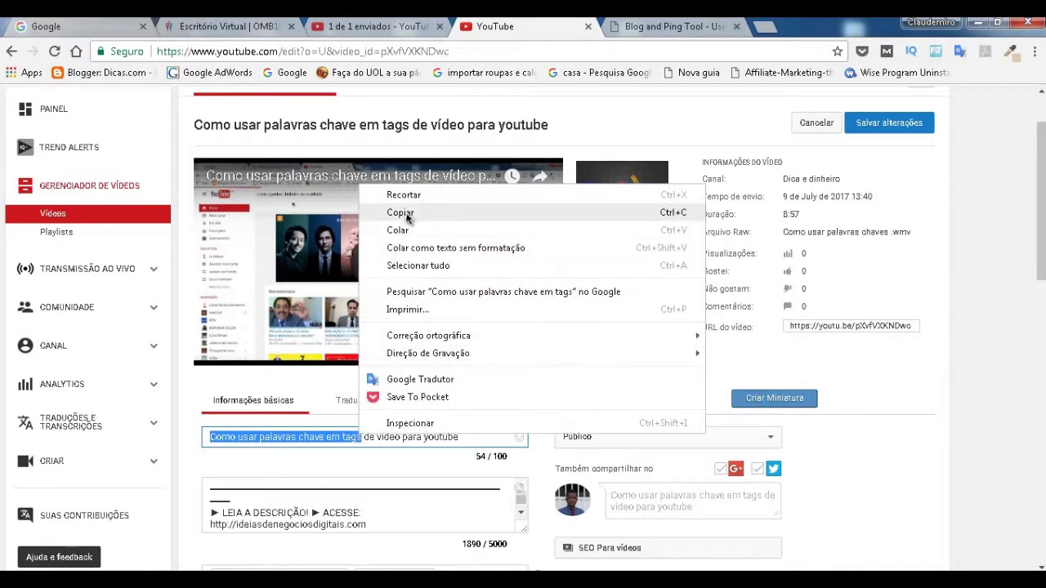
click(406, 215)
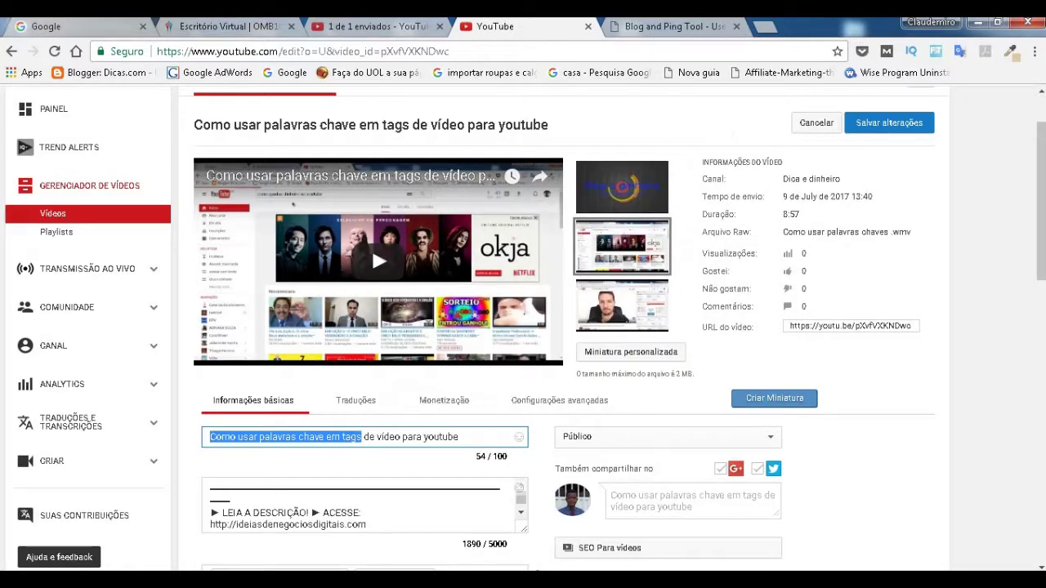
Step: Switch to the signed-out window and search YouTube for "Como usar palavras chave em tags", replacing the previous query
click(864, 498)
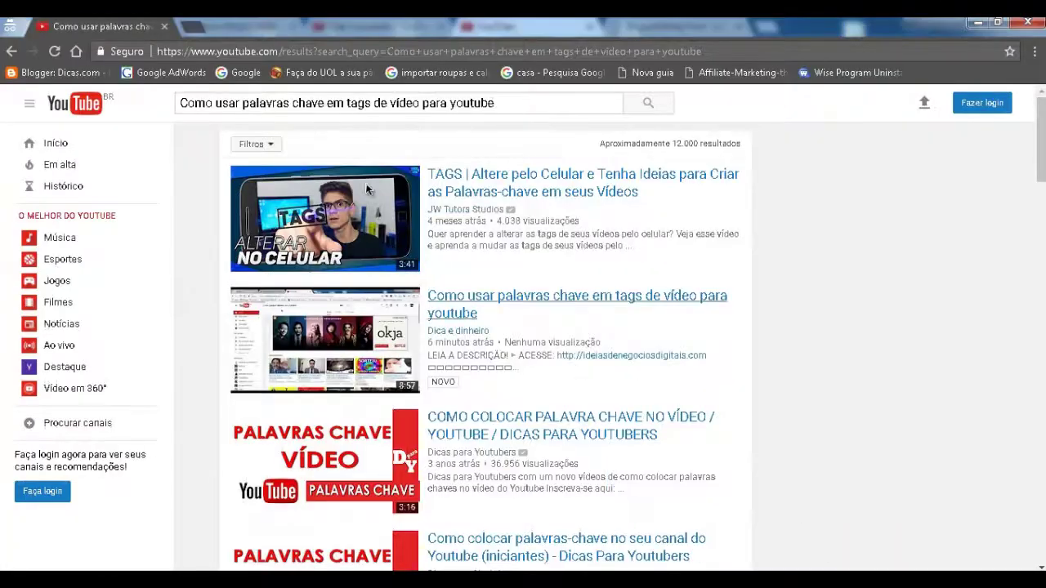
drag(495, 104, 163, 87)
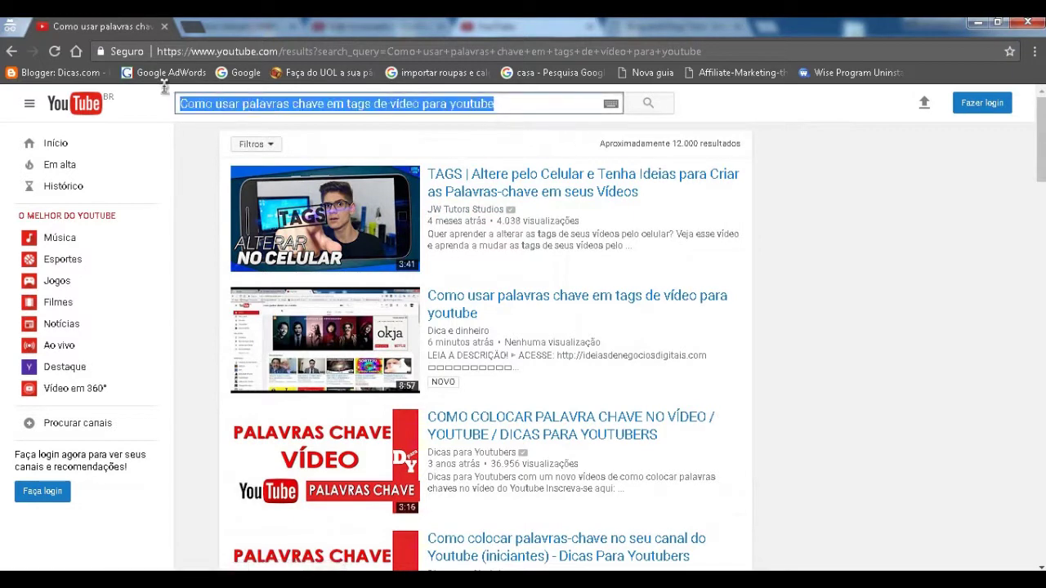
right_click(211, 104)
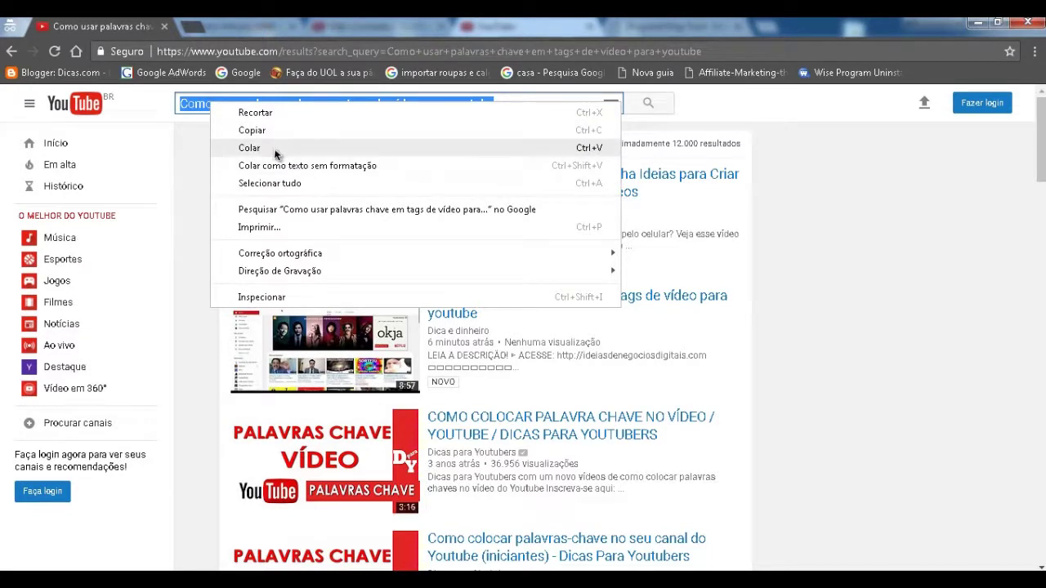
click(275, 155)
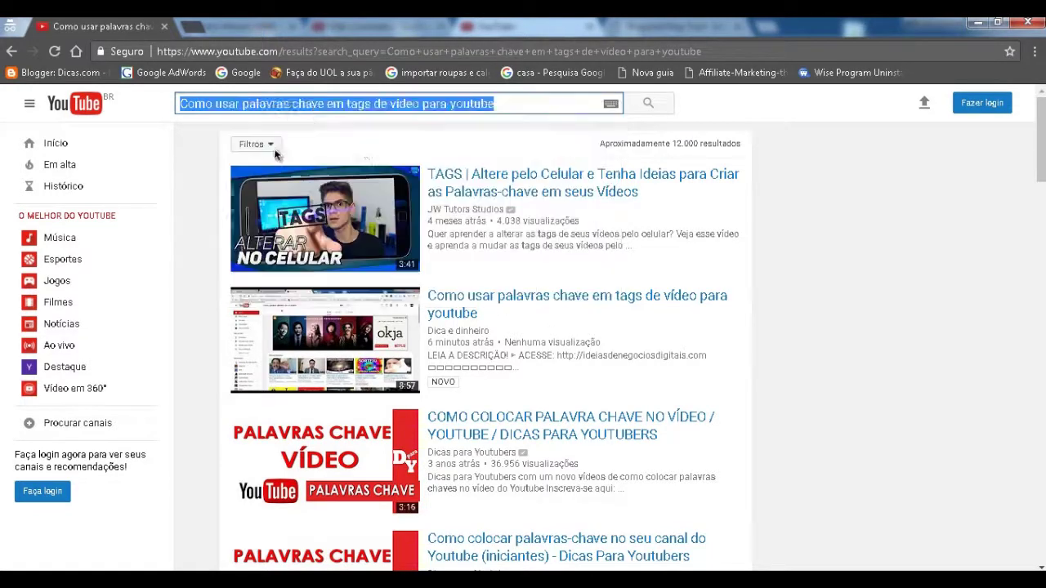
click(641, 108)
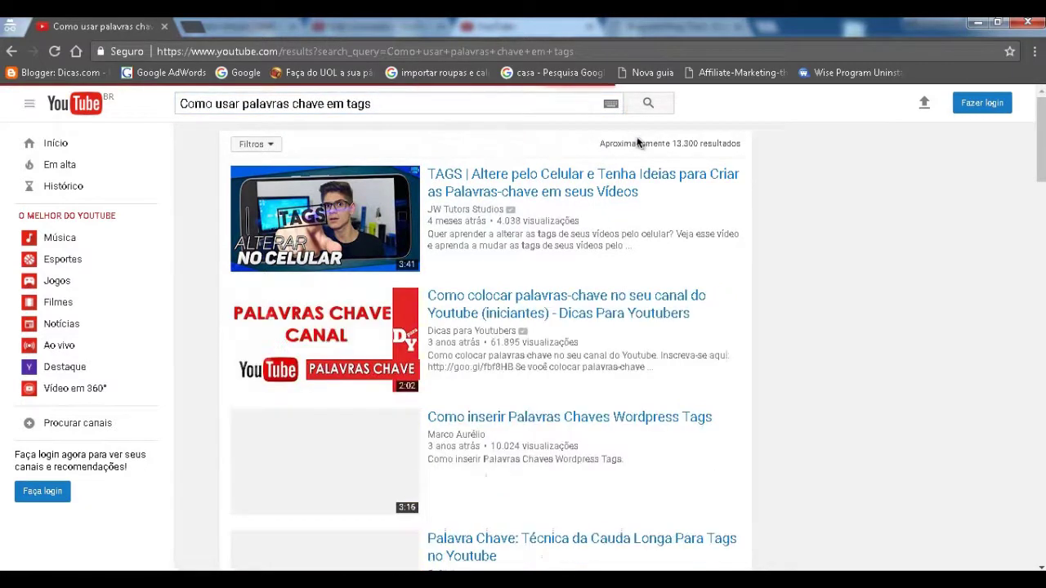
Step: Look through the search results to find the published video's position for the shorter phrase
scroll(411, 352, down, 2)
scroll(411, 352, up, 2)
scroll(411, 351, down, 5)
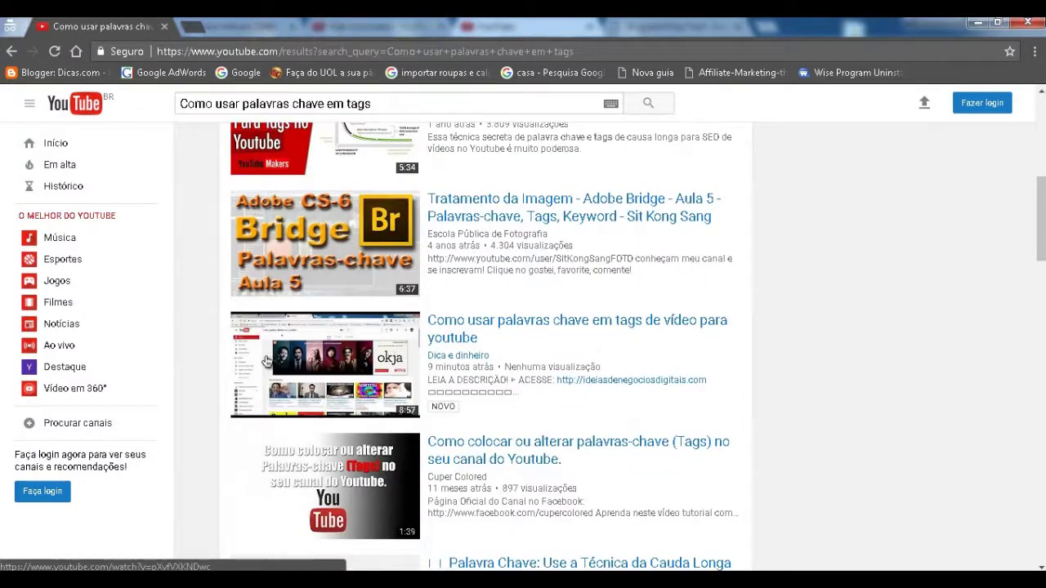
scroll(265, 360, up, 3)
scroll(331, 237, up, 2)
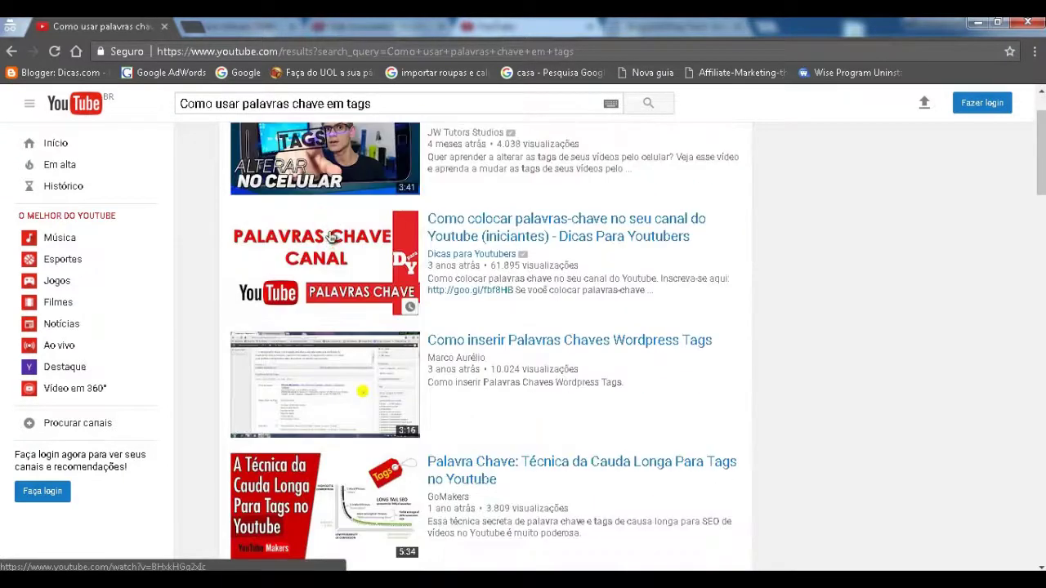
scroll(327, 401, down, 1)
scroll(325, 411, down, 4)
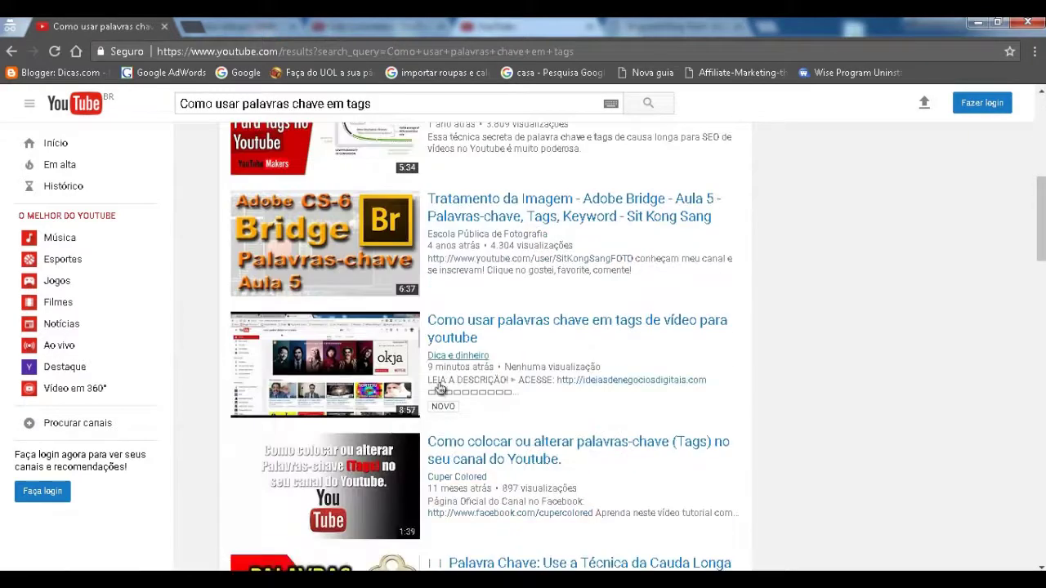
scroll(445, 343, up, 3)
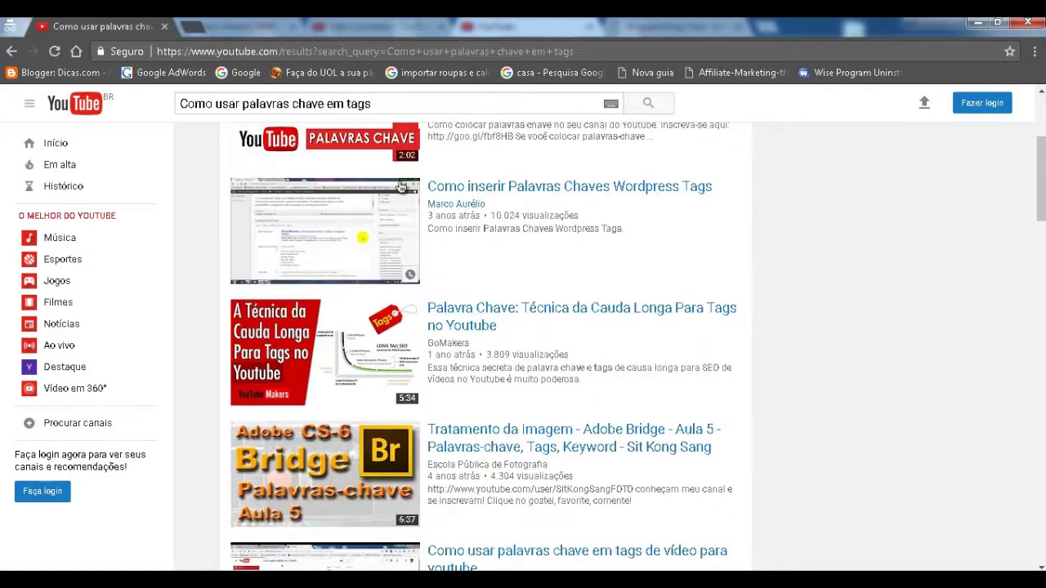
Step: Copy the search phrase "Como usar palavras chave em tags" and return to the video's edit page
drag(372, 103, 180, 103)
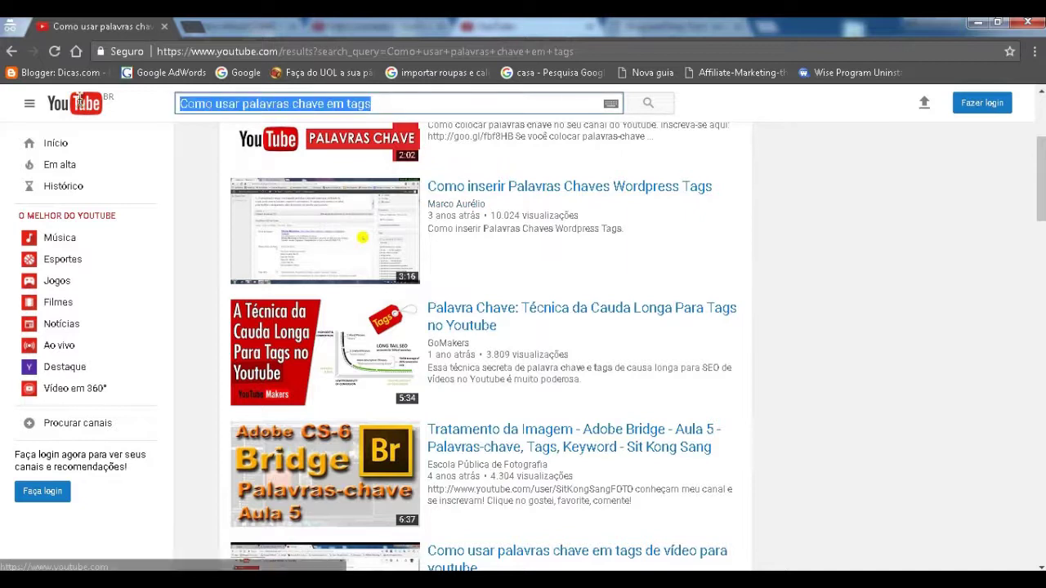
right_click(248, 106)
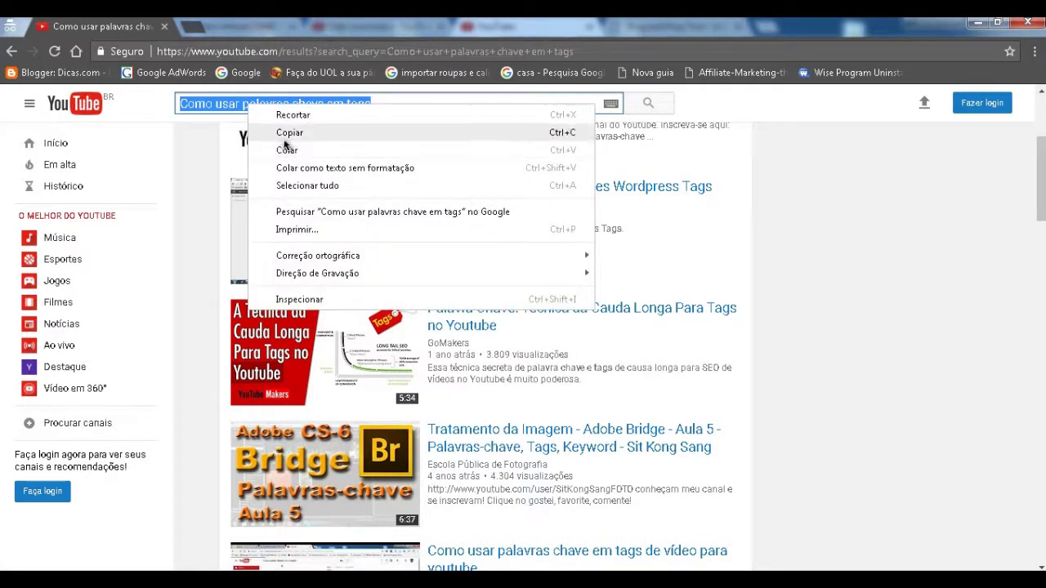
click(288, 133)
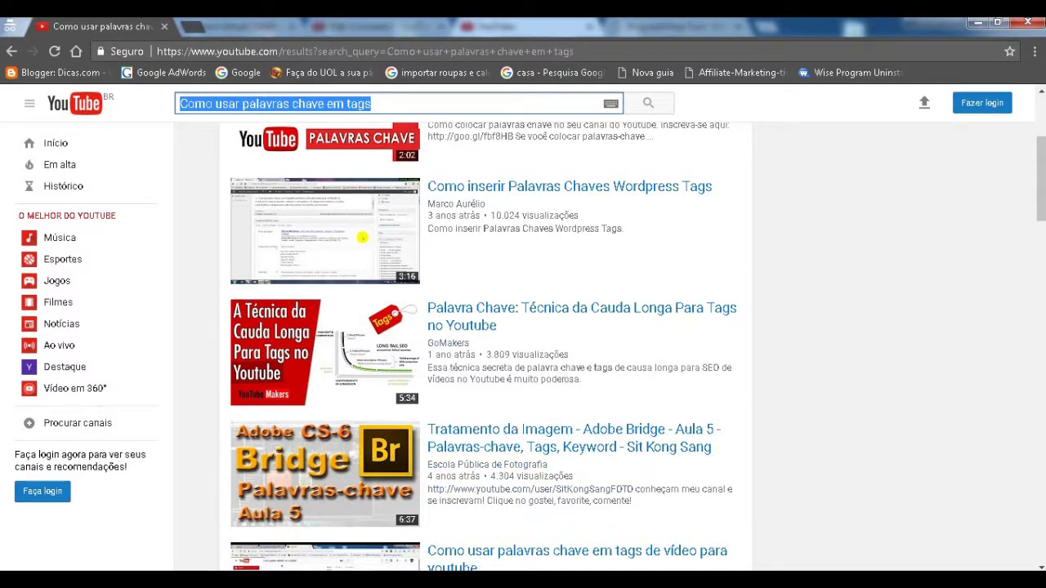
click(673, 516)
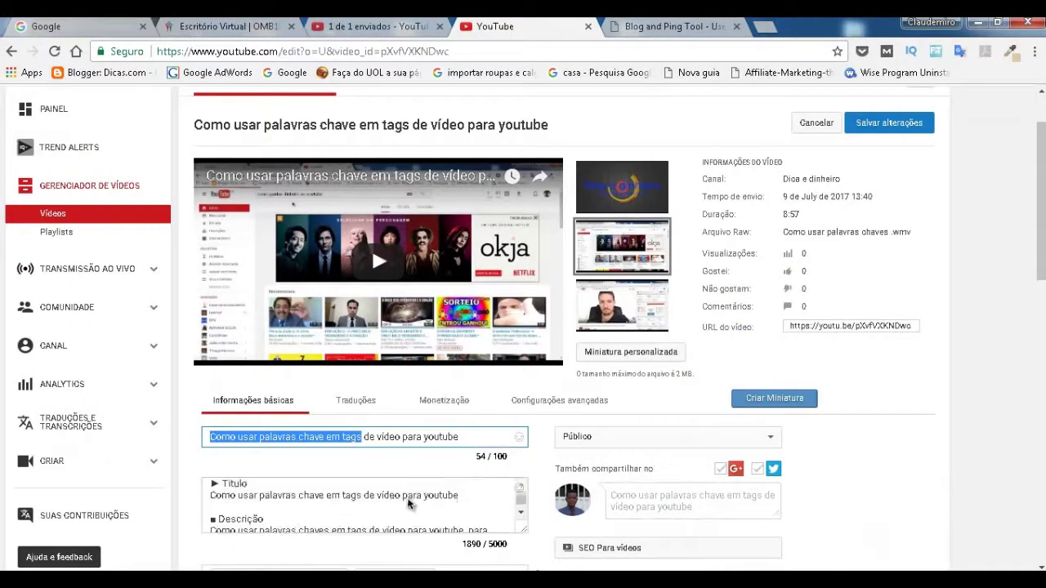
Step: Add "Como usar palavras chave em tags" as a new tag of the video and save the changes
scroll(576, 472, down, 3)
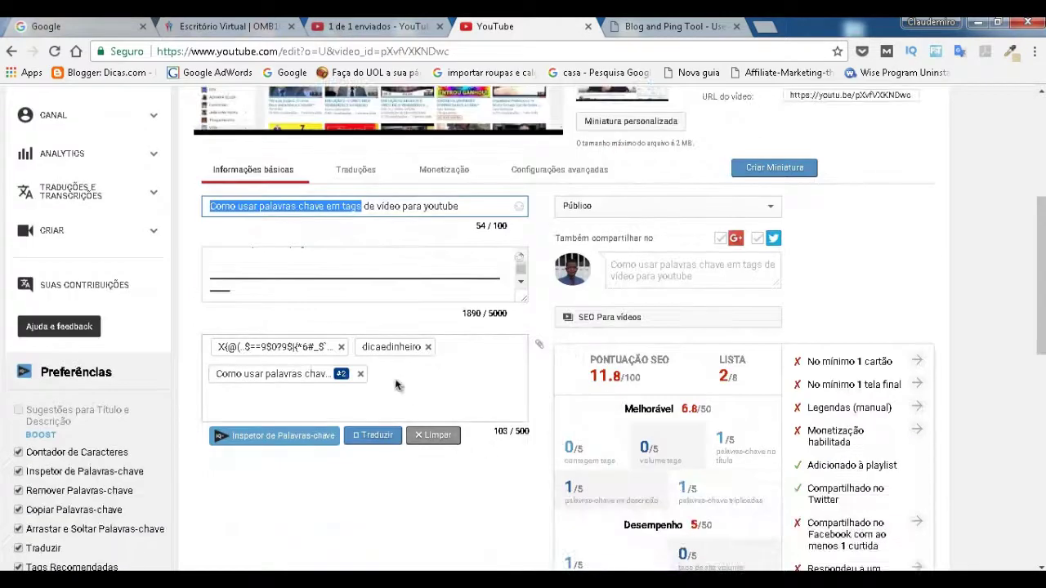
click(389, 400)
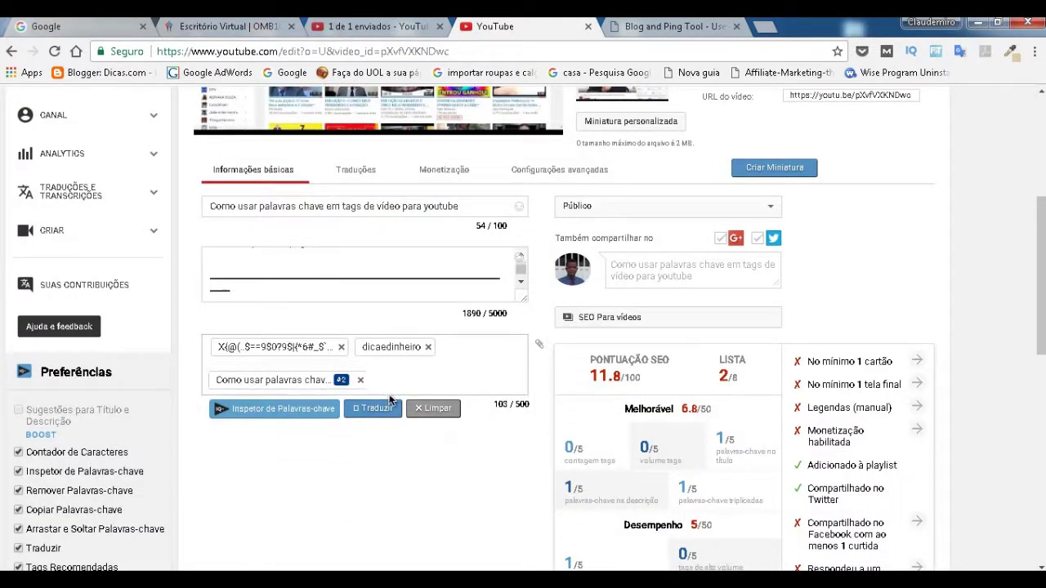
key(ctrl+v)
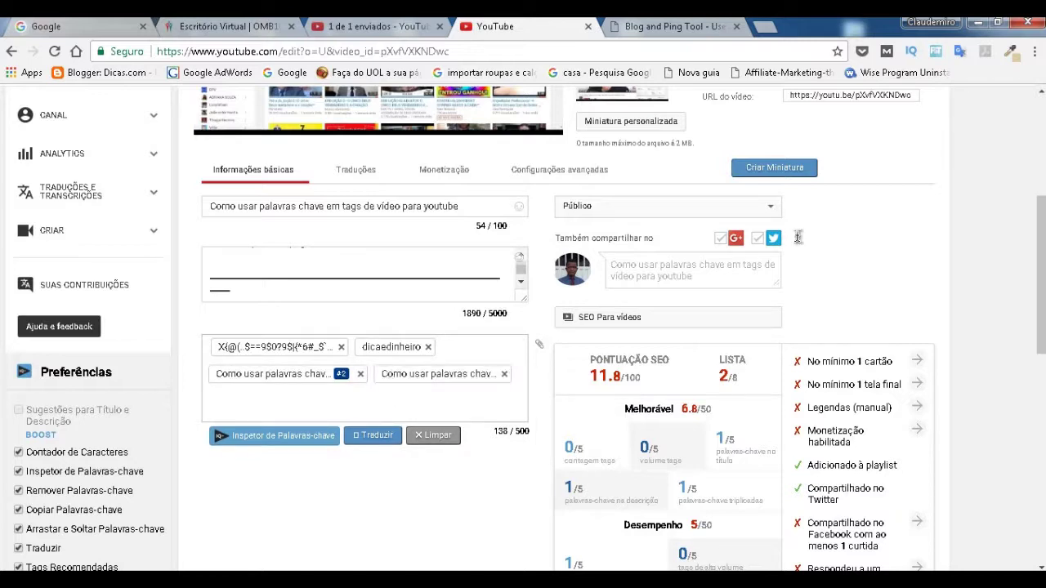
scroll(797, 238, up, 4)
click(913, 211)
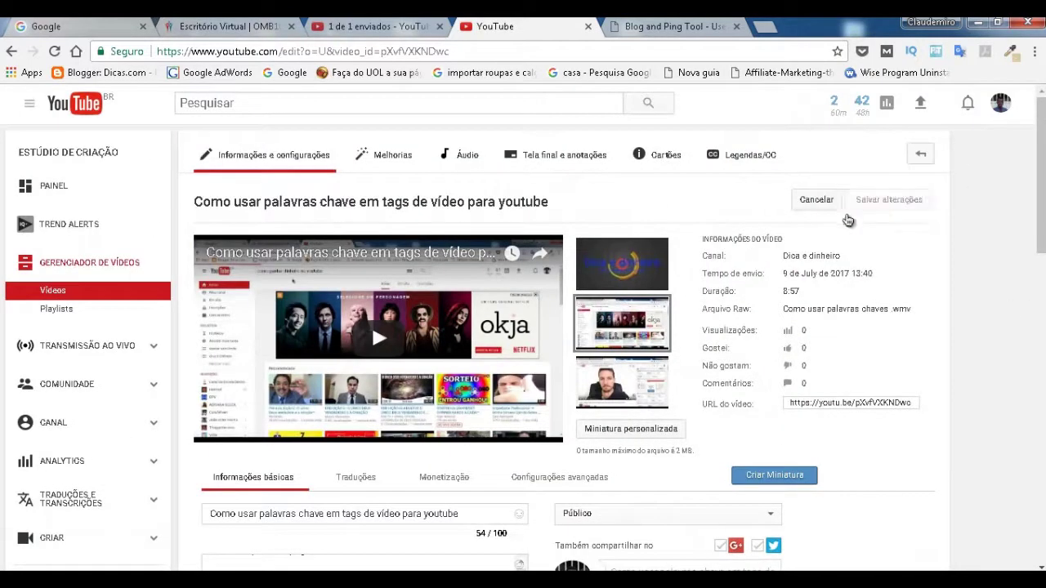
Step: Paste the copied phrase into a blank Notepad document and change its ending so it reads "Como usar palavras chave de vídeos"
scroll(796, 218, down, 3)
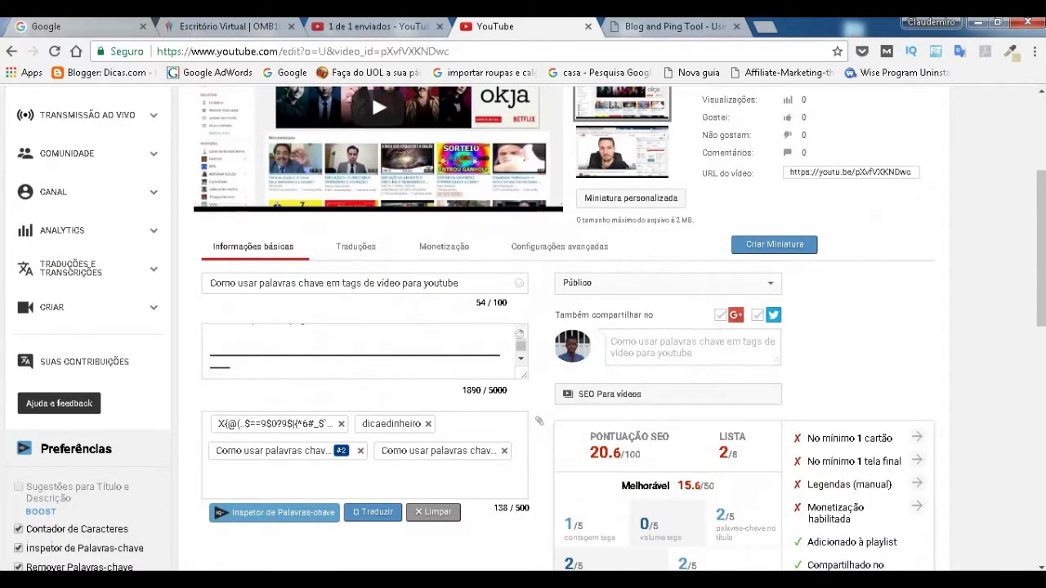
mouse_move(112, 581)
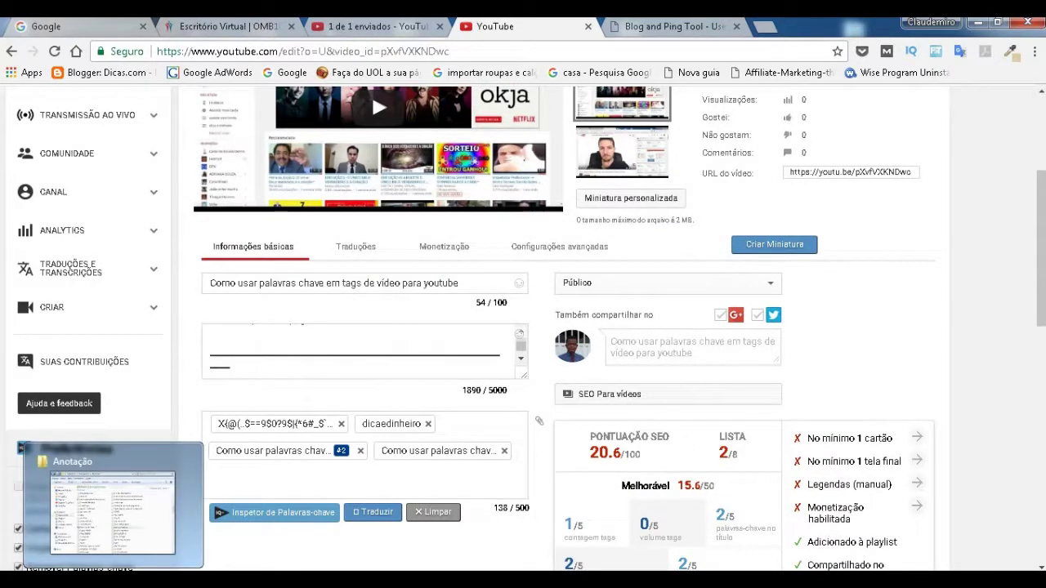
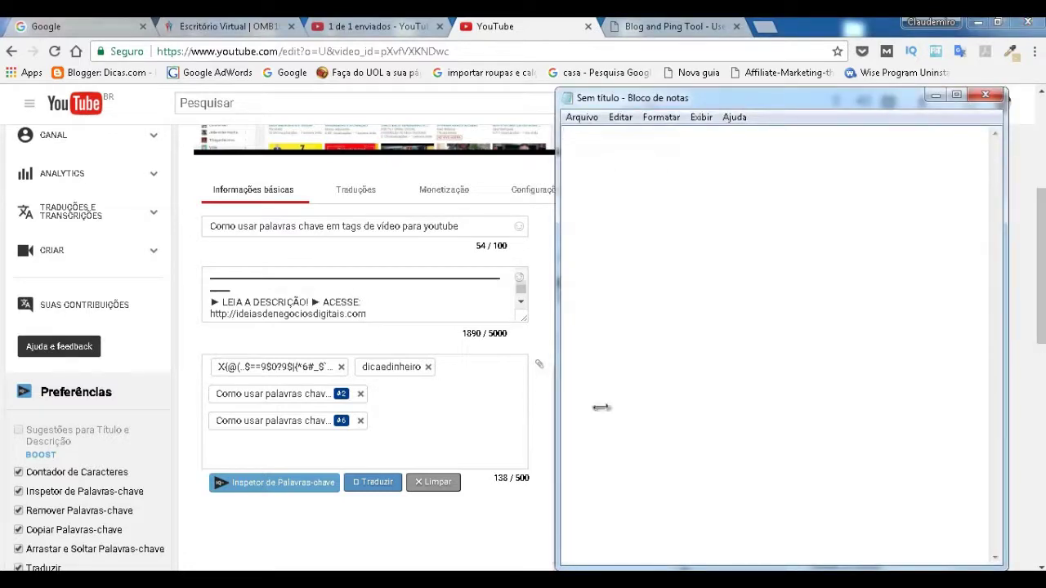
right_click(627, 219)
click(720, 285)
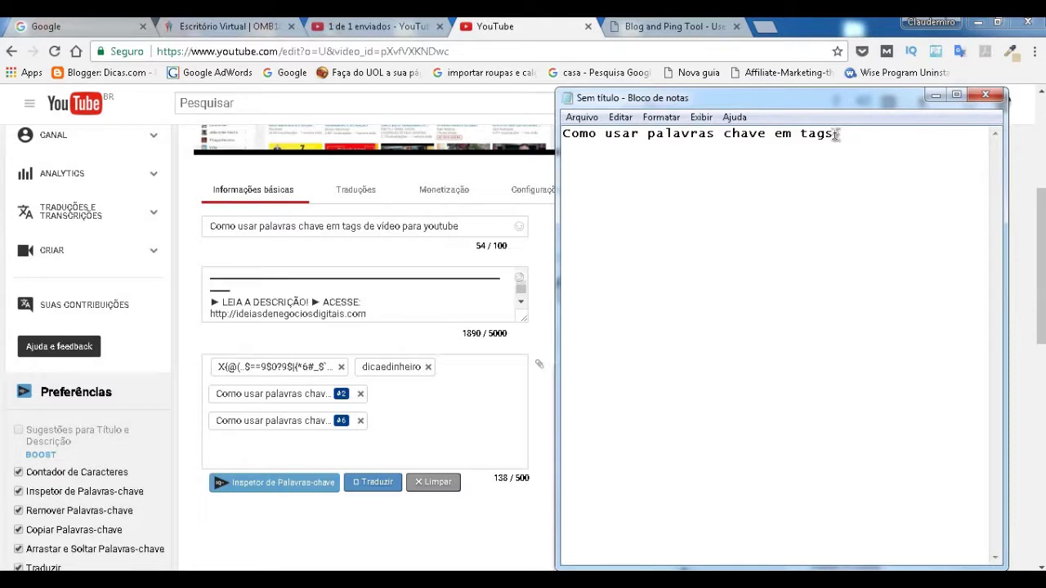
drag(835, 135, 772, 135)
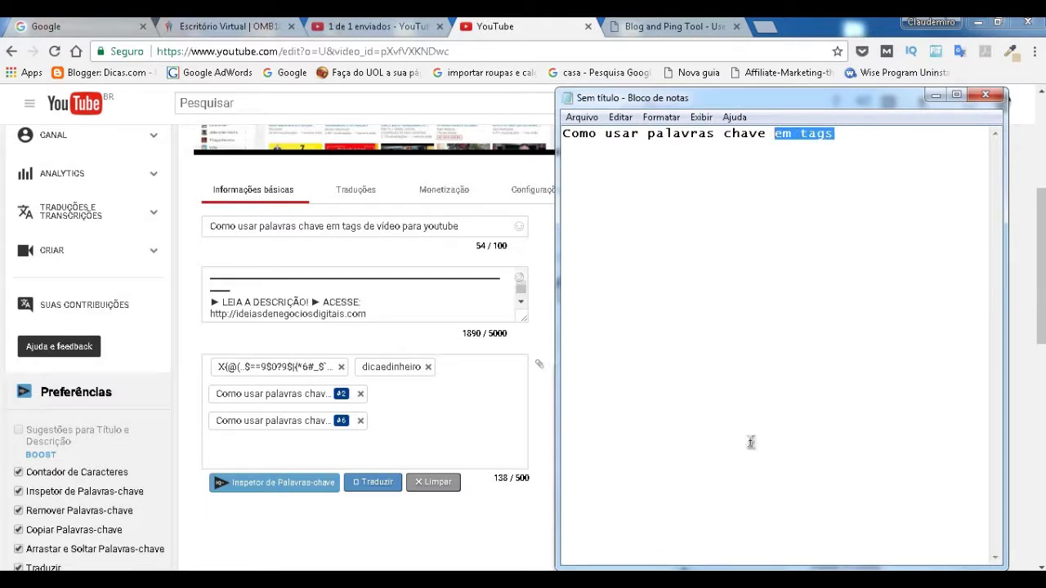
text(deo)
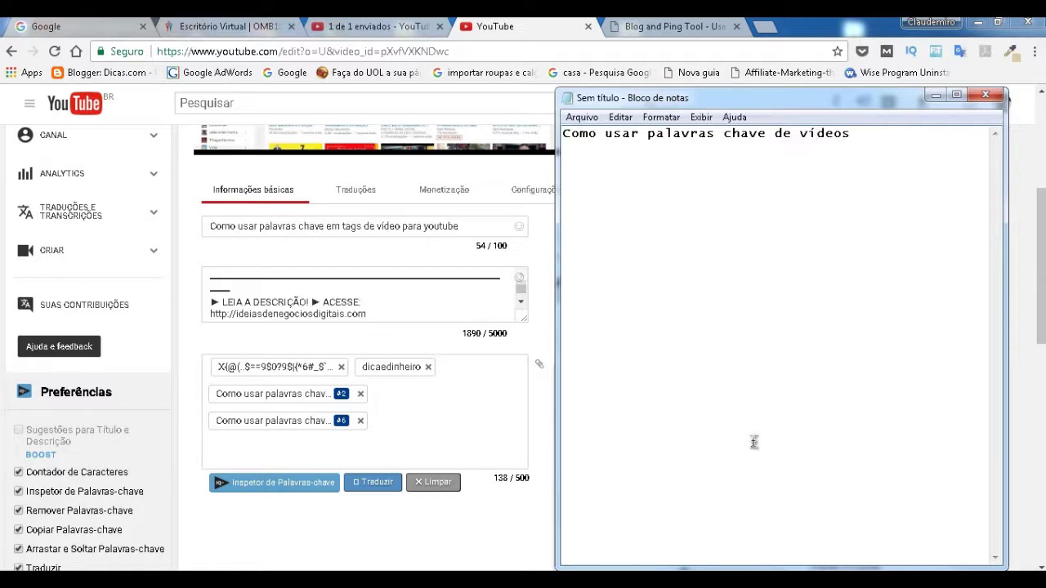
Step: Copy the reworded phrase "Como usar palavras chave de vídeos" from Notepad and minimize Notepad
drag(864, 133, 561, 137)
right_click(600, 129)
click(654, 192)
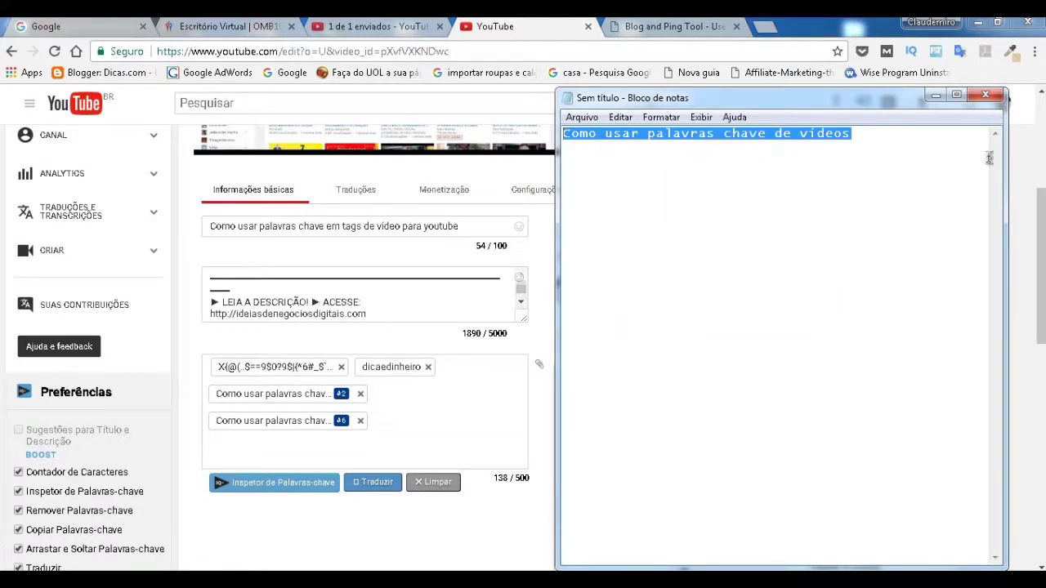
click(935, 97)
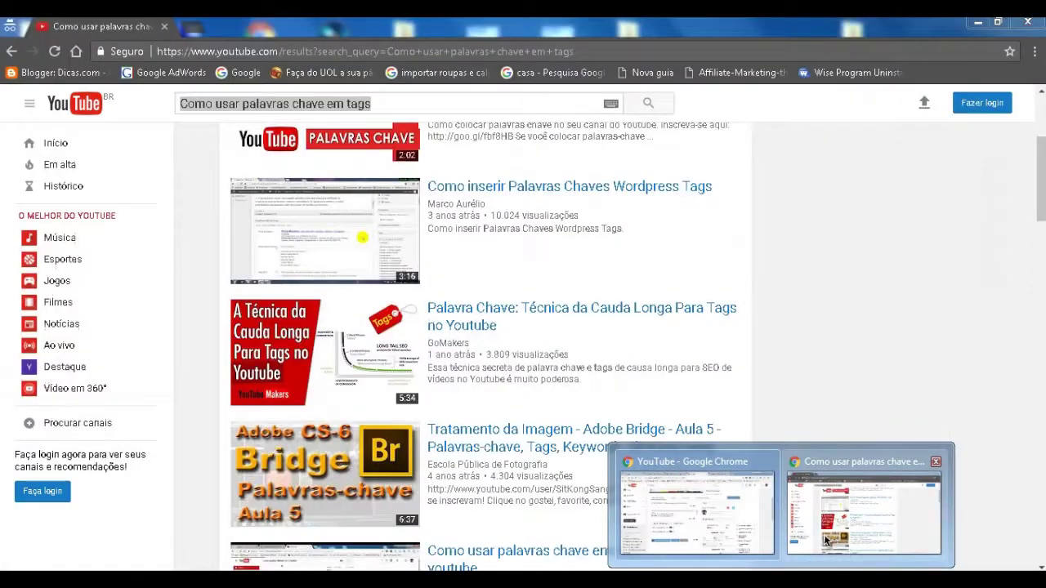
Step: Search YouTube for "Como usar palavras chave de vídeos" in the signed-out window and locate the published video among the results
click(821, 531)
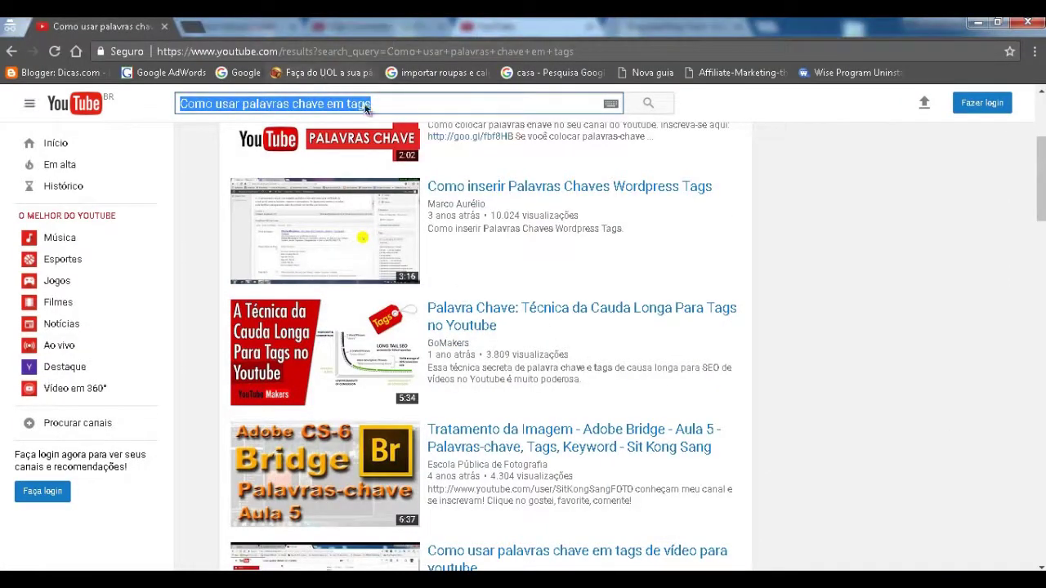
right_click(391, 98)
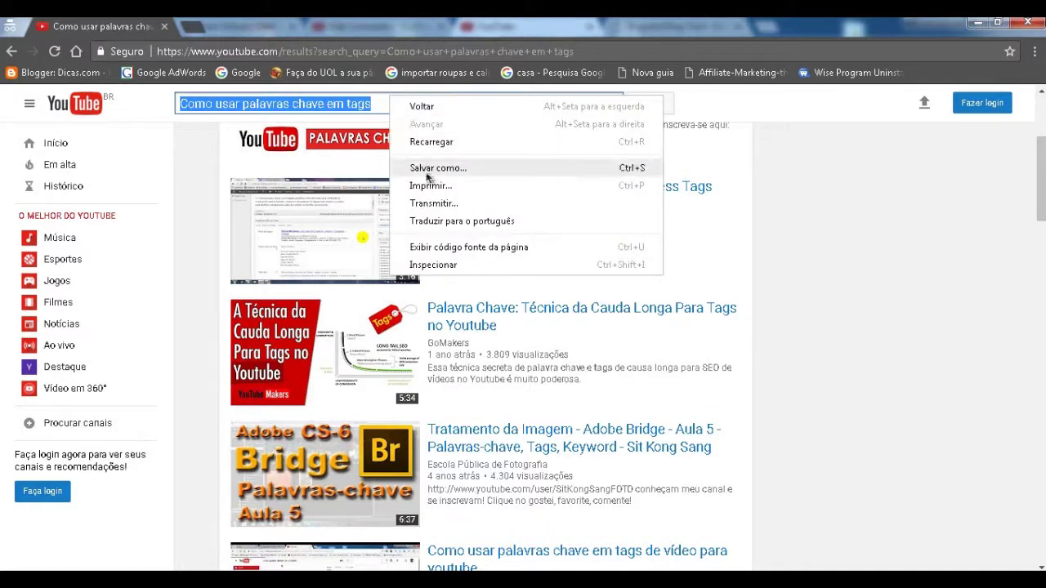
click(376, 103)
drag(376, 103, 155, 90)
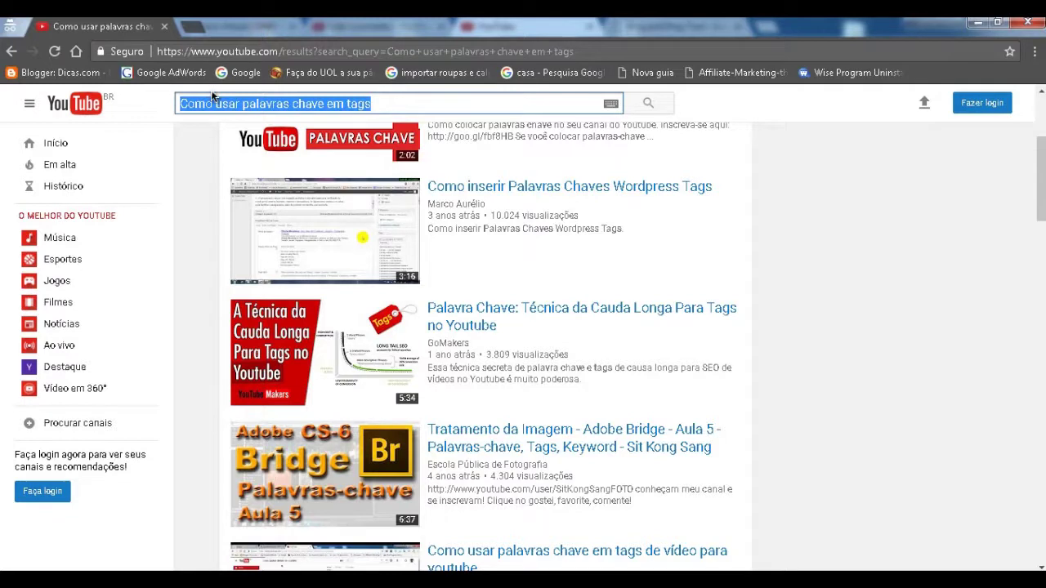
key(ctrl+v)
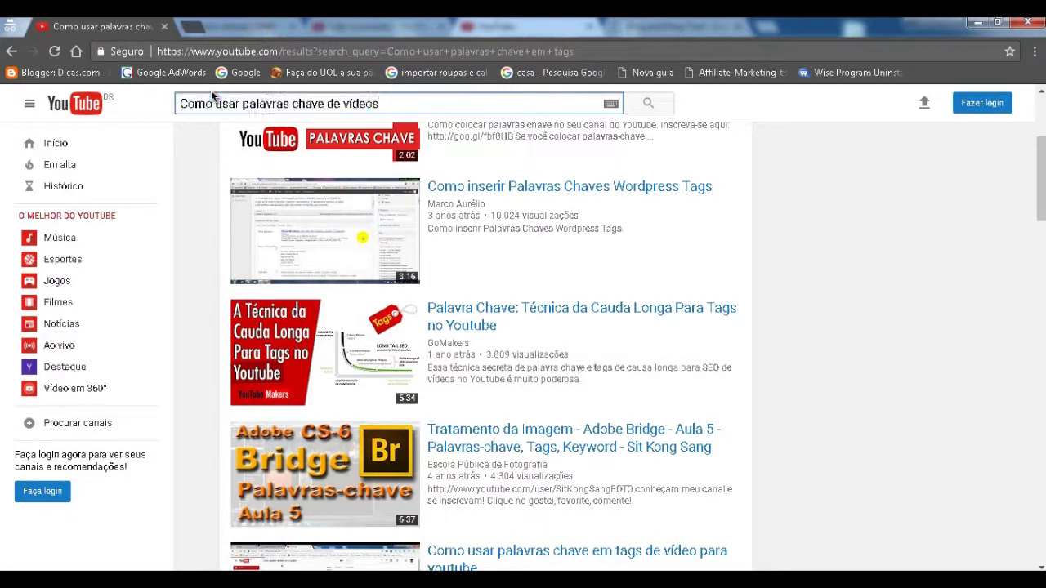
click(654, 114)
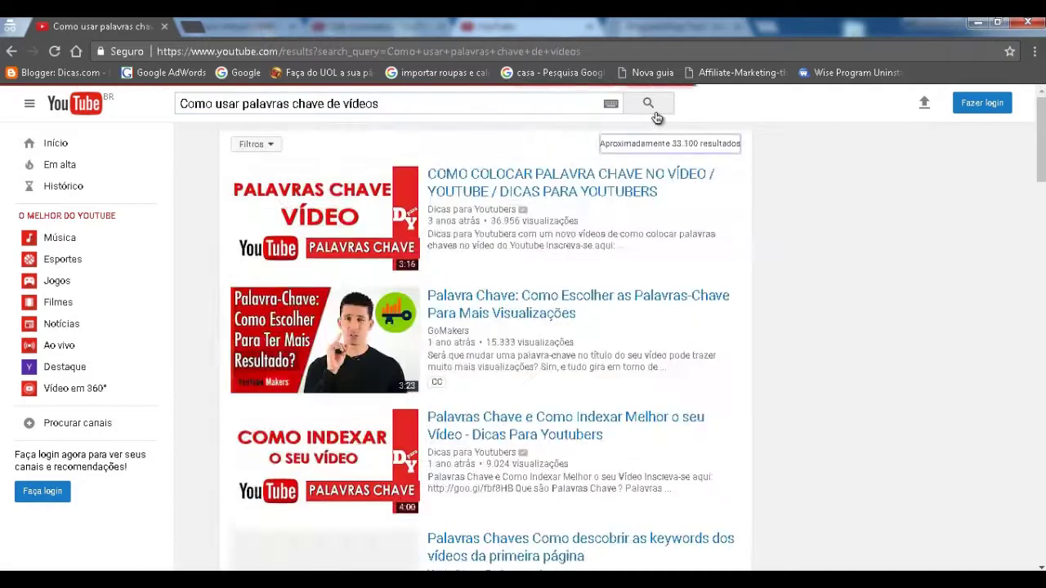
scroll(490, 302, down, 8)
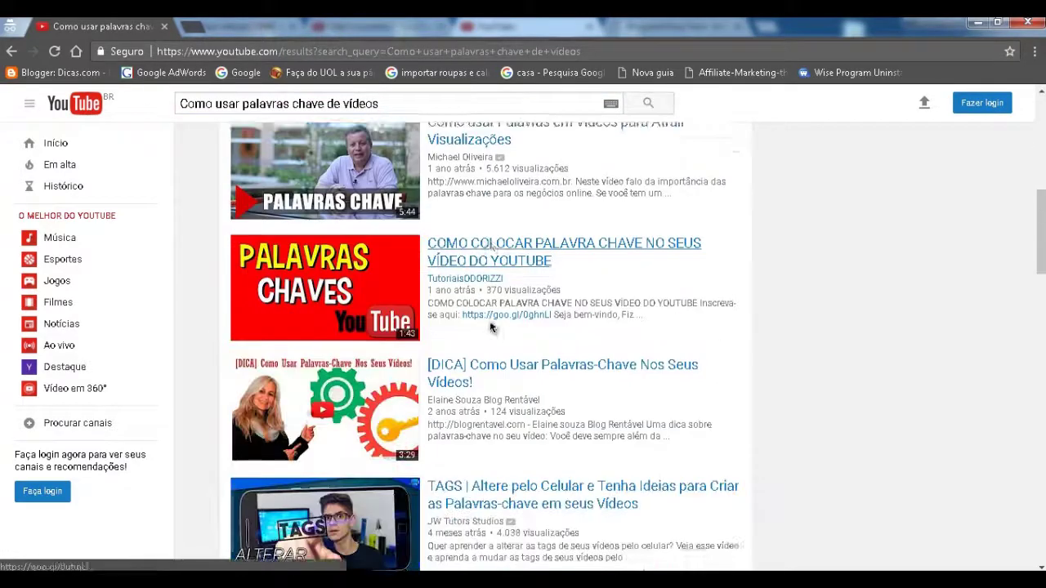
scroll(496, 316, down, 5)
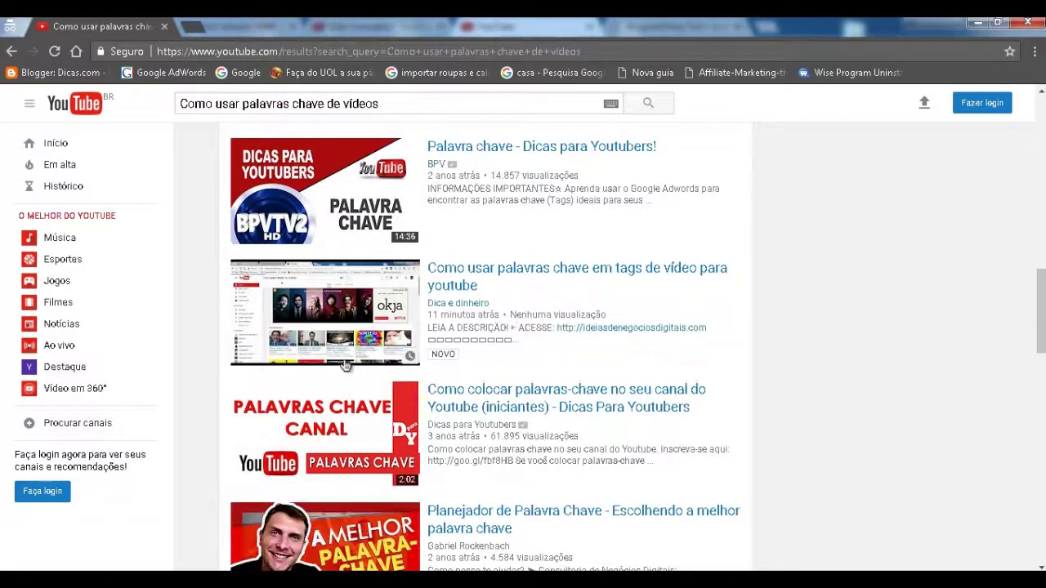
scroll(416, 377, up, 2)
scroll(421, 431, up, 1)
scroll(392, 311, down, 1)
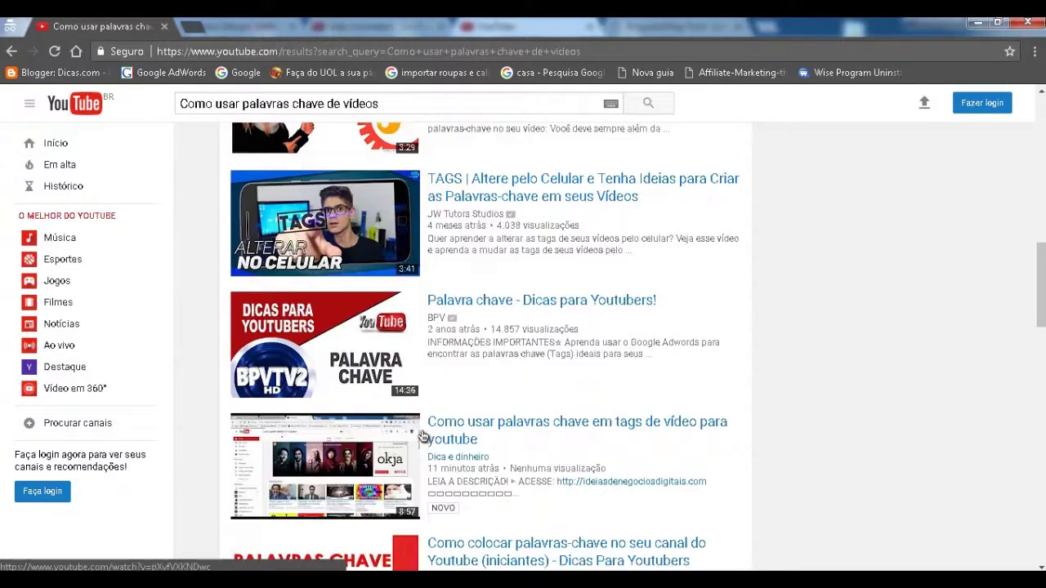
Step: Copy the search phrase "Como usar palavras chave de vídeos" and return to the video's edit page
drag(377, 103, 106, 106)
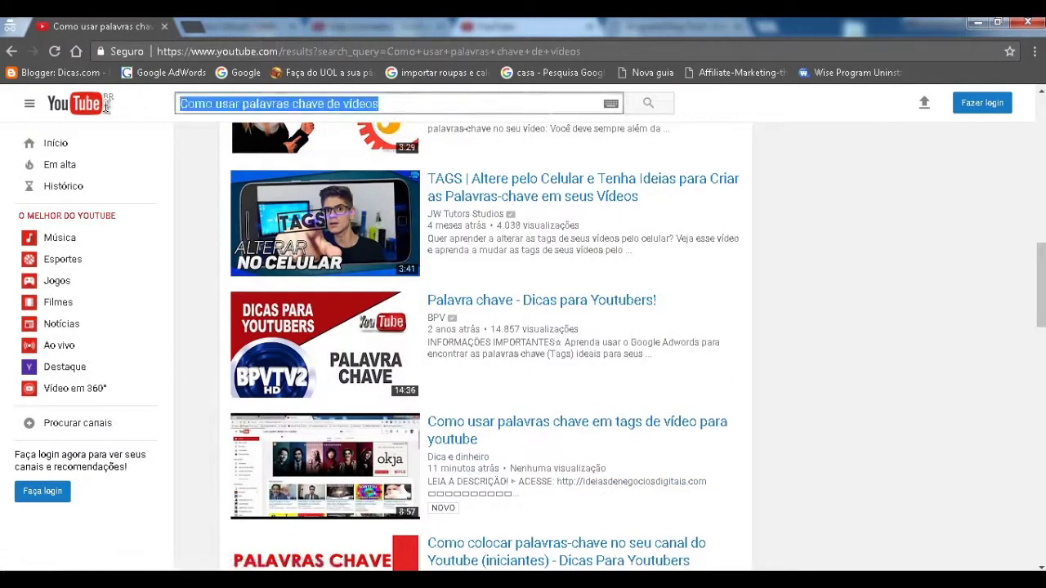
right_click(252, 102)
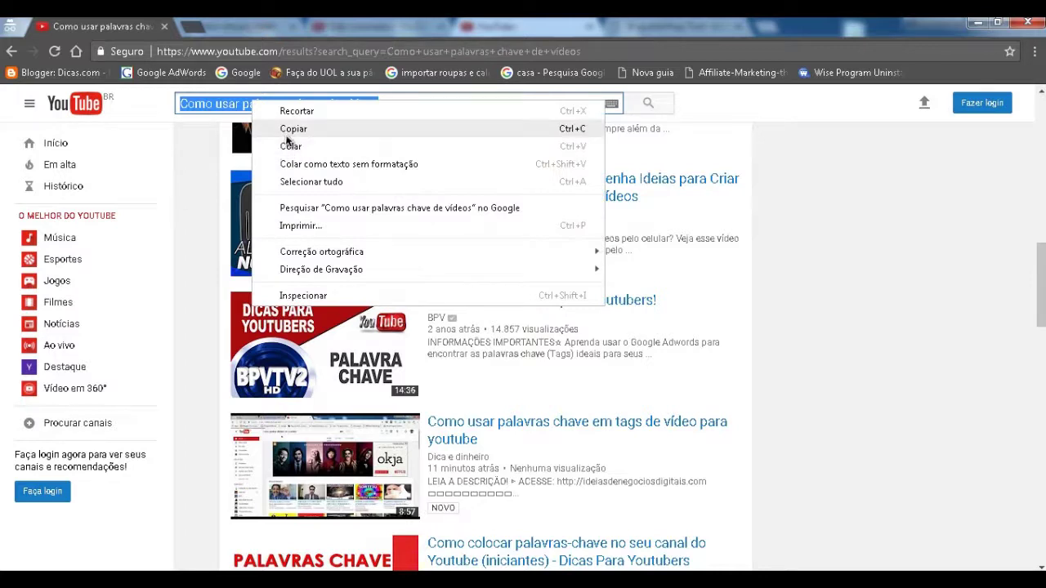
click(292, 129)
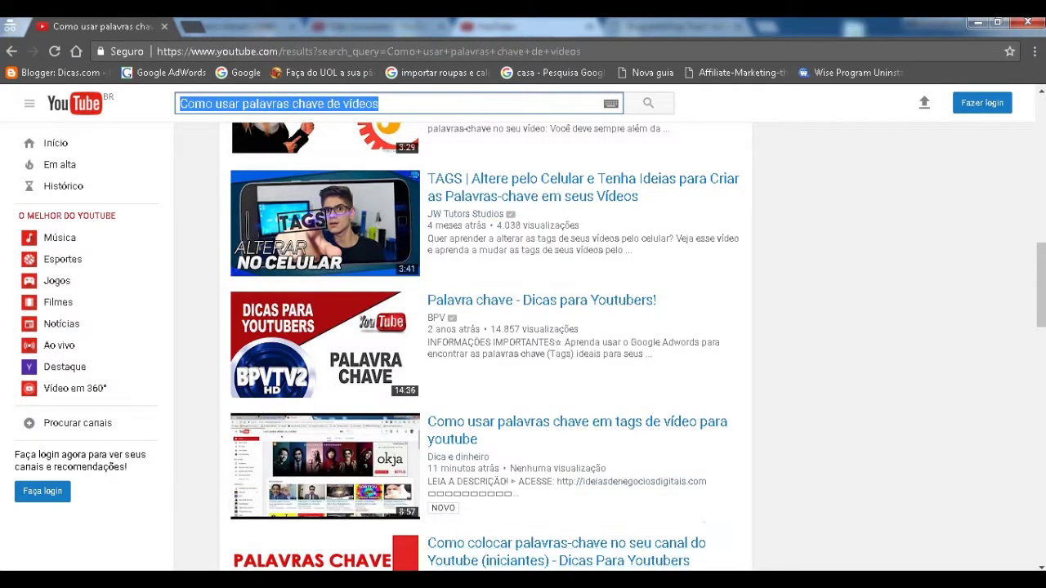
click(613, 507)
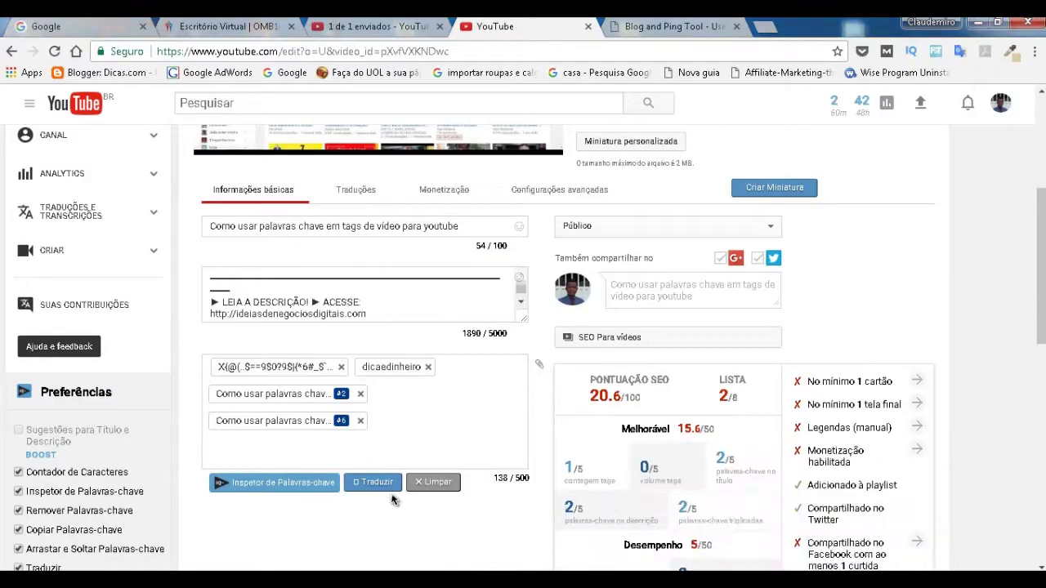
Step: Add "Como usar palavras chave de vídeos" as a new tag of the video and save the changes
click(386, 445)
right_click(384, 446)
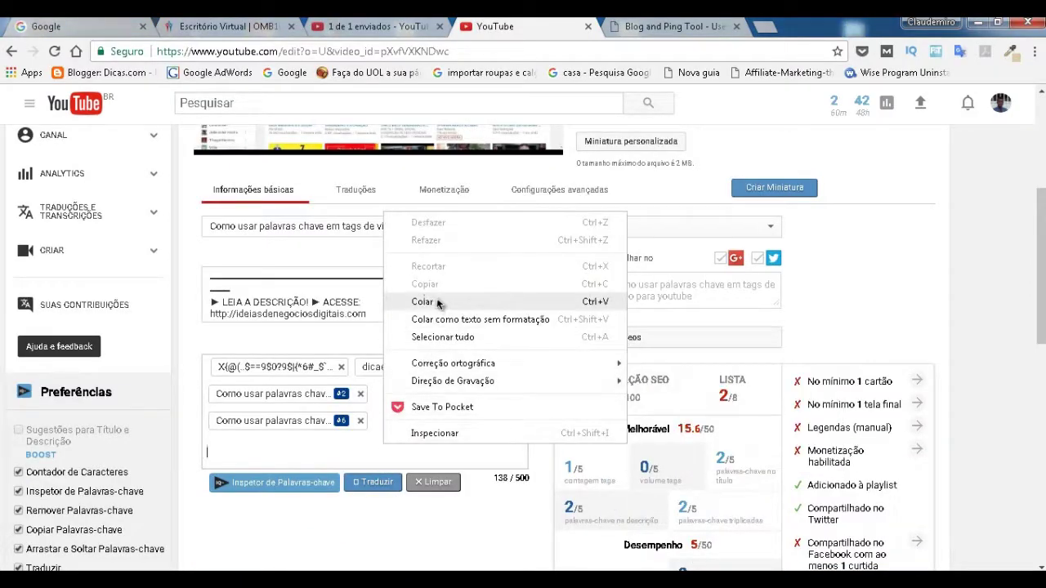
click(413, 302)
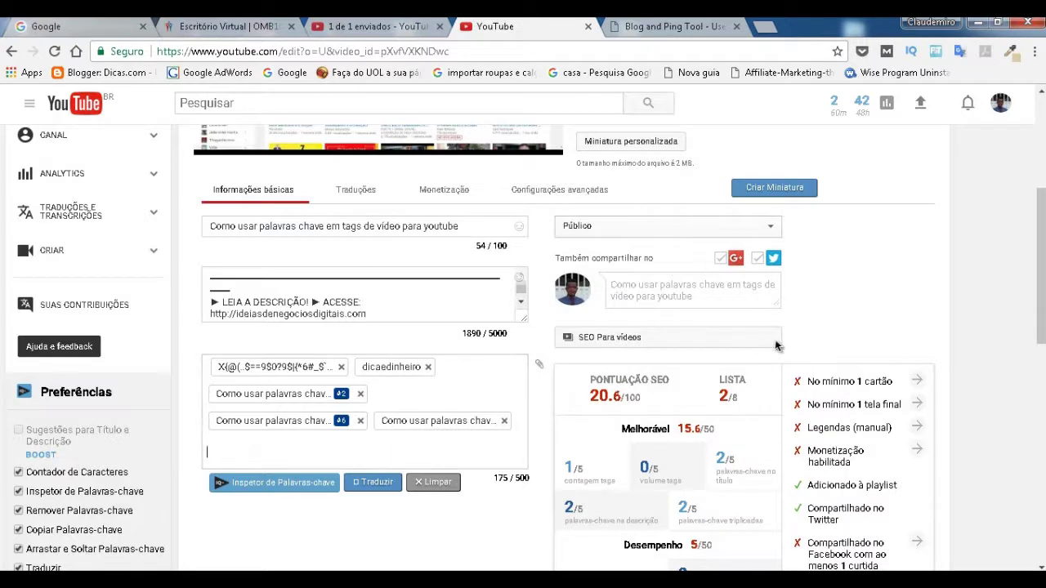
scroll(711, 277, up, 3)
click(868, 143)
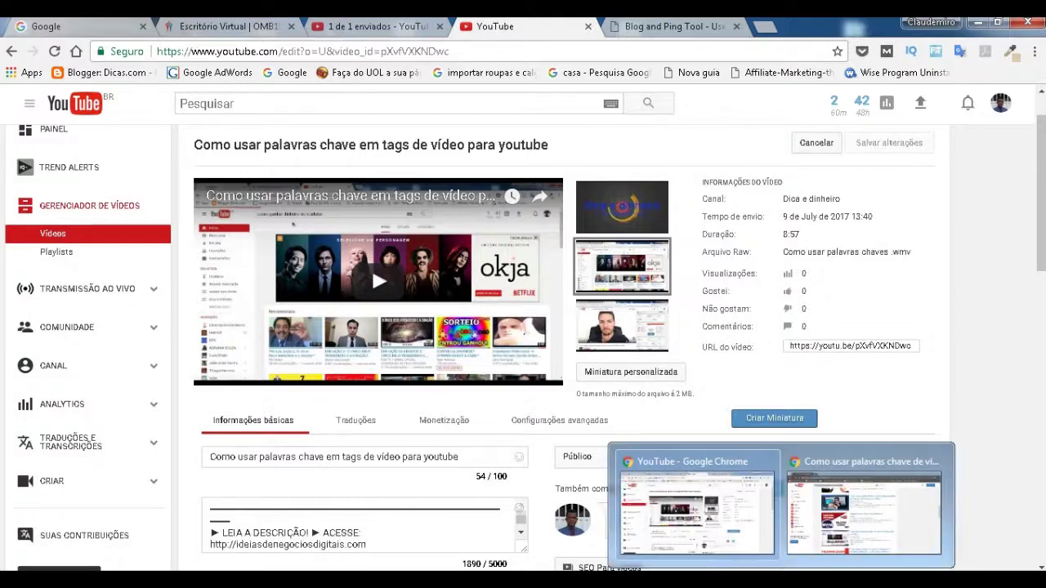
Step: In the signed-out window, extend the search to "Como usar palavras chave de vídeos no youtube" and locate the published video among the results
click(908, 511)
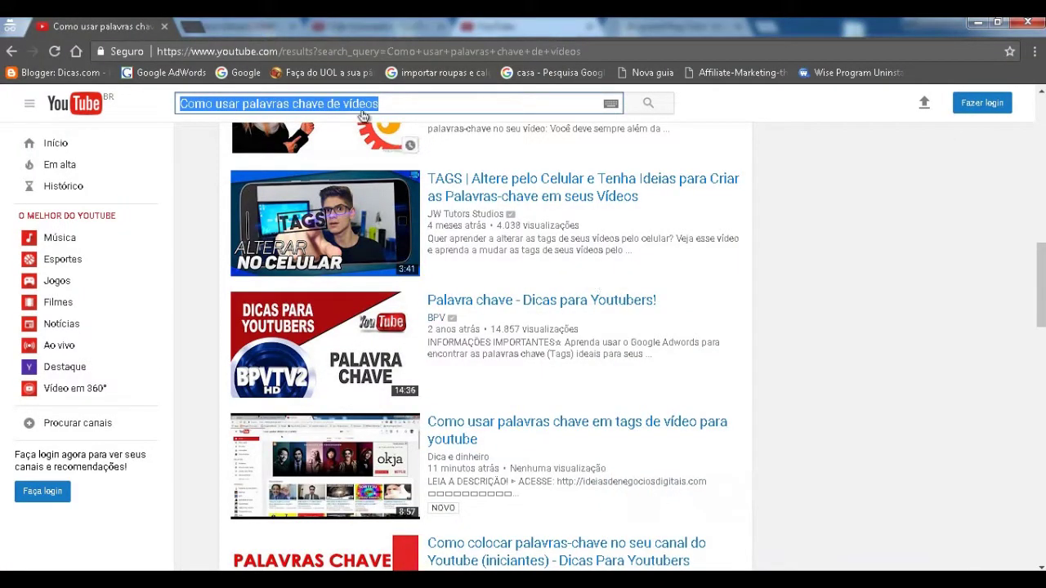
click(391, 100)
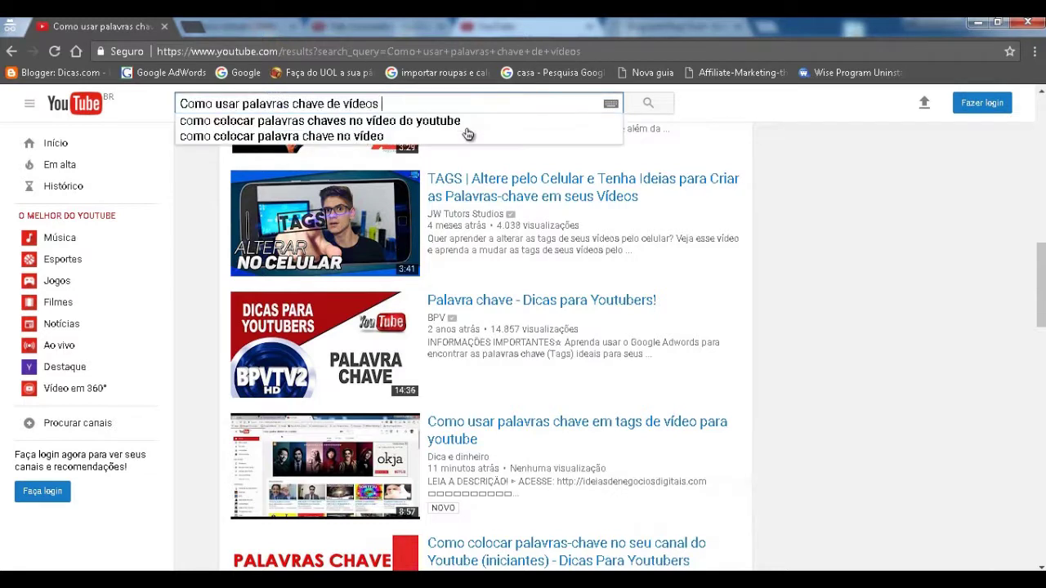
text(no youtube)
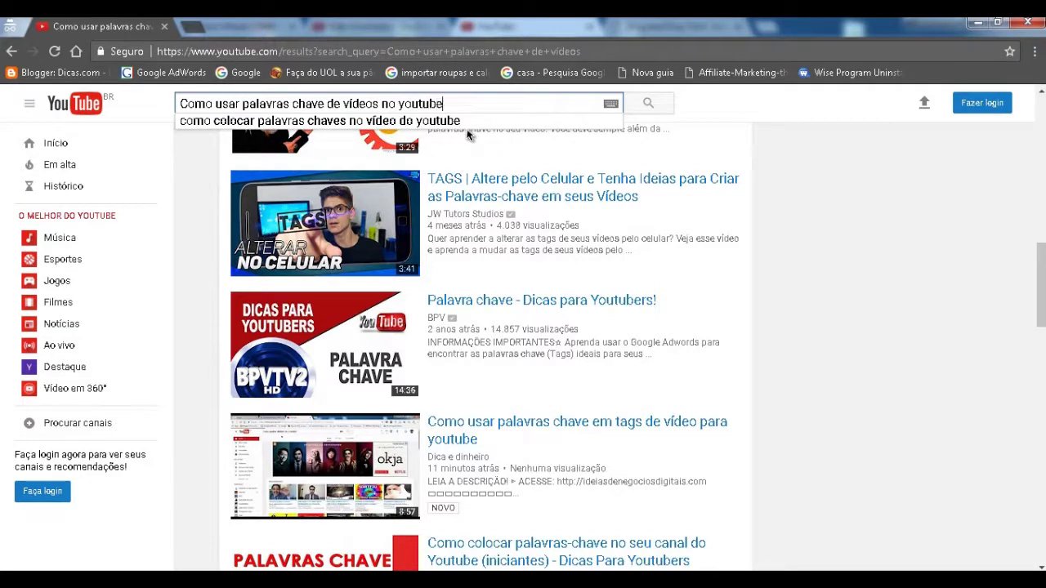
click(662, 112)
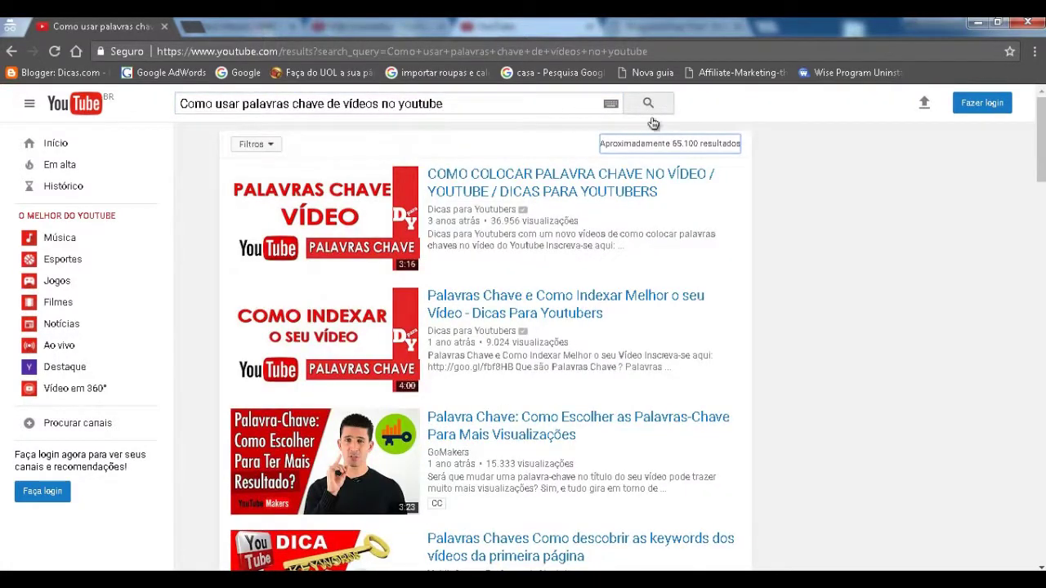
scroll(564, 302, down, 8)
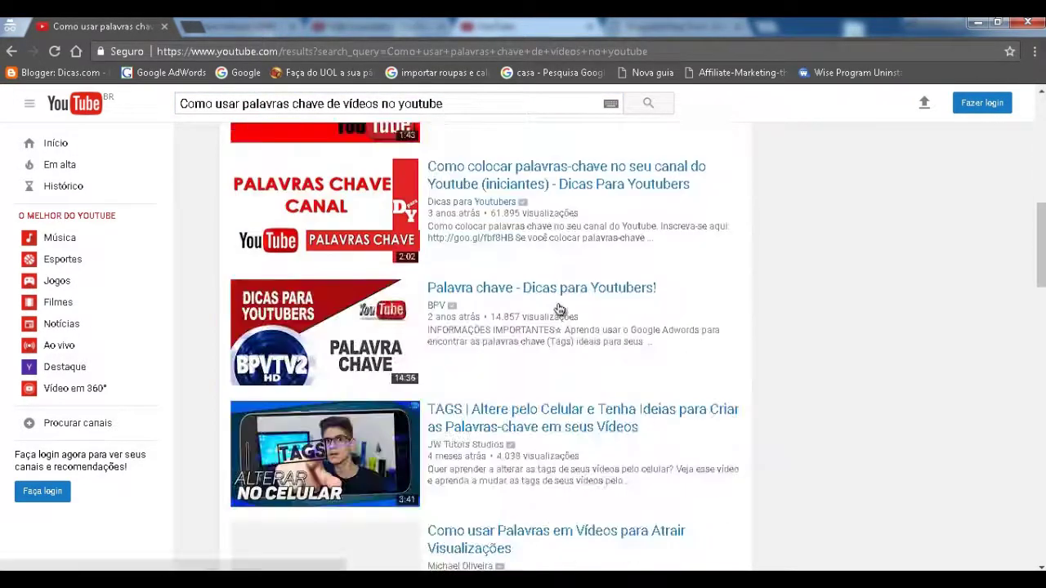
scroll(560, 309, down, 5)
scroll(460, 294, up, 1)
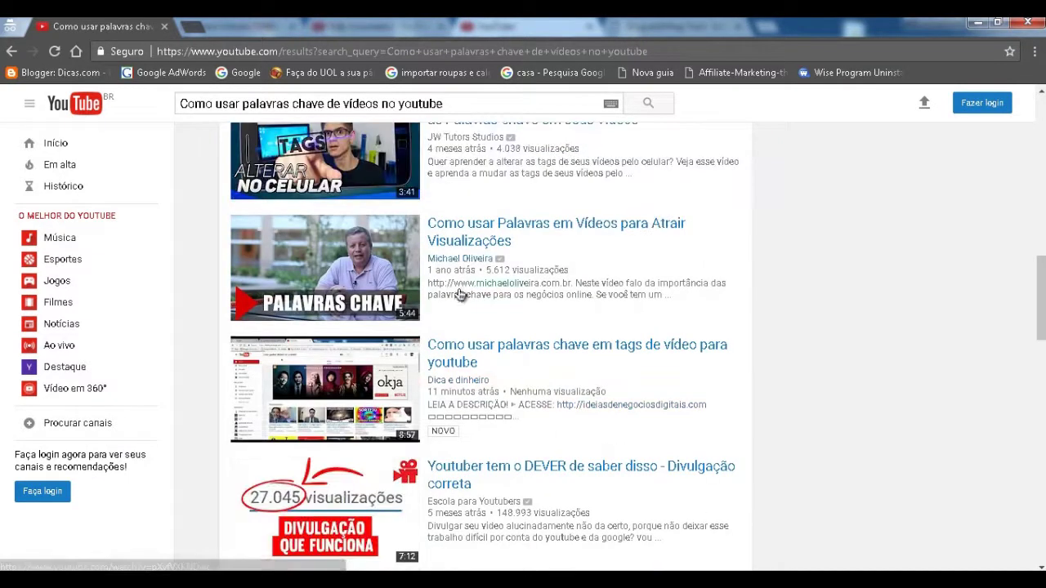
Step: Copy the extended phrase "Como usar palavras chave de vídeos no youtube" and switch back to the video's edit page
drag(445, 104, 162, 90)
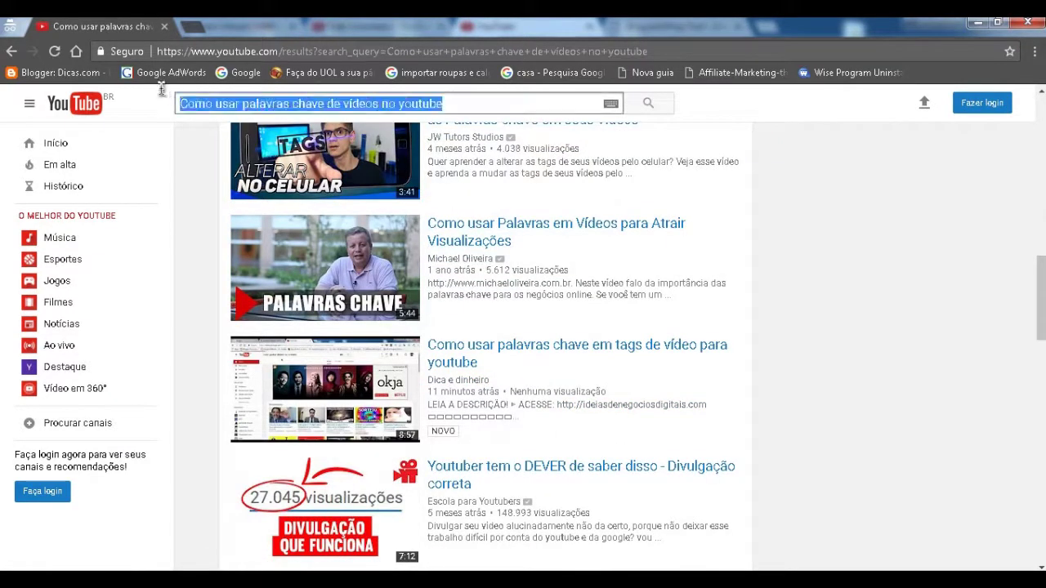
right_click(253, 109)
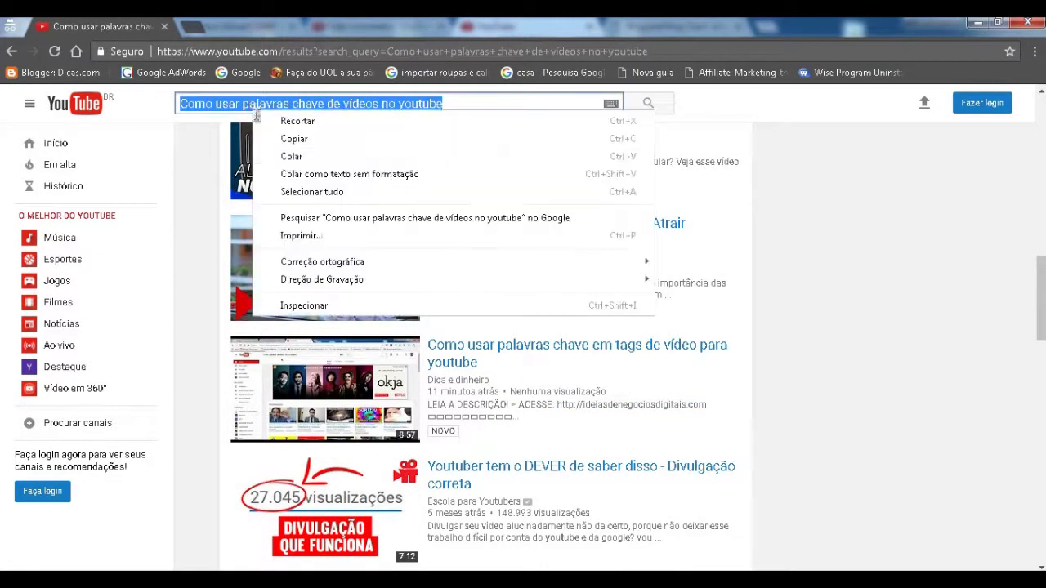
click(294, 139)
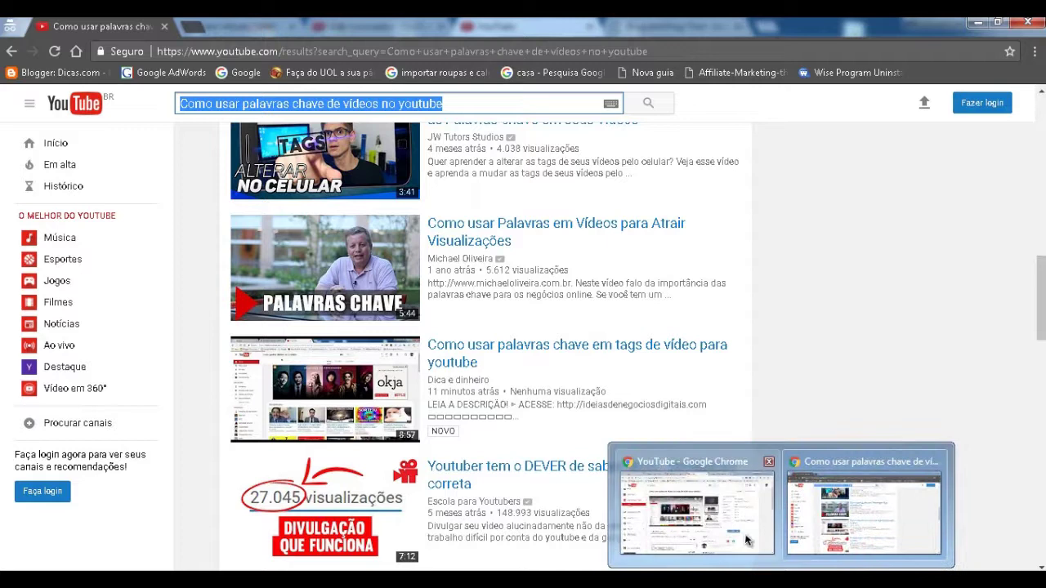
click(695, 502)
Step: Add "Como usar palavras chave de vídeos no youtube" as a further tag of the video
scroll(366, 488, down, 4)
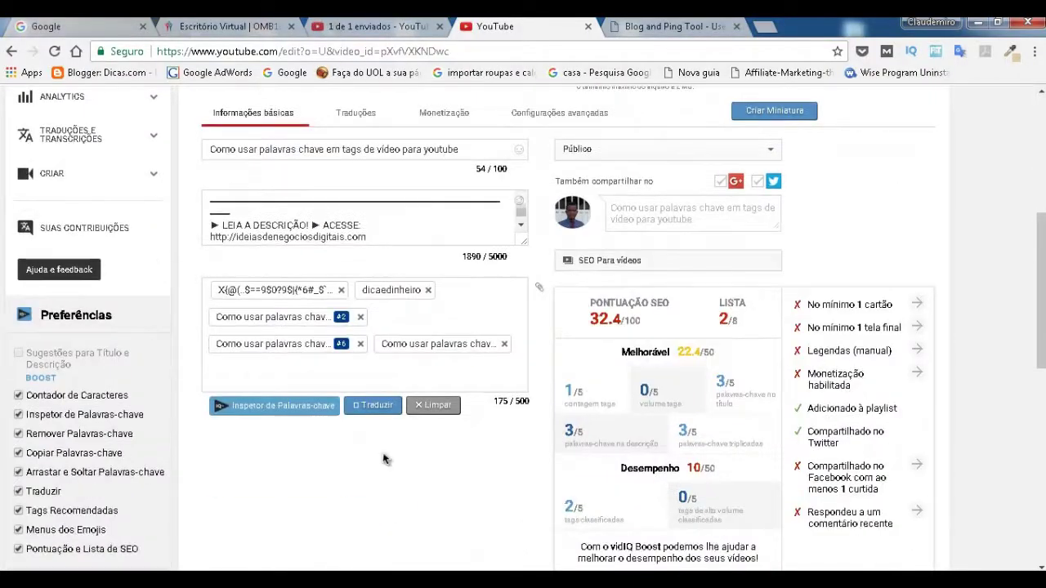
right_click(373, 369)
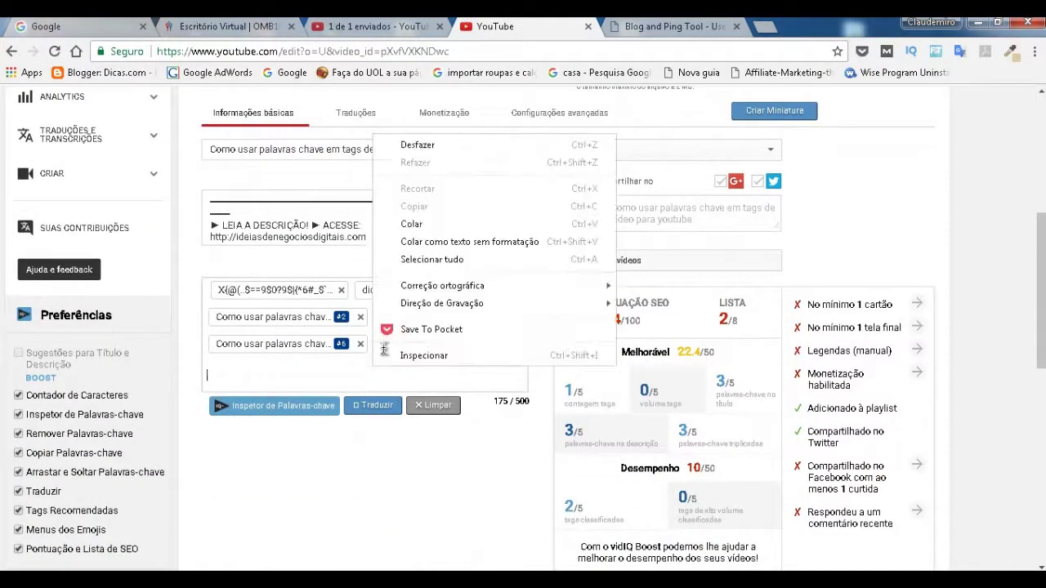
click(413, 223)
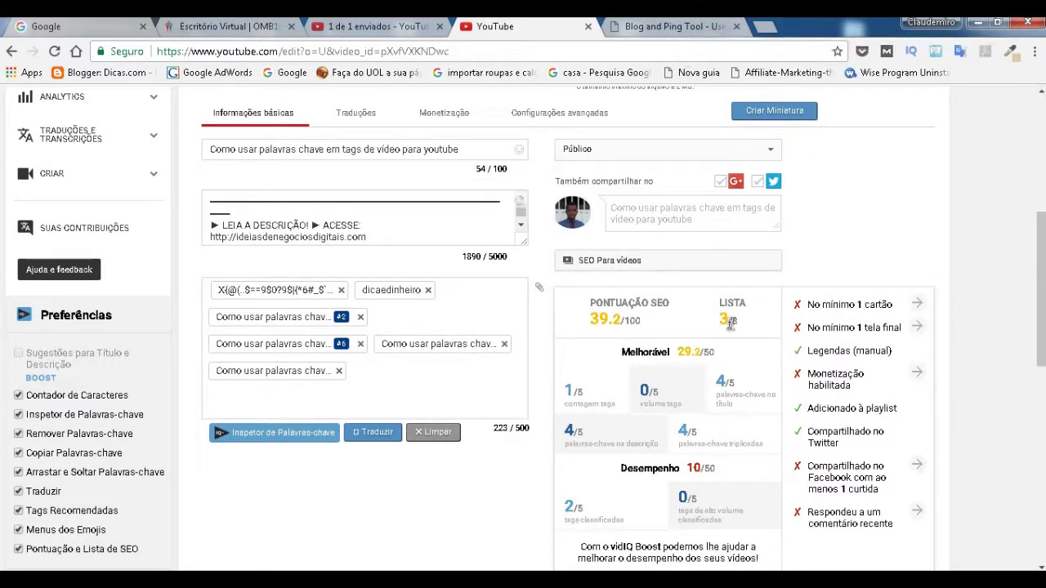
Step: Switch to the signed-out window and search for the shortened phrase "Como usar palavras chave no youtube"
click(309, 399)
mouse_move(858, 564)
click(858, 540)
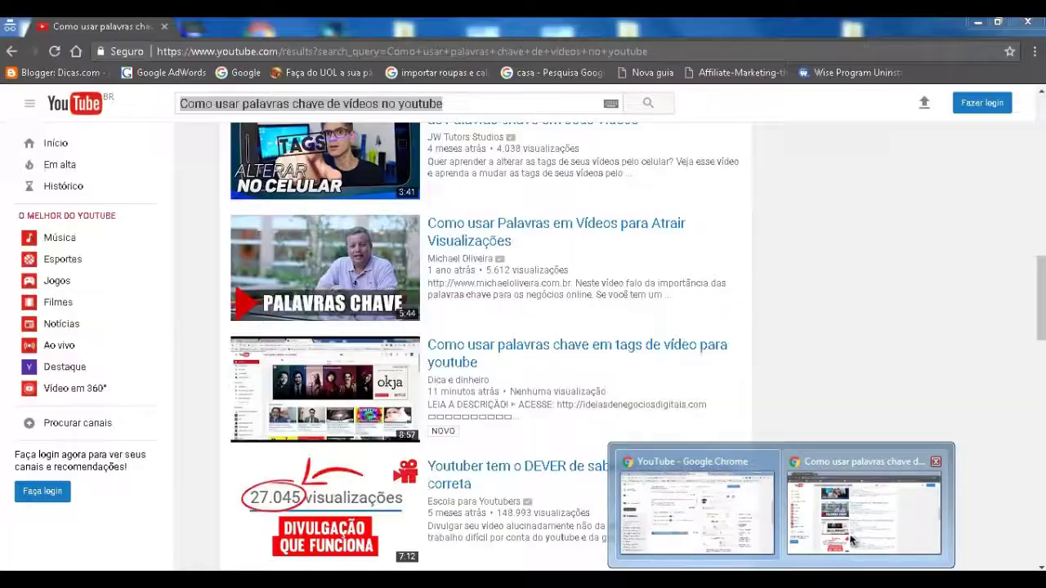
click(481, 261)
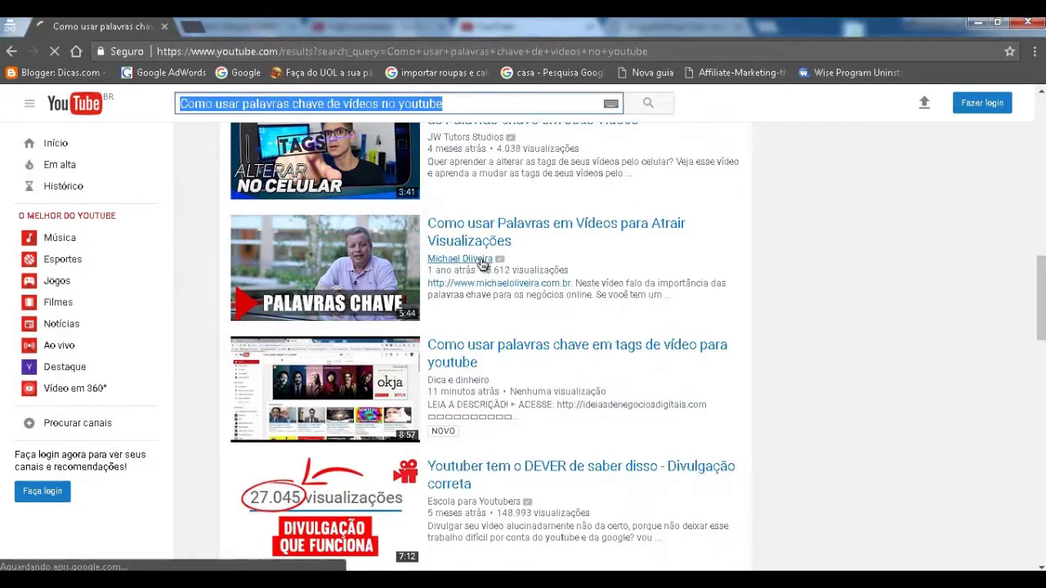
click(451, 104)
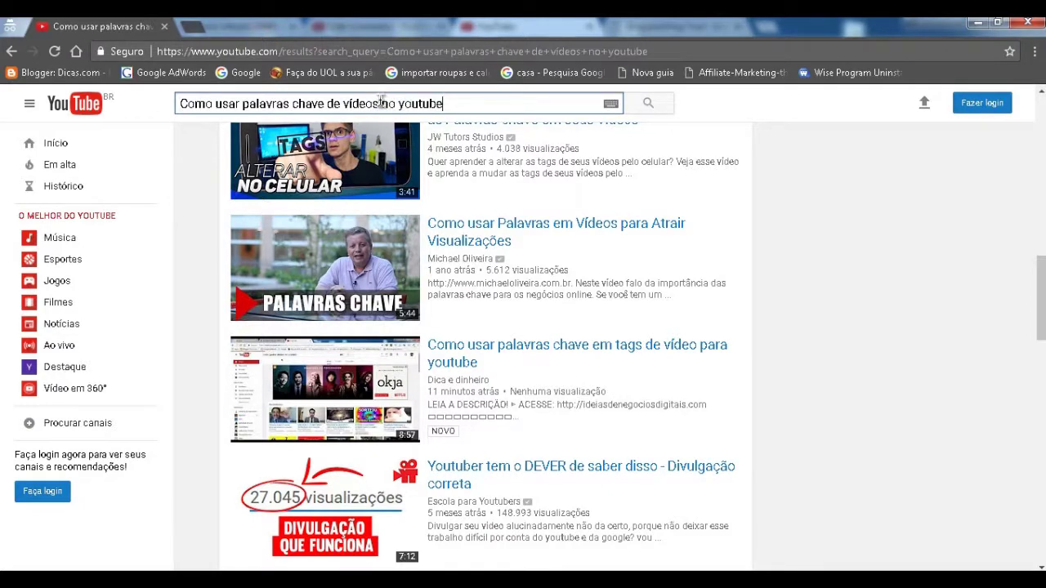
drag(381, 102, 347, 108)
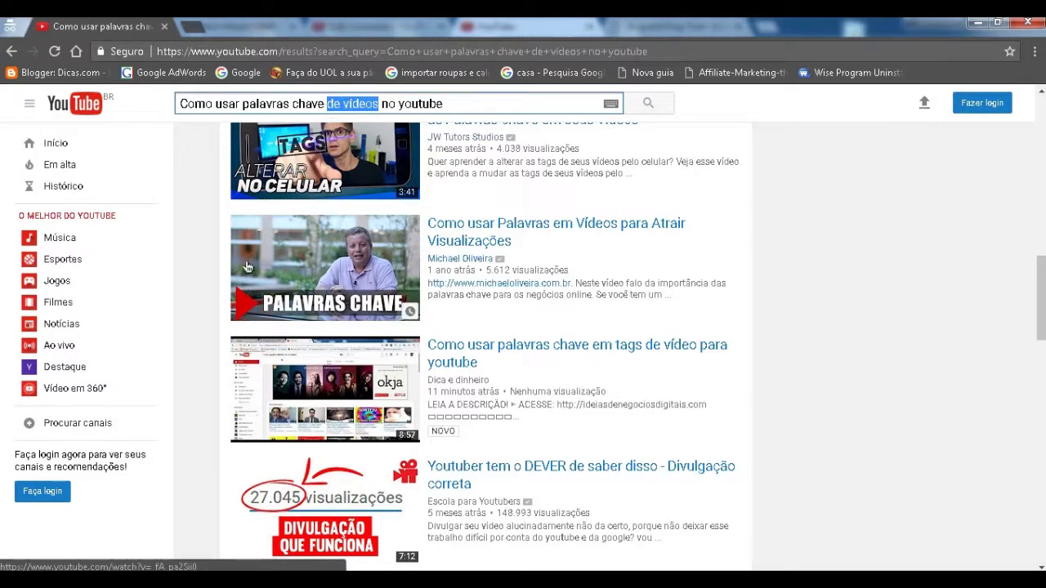
key(Delete)
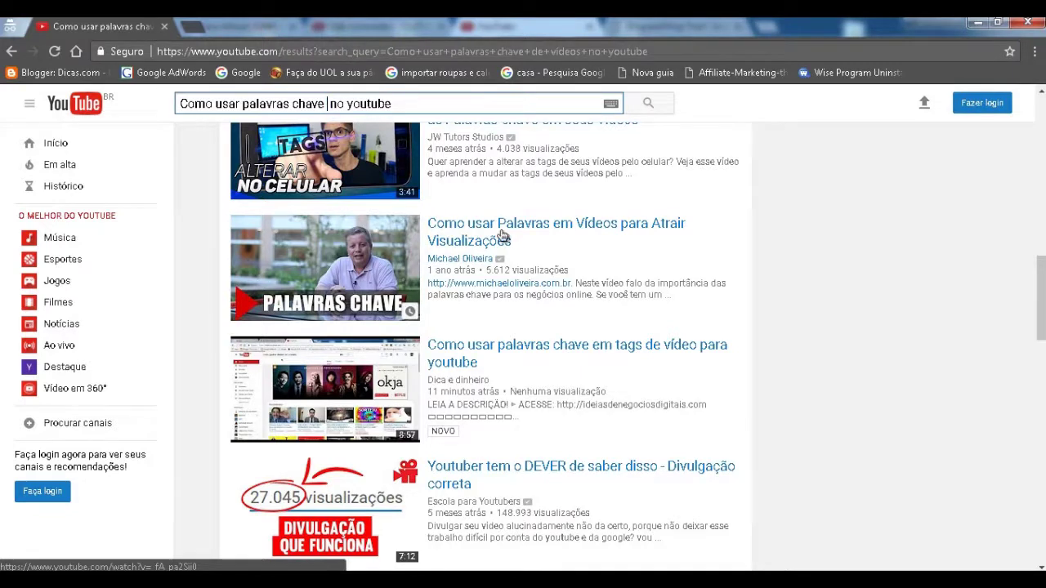
click(646, 113)
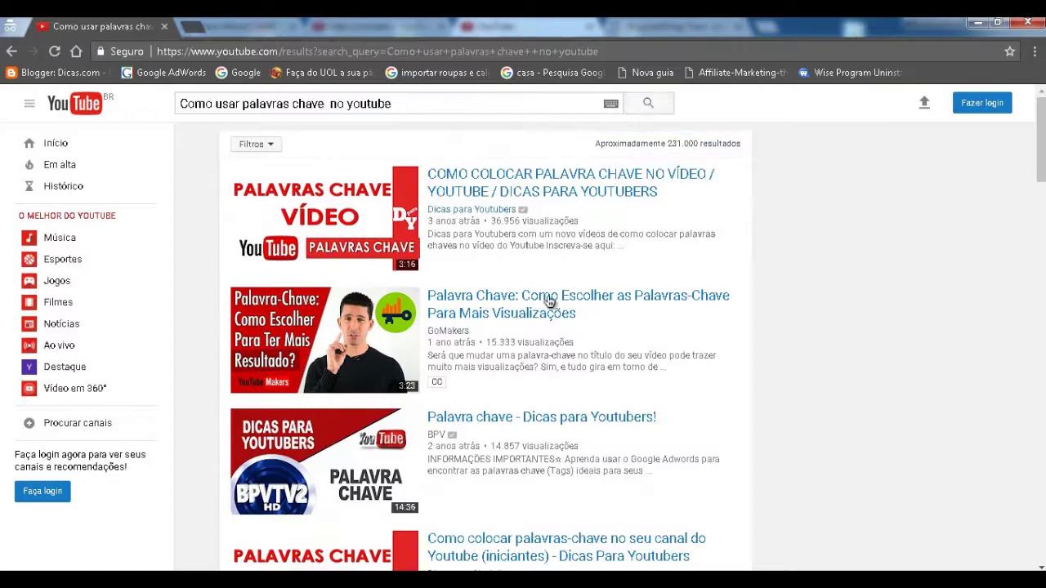
Step: Look through the first page of results for the published video's ranking position under the shortened phrase
scroll(548, 326, down, 6)
scroll(554, 331, down, 8)
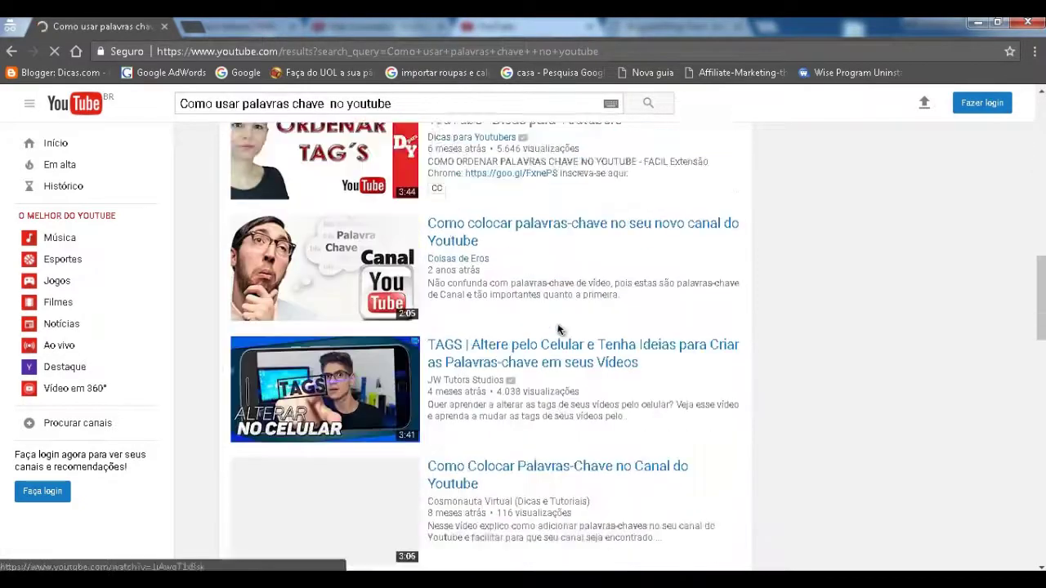
scroll(558, 331, down, 8)
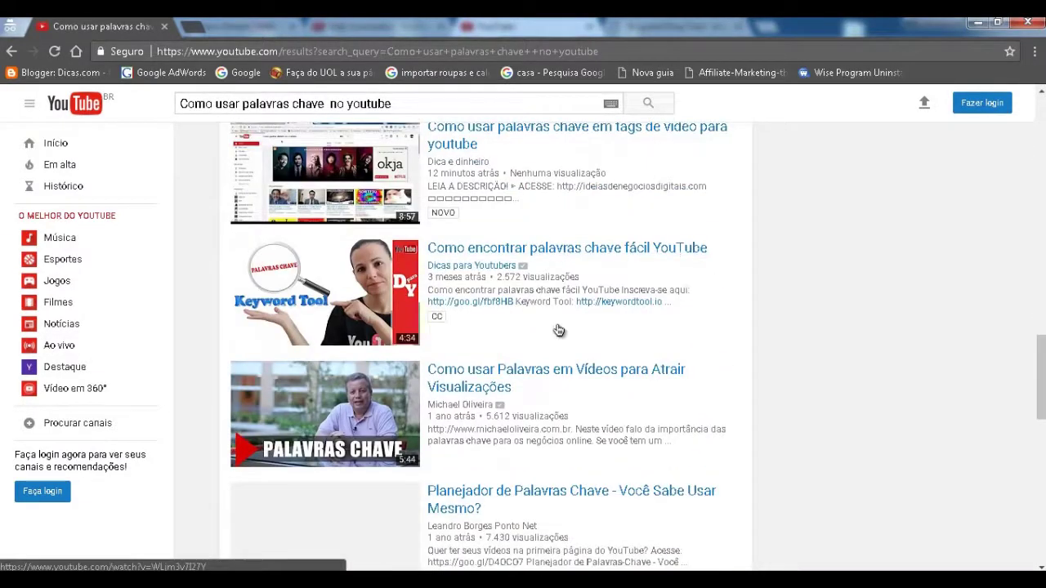
scroll(557, 331, down, 6)
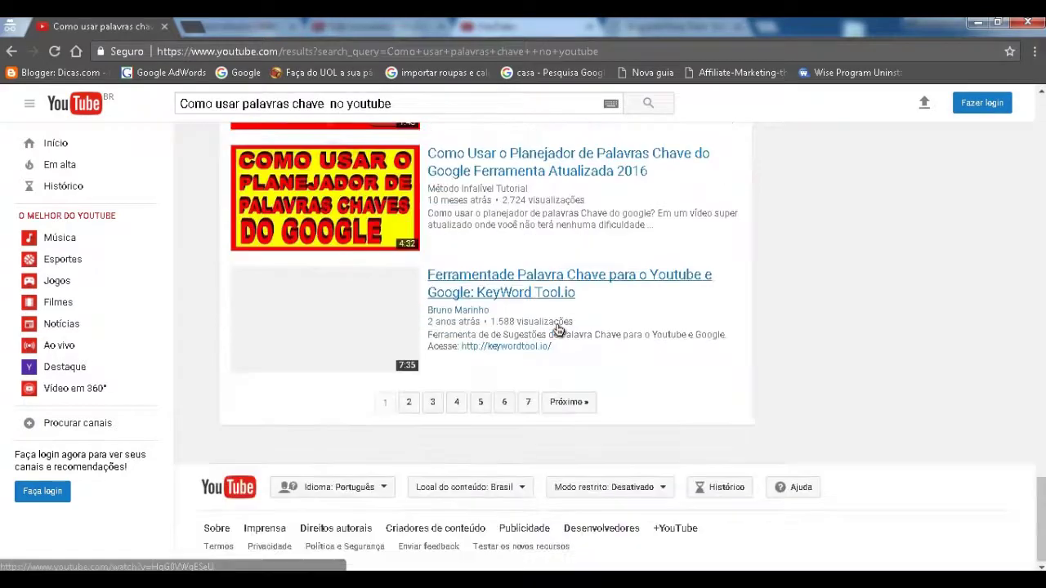
scroll(558, 335, up, 3)
scroll(558, 344, up, 12)
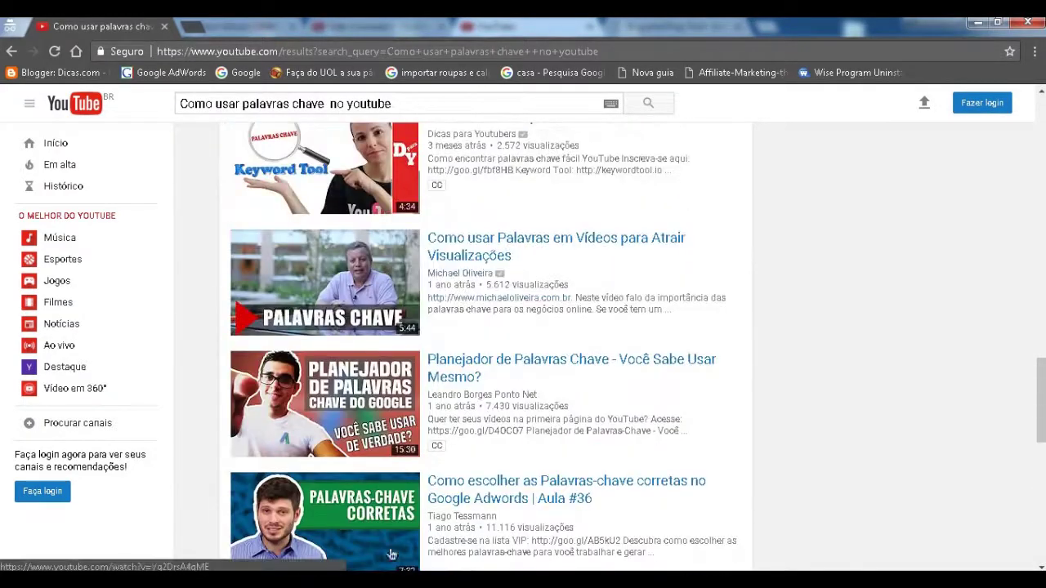
scroll(450, 395, up, 3)
scroll(446, 438, down, 1)
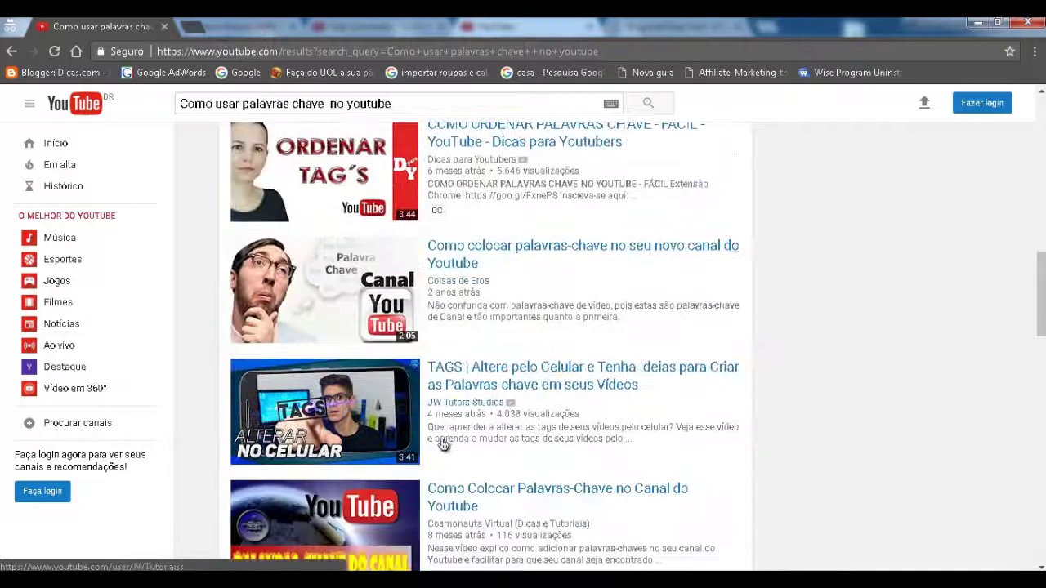
scroll(441, 438, up, 8)
scroll(437, 435, up, 2)
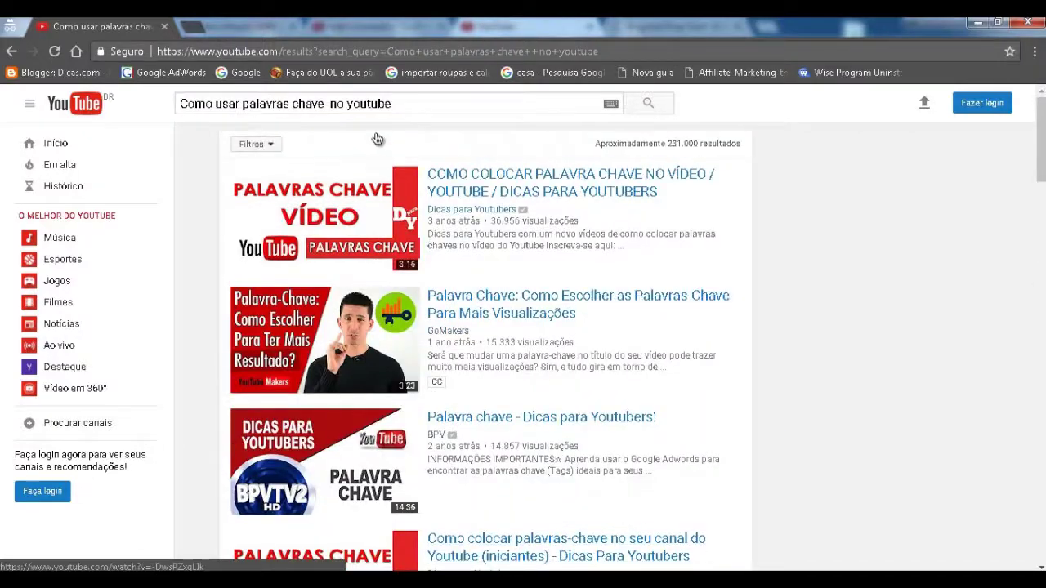
Step: Extend the search to "Como usar palavras chave no youtube tags" and locate the published video among the results
click(405, 106)
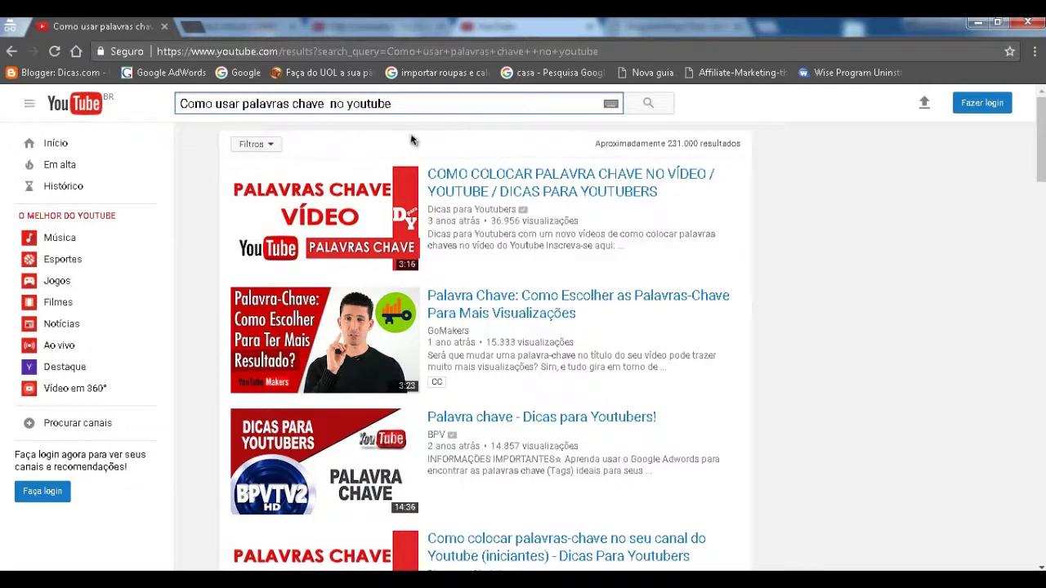
text(n)
key(BackSpace)
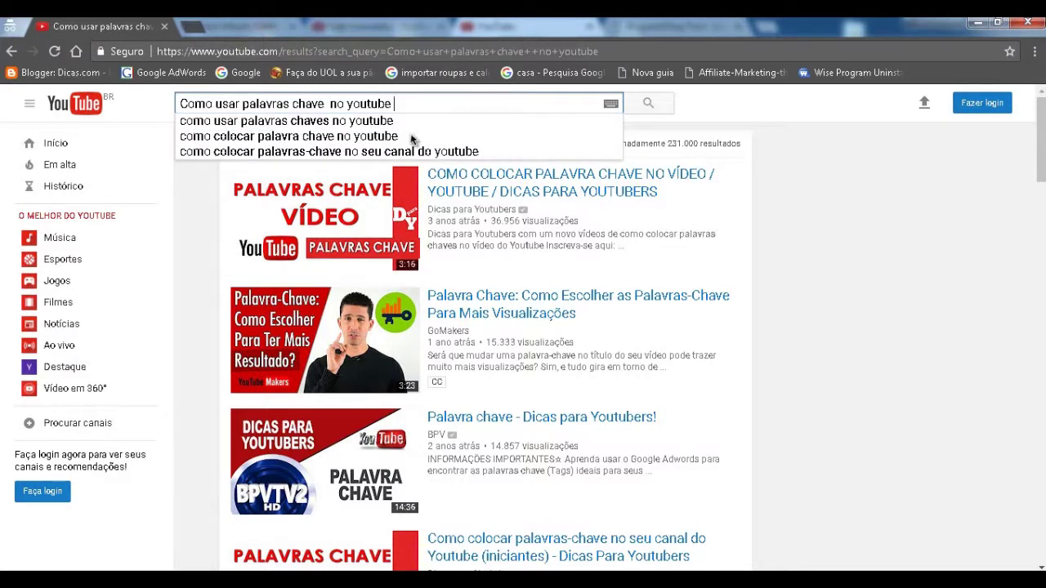
text(tags)
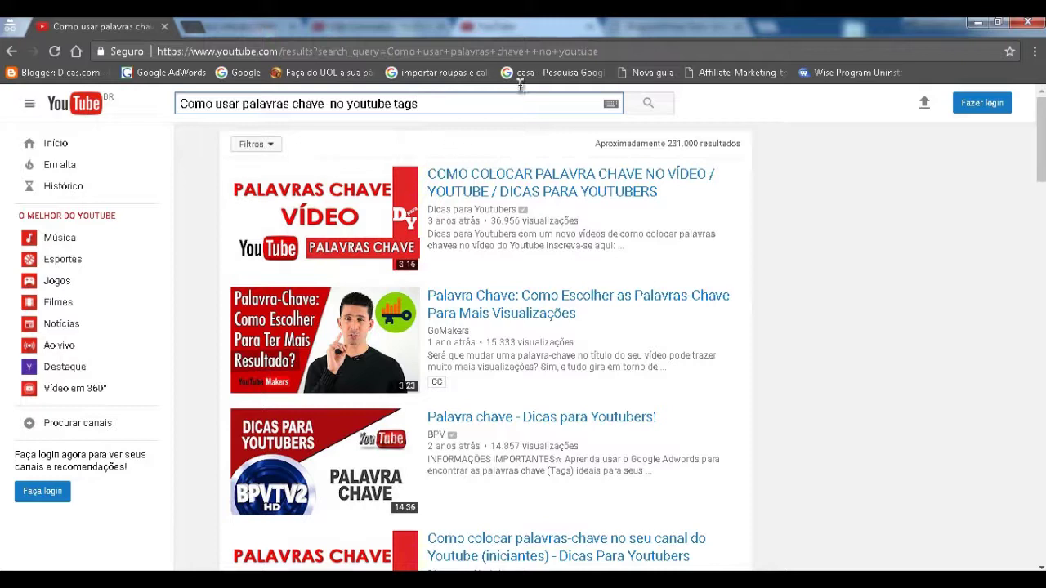
click(661, 103)
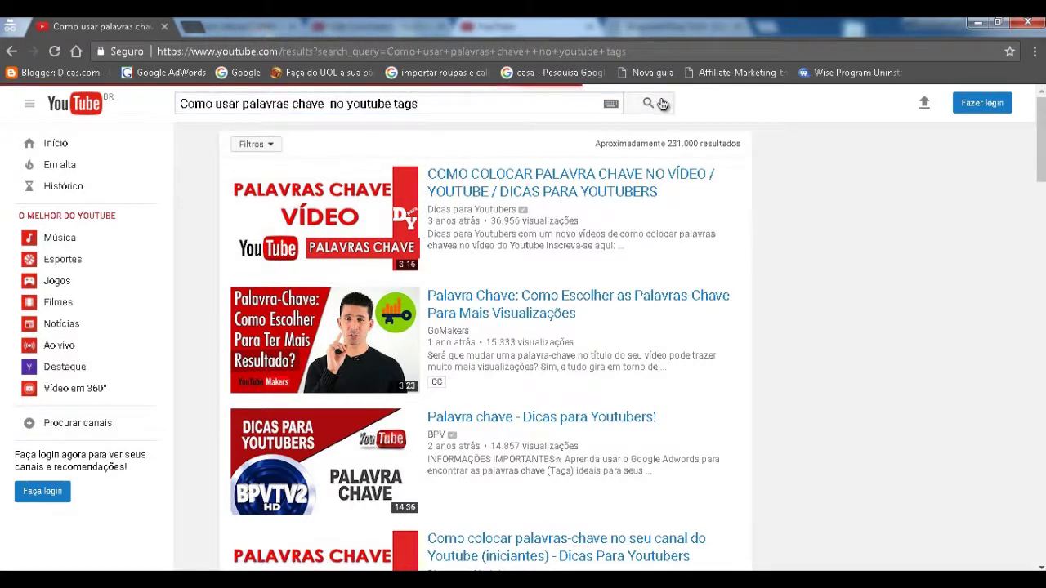
scroll(434, 327, down, 8)
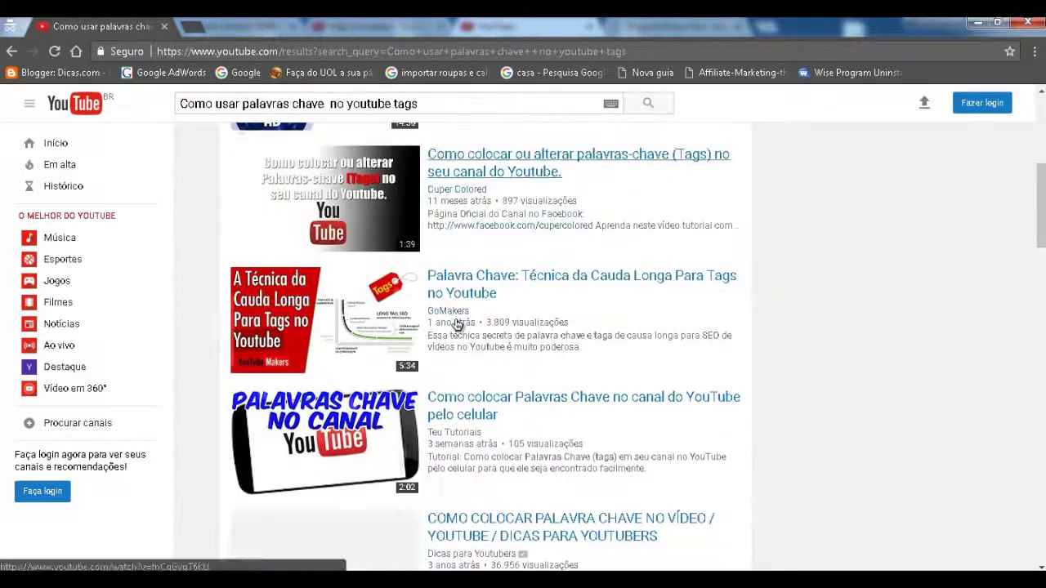
scroll(458, 325, down, 6)
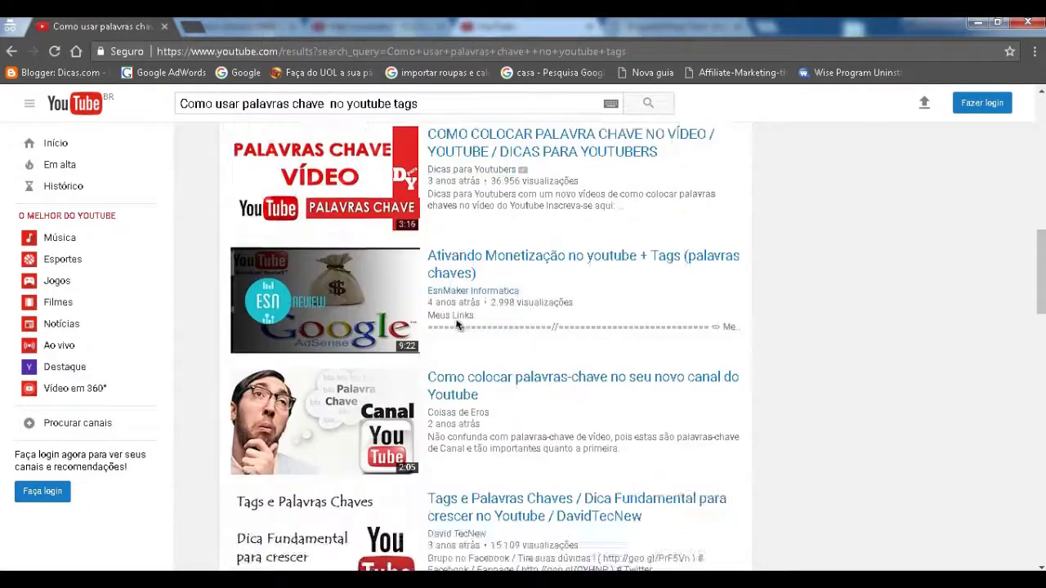
scroll(457, 327, down, 1)
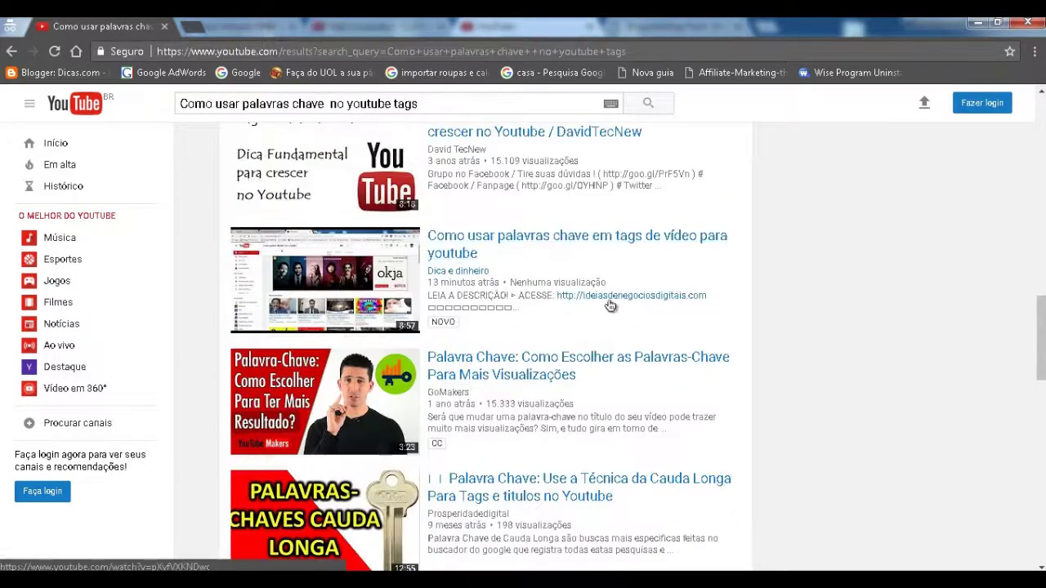
Step: Copy the phrase "Como usar palavras chave no youtube tags" and switch back to the video's edit page
scroll(457, 327, up, 3)
drag(421, 104, 206, 97)
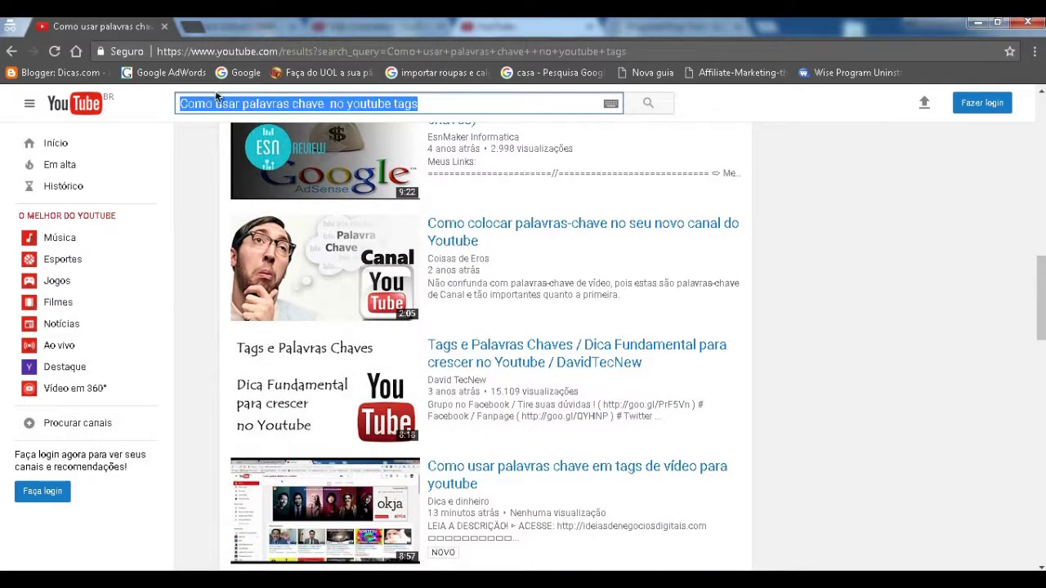
right_click(218, 105)
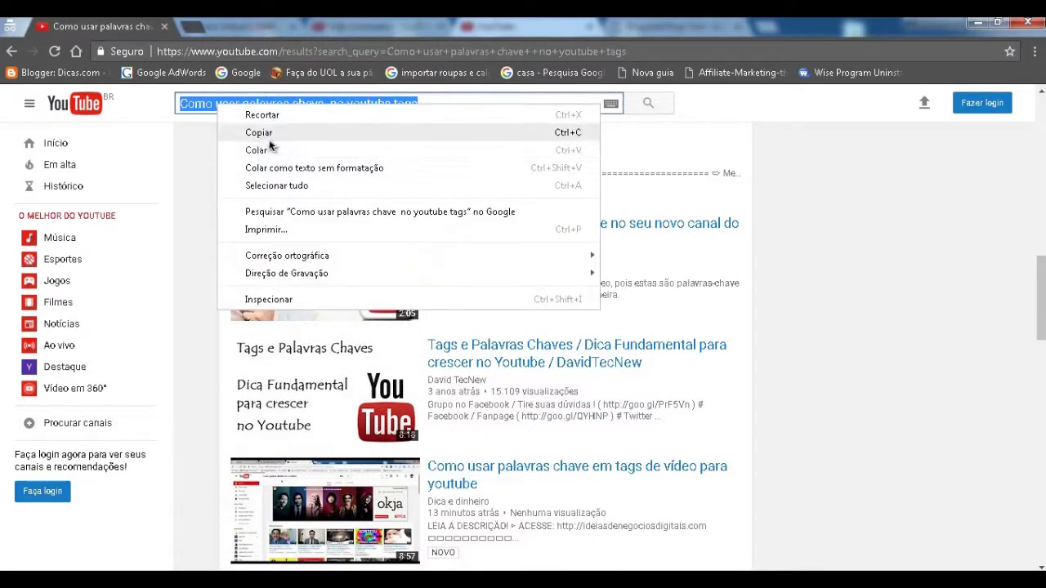
click(267, 136)
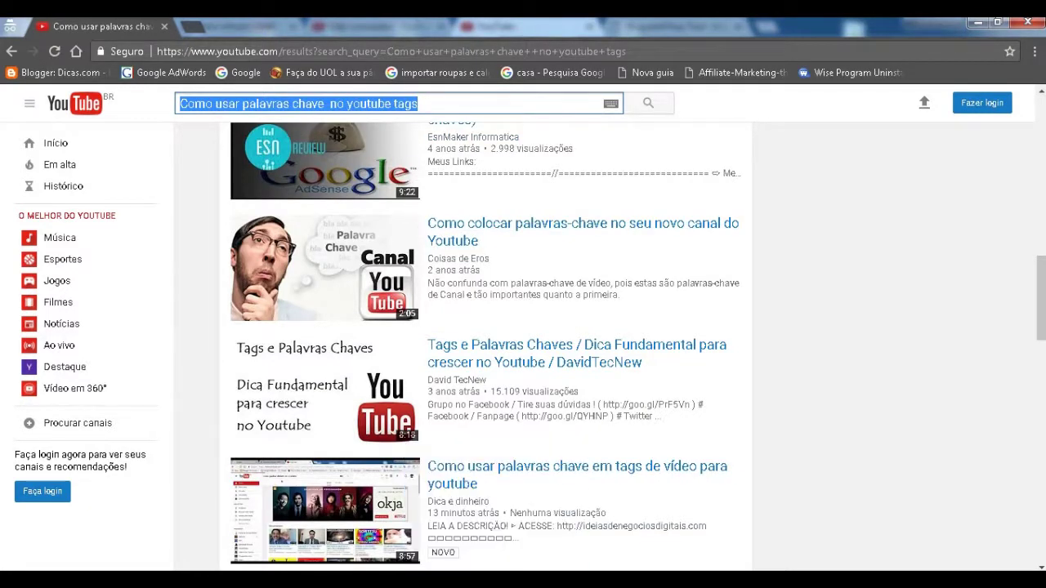
click(723, 539)
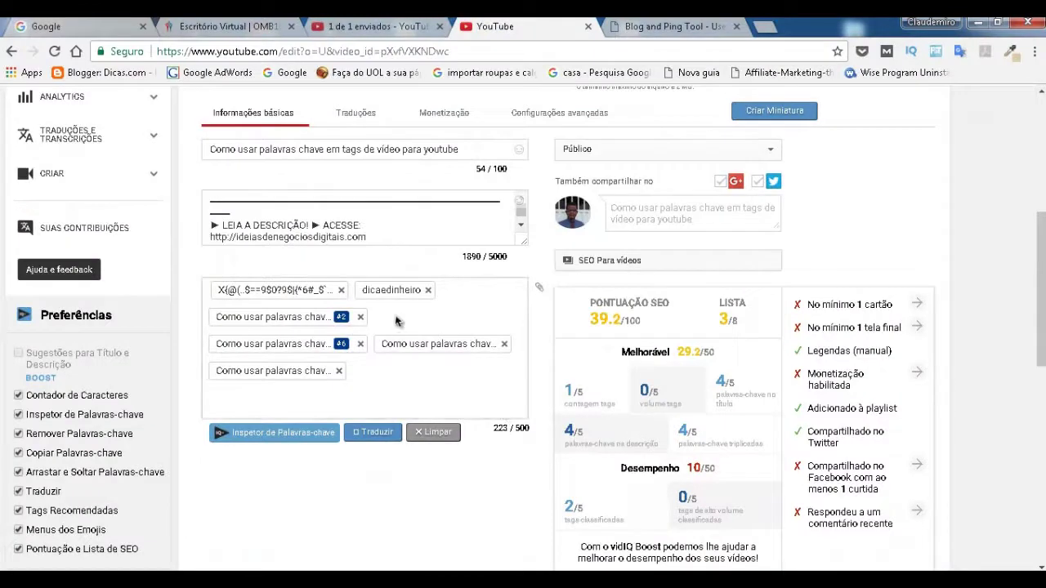
Step: Add "Como usar palavras chave no youtube tags" as a new tag of the video, check the SEO score and save the changes
scroll(398, 321, up, 3)
scroll(418, 359, down, 1)
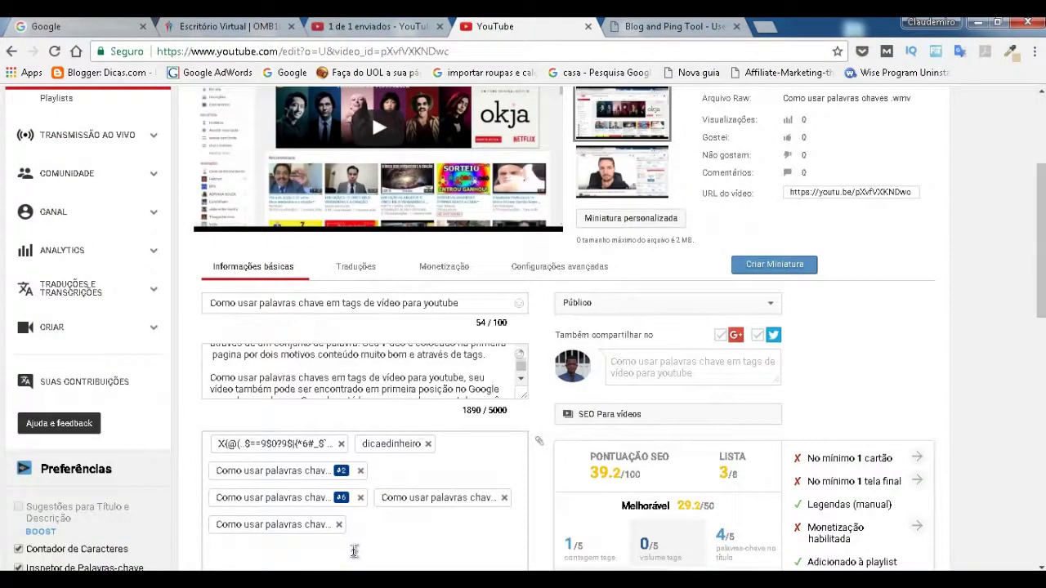
right_click(354, 551)
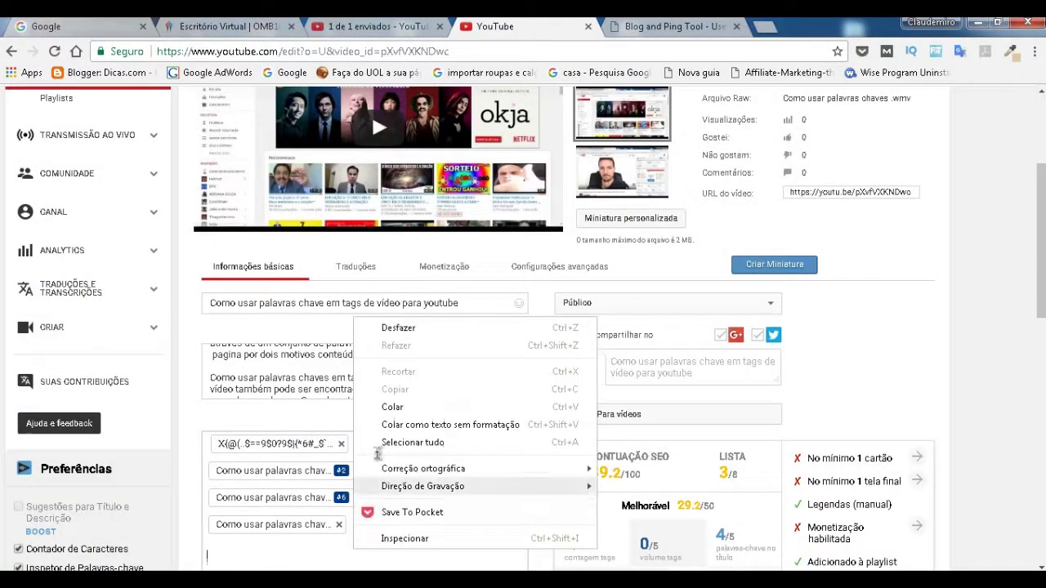
click(392, 407)
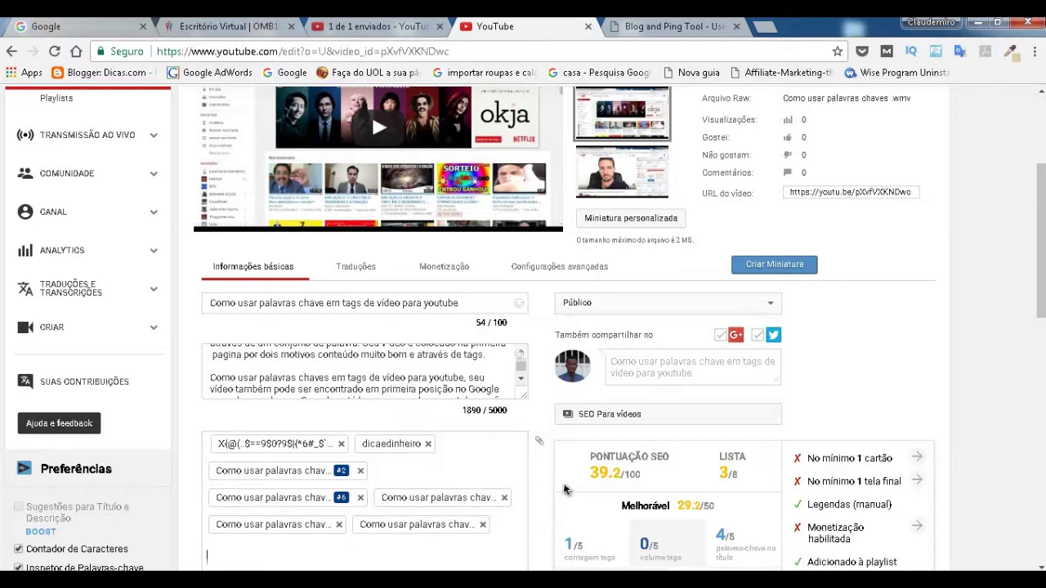
scroll(563, 488, down, 1)
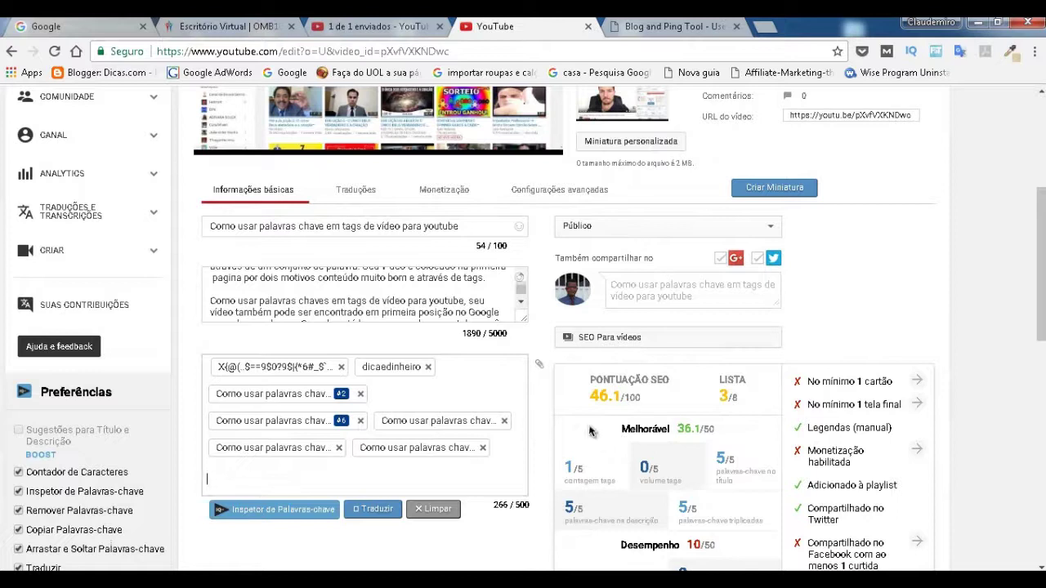
scroll(830, 229, up, 2)
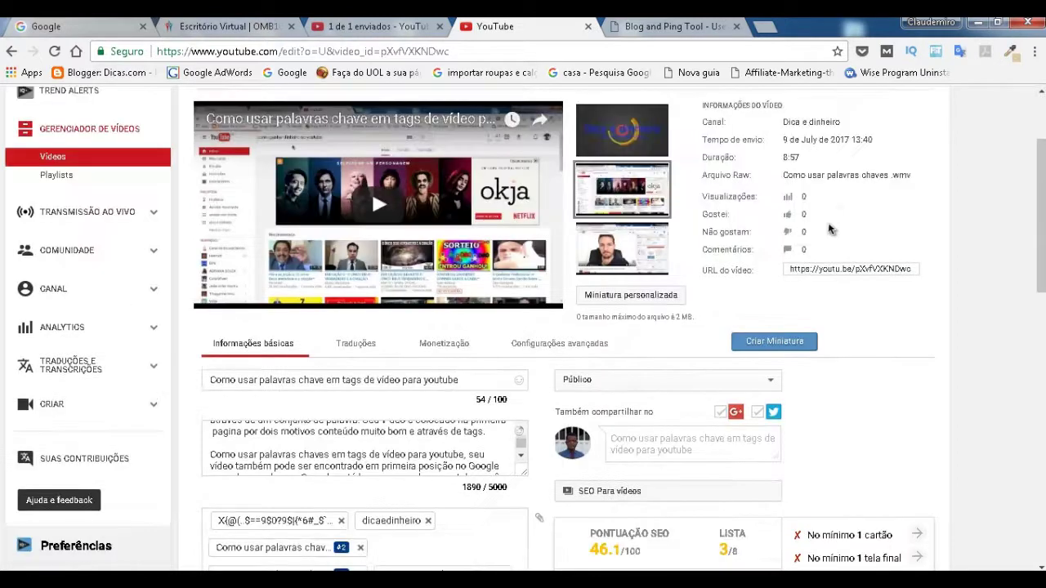
scroll(829, 230, up, 2)
click(889, 199)
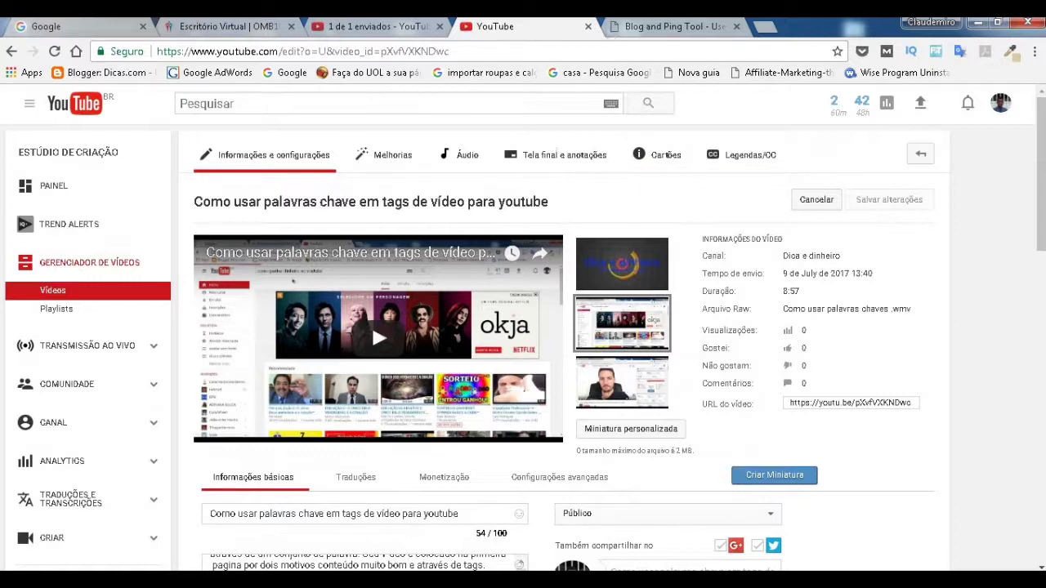
Step: In the signed-out window, change the search to "Como usar palavras chave de vídeos com tags" and run it
mouse_move(796, 563)
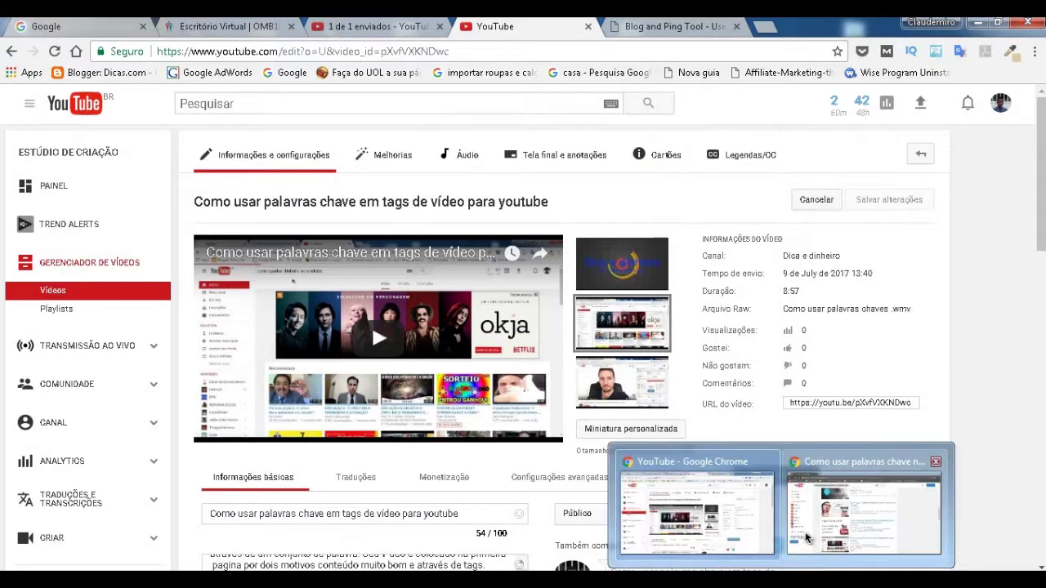
click(863, 513)
drag(436, 110, 359, 98)
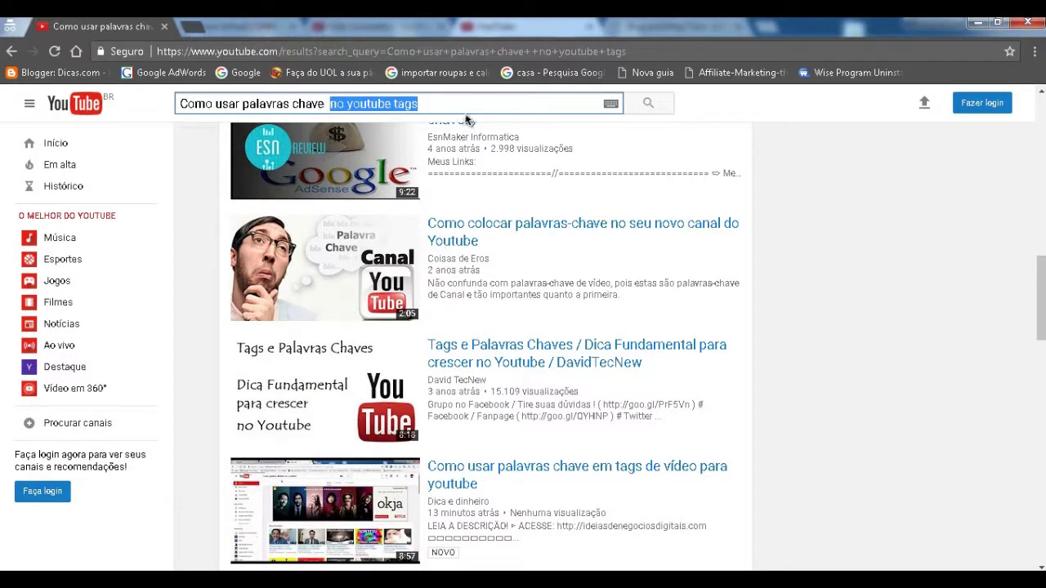
text(de v)
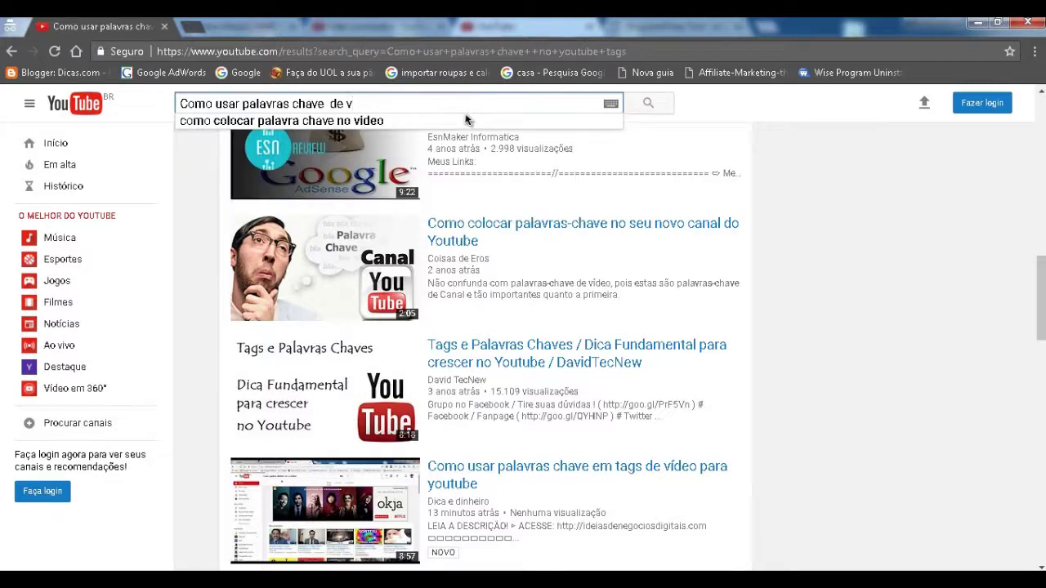
text(ídeos)
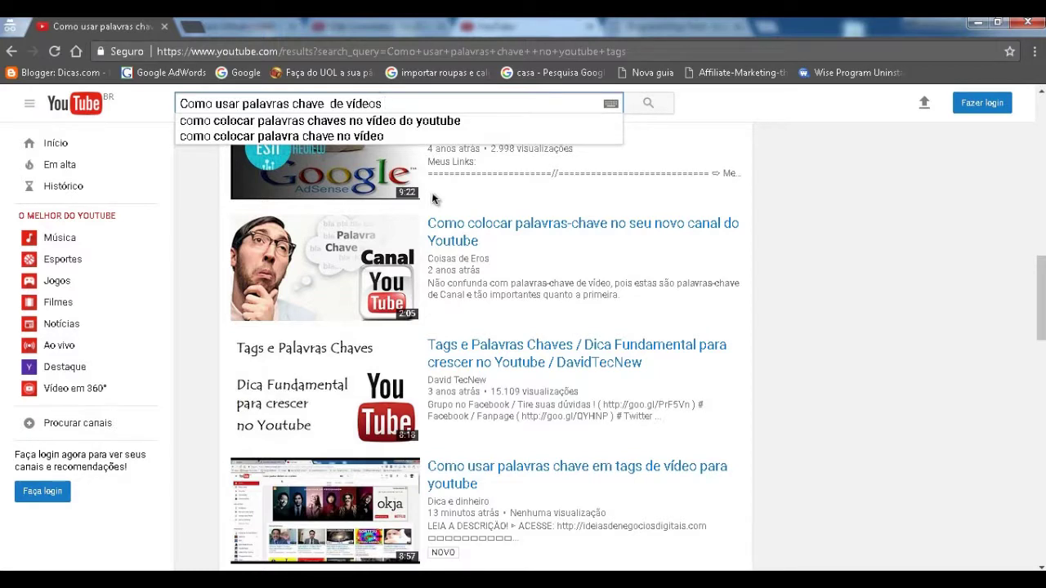
text( com tags)
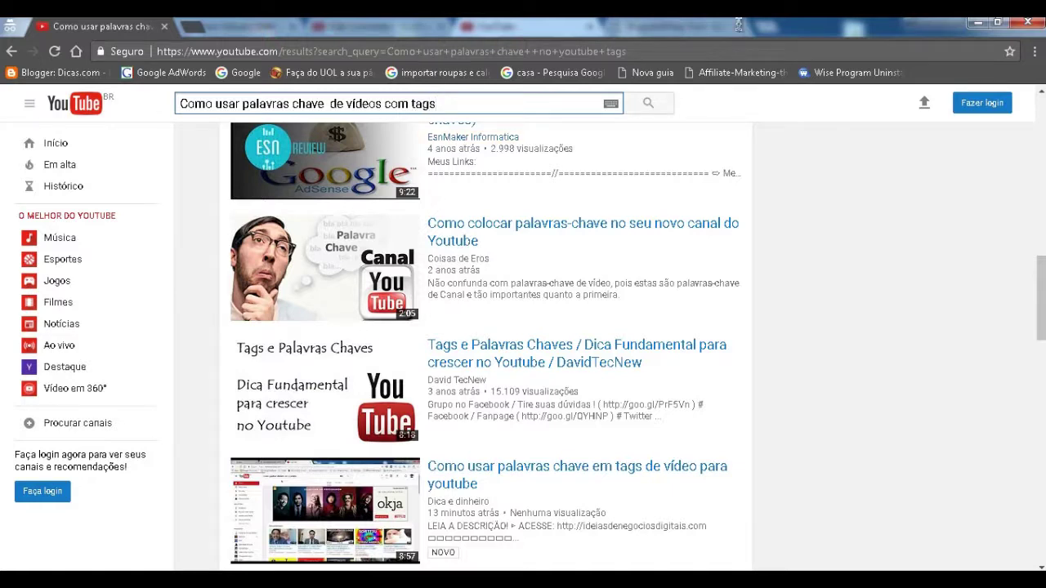
click(642, 105)
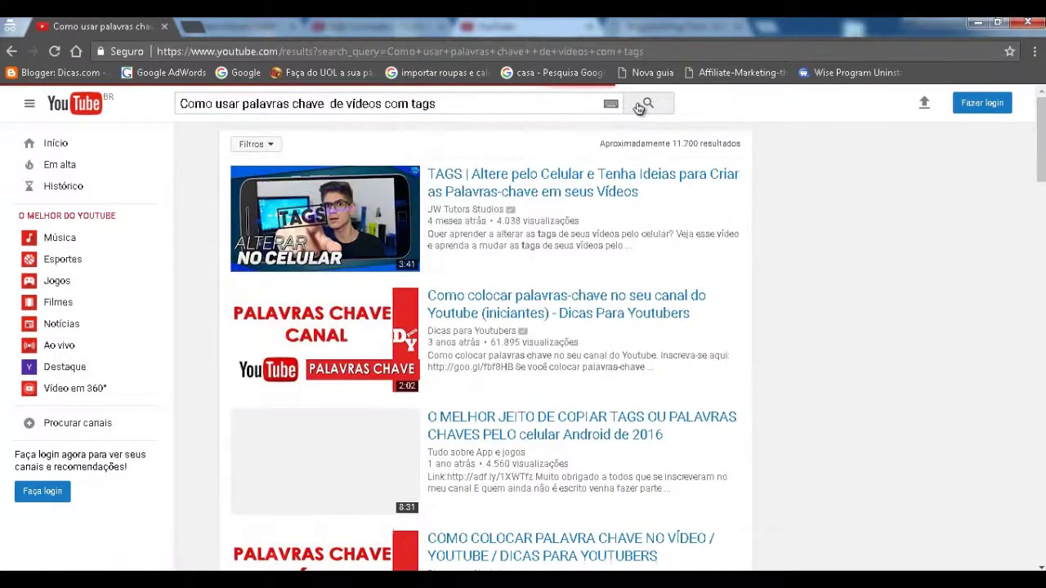
Step: Locate the published video among the search results and copy the phrase "Como usar palavras chave de vídeos com tags"
scroll(462, 316, down, 7)
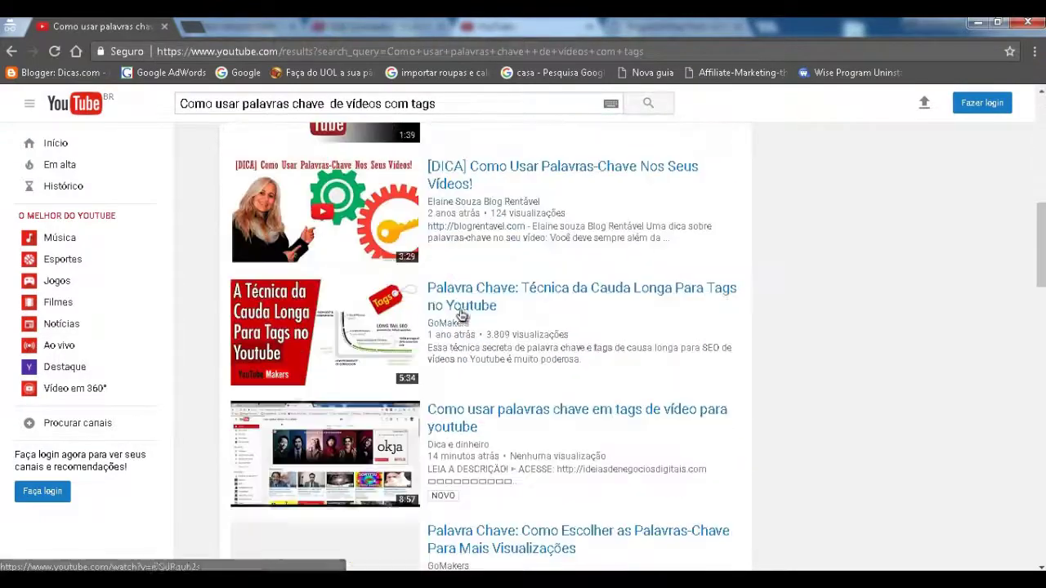
scroll(462, 316, down, 4)
scroll(580, 302, up, 3)
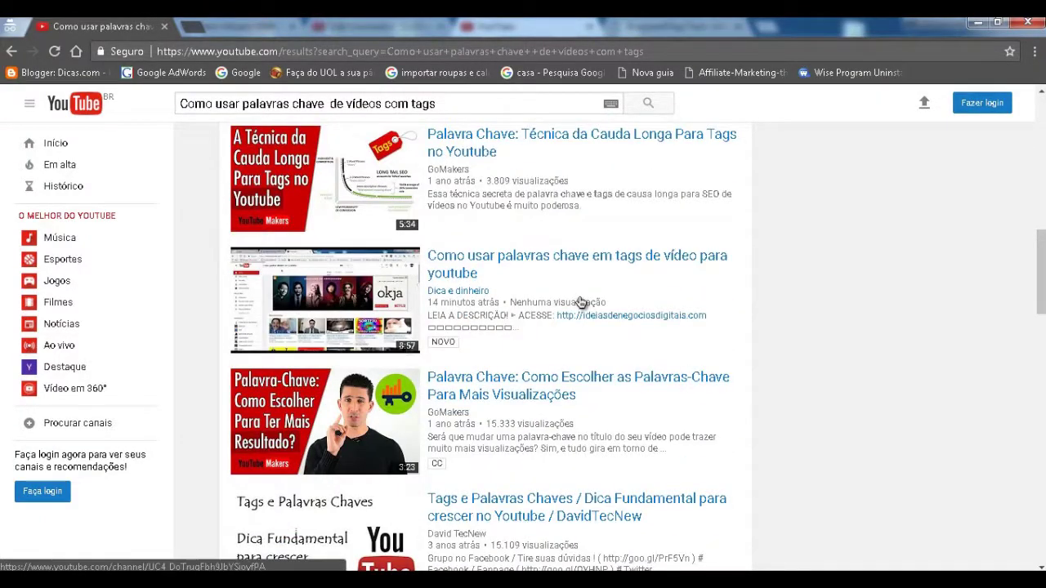
scroll(580, 302, up, 2)
click(377, 101)
drag(437, 103, 172, 101)
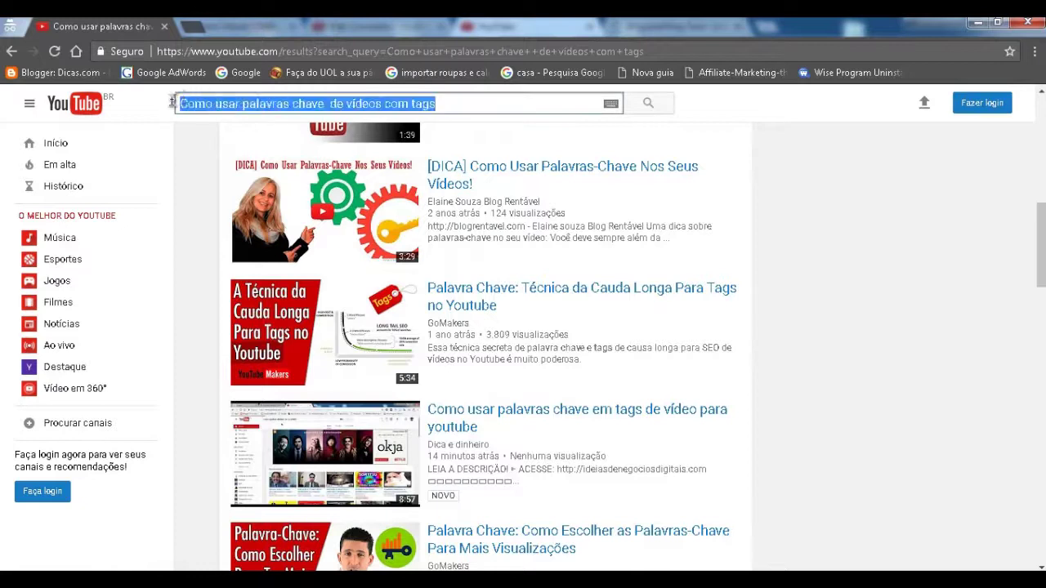
right_click(330, 103)
click(351, 131)
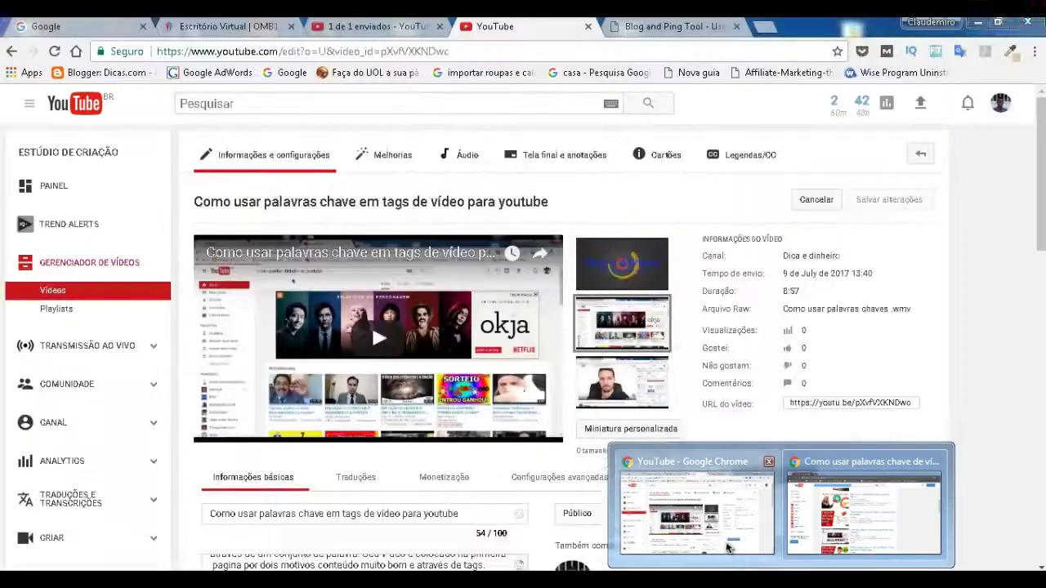
Step: On the video's edit page, add "Como usar palavras chave de vídeos com tags" as a new tag and save the changes
click(694, 511)
scroll(462, 421, down, 2)
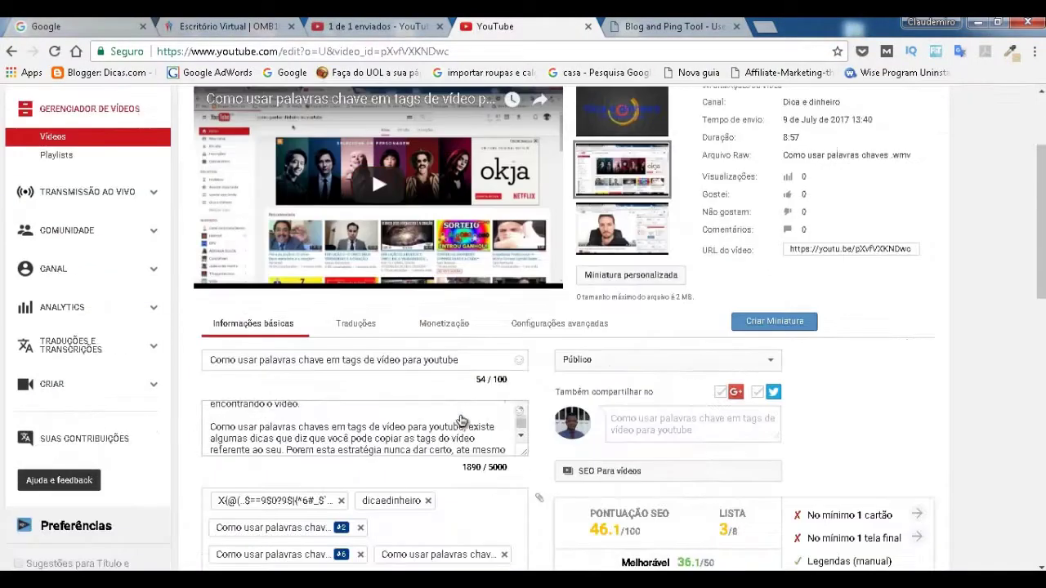
scroll(382, 503, down, 2)
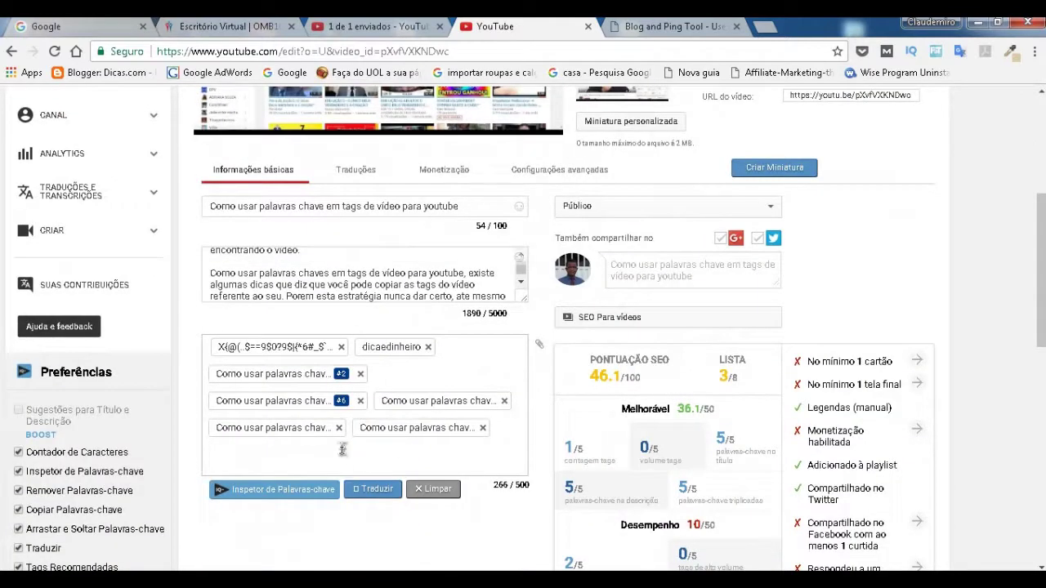
right_click(342, 447)
click(389, 304)
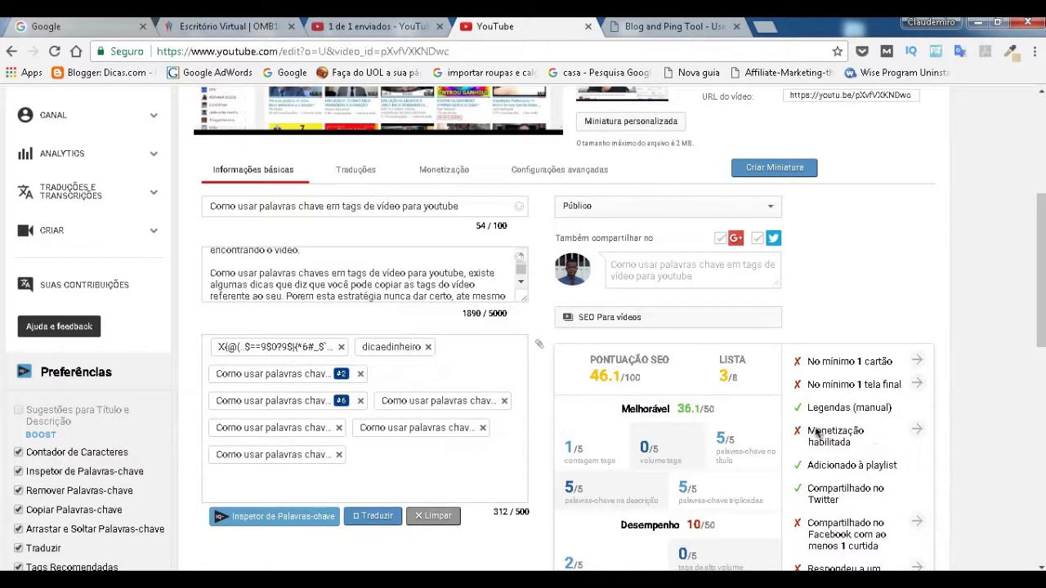
scroll(695, 384, up, 1)
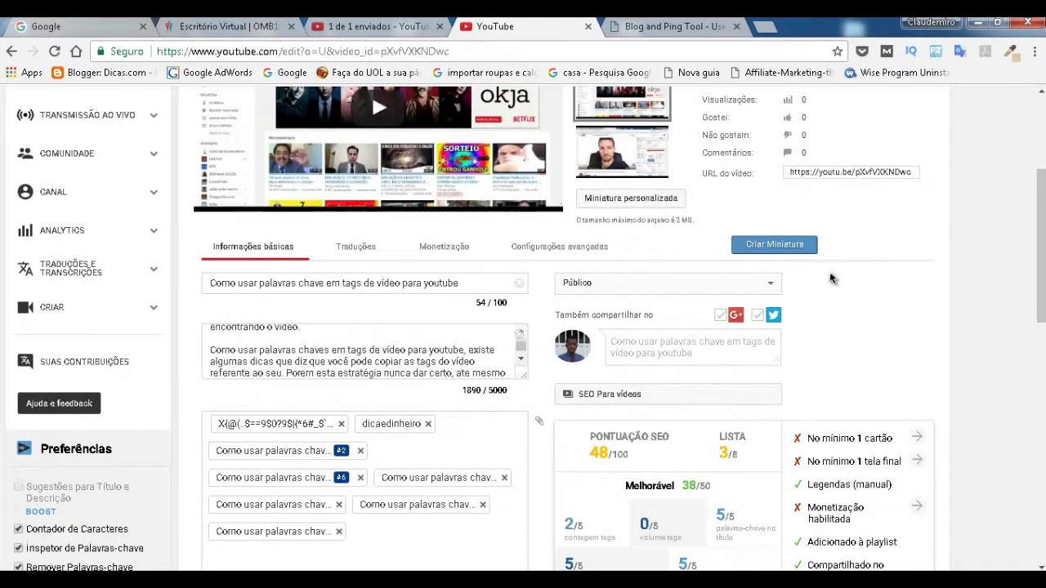
scroll(829, 274, up, 2)
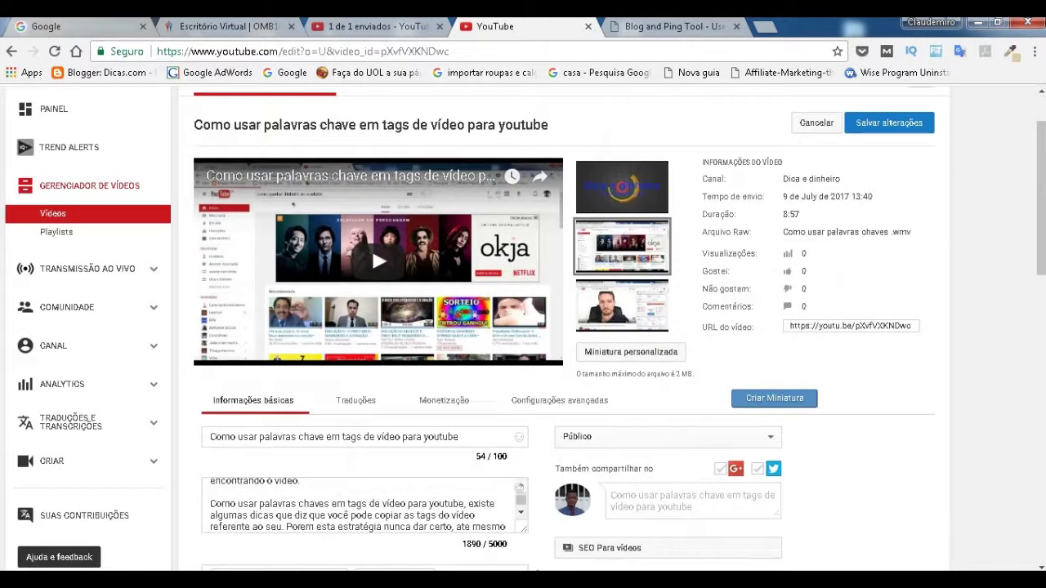
click(901, 121)
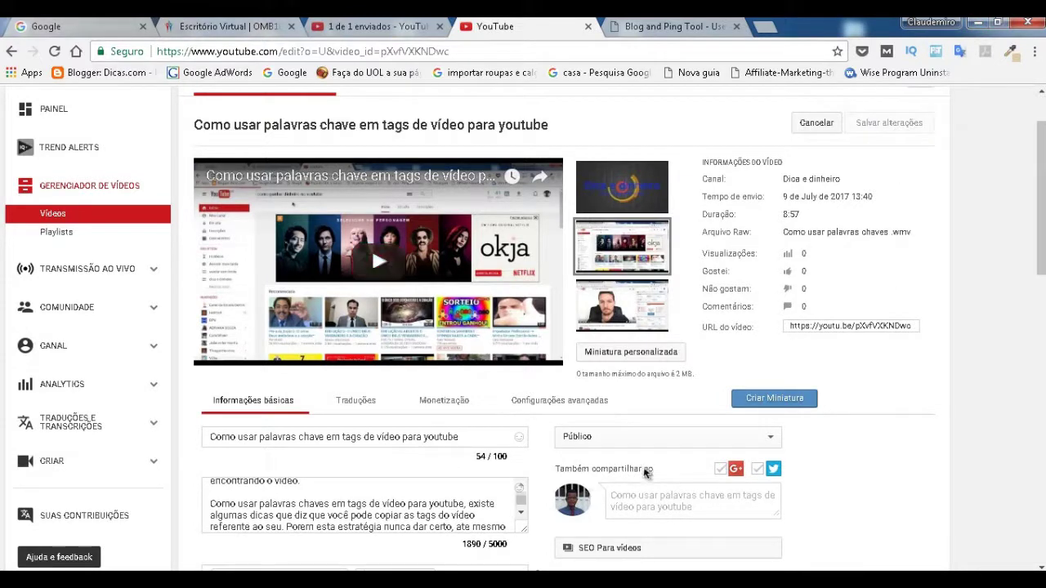
Step: Return to the signed-out window, change the search to "Como tags para vídeos no youtube" and run it
mouse_move(781, 571)
click(906, 515)
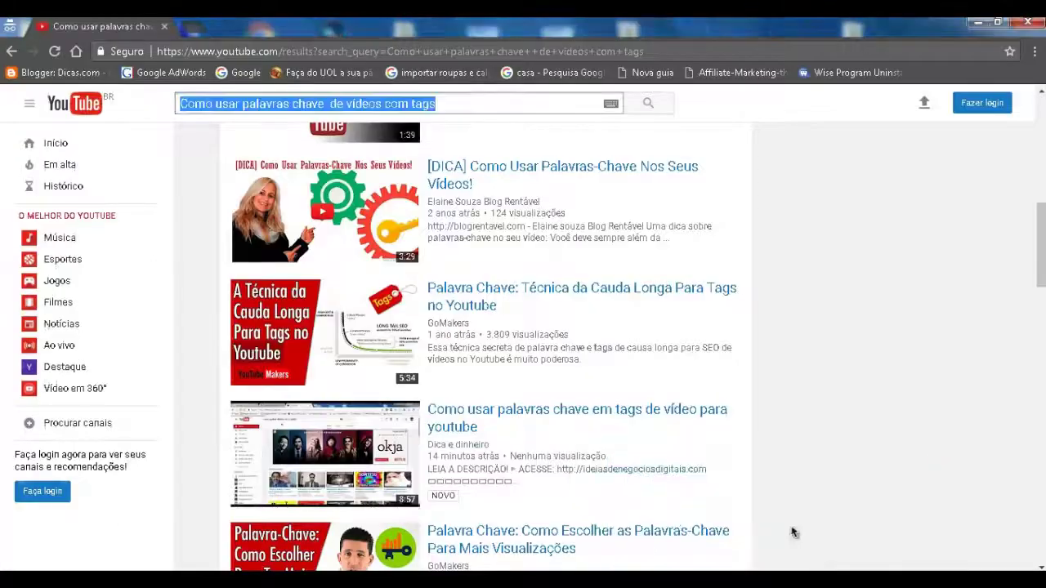
drag(456, 104, 223, 98)
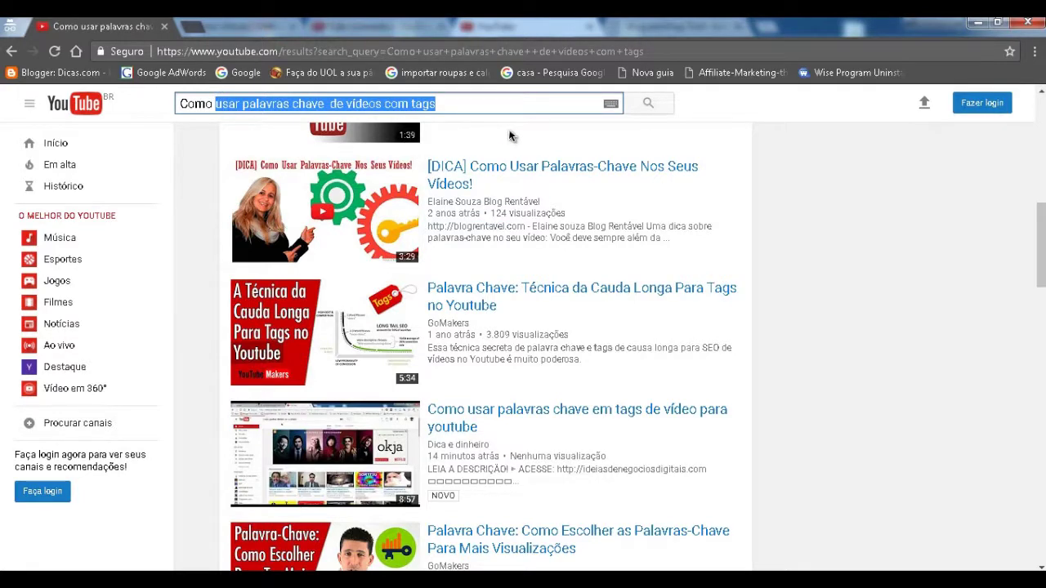
text(tag)
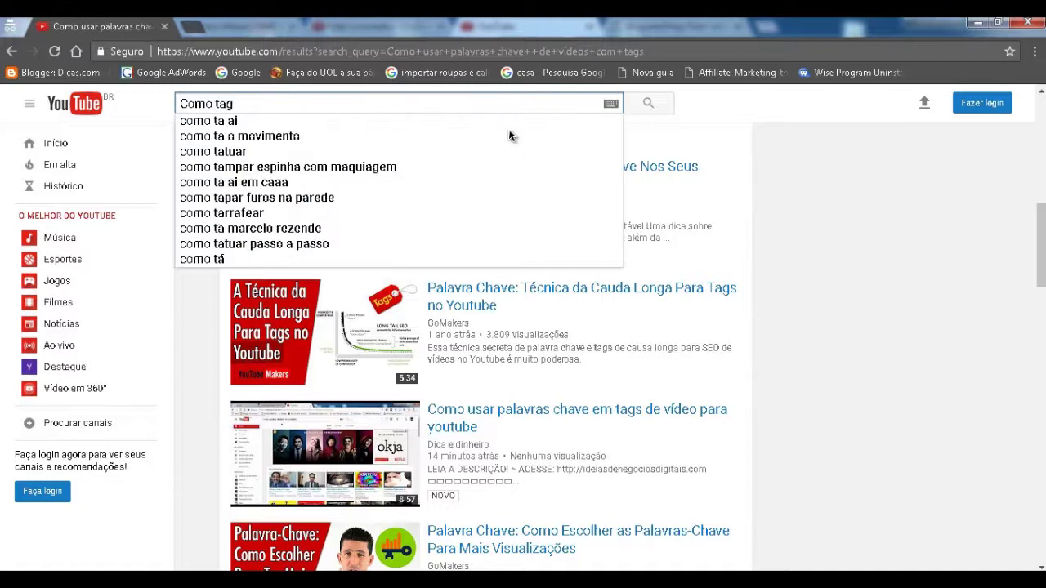
text(s pa)
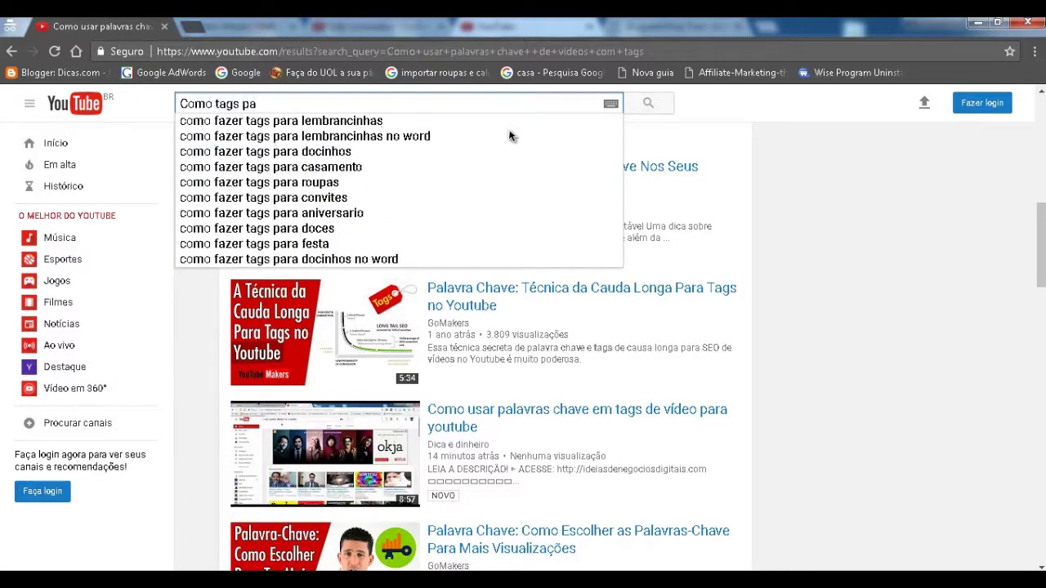
text(ra víde)
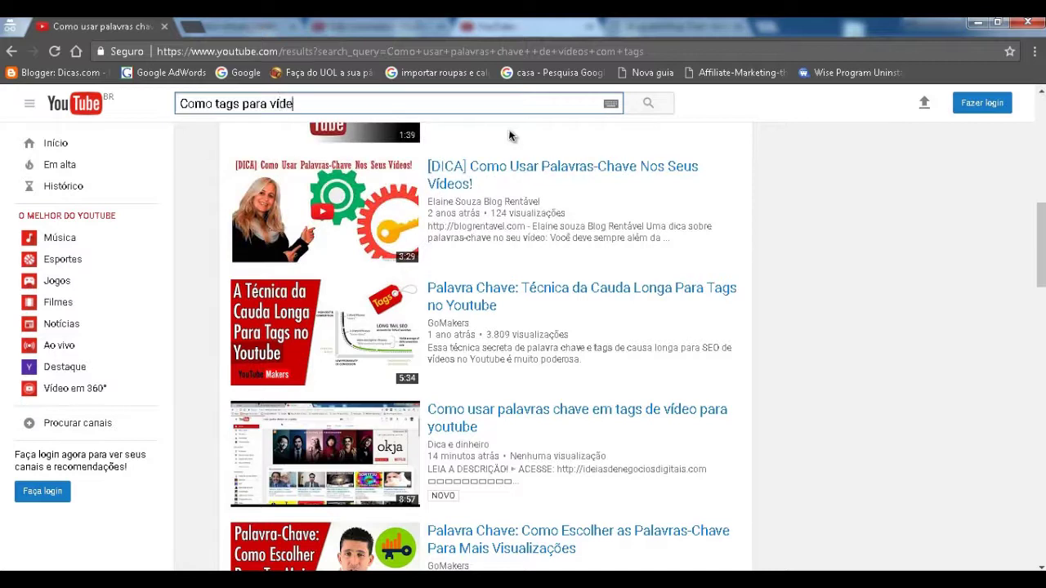
text(os no youtube)
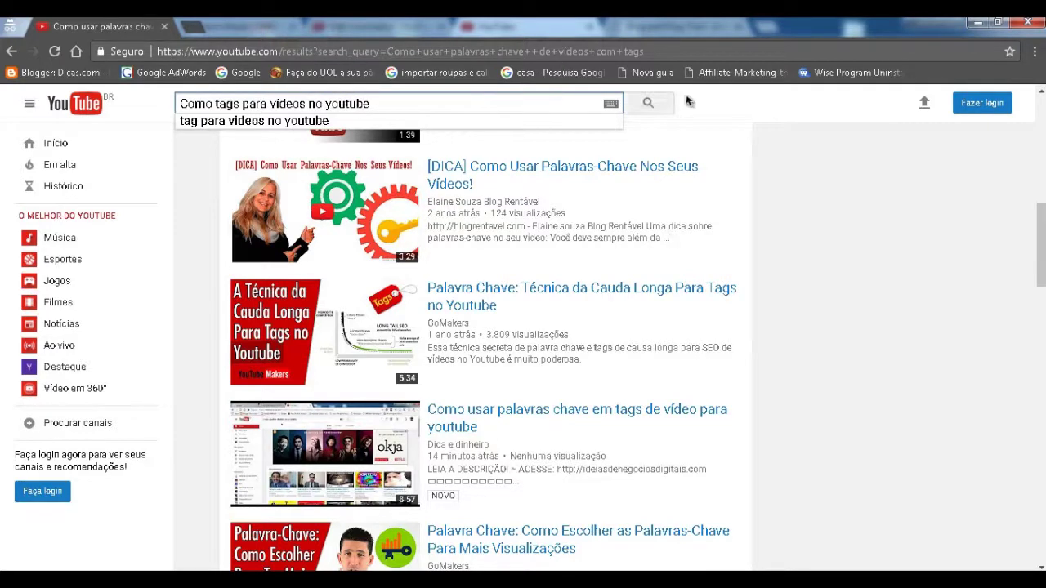
click(646, 106)
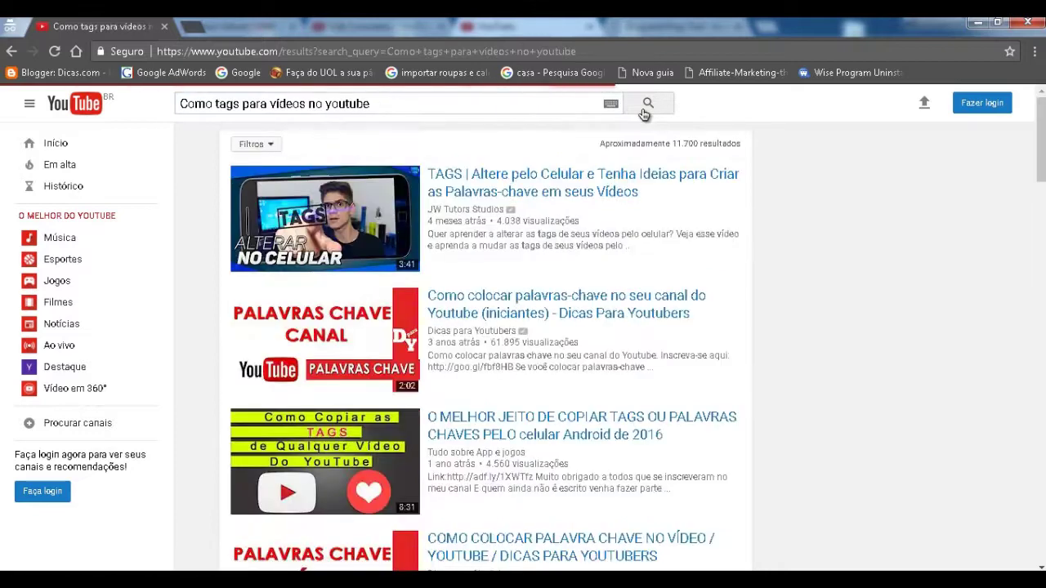
Step: Look through the first page of results for "Como tags para vídeos no youtube" for the published video
scroll(577, 265, down, 3)
scroll(577, 265, down, 8)
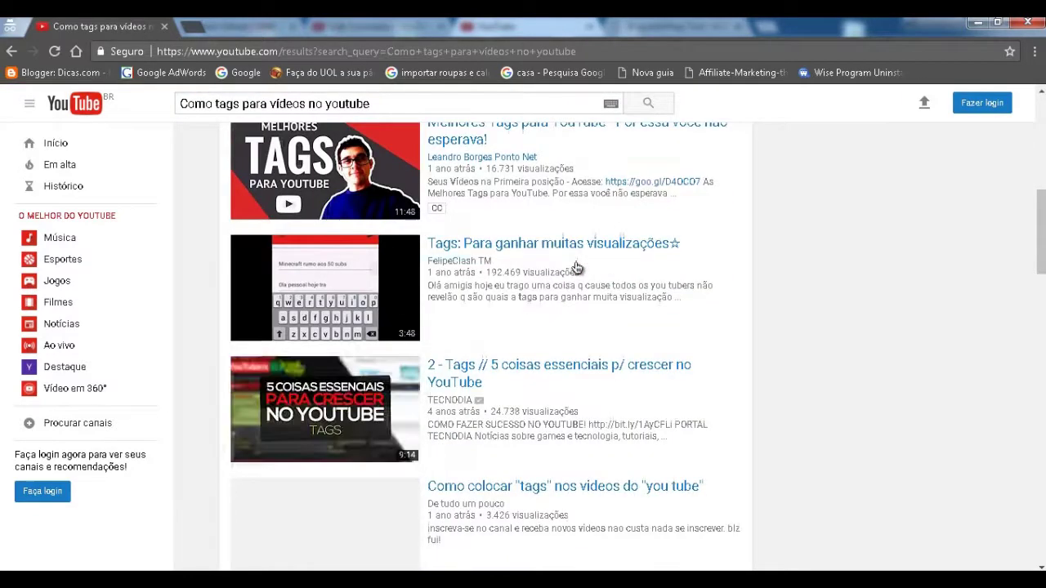
scroll(572, 276, down, 8)
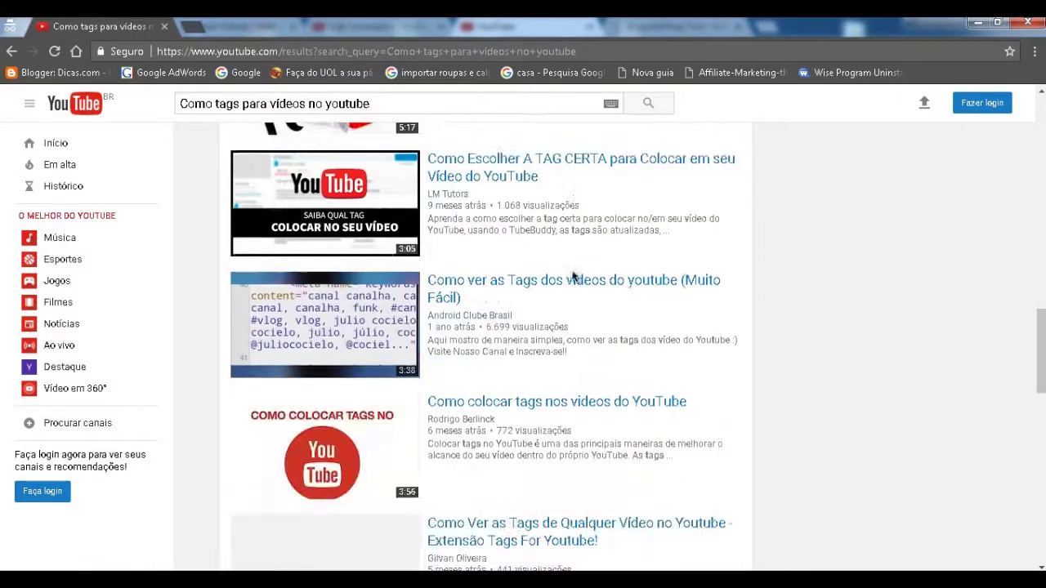
scroll(570, 268, down, 4)
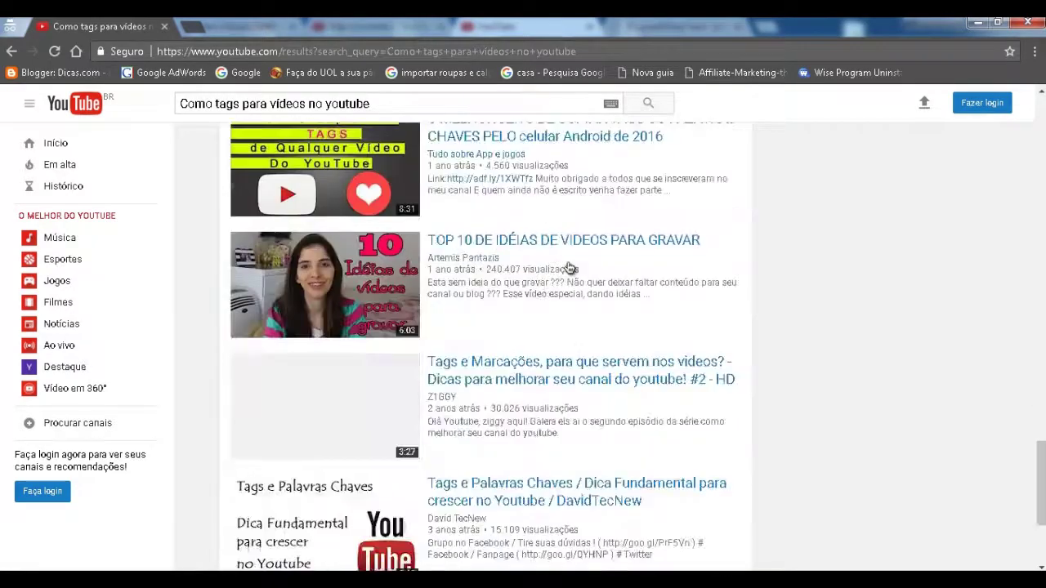
scroll(550, 280, up, 2)
scroll(532, 310, down, 3)
scroll(530, 311, down, 1)
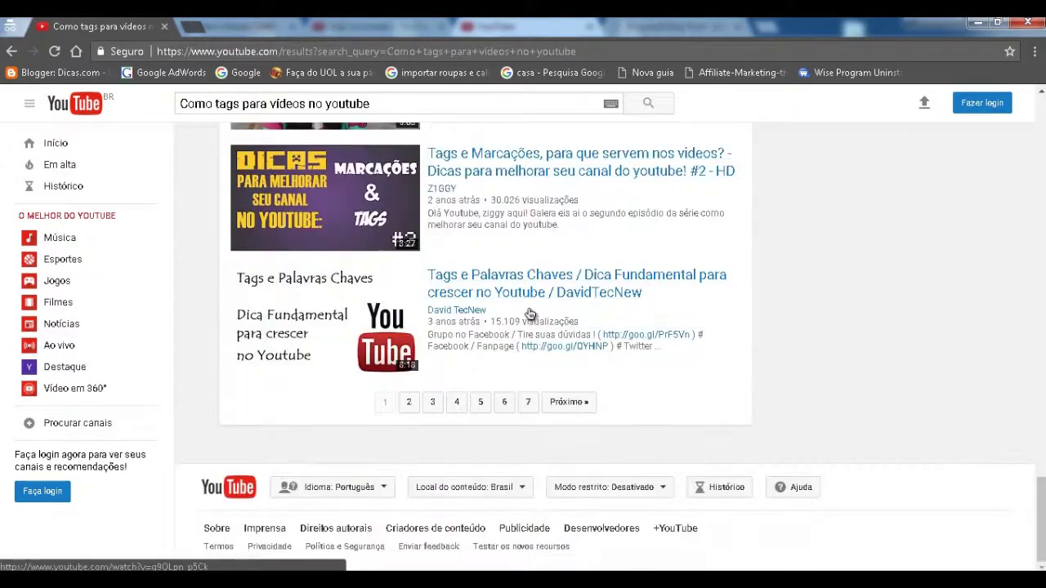
scroll(532, 327, up, 10)
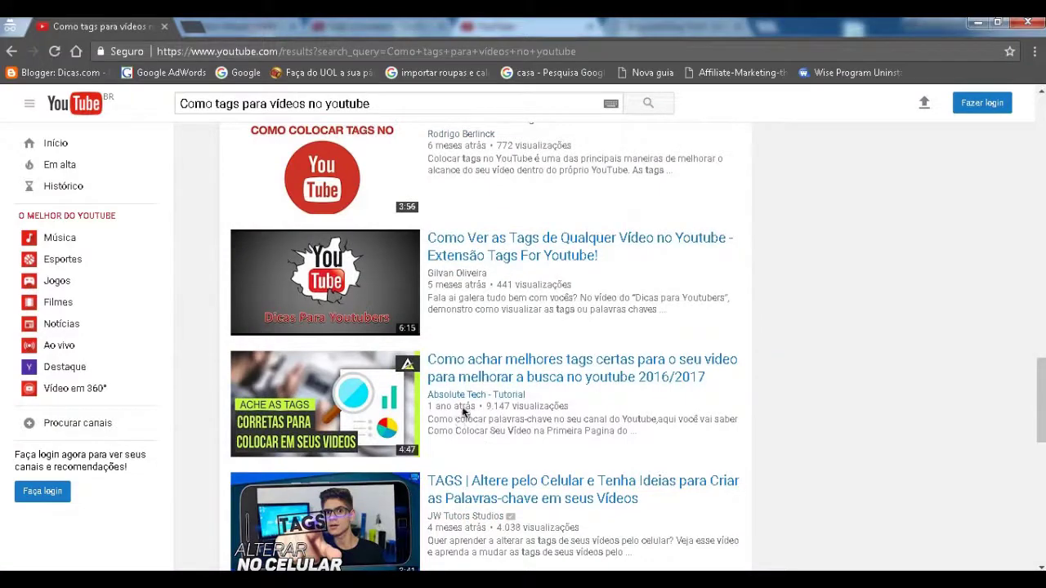
scroll(465, 410, up, 8)
scroll(464, 409, up, 5)
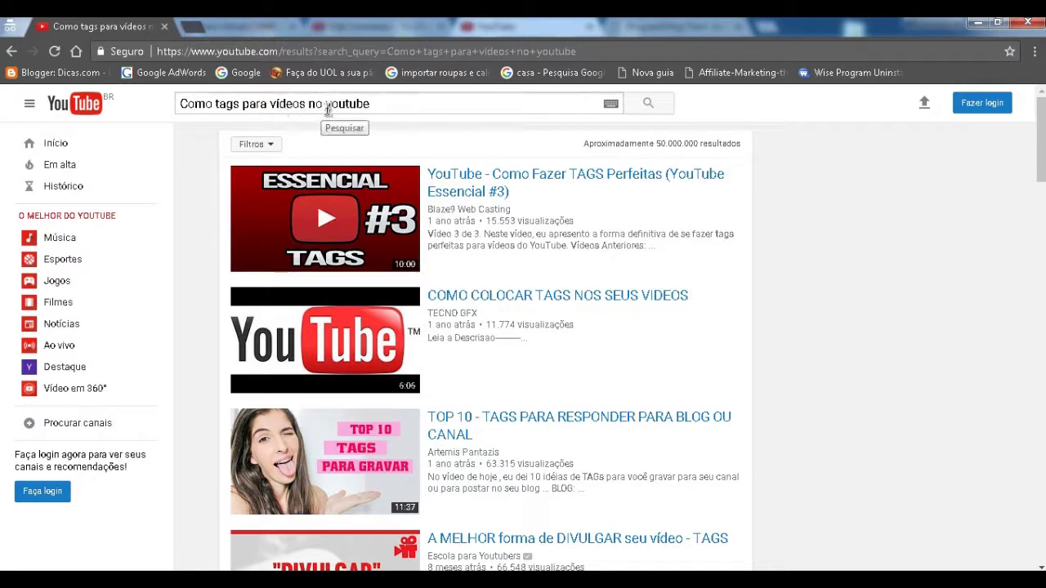
Step: Extend the search to "Como tags para vídeos no youtube com palavras chave" and locate the published video among the results
click(371, 103)
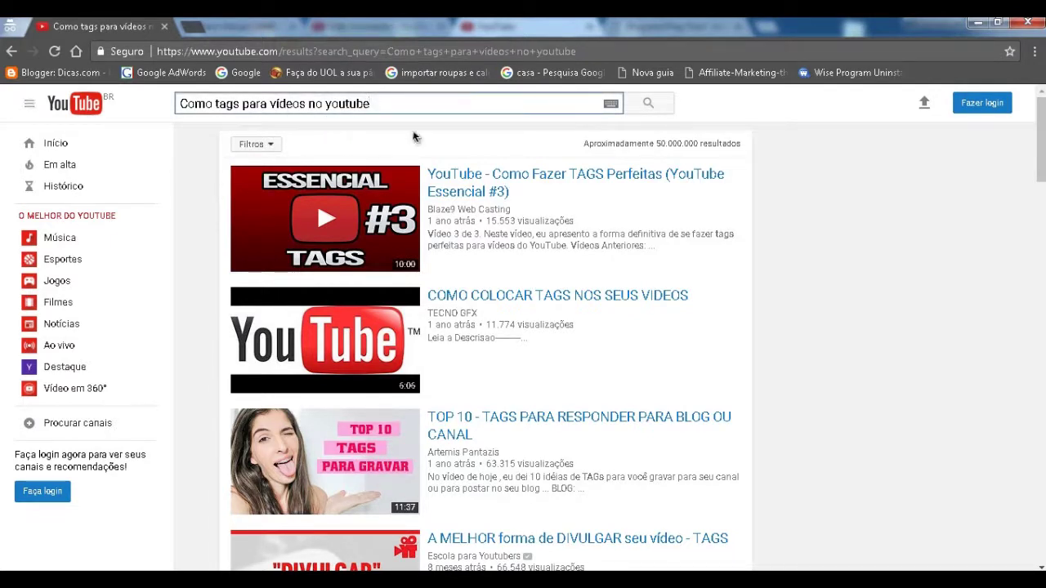
text(co)
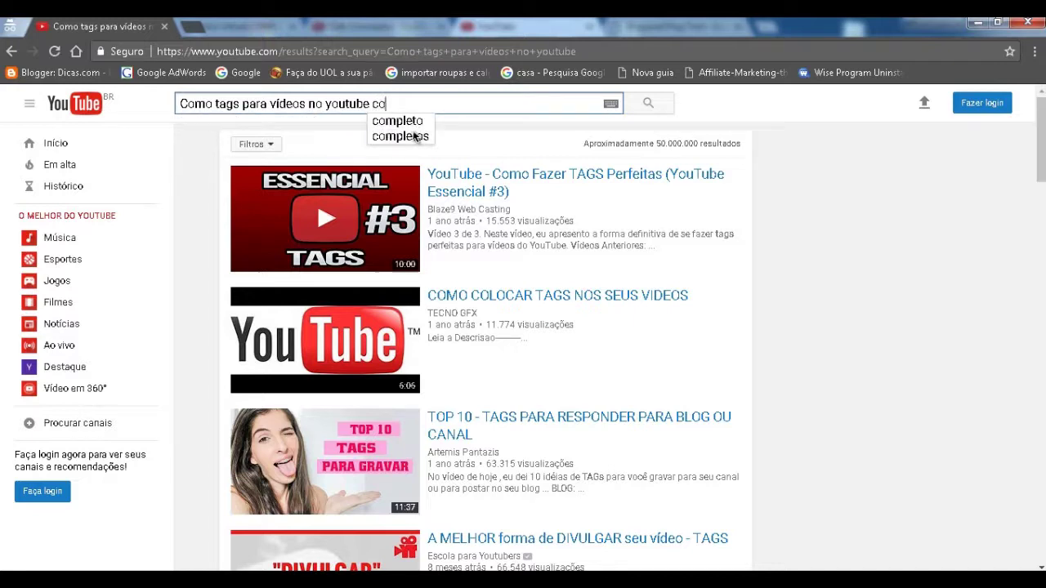
text(m pala)
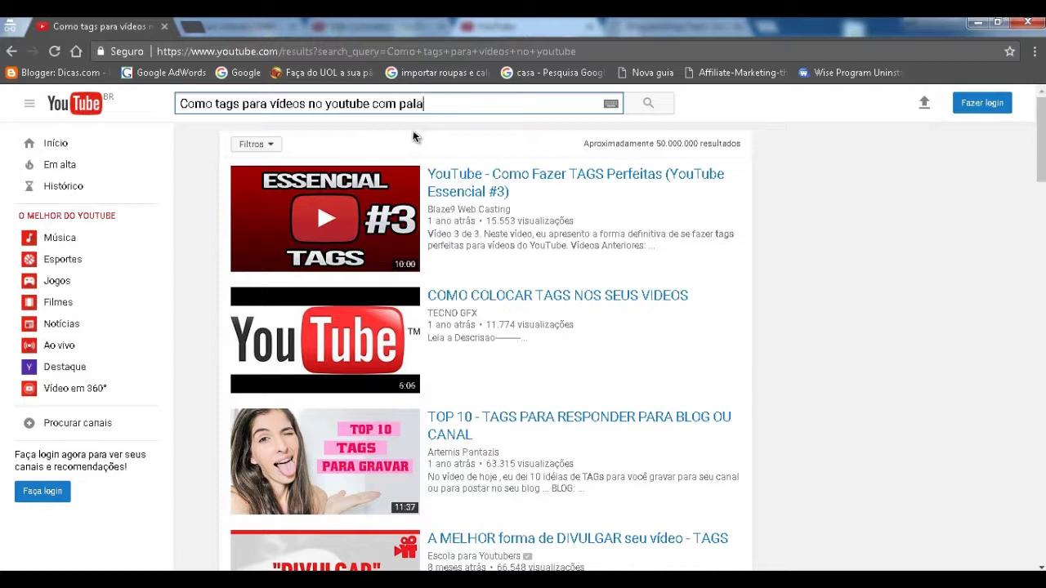
text(vras chave)
click(635, 107)
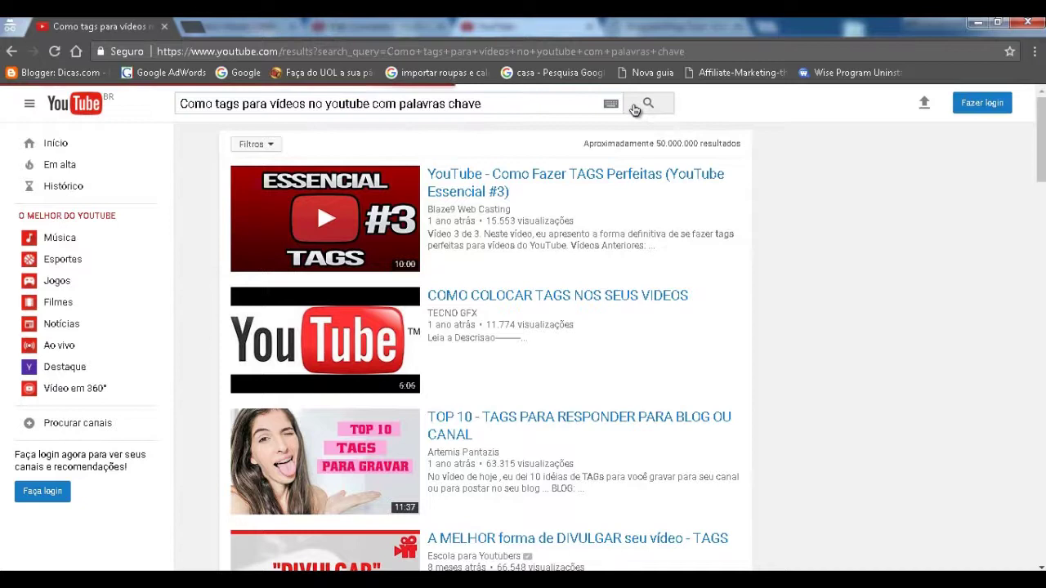
scroll(507, 278, down, 2)
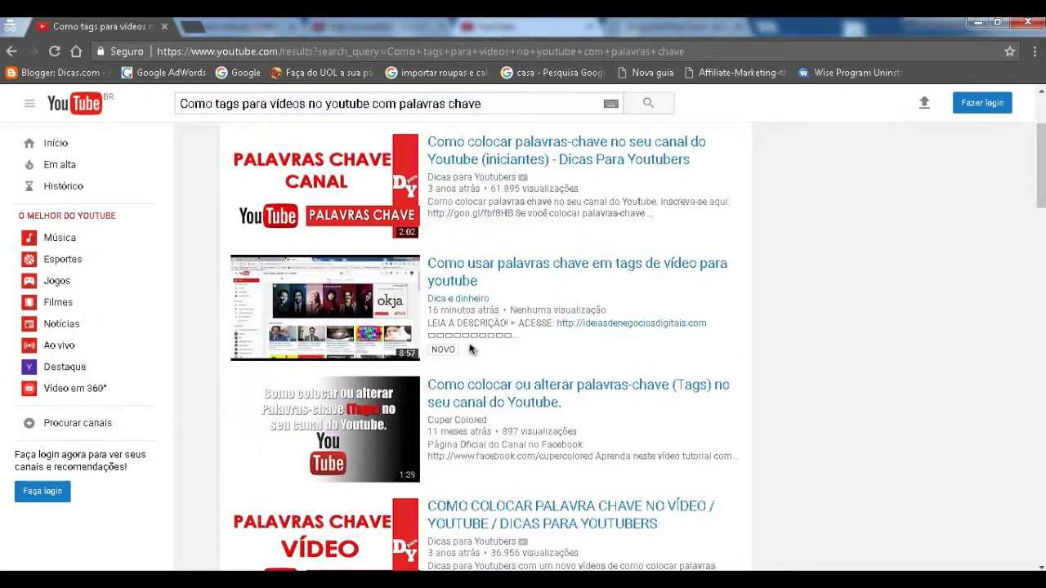
scroll(408, 329, up, 2)
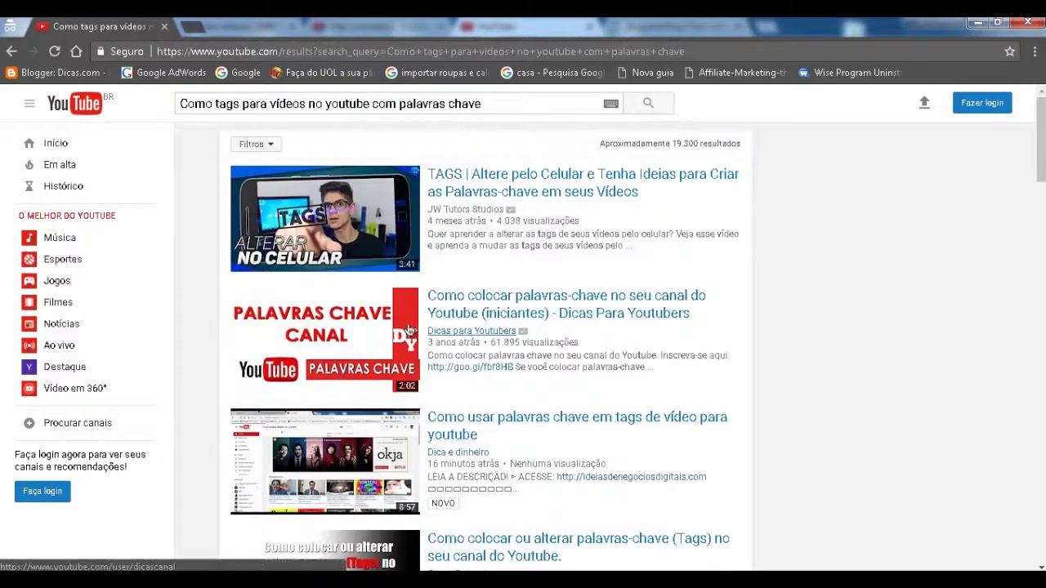
Step: Copy the search phrase "Como tags para vídeos no youtube com palavras chave"
click(500, 103)
drag(500, 104, 179, 107)
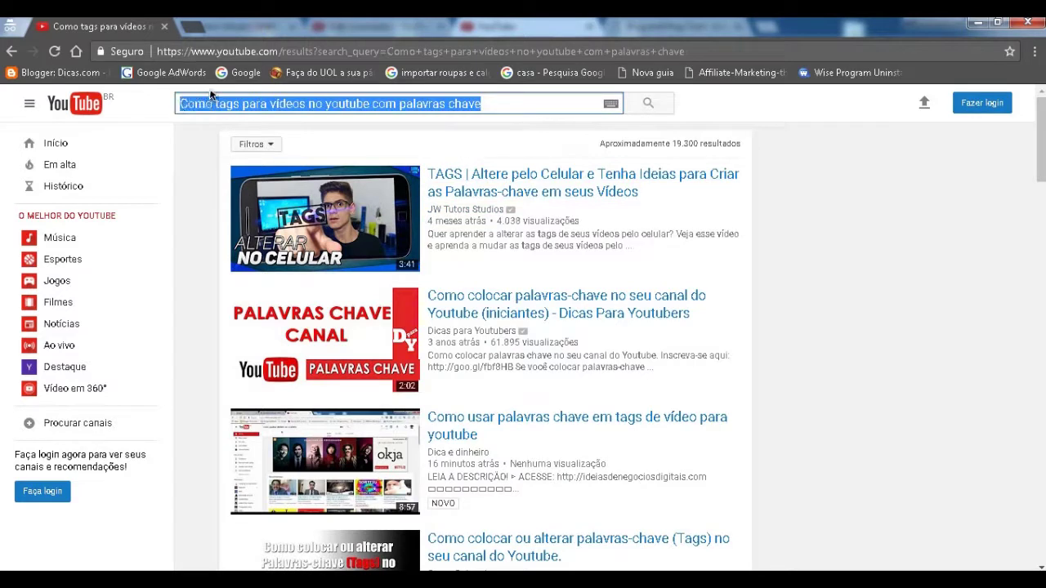
right_click(214, 104)
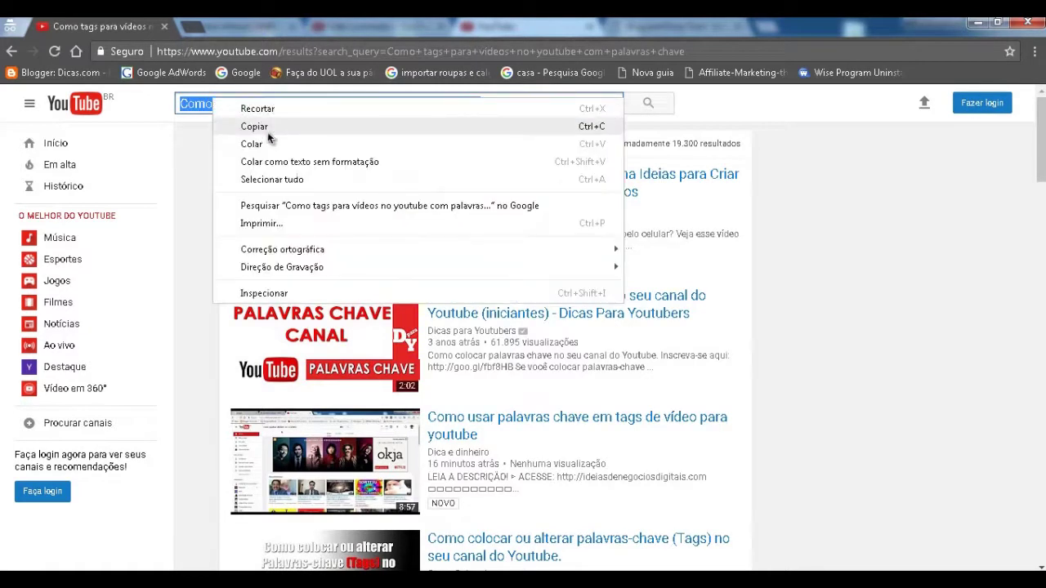
click(267, 130)
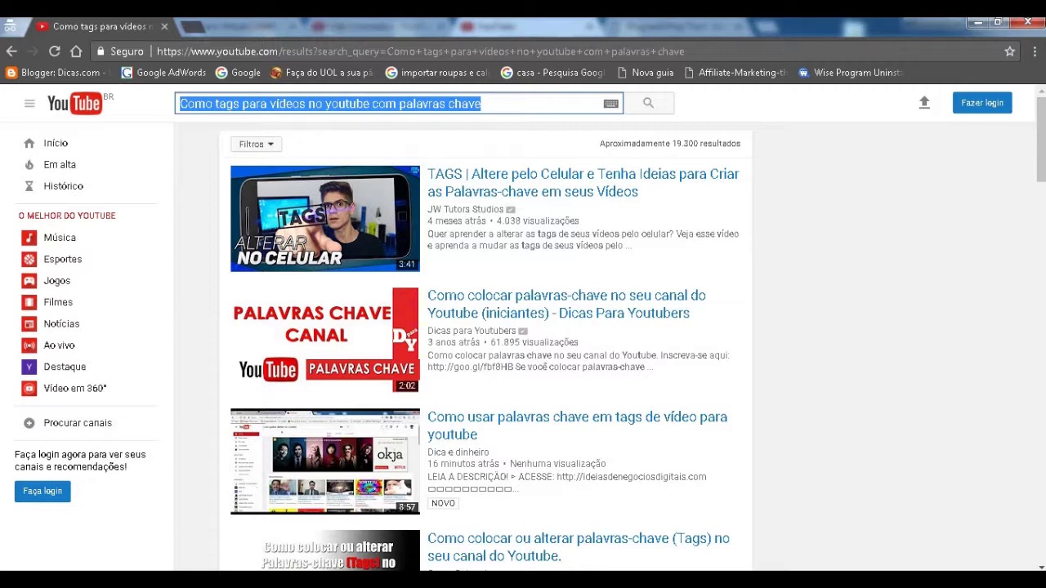
Step: Switch to the video's edit page, add the copied phrase "Como tags para vídeos no youtube com palavras chave" as a tag and save the changes
click(694, 506)
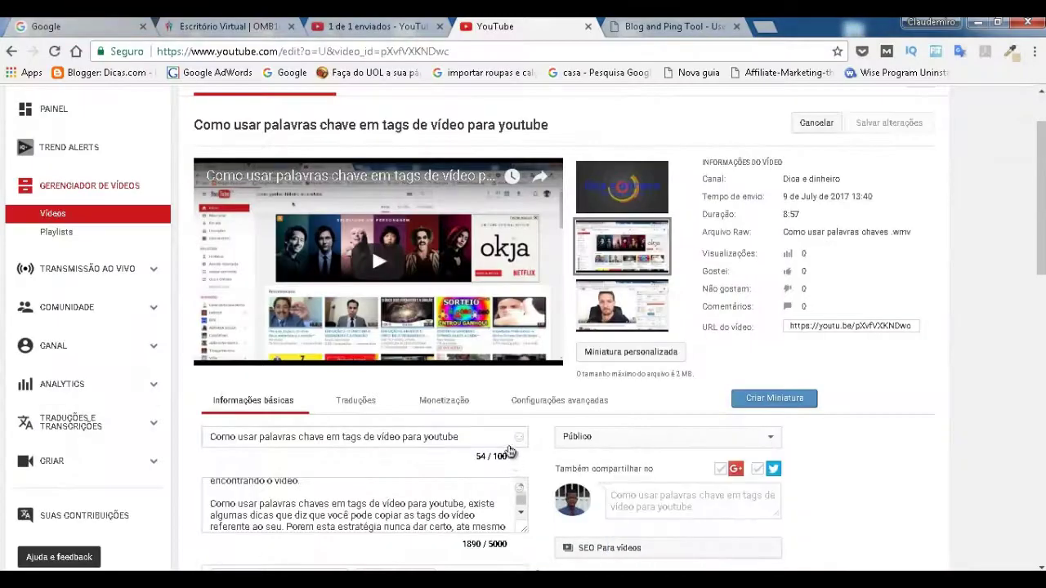
scroll(509, 451, down, 3)
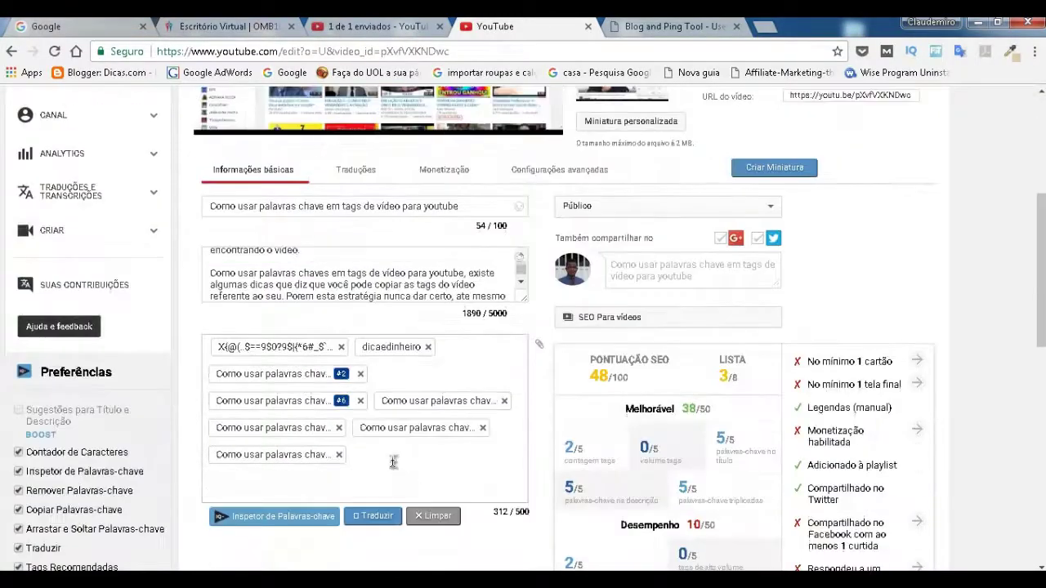
click(376, 496)
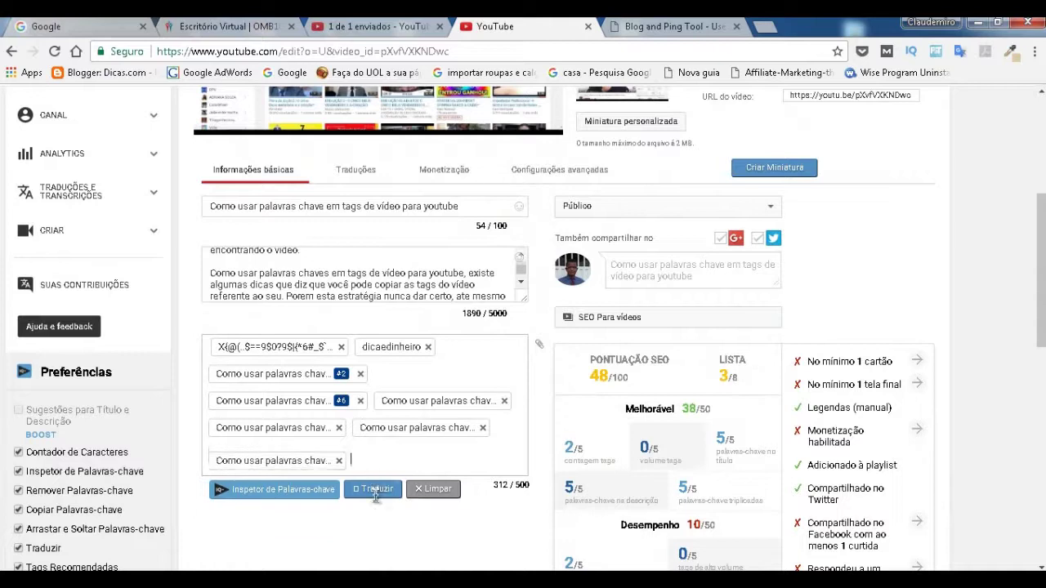
key(ctrl+v)
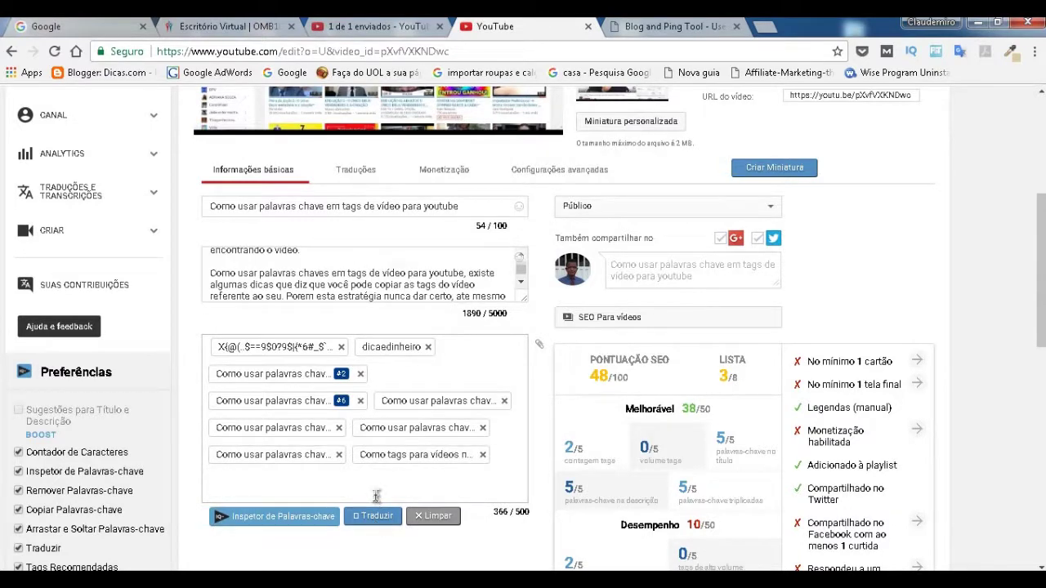
scroll(531, 482, up, 2)
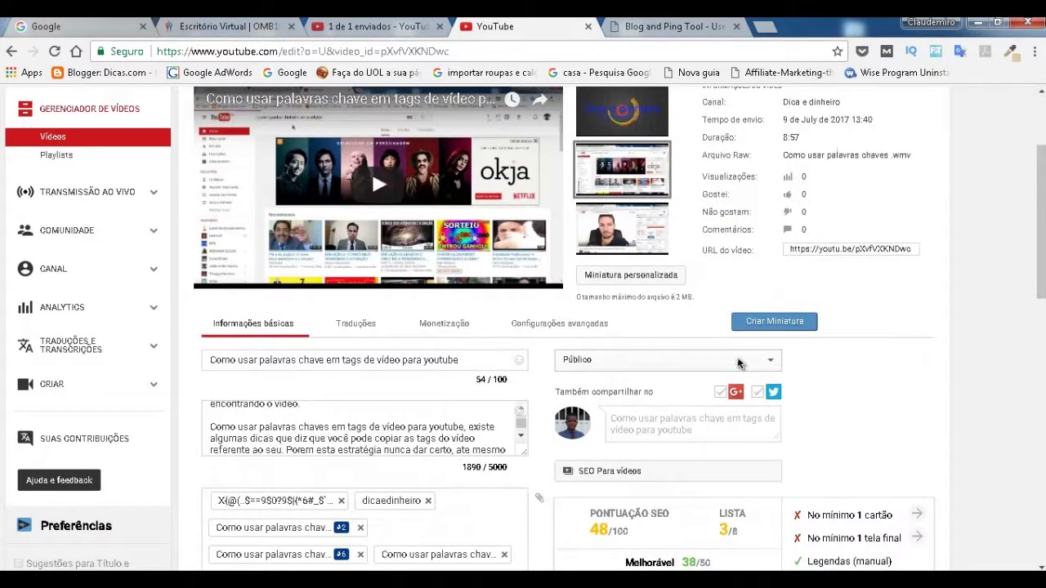
scroll(739, 363, down, 2)
scroll(792, 372, up, 2)
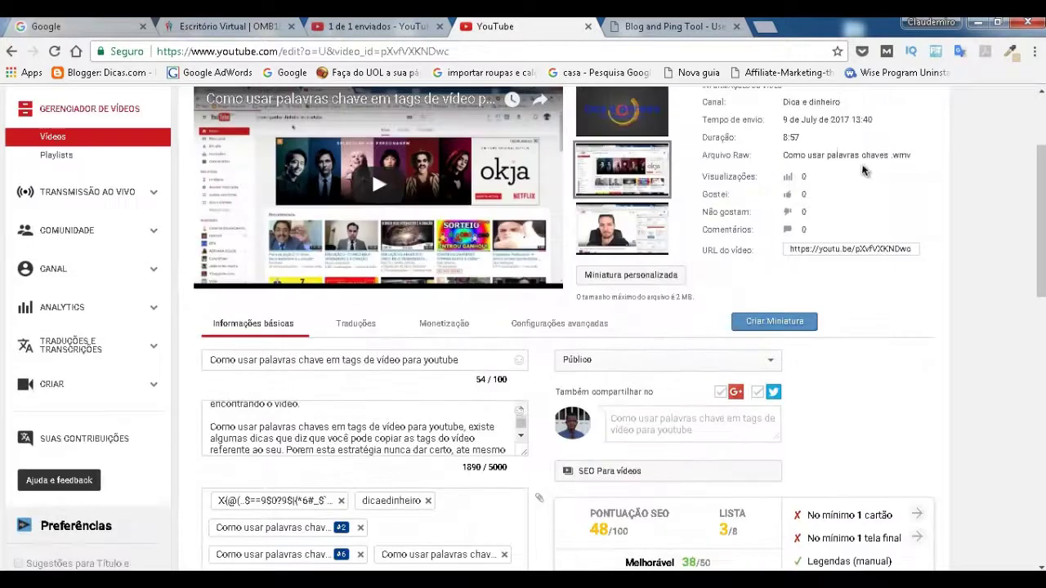
scroll(864, 170, up, 2)
click(887, 204)
Step: Review the video's tags with their ranking badges and the vidIQ SEO score and checklist
scroll(749, 302, down, 1)
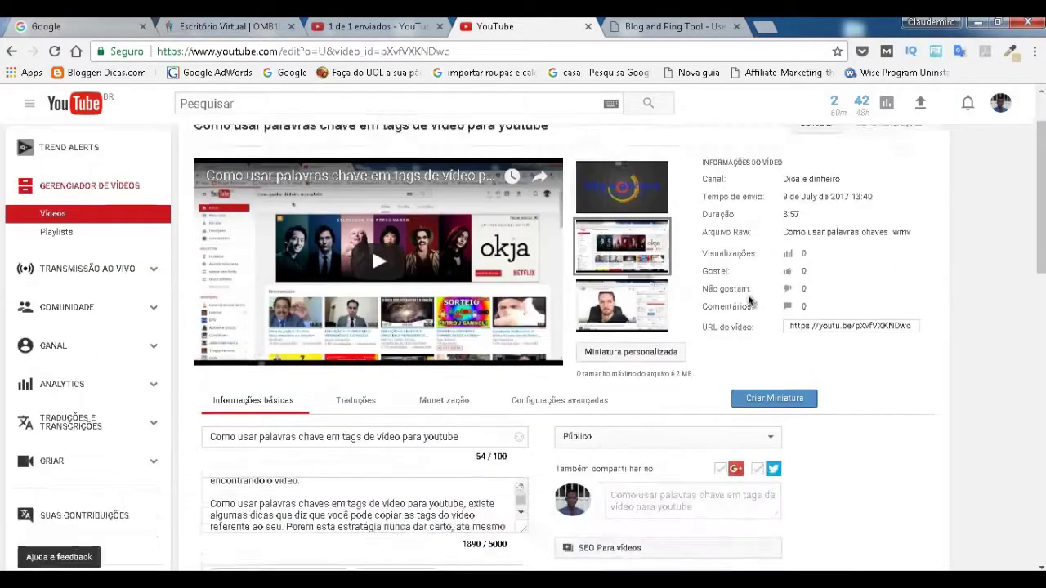
scroll(749, 300, down, 3)
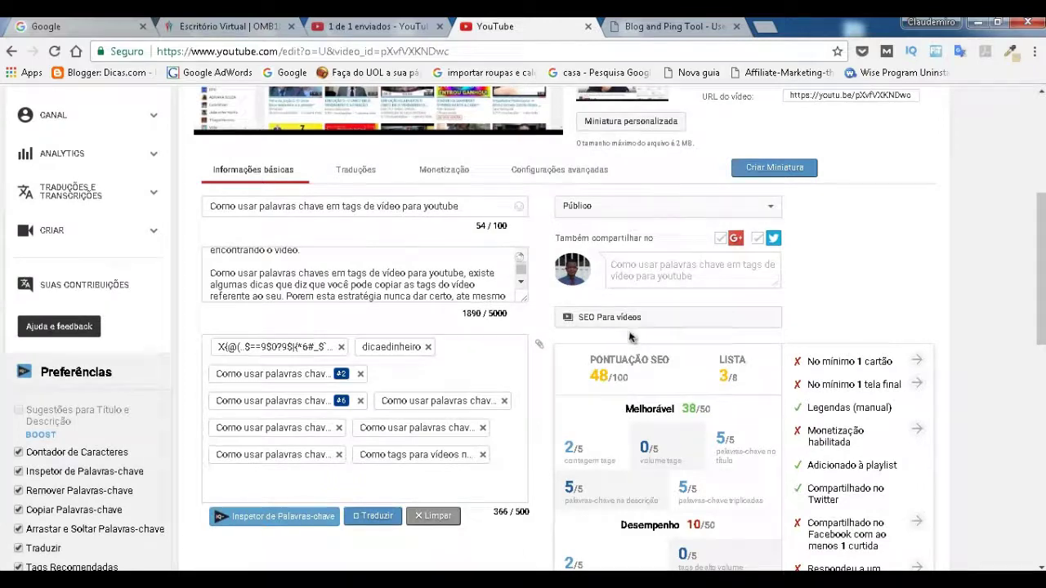
scroll(629, 336, up, 2)
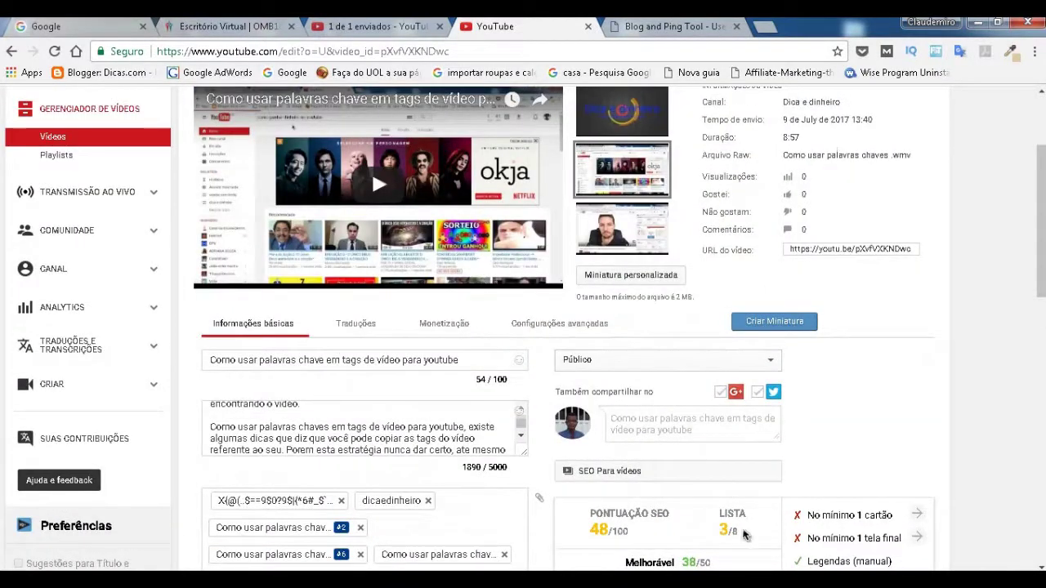
scroll(319, 483, down, 2)
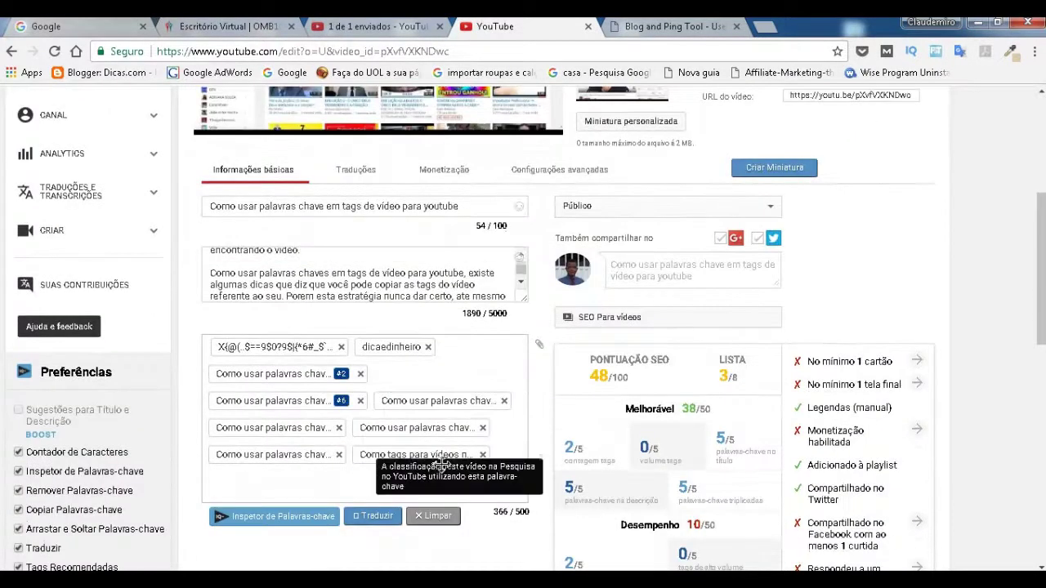
scroll(441, 463, up, 2)
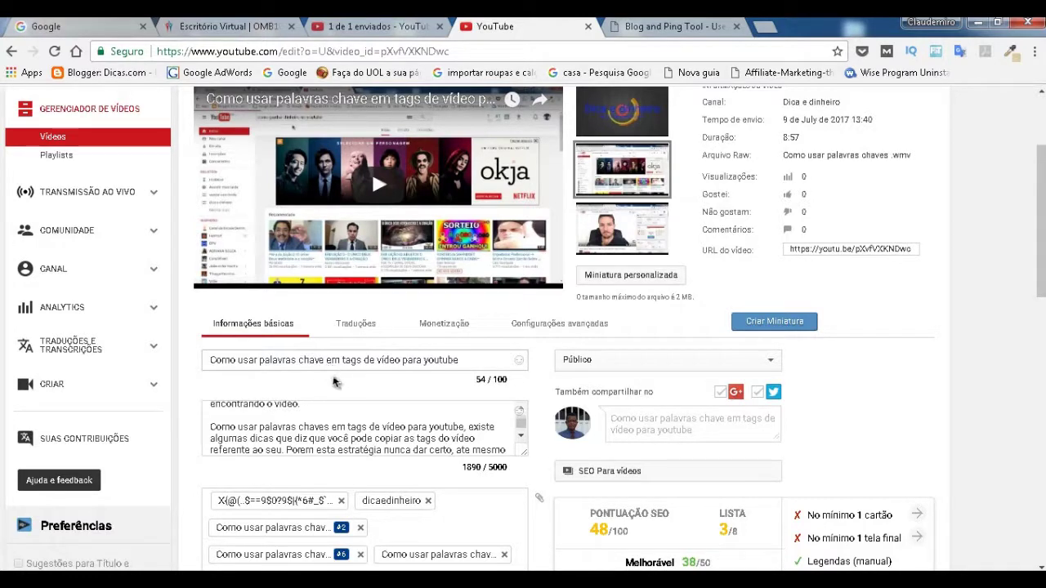
scroll(331, 384, up, 2)
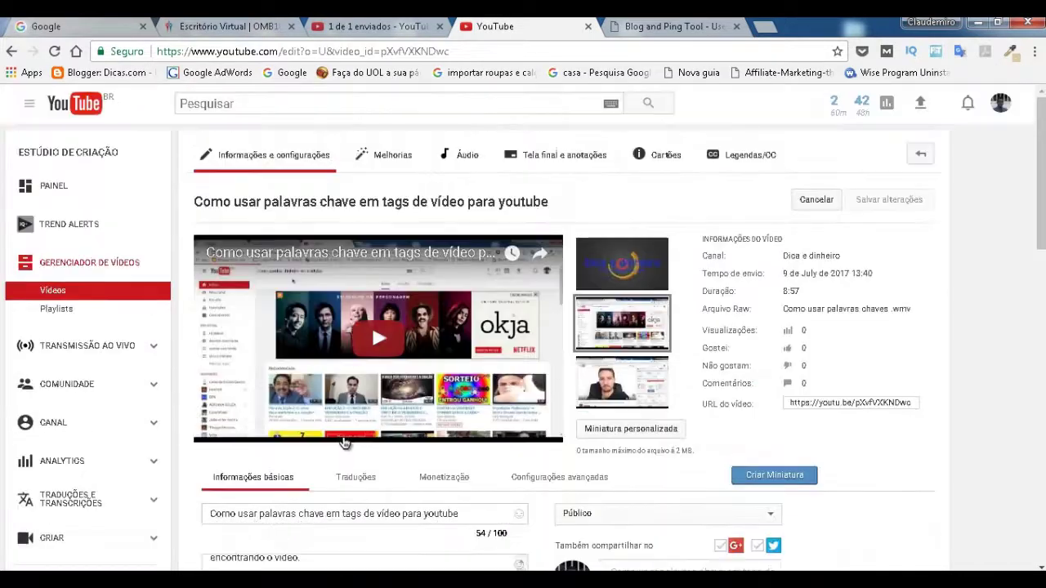
scroll(343, 442, down, 10)
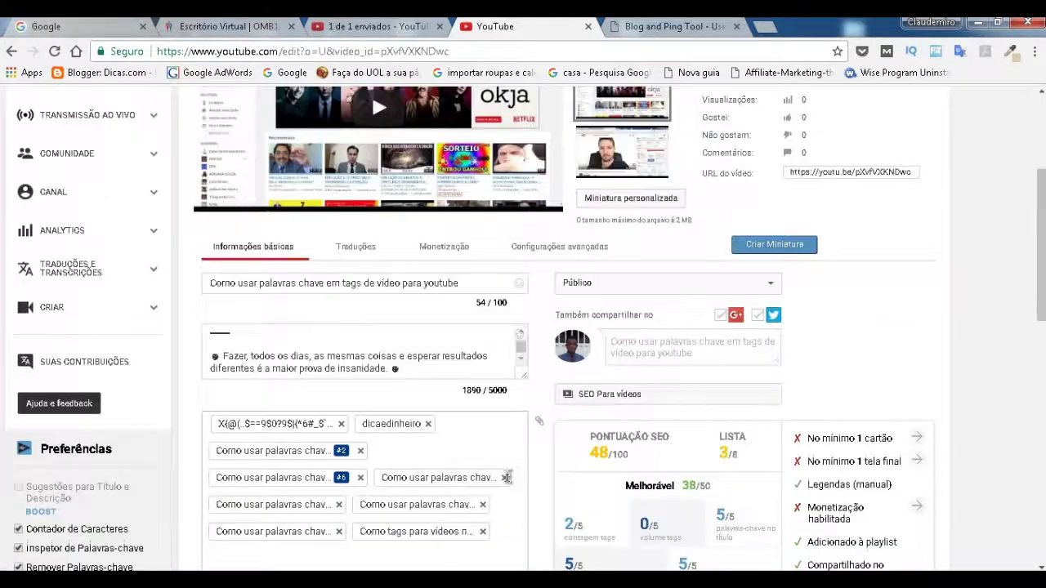
scroll(506, 477, down, 2)
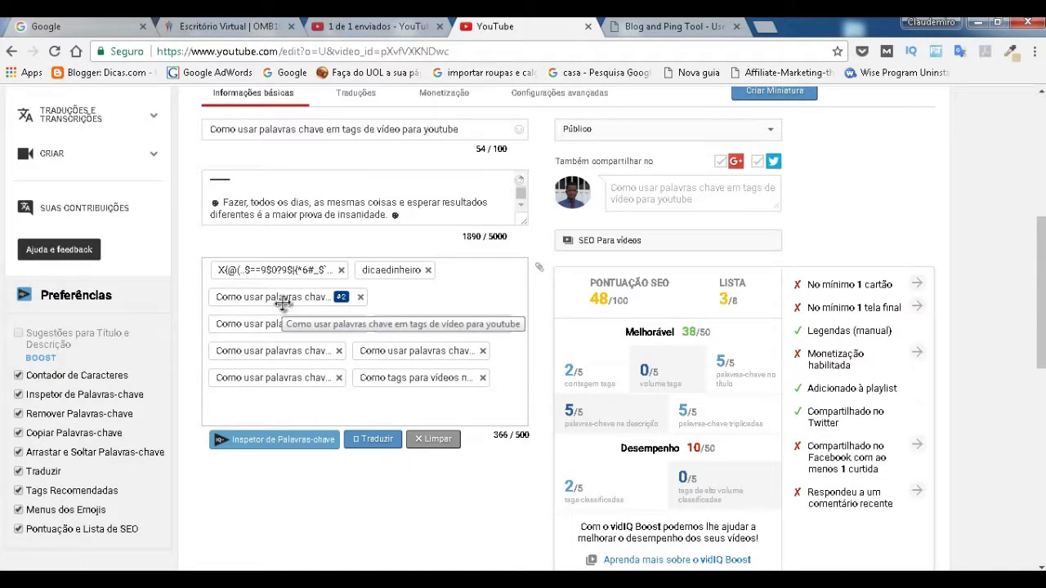
scroll(485, 507, up, 1)
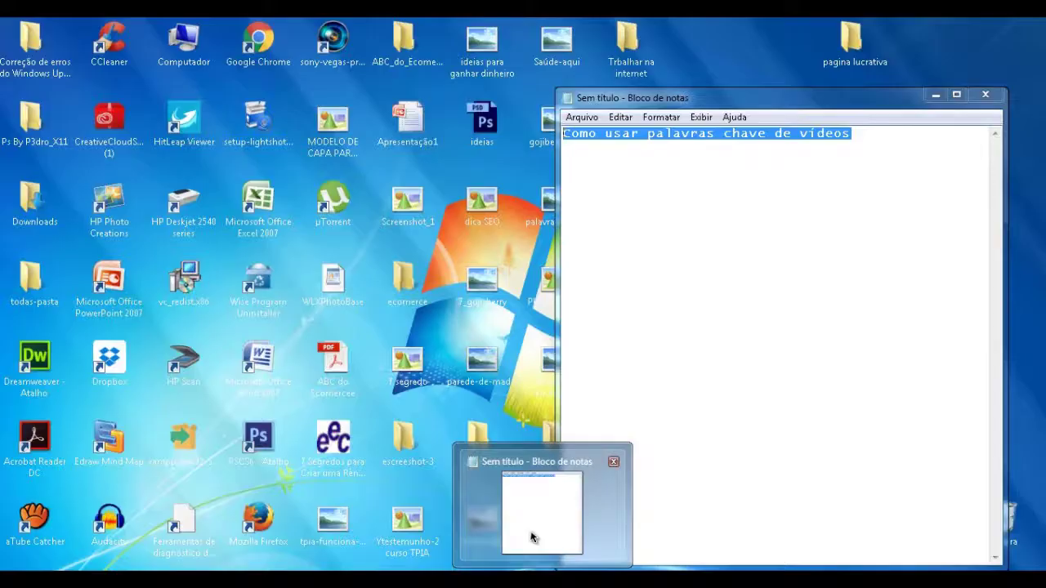
Step: Copy the video's title "Como usar palavras chave em tags de vídeo para youtube" from its edit page
mouse_move(495, 580)
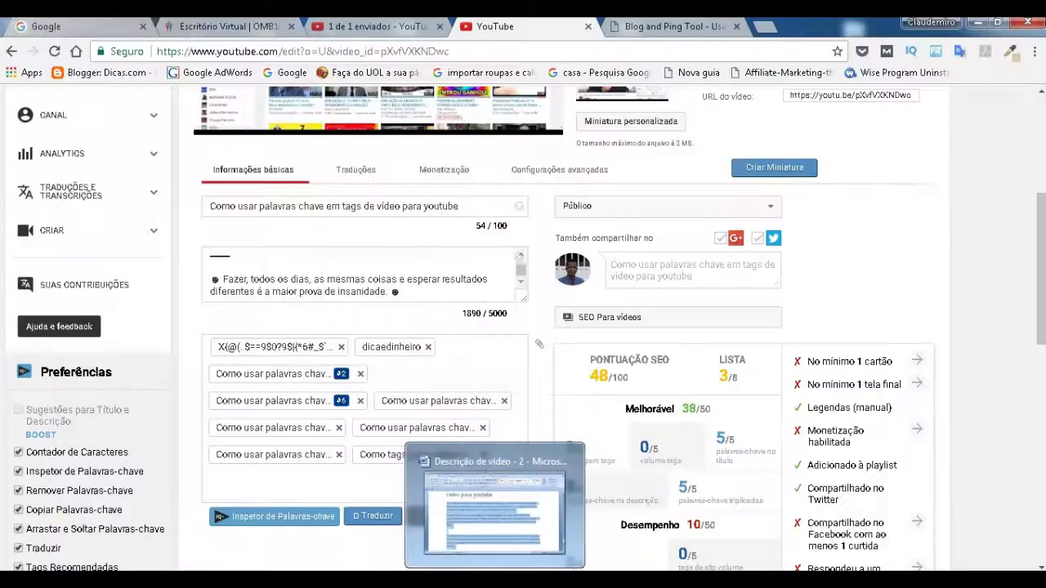
click(539, 558)
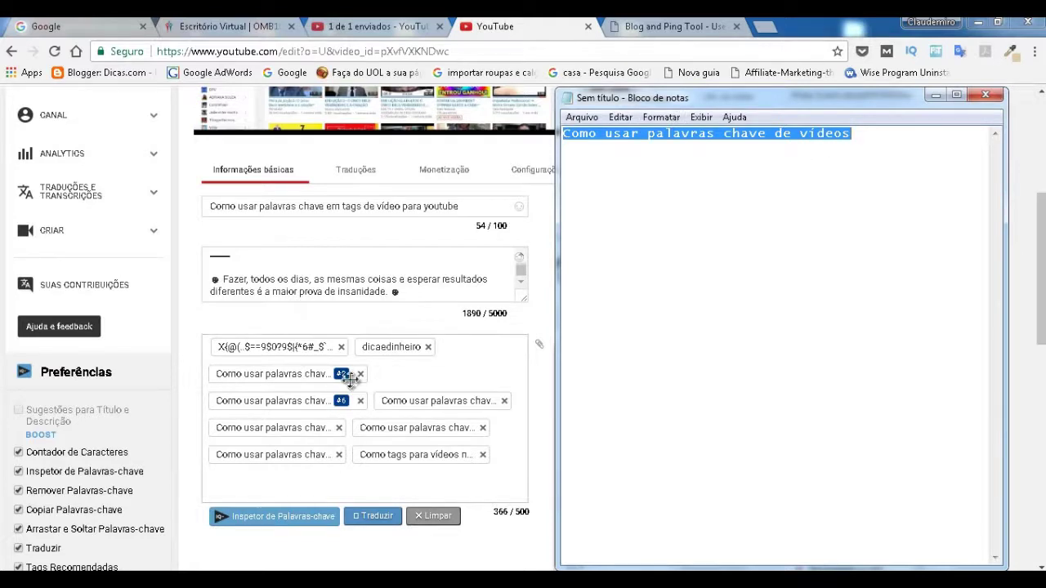
drag(460, 206, 207, 209)
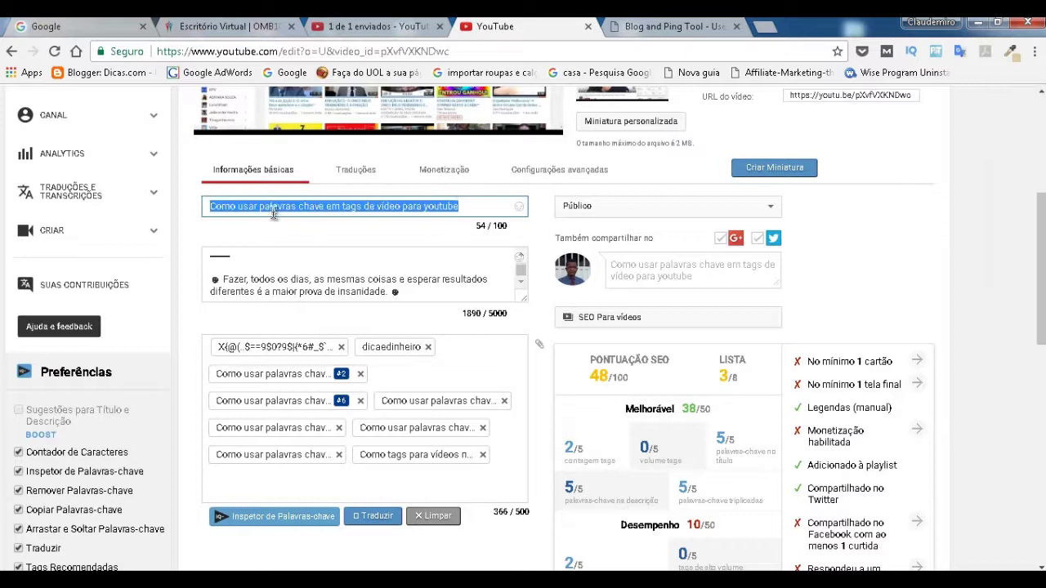
right_click(273, 211)
click(312, 243)
Step: Search Google in the signed-in window for the copied title "Como usar palavras chave em tags de vídeo para youtube"
click(65, 26)
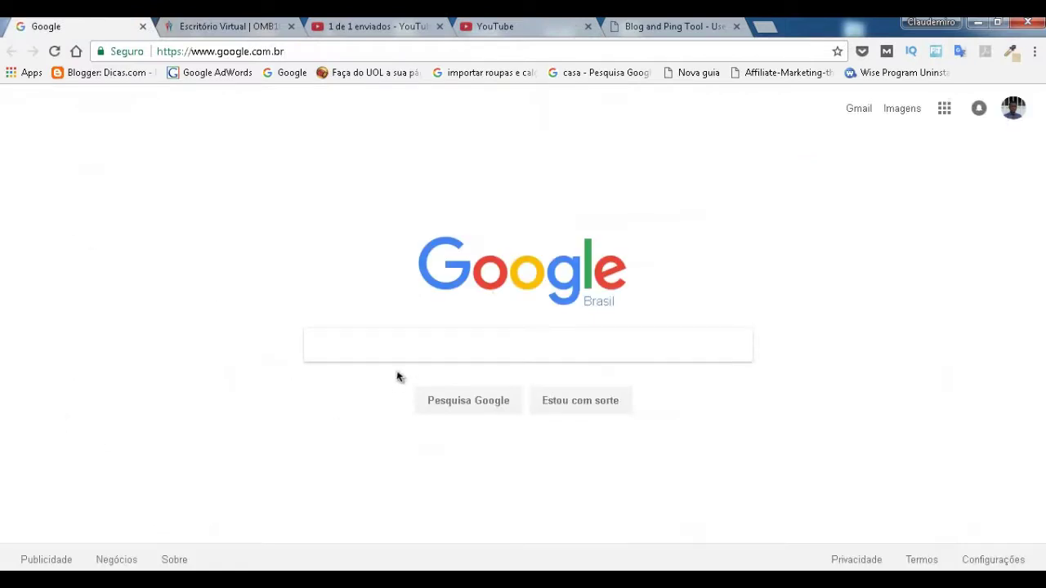
right_click(400, 348)
mouse_move(447, 282)
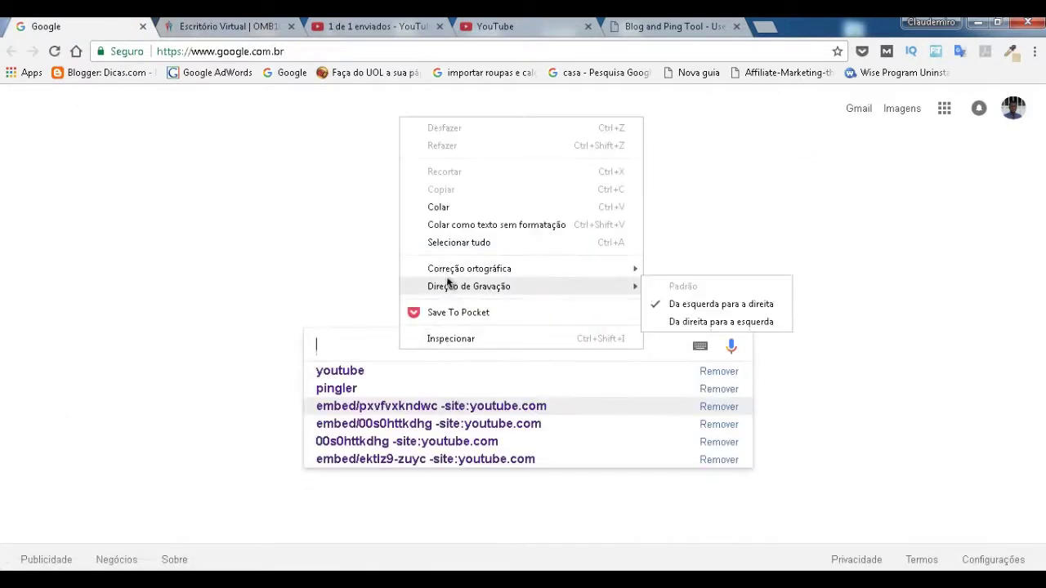
click(426, 207)
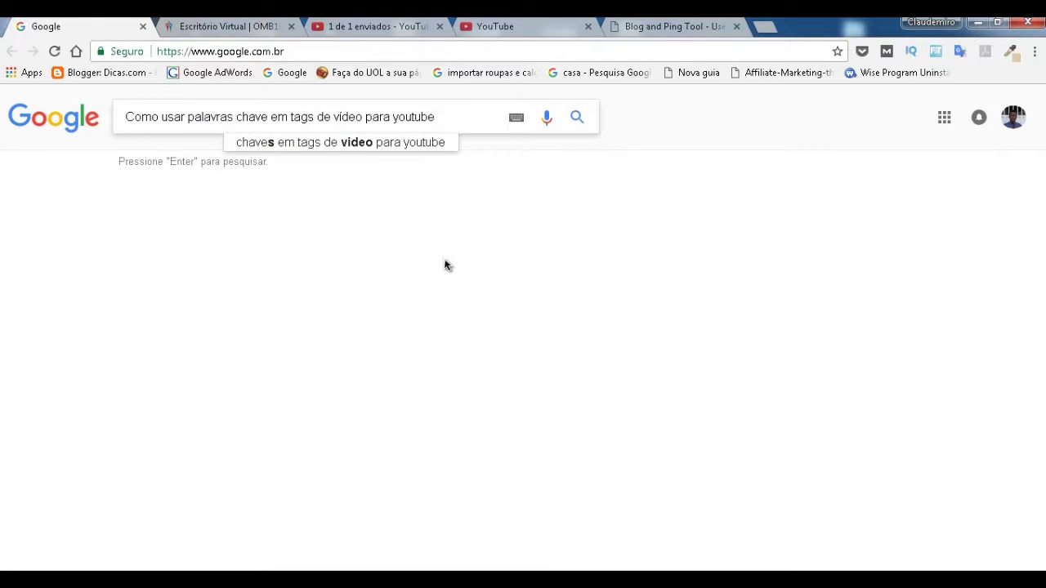
key(Return)
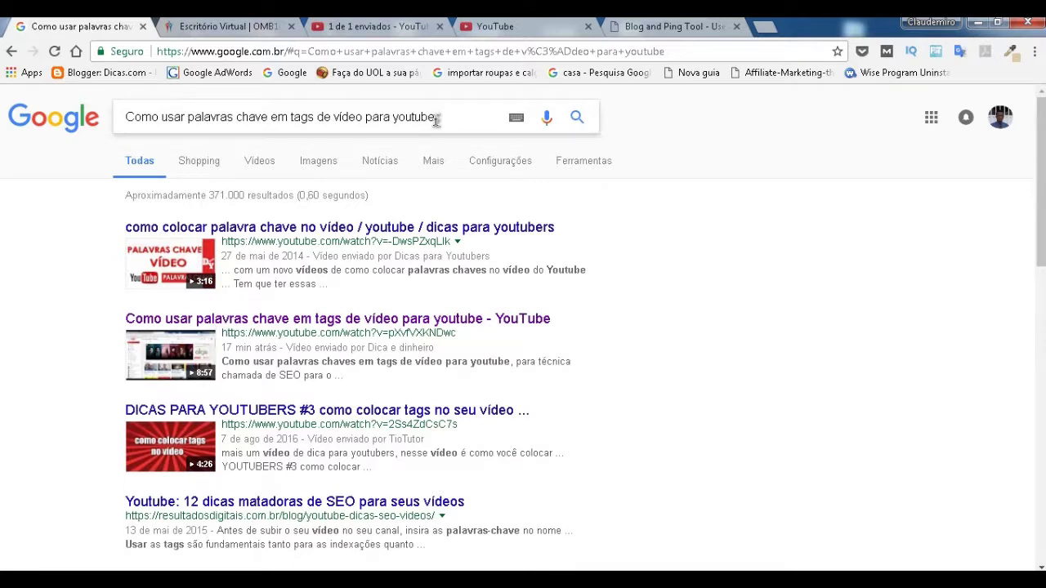
Step: Copy the Google query "Como usar palavras chave em tags de vídeo para youtube" and search for it in a new tab of the incognito window
click(319, 103)
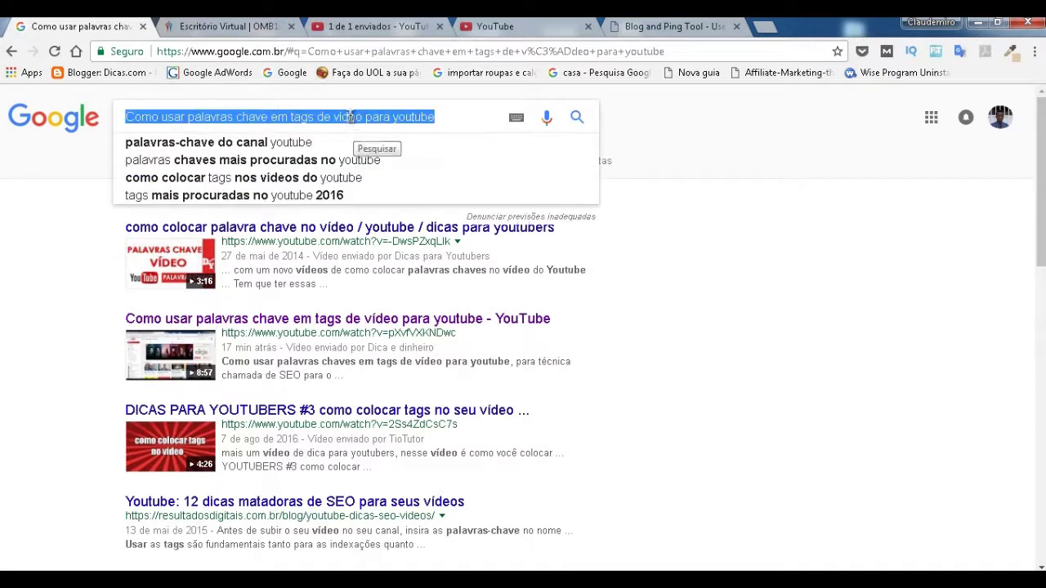
right_click(352, 117)
click(399, 147)
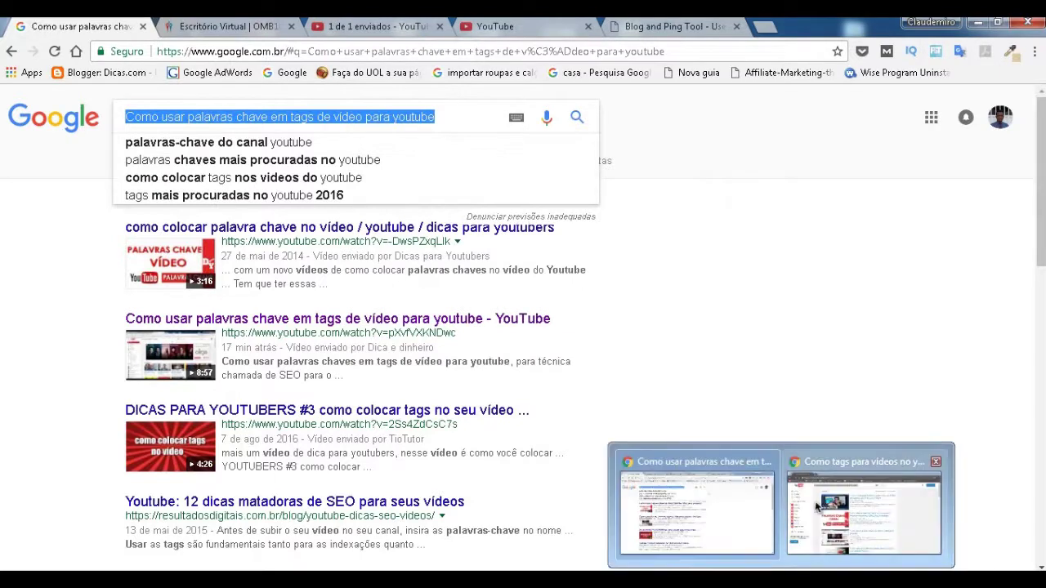
click(819, 507)
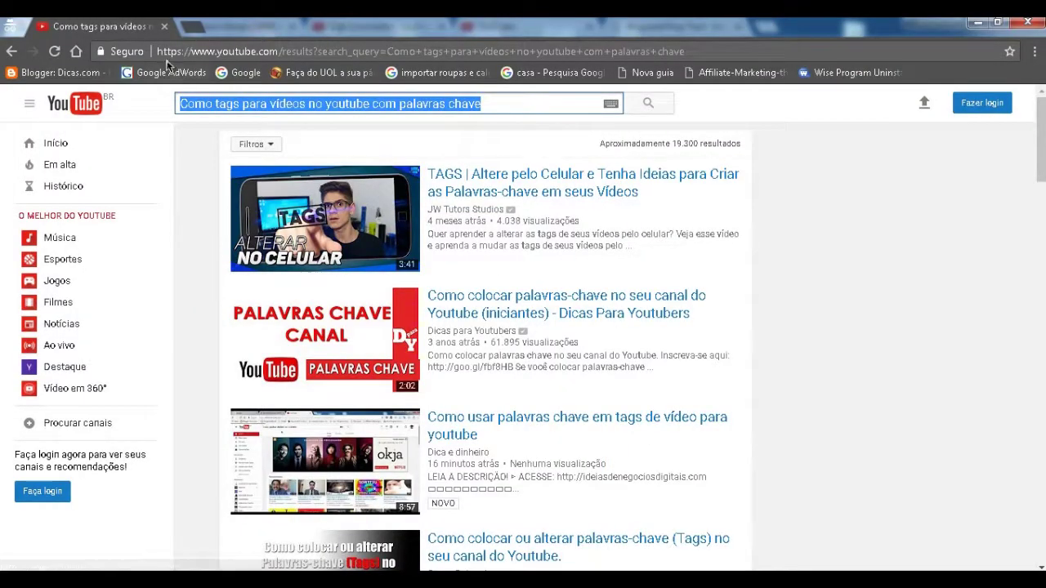
click(194, 31)
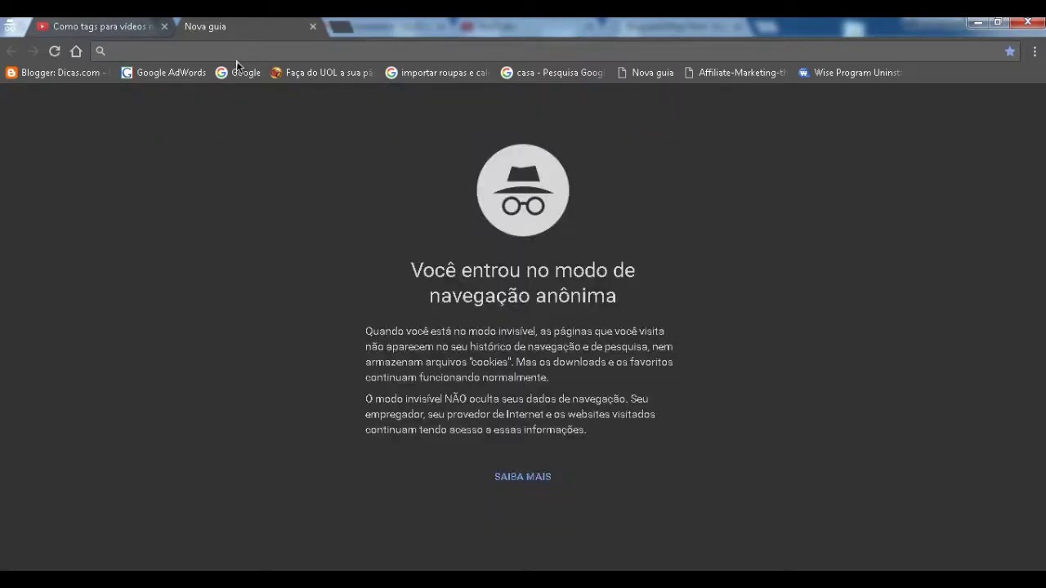
right_click(353, 50)
click(381, 121)
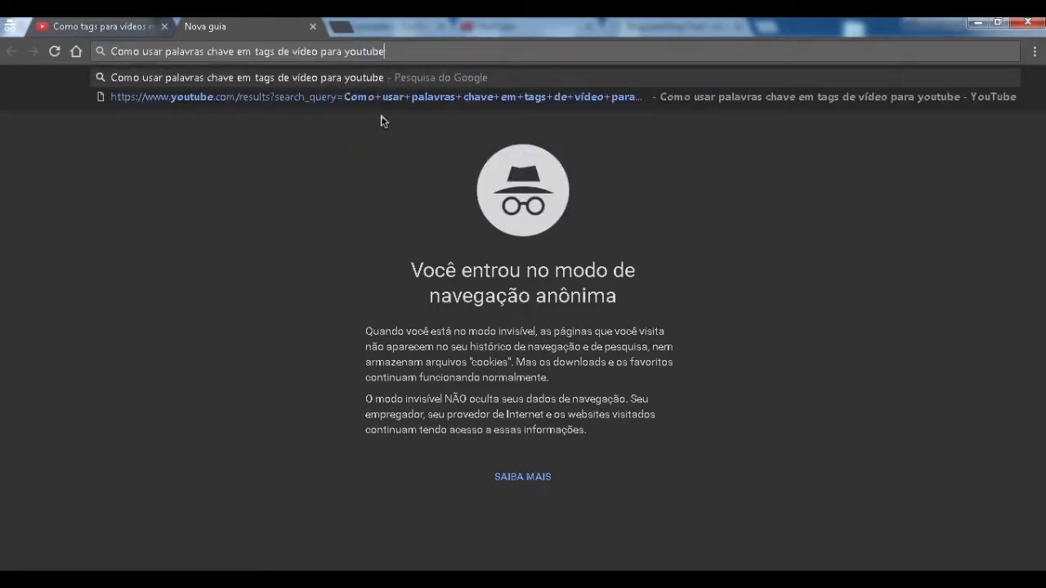
key(Return)
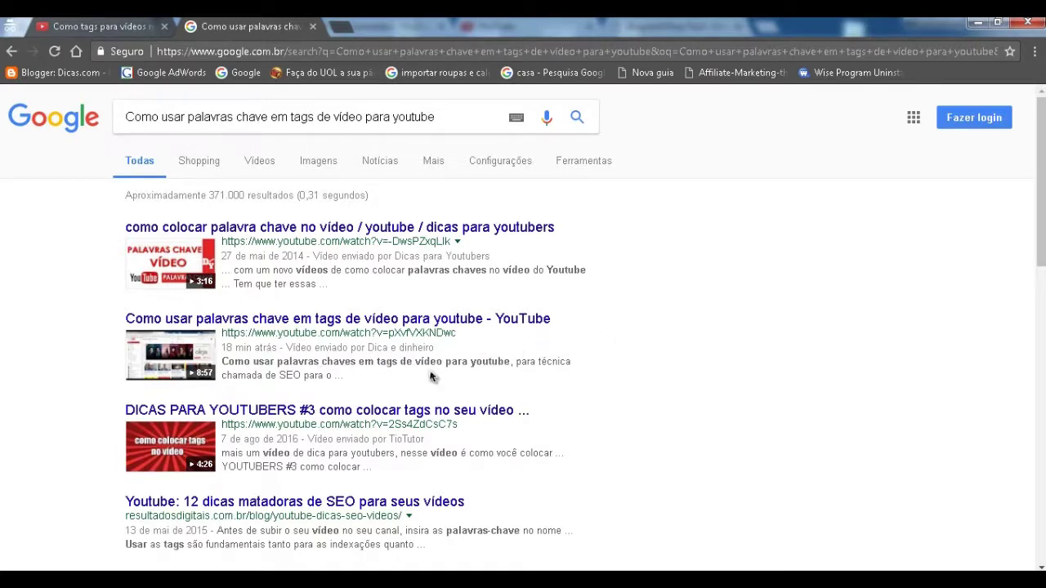
Step: Examine the signed-out Google results to check where the published video ranks for its title
scroll(366, 347, down, 1)
scroll(482, 326, up, 1)
scroll(435, 370, down, 1)
scroll(327, 343, down, 3)
scroll(148, 330, up, 2)
scroll(245, 326, up, 1)
scroll(247, 347, down, 1)
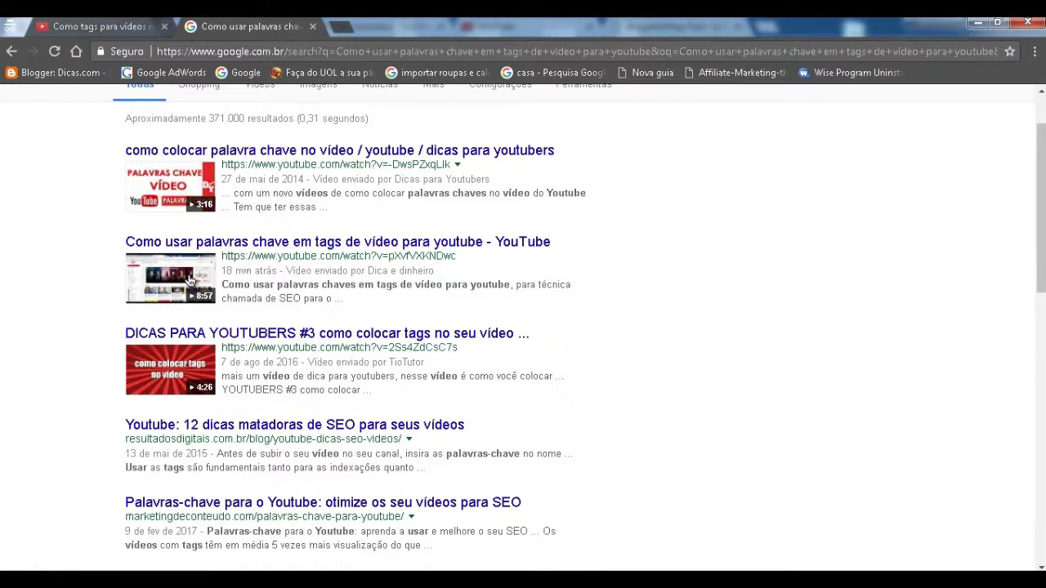
scroll(409, 368, down, 2)
scroll(500, 384, up, 2)
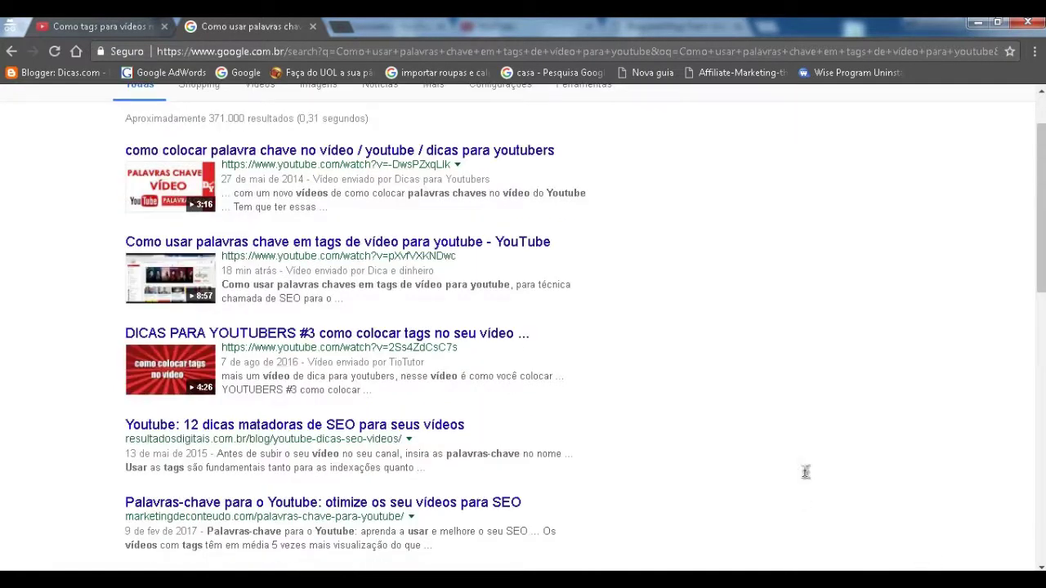